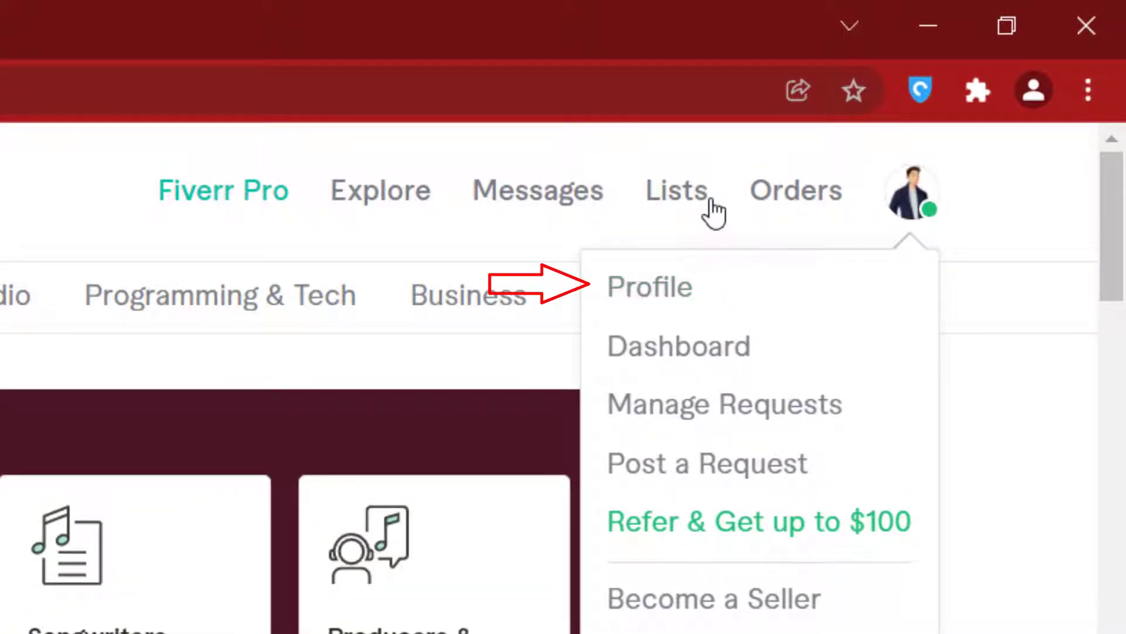
Open the account's profile and proceed through the seller onboarding breakdown and the pages of profile do's and don'ts
left_click(670, 298)
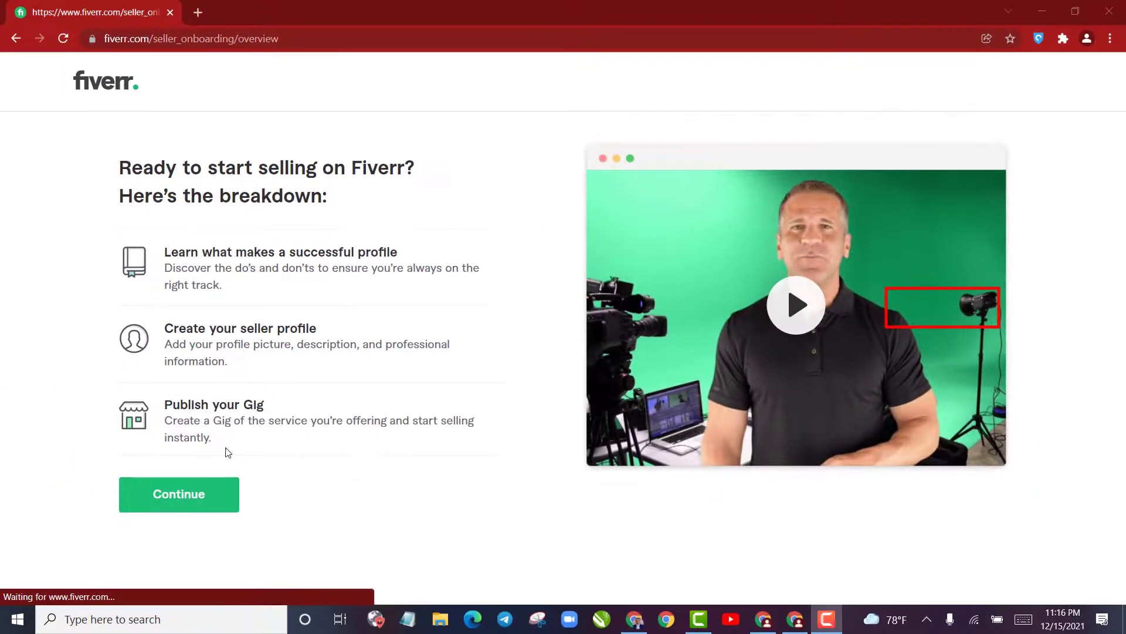
left_click(192, 498)
left_click(536, 478)
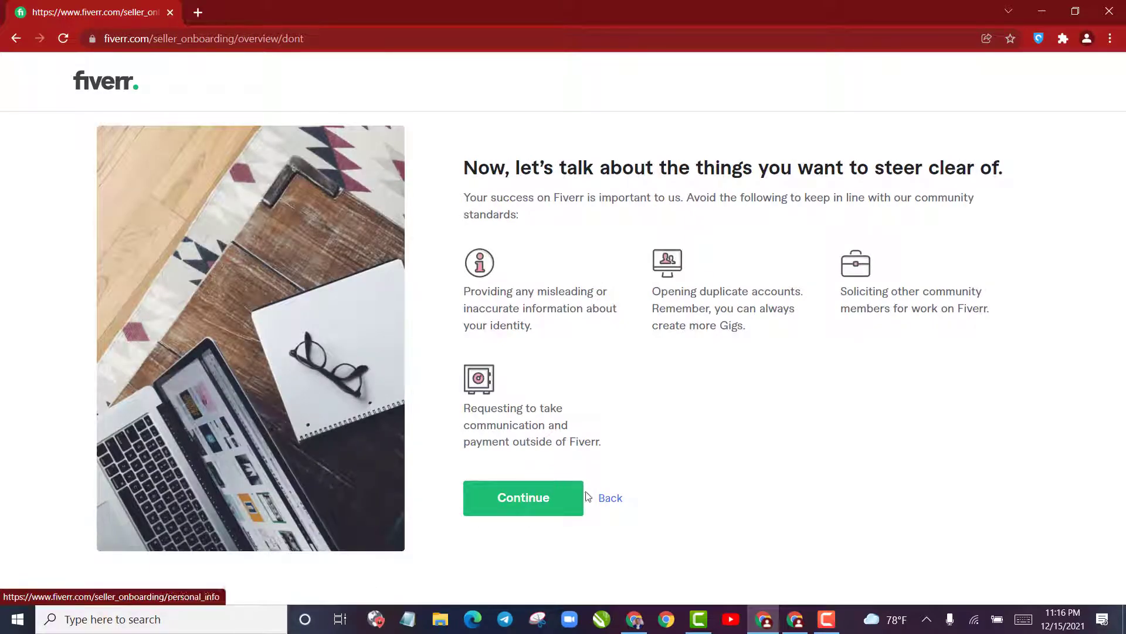
left_click(610, 498)
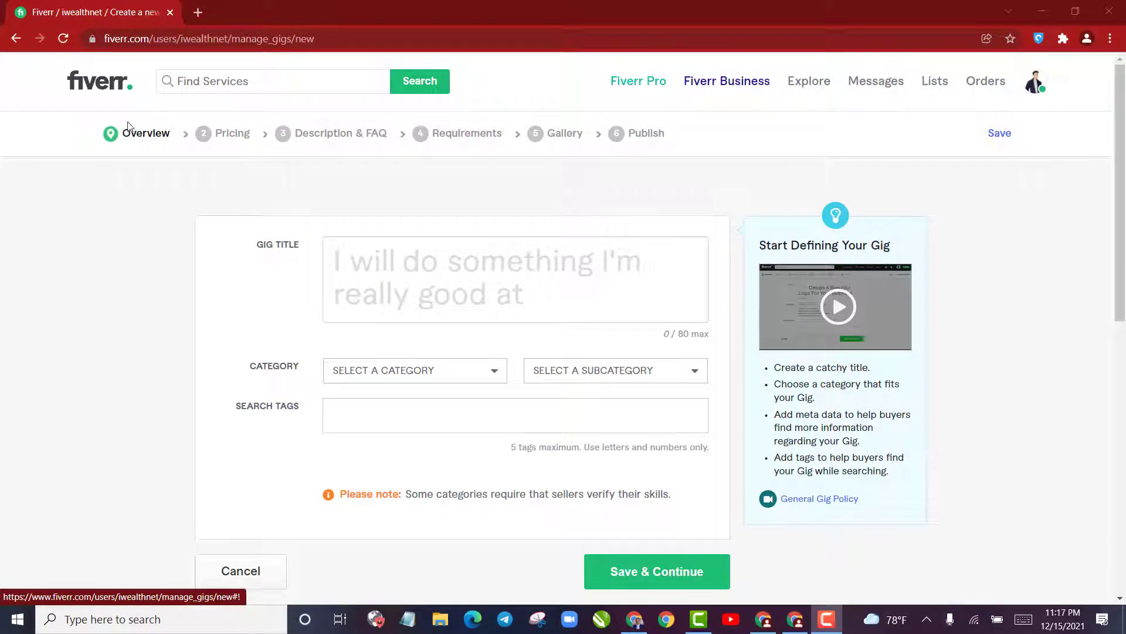
Enter "be your copywriter" as the gig title in the Overview stage of the new gig
left_click_drag(124, 138, 155, 145)
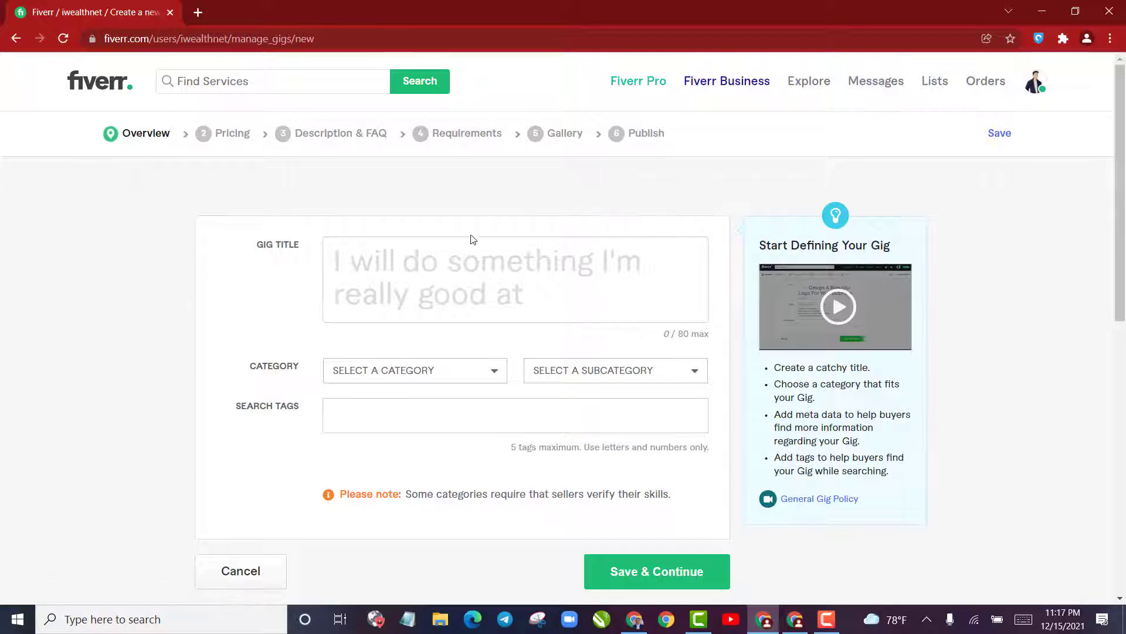
left_click(437, 278)
left_click(418, 257)
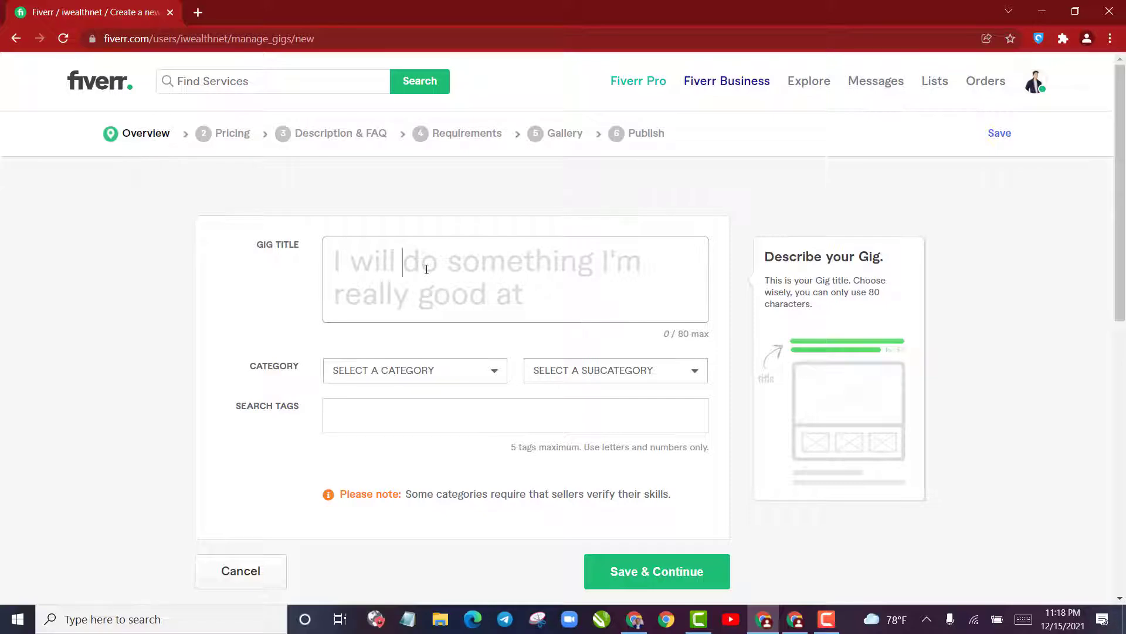
left_click(427, 269)
type("be ")
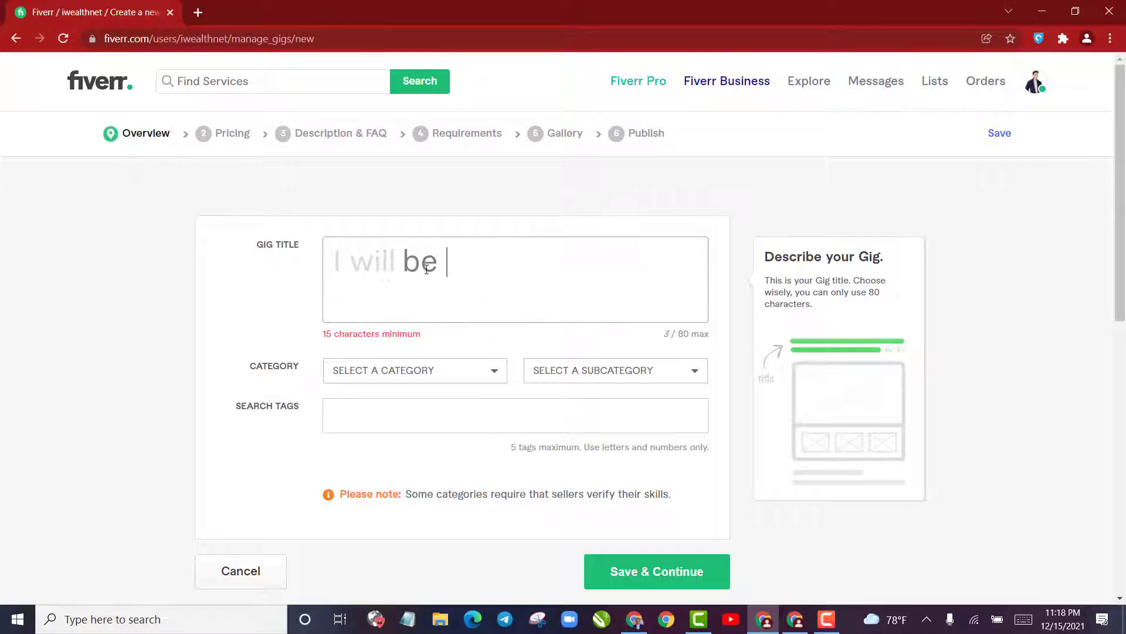
type("your c")
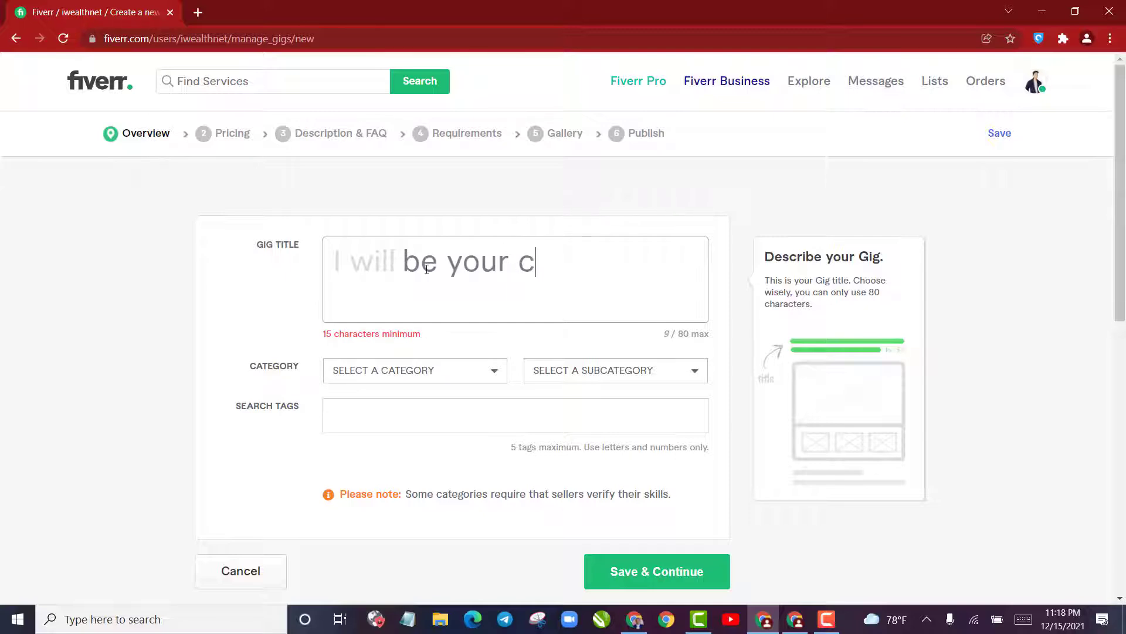
type("opywritib")
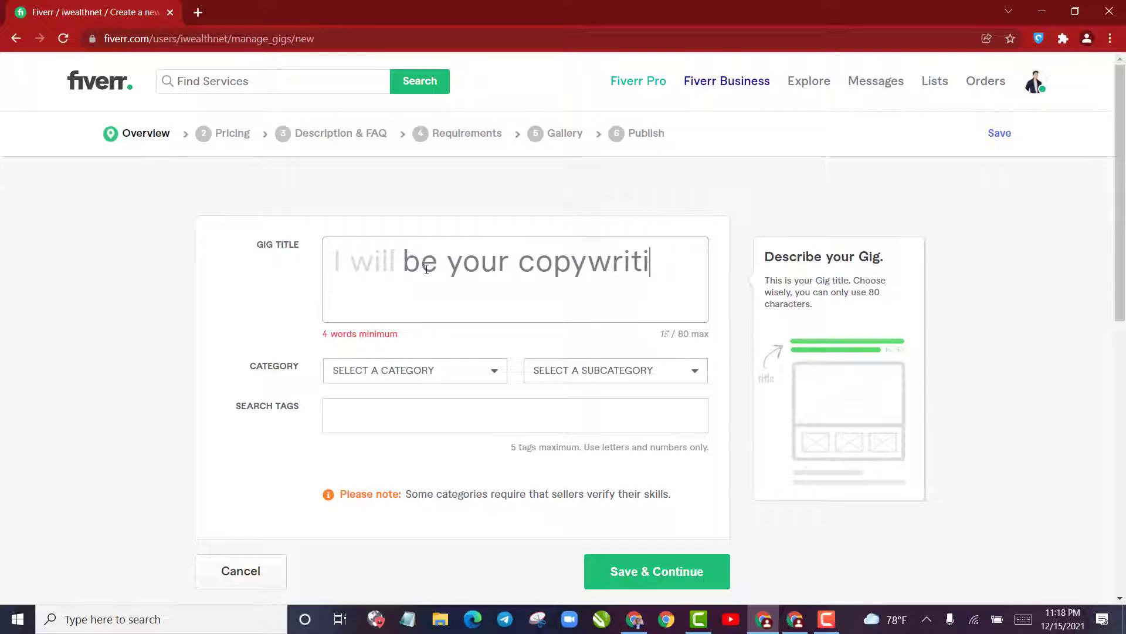
key("BackSpace")
type("ng")
key("BackSpace")
key("BackSpace")
key("BackSpace")
key("BackSpace")
type("er")
key("shift+Left")
key("shift+Left")
key("shift+Left")
key("shift+Left")
key("shift+Left")
key("shift+Left")
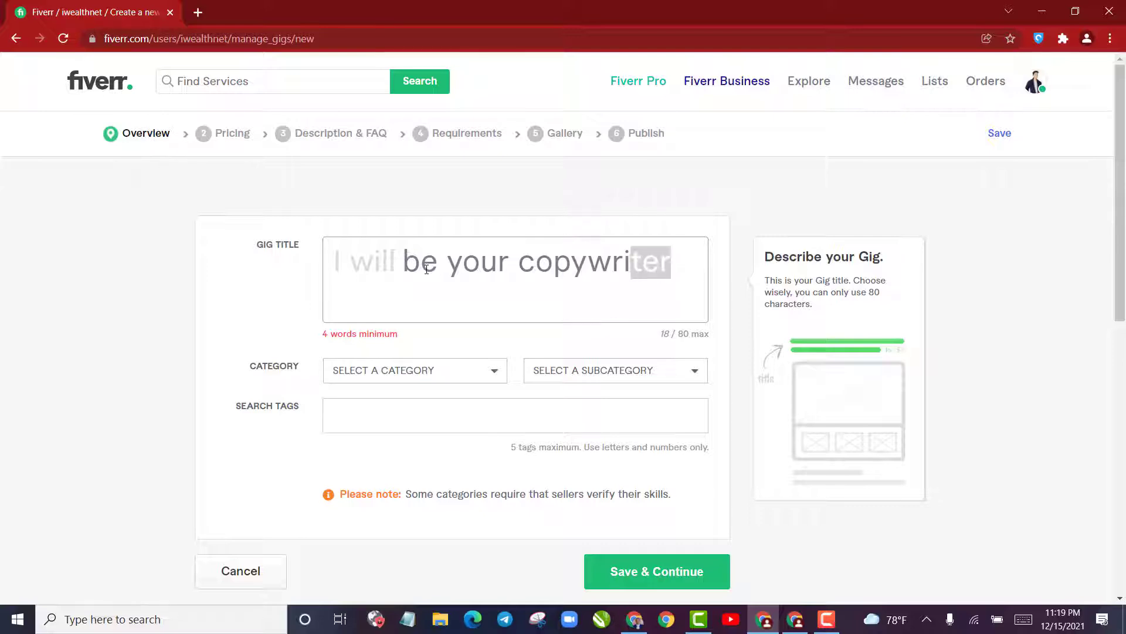
key("Right")
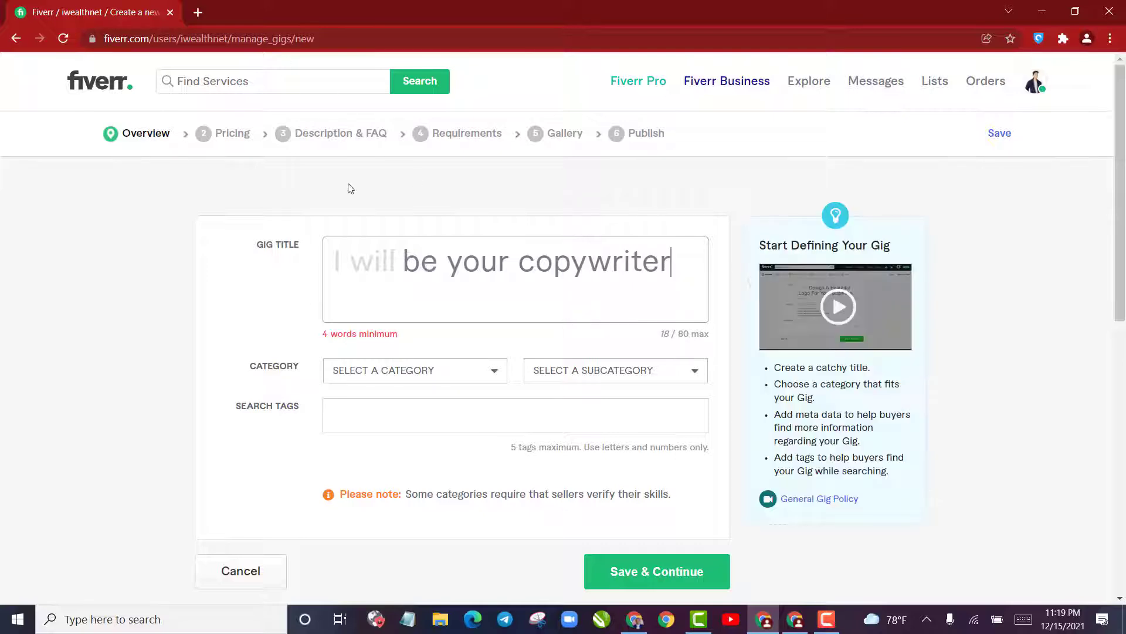
Select the whole entered gig title and clear it
left_click_drag(519, 267, 612, 267)
key("shift+Left")
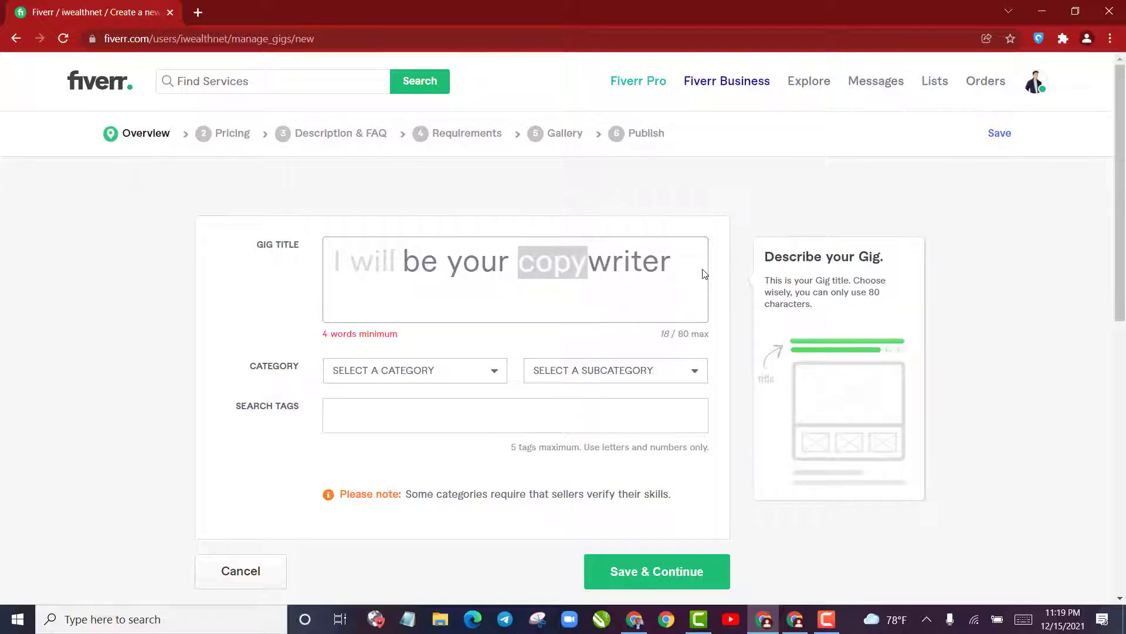
double_click(696, 264)
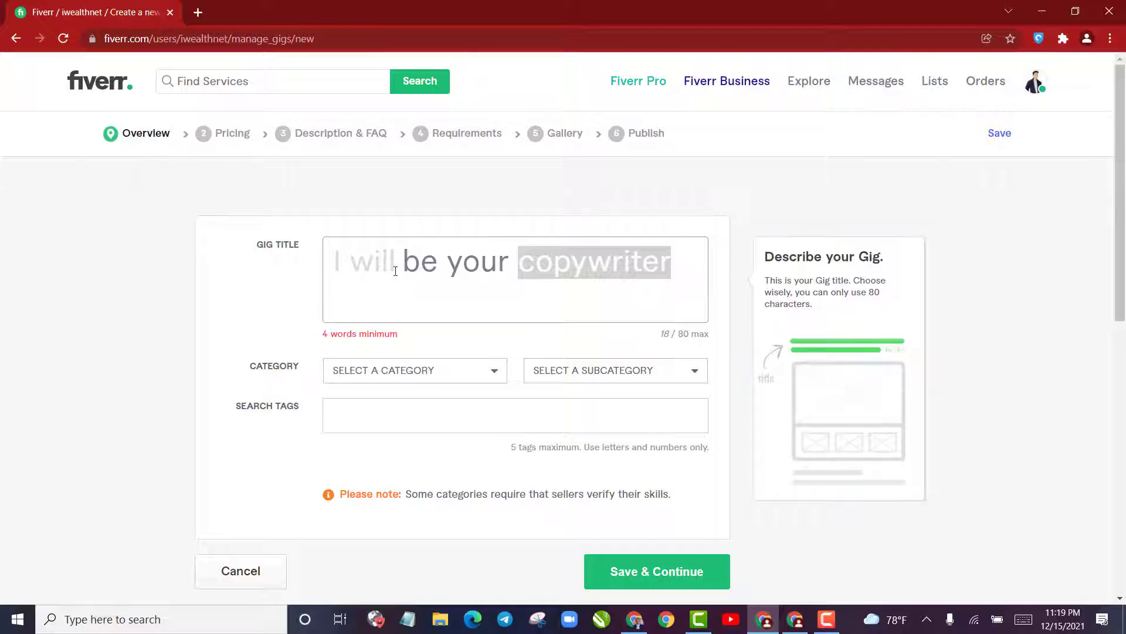
left_click_drag(401, 264, 588, 264)
key("shift+Right")
key("shift+Right")
key("shift+Right")
key("shift+Right")
key("shift+Right")
key("shift+Right")
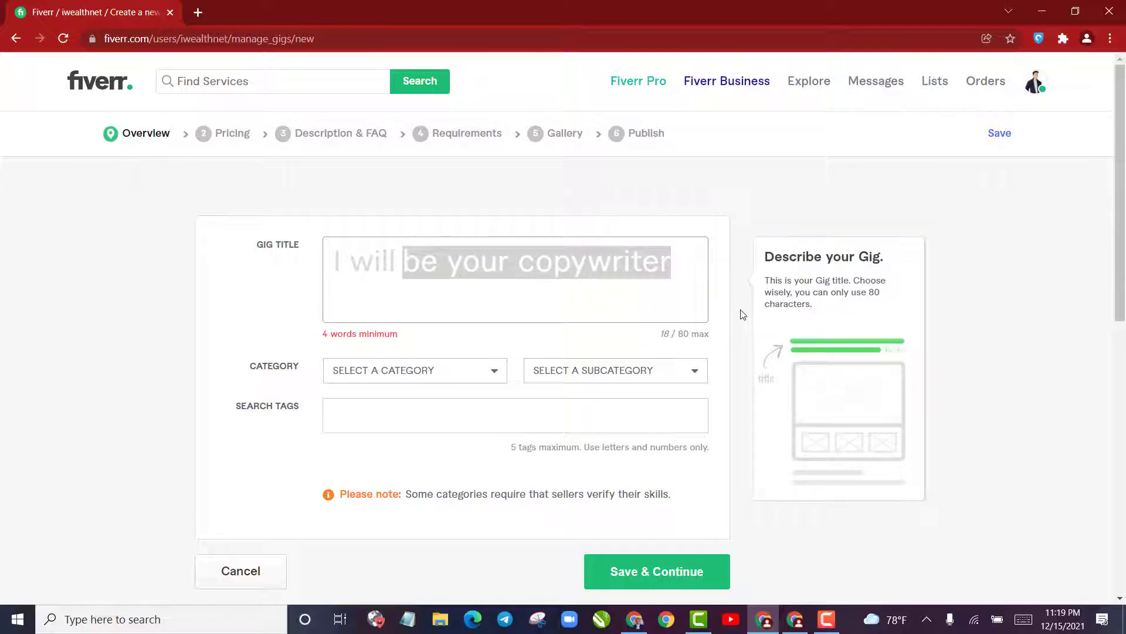
key("BackSpace")
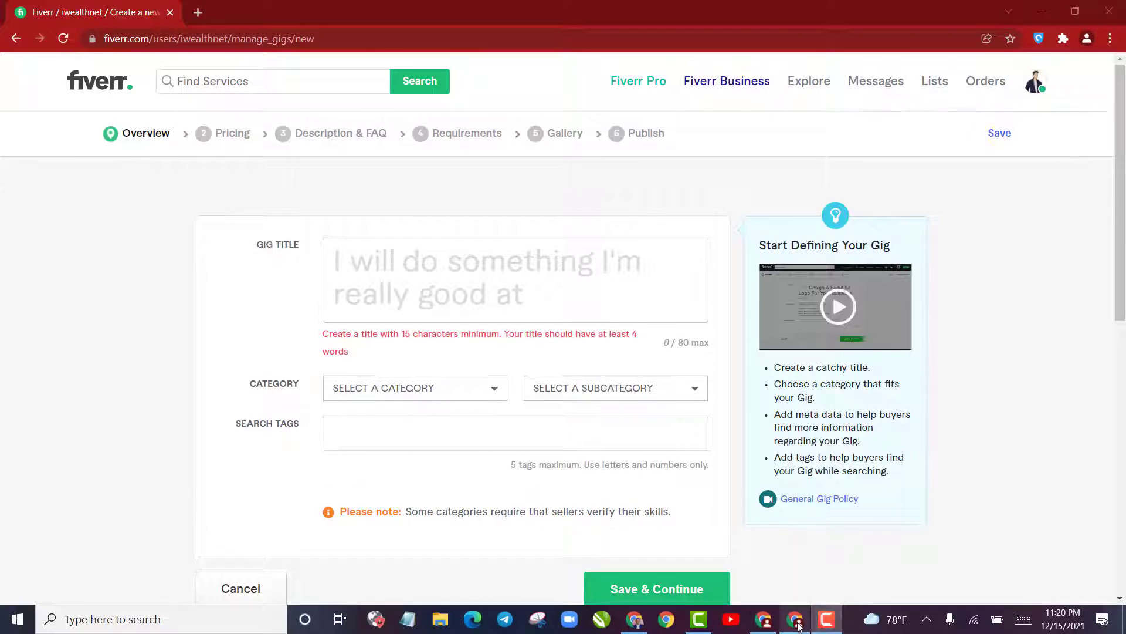
Switch to the other Chrome window with the Fiverr search results for "copywriting"
mouse_move(800, 625)
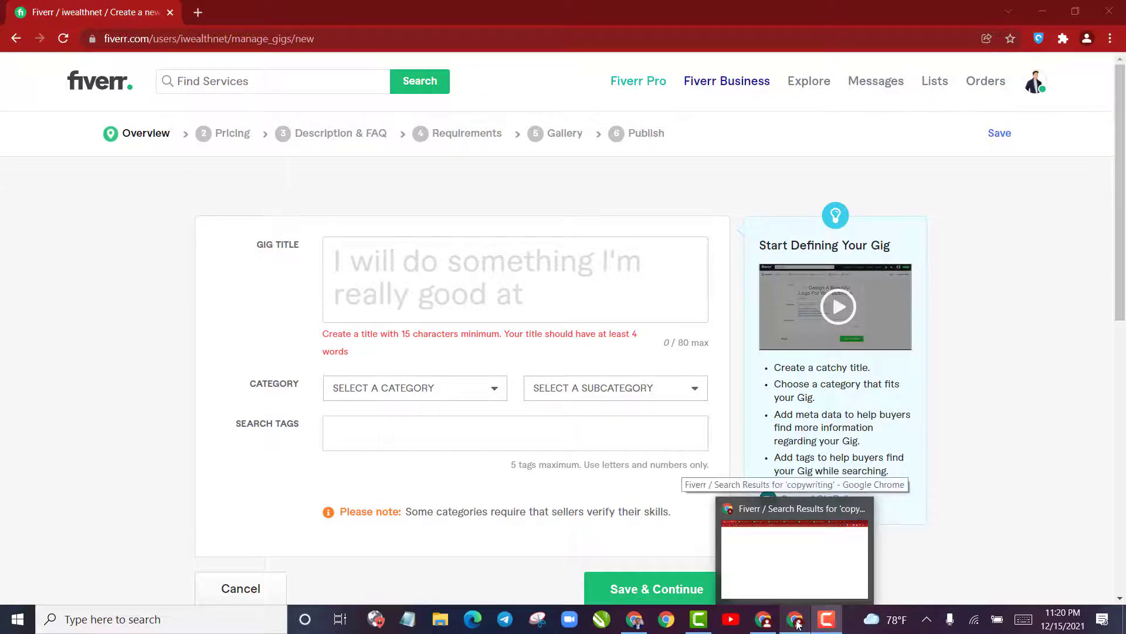
left_click(783, 587)
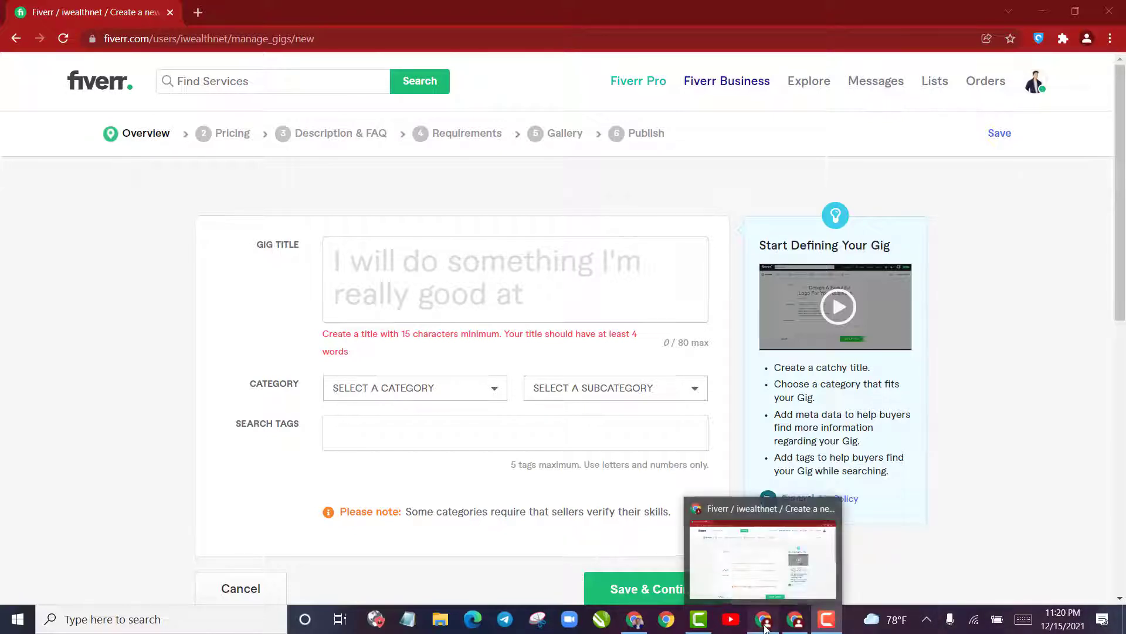
left_click(799, 616)
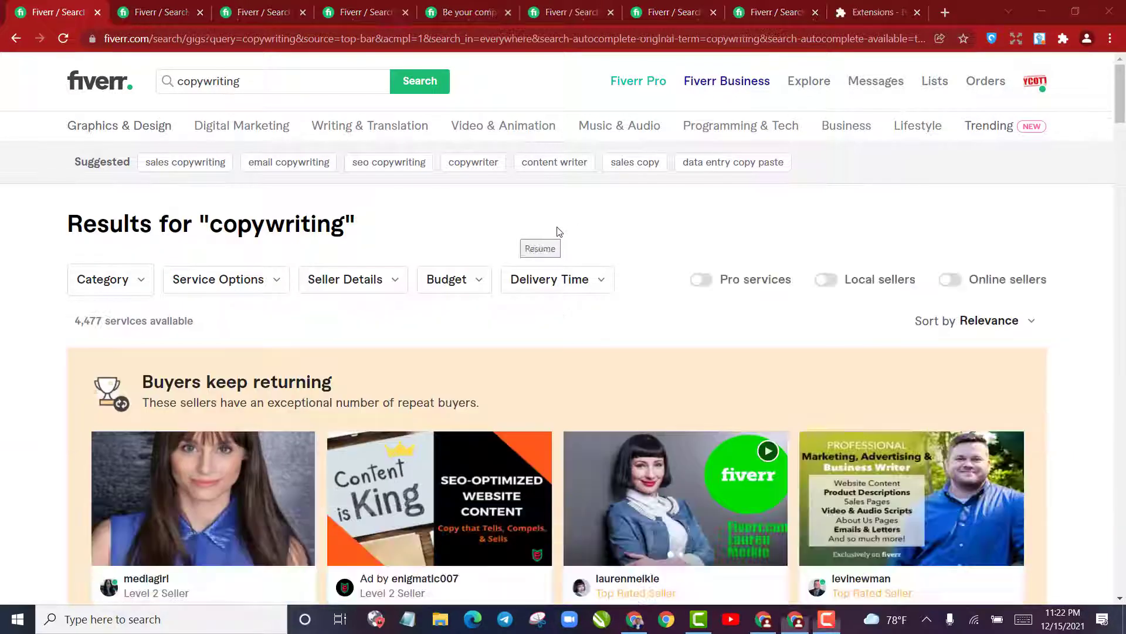
Search Fiverr services for "Copywrting" and choose the offered search with that exact spelling
left_click(256, 87)
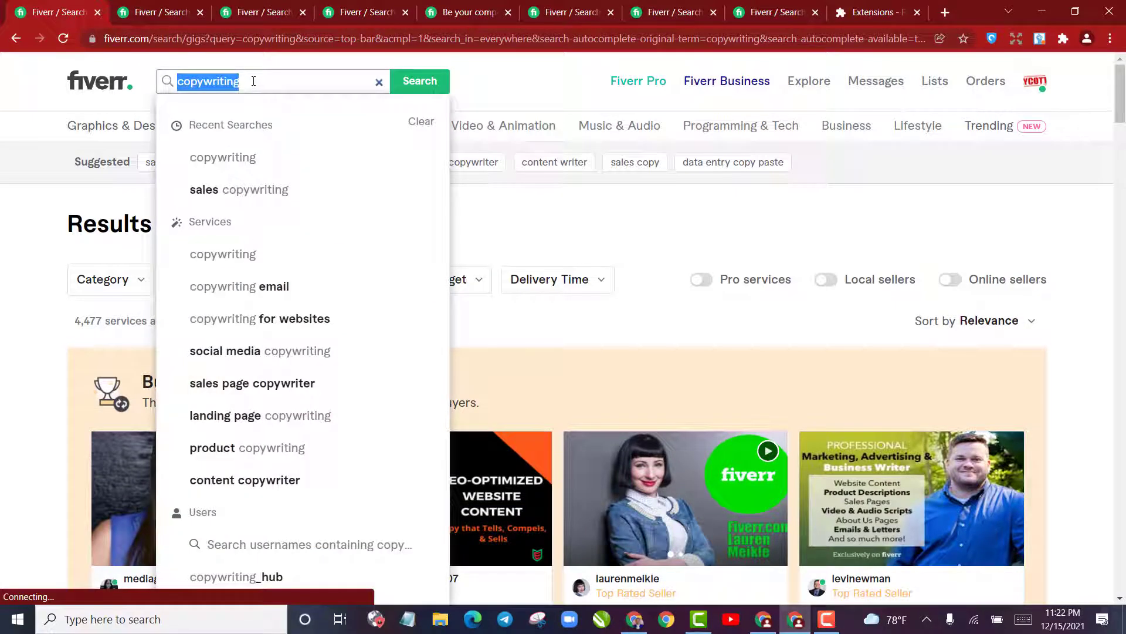
type("Copoy")
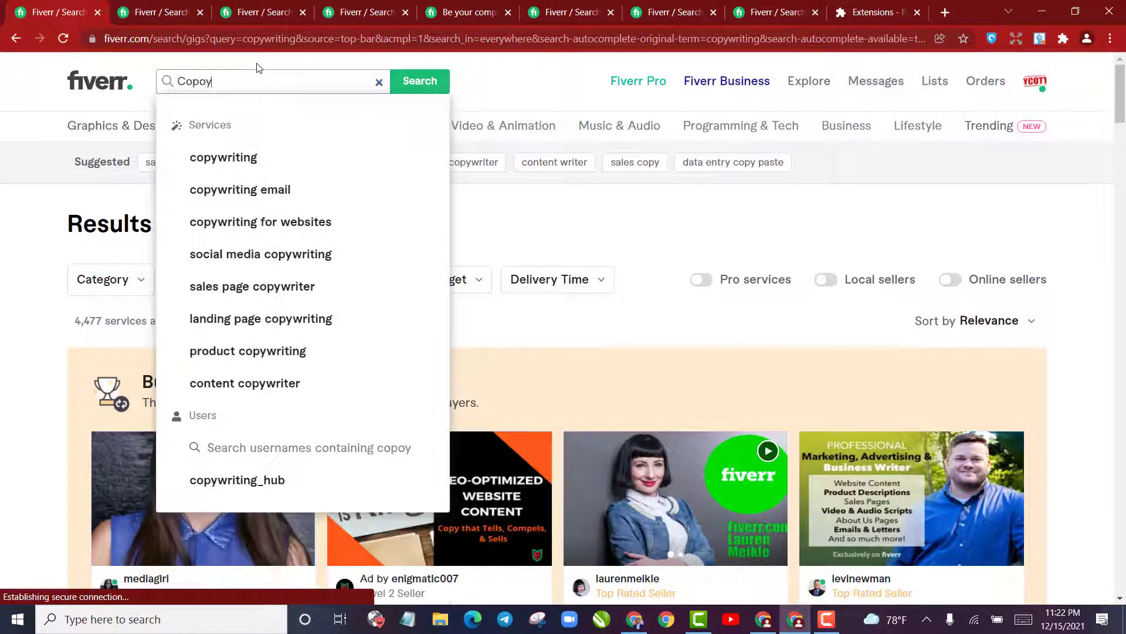
type("wrting")
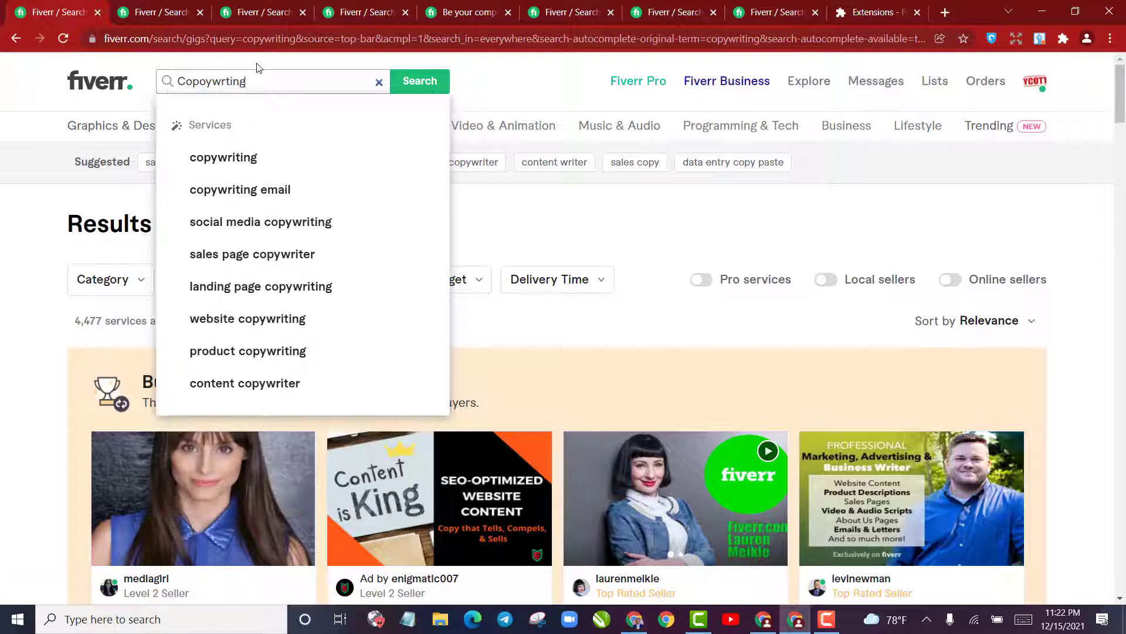
key("Return")
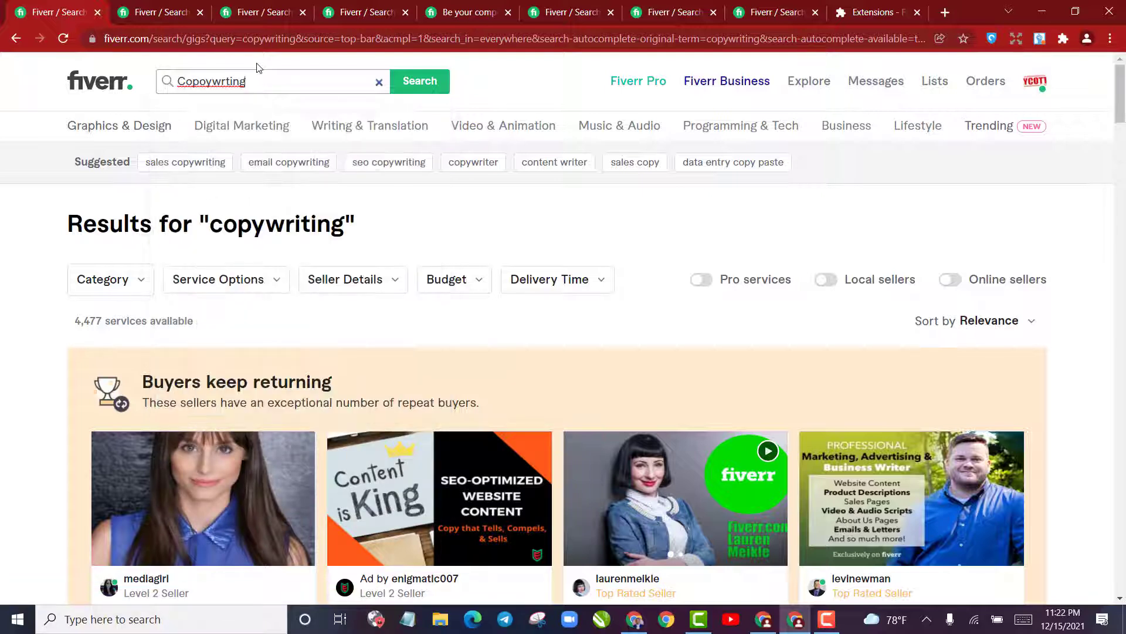
left_click(203, 75)
key("BackSpace")
left_click(418, 83)
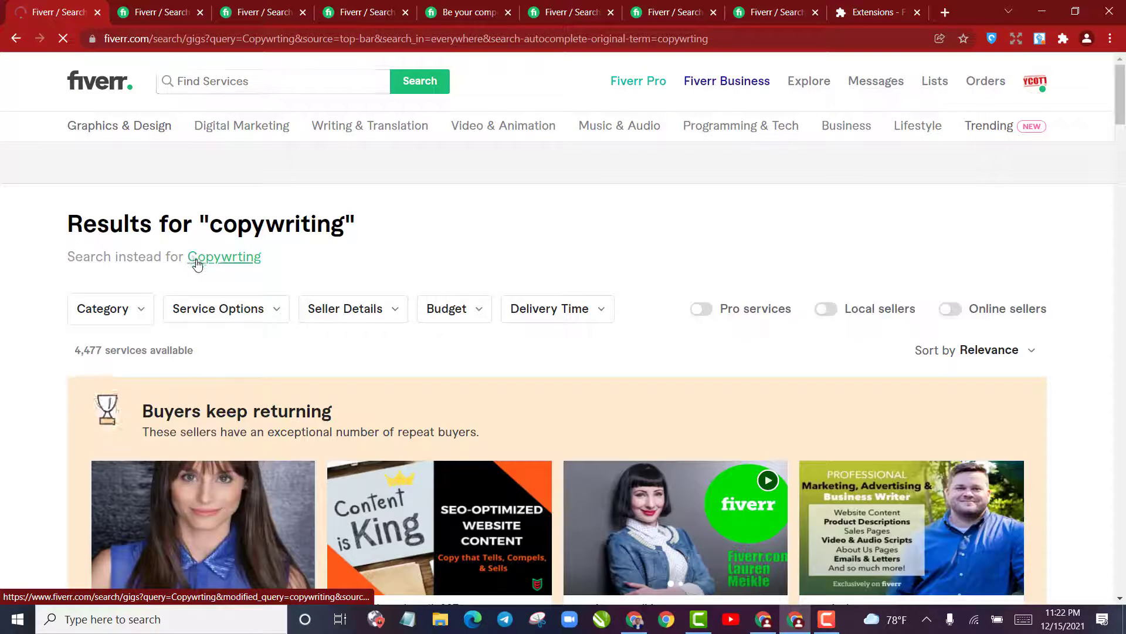
left_click(197, 259)
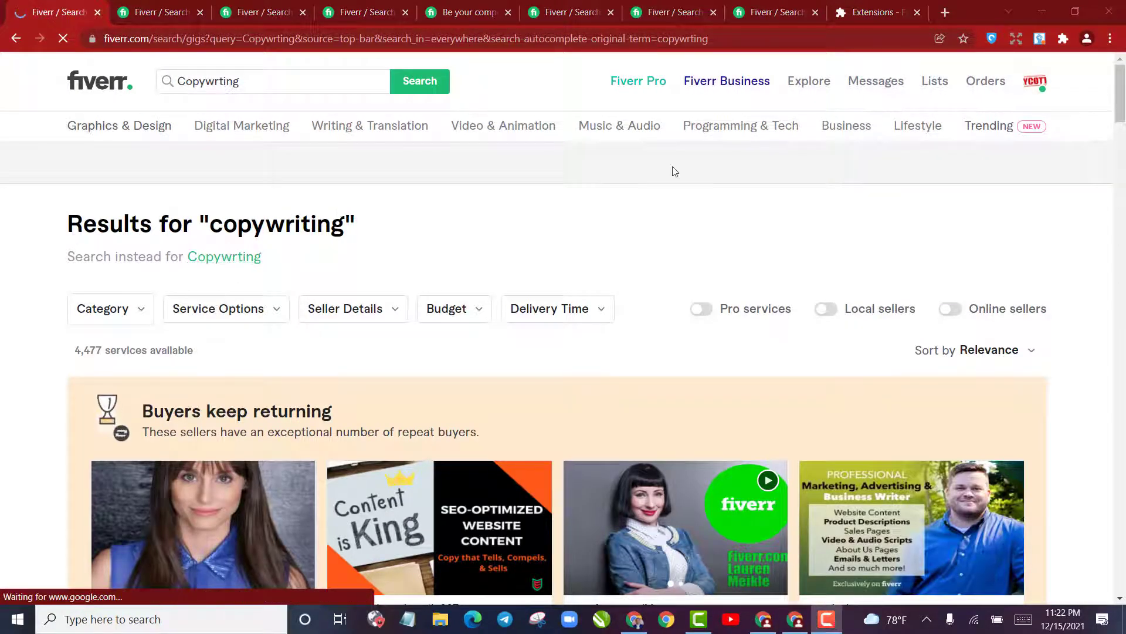
Examine the number of available services and browse the gigs listed in the copywriting results
scroll(426, 253, "down", 5)
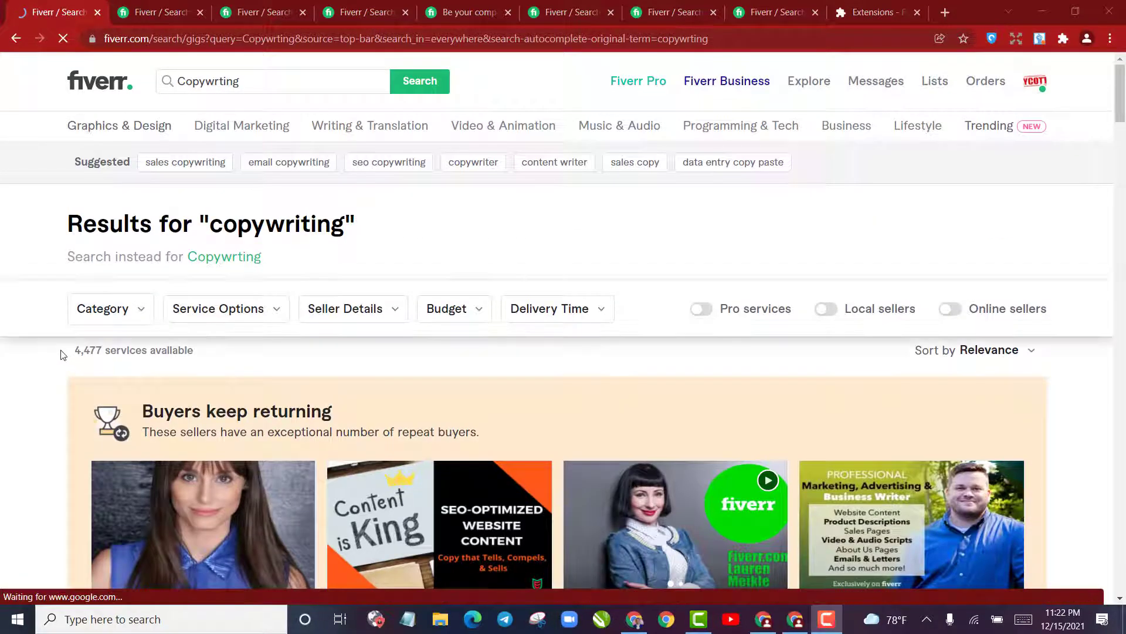
left_click_drag(74, 350, 105, 352)
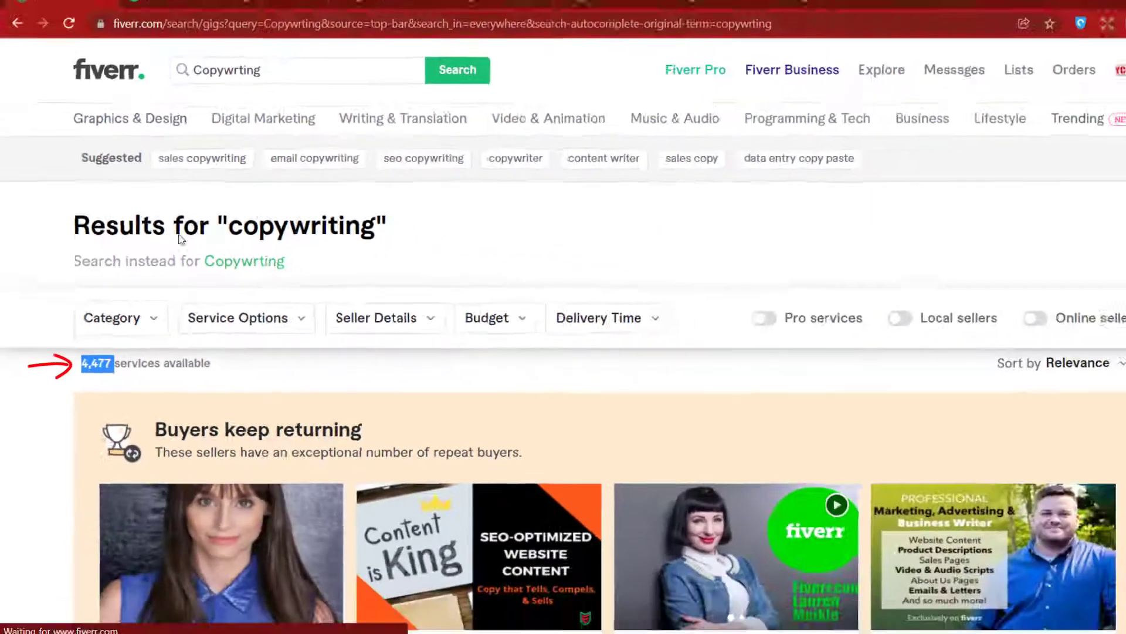
scroll(393, 329, "down", 5)
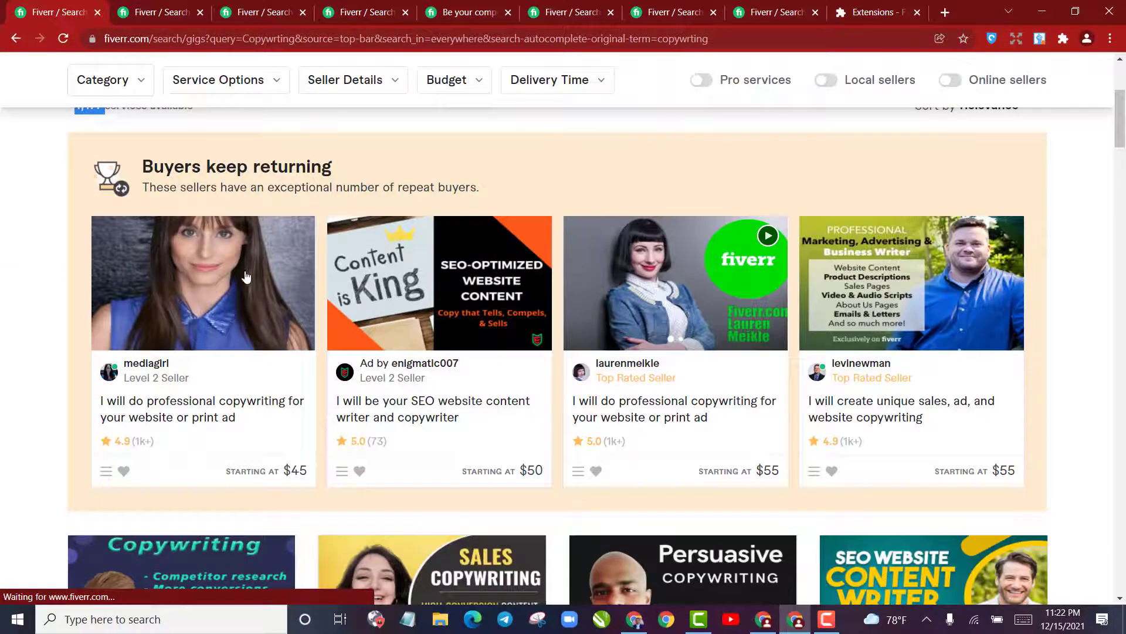
scroll(246, 277, "down", 9)
scroll(232, 282, "up", 9)
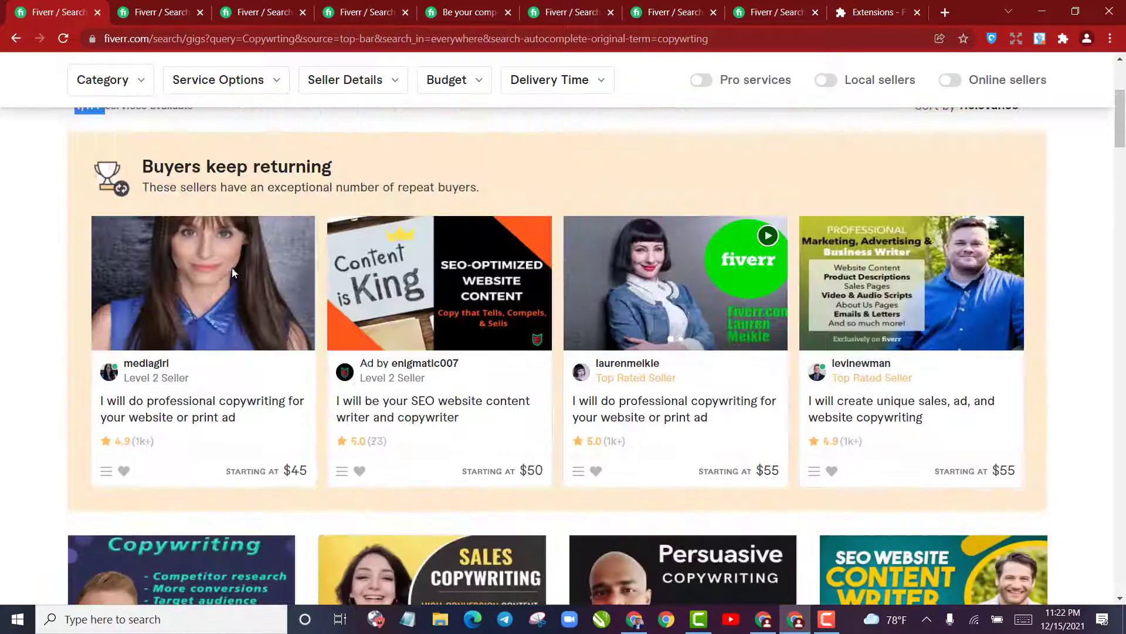
scroll(234, 273, "down", 5)
scroll(234, 267, "down", 10)
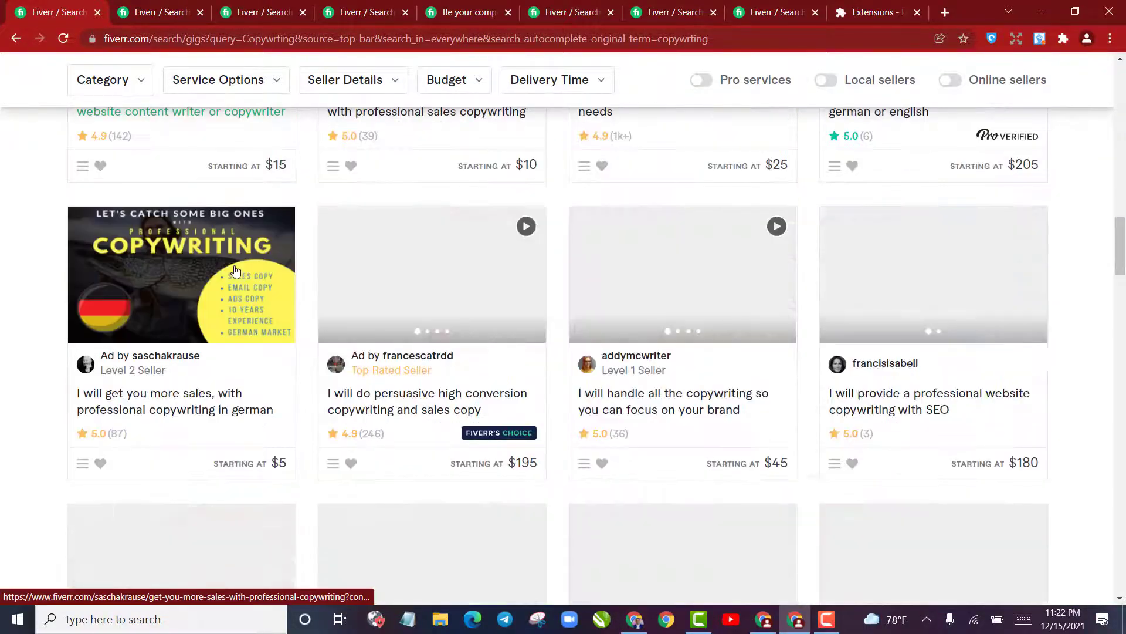
scroll(234, 268, "up", 20)
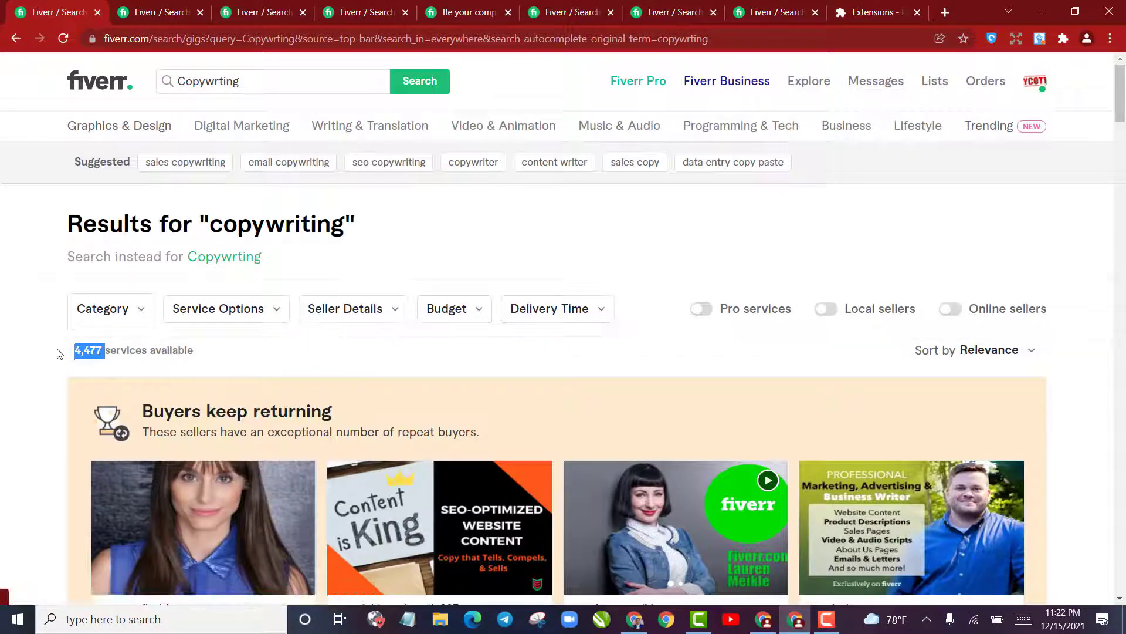
left_click(74, 355)
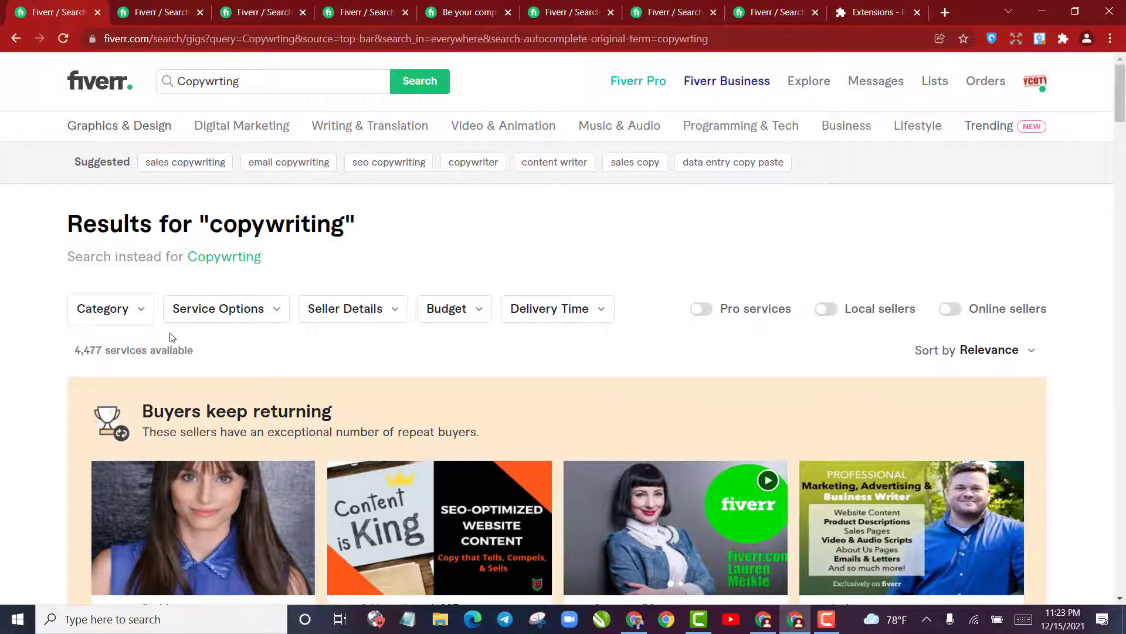
scroll(274, 355, "down", 8)
scroll(274, 355, "down", 6)
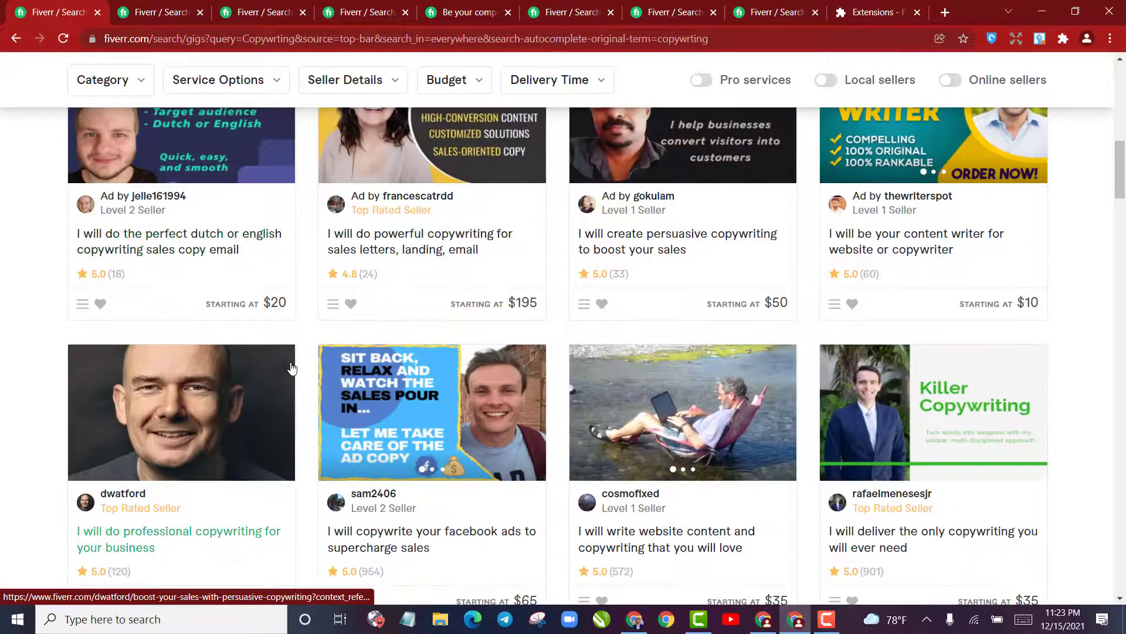
scroll(297, 369, "up", 15)
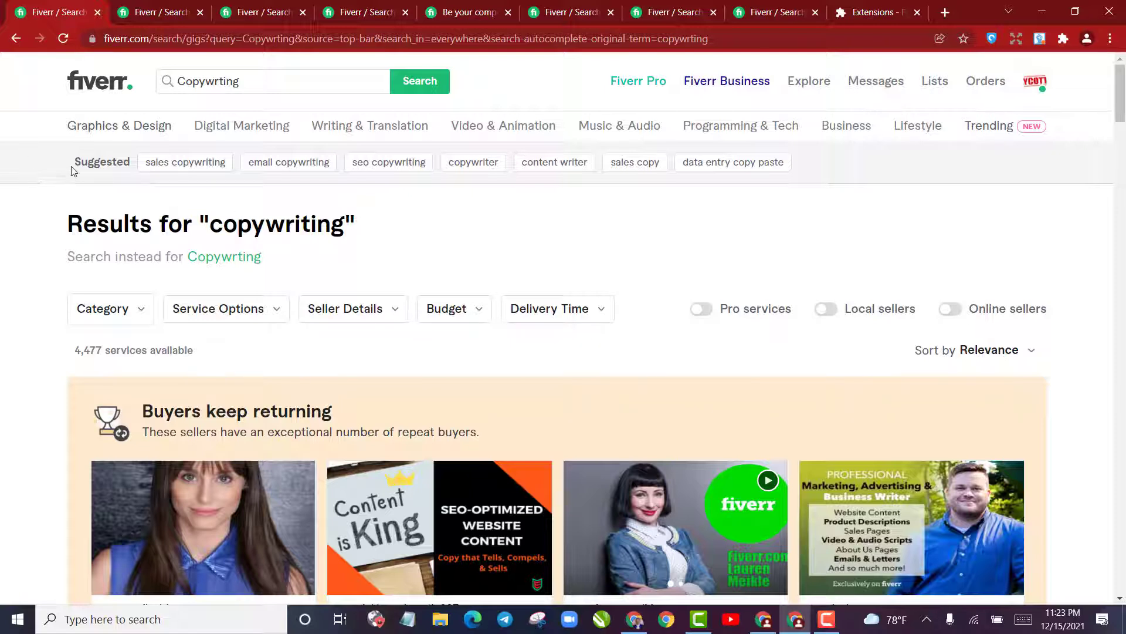
Check the suggested related searches and open "sales copywriting" in a new browser tab
left_click_drag(73, 170, 126, 171)
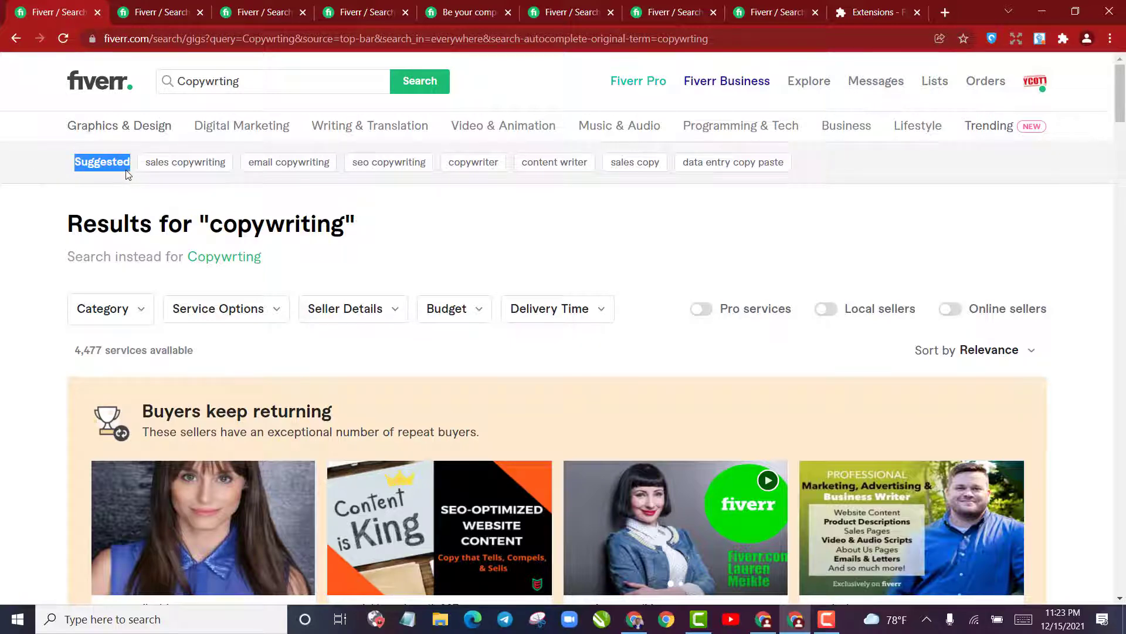
left_click(122, 166)
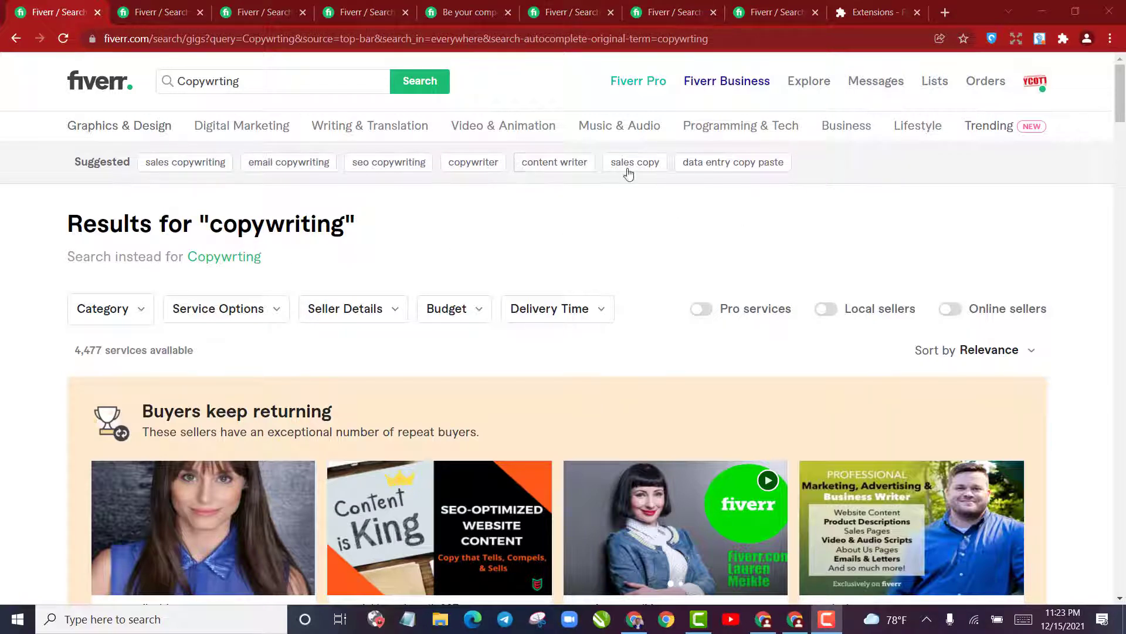
right_click(210, 169)
left_click(228, 183)
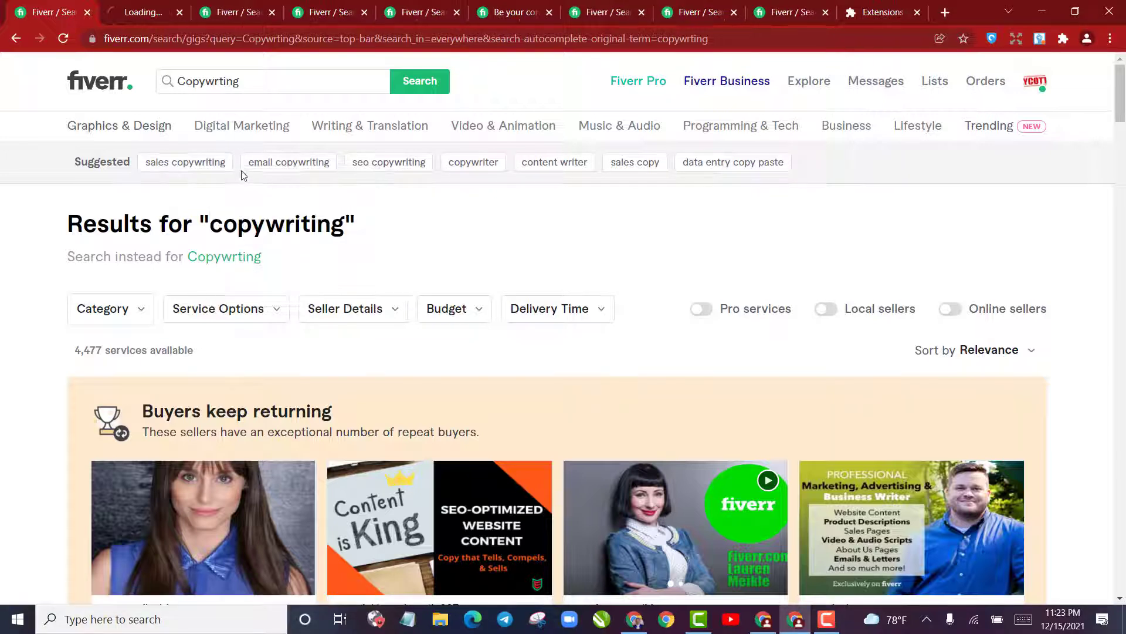
Open the suggested searches "email copywriting", "seo copywriting", "copywriter", "content writer" and "sales copy" in new browser tabs
right_click(277, 165)
left_click(317, 174)
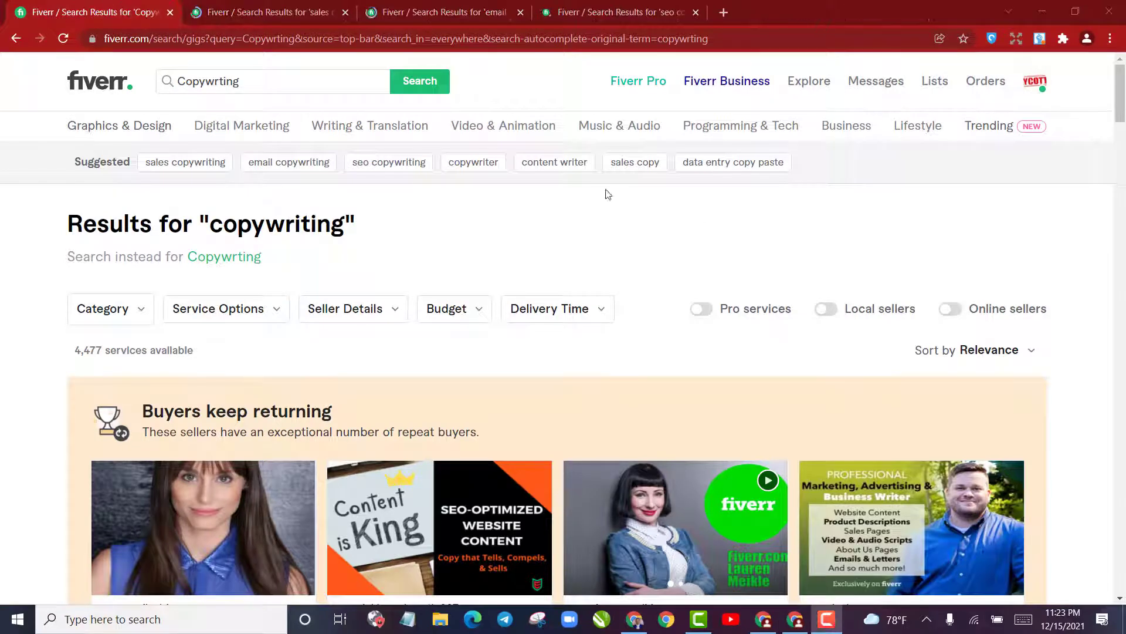
right_click(553, 166)
left_click(599, 170)
right_click(636, 166)
left_click(692, 171)
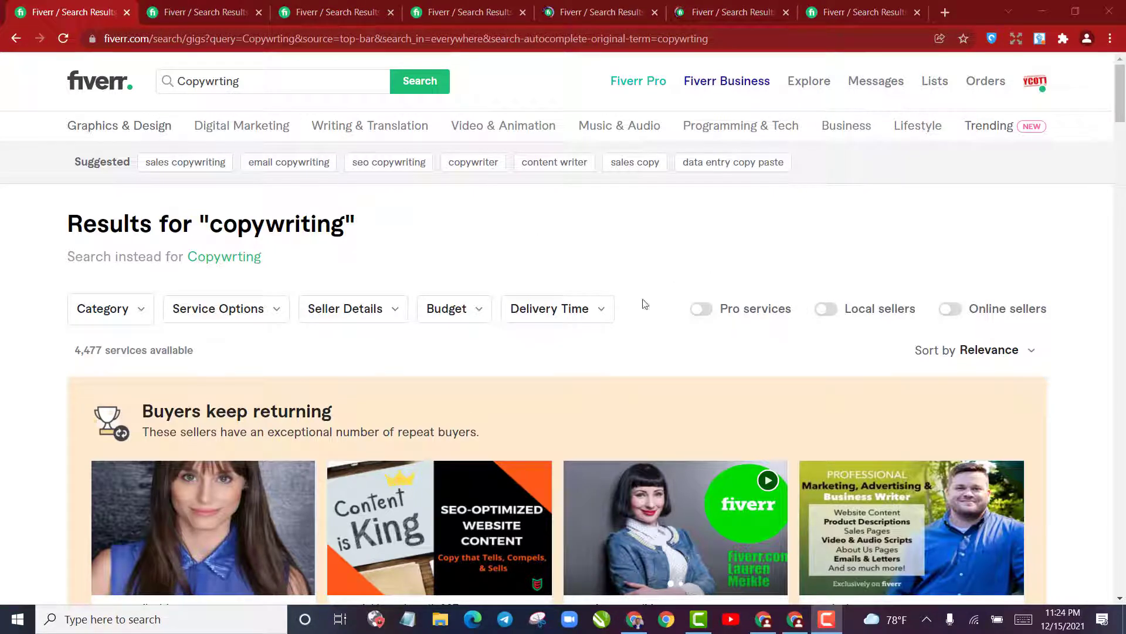
Switch to Notepad beside the search results and write "Keywards" with "Copywriting" on the line below
left_click(411, 621)
left_click_drag(785, 154, 739, 109)
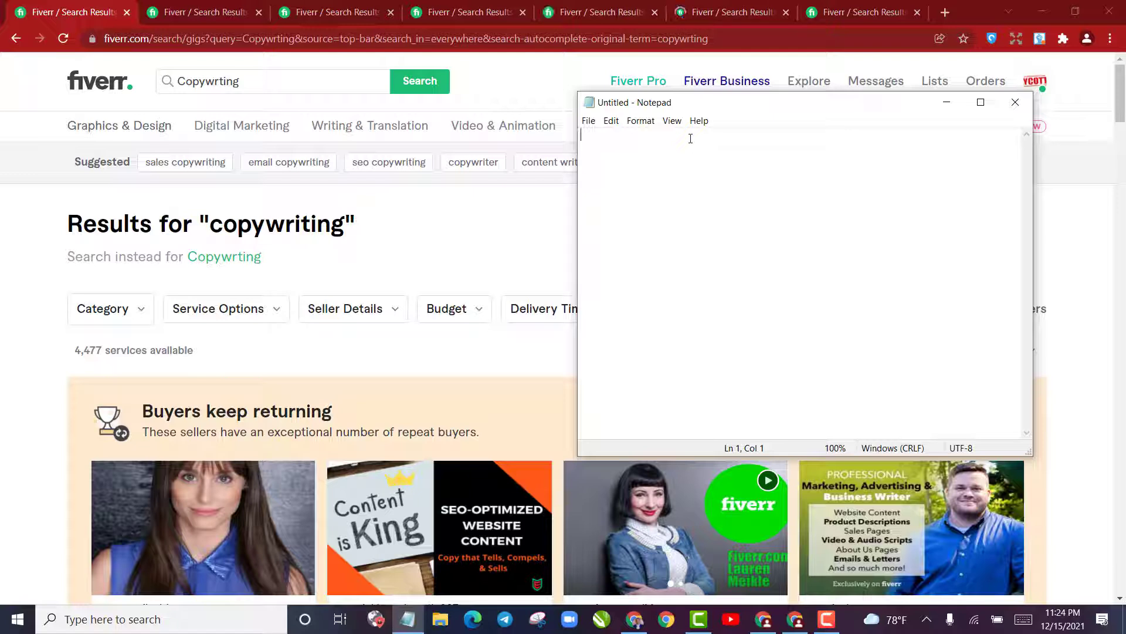
type("Keywar")
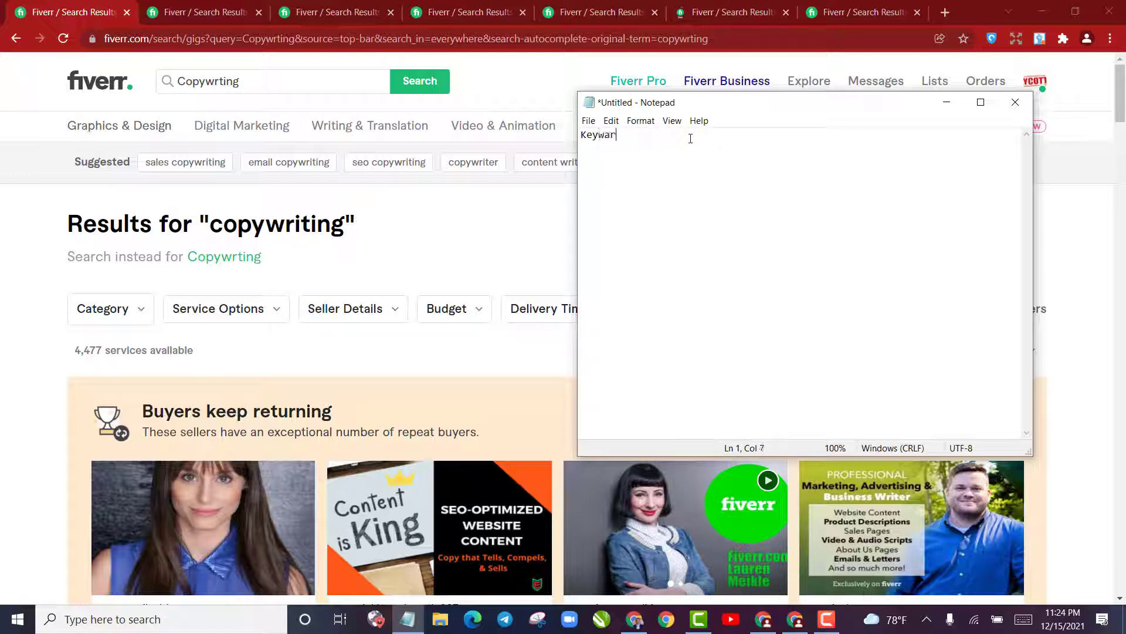
type("ds ")
type("Copy")
type("writing")
Insert a "Parent Keyward" line above "Copywriting", add "4k+" after "Copywriting", and start a new line below a blank one
key("Left")
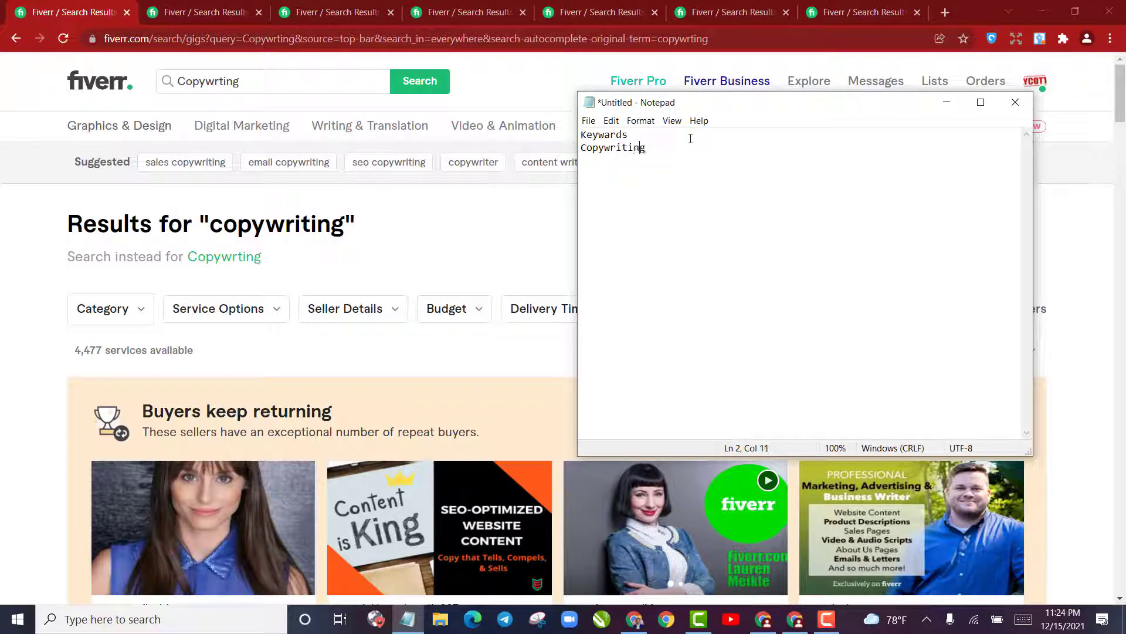
key("Left")
type("Parent Keyward")
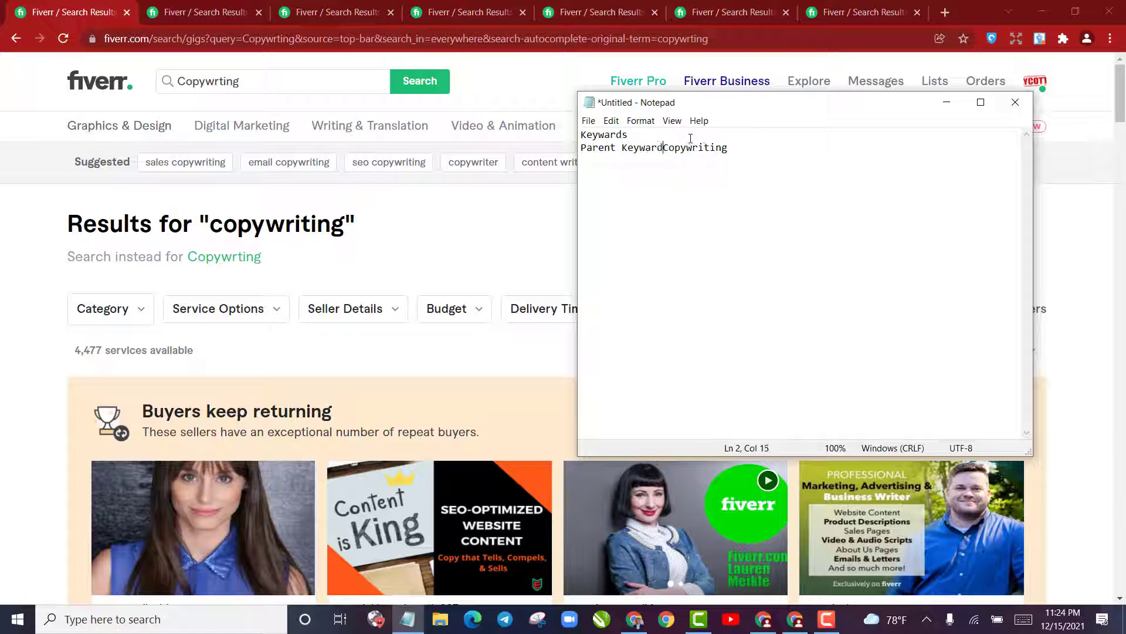
key("Return")
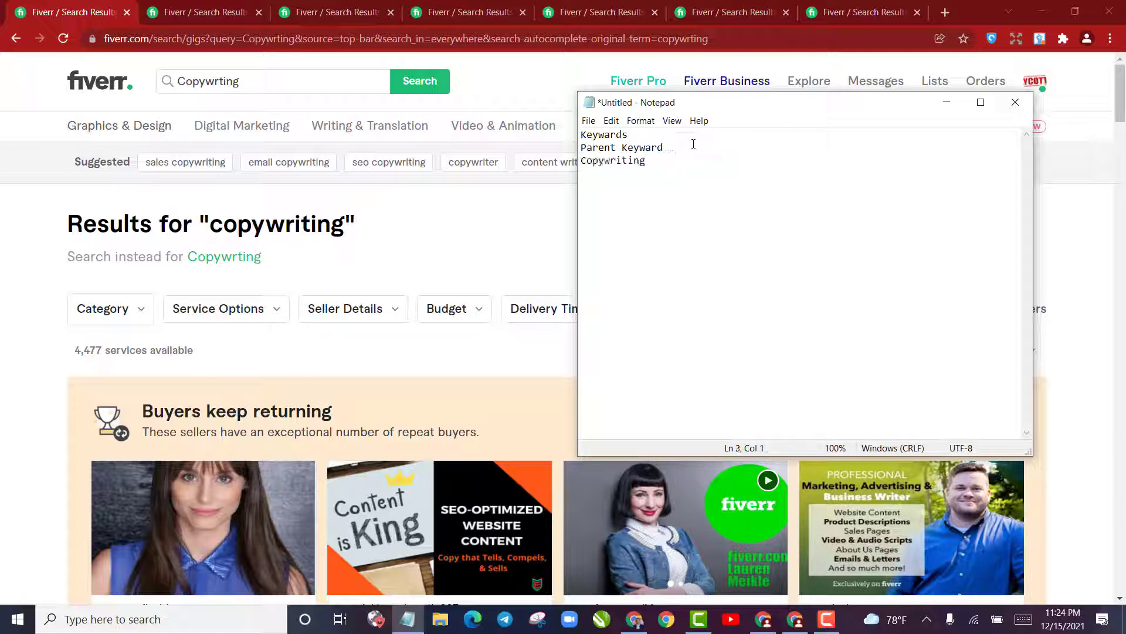
type("4k+")
key("Return")
key("Return")
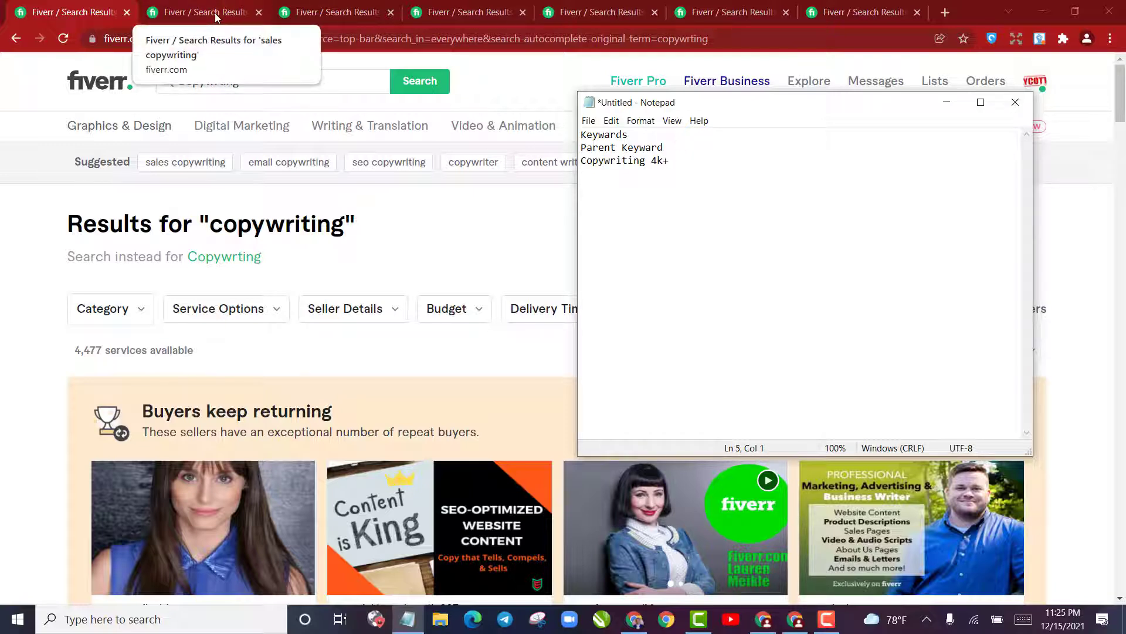
Switch to the "sales copywriting" results in Chrome and check how many services are available
left_click(546, 251)
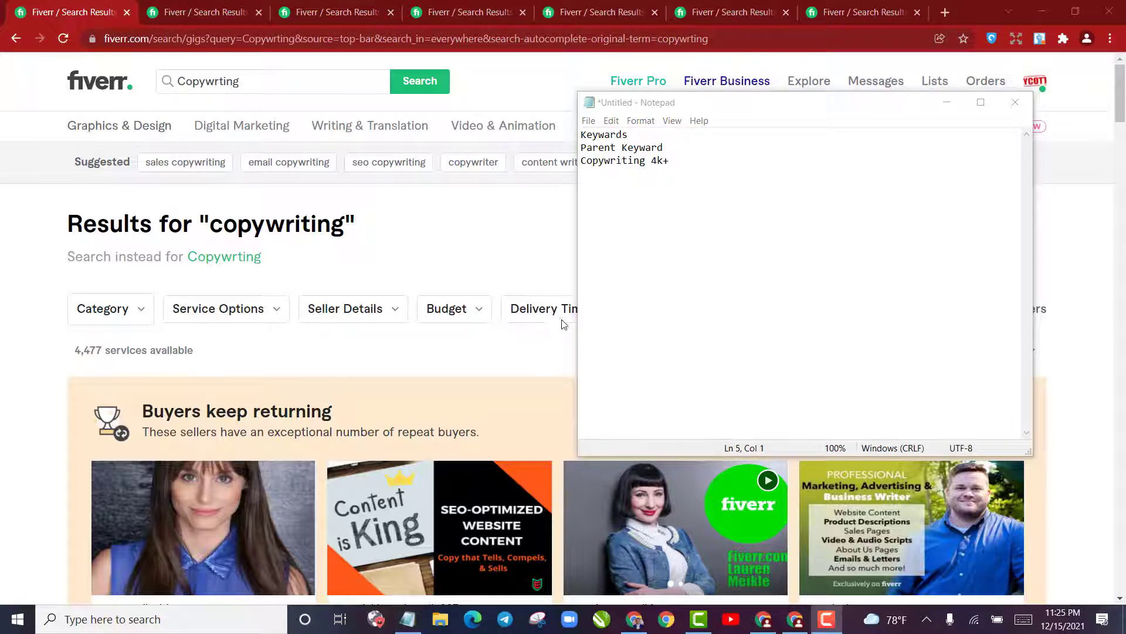
left_click(229, 13)
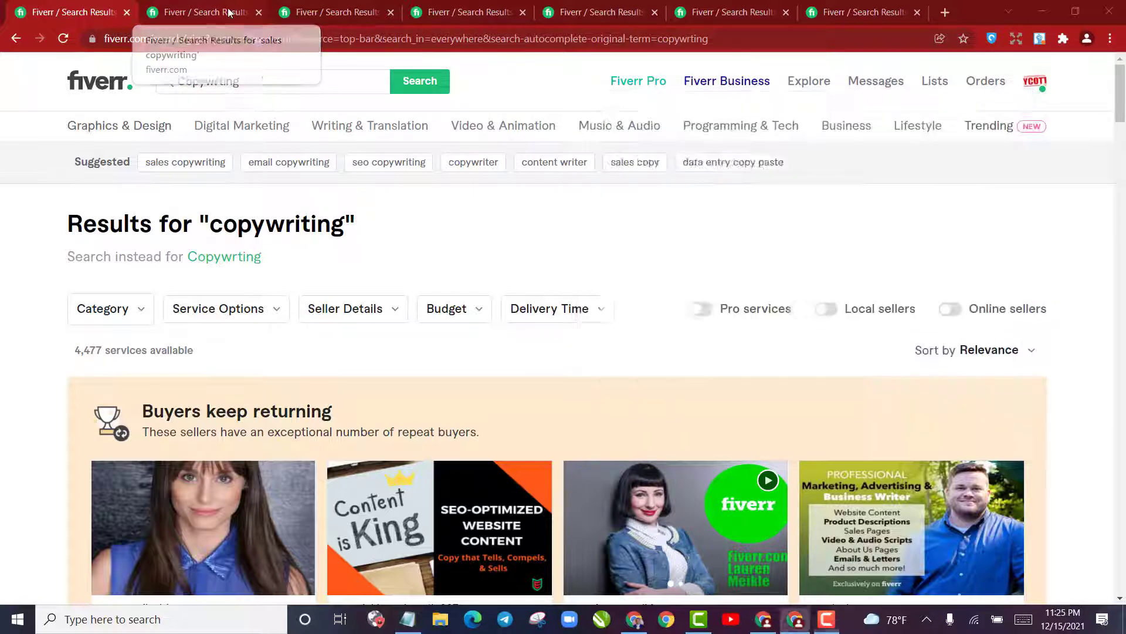
left_click(229, 13)
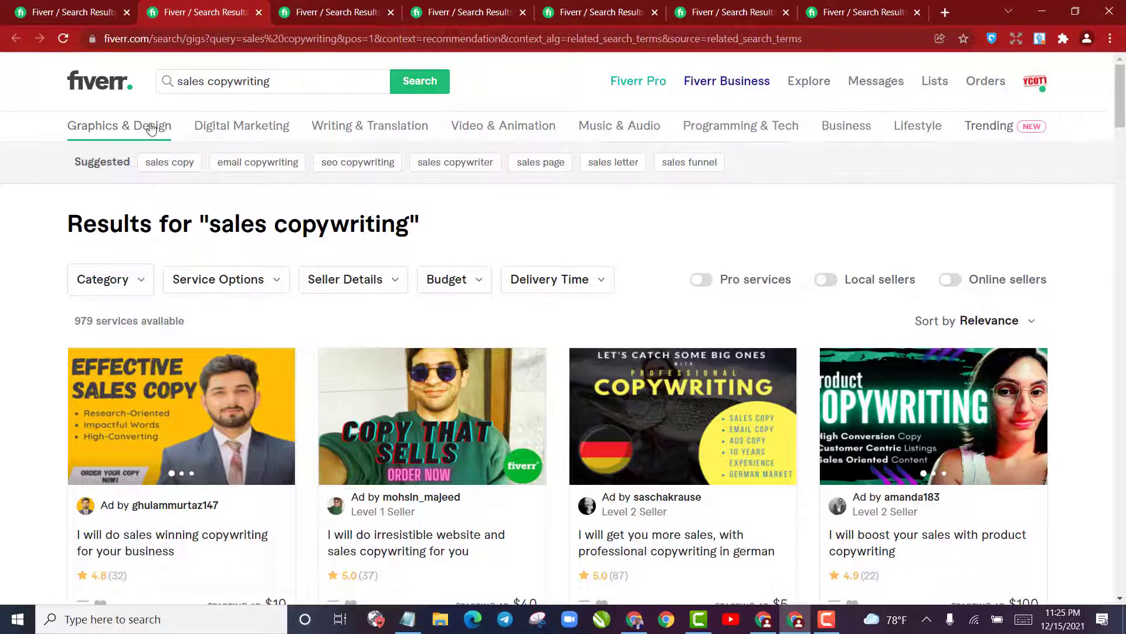
left_click(92, 5)
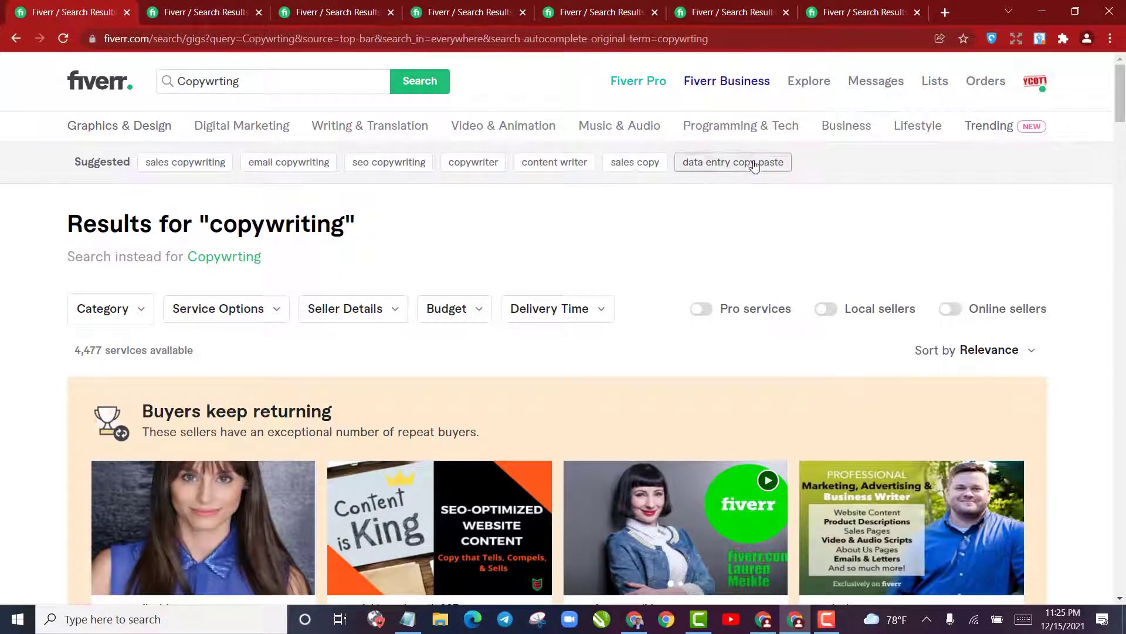
left_click(197, 11)
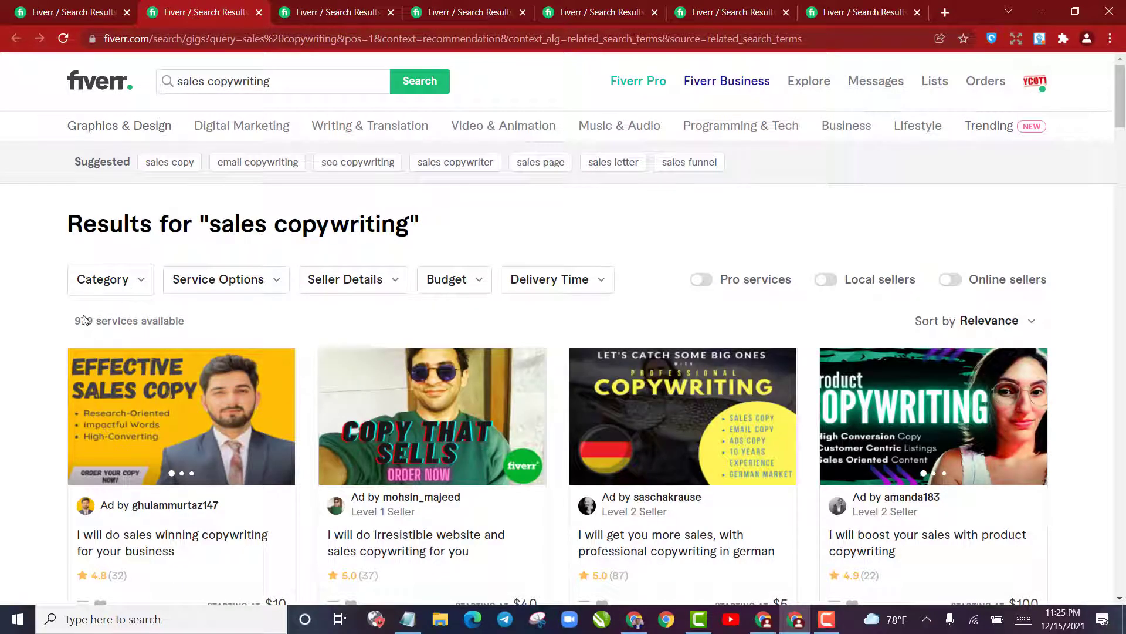
left_click_drag(74, 322, 107, 322)
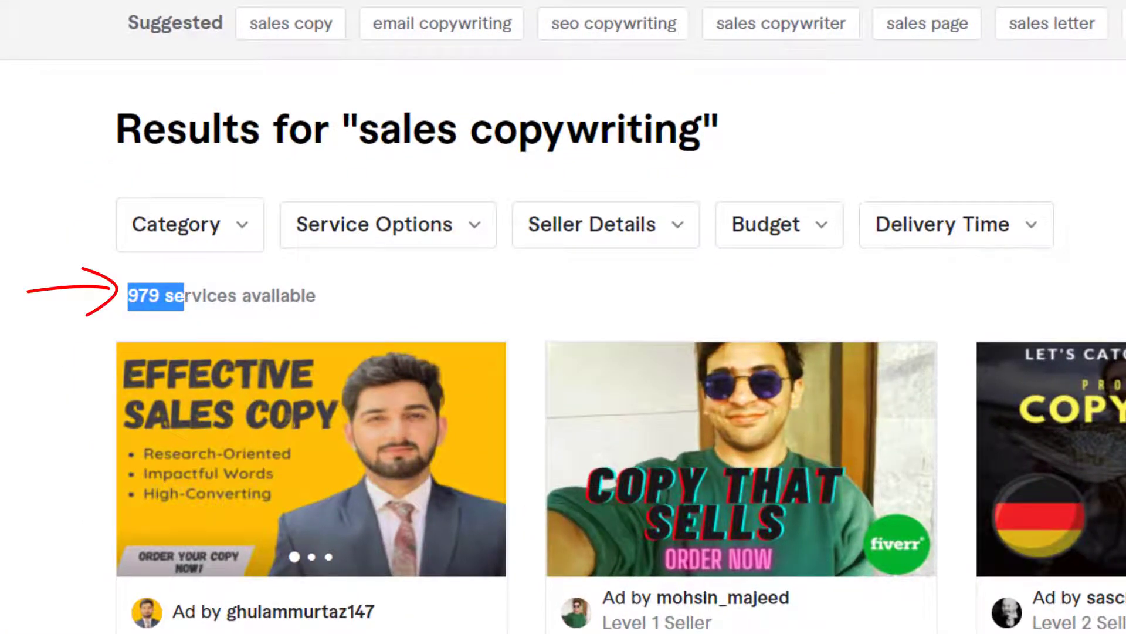
Copy the "sales copywriting" keyword from the results heading into the Notepad list with the service count 979
key("alt+Tab")
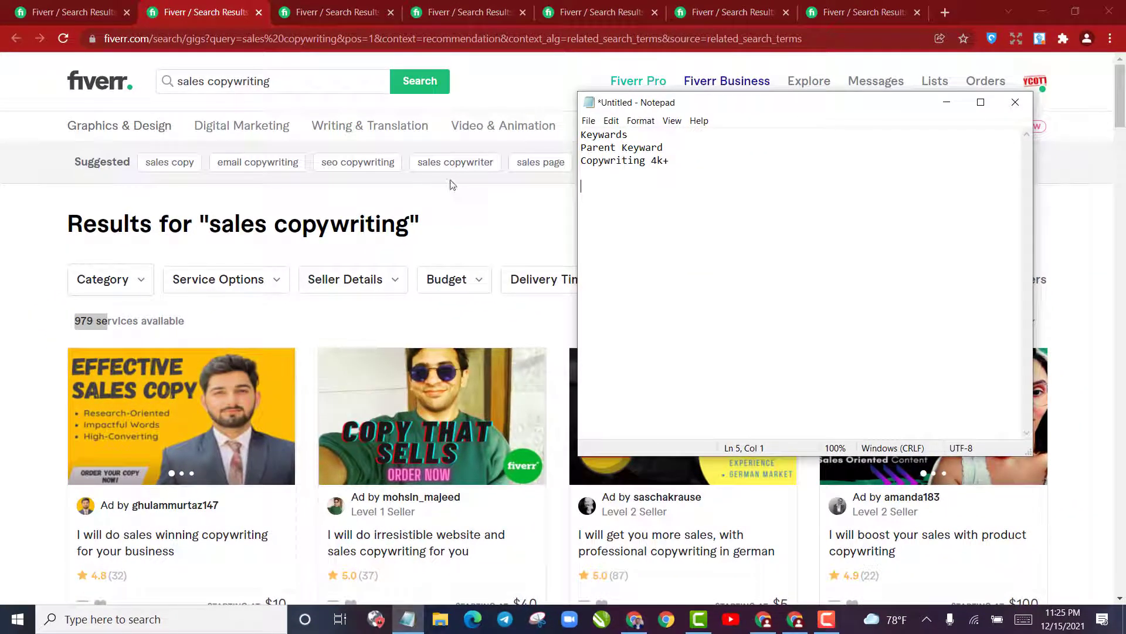
left_click_drag(209, 226, 411, 222)
key("ctrl+c")
left_click(408, 619)
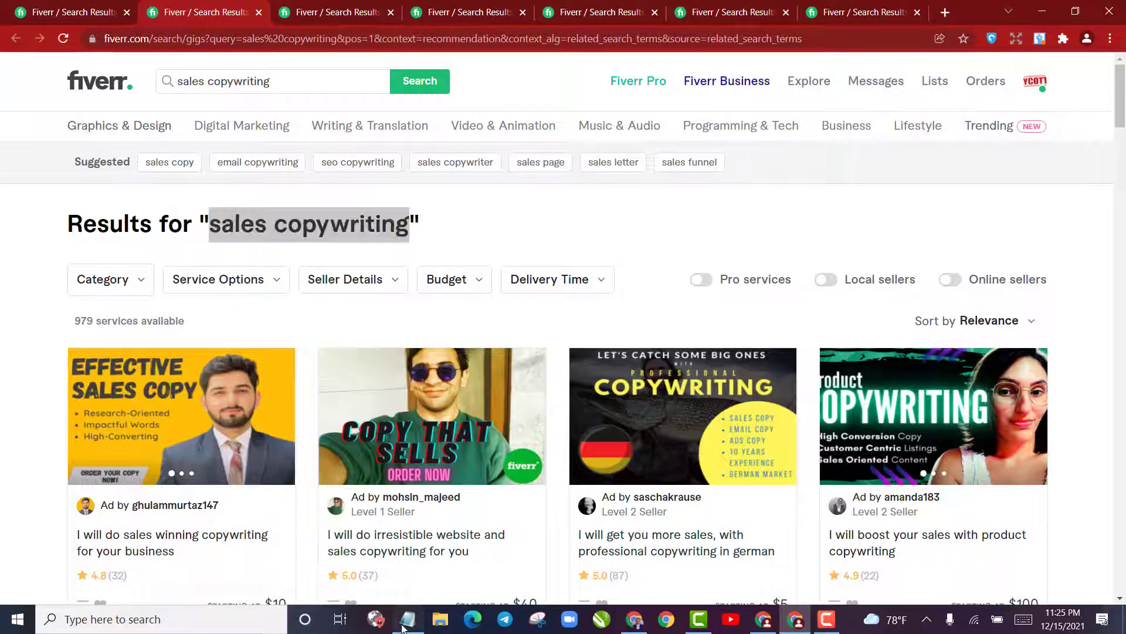
key("ctrl+v")
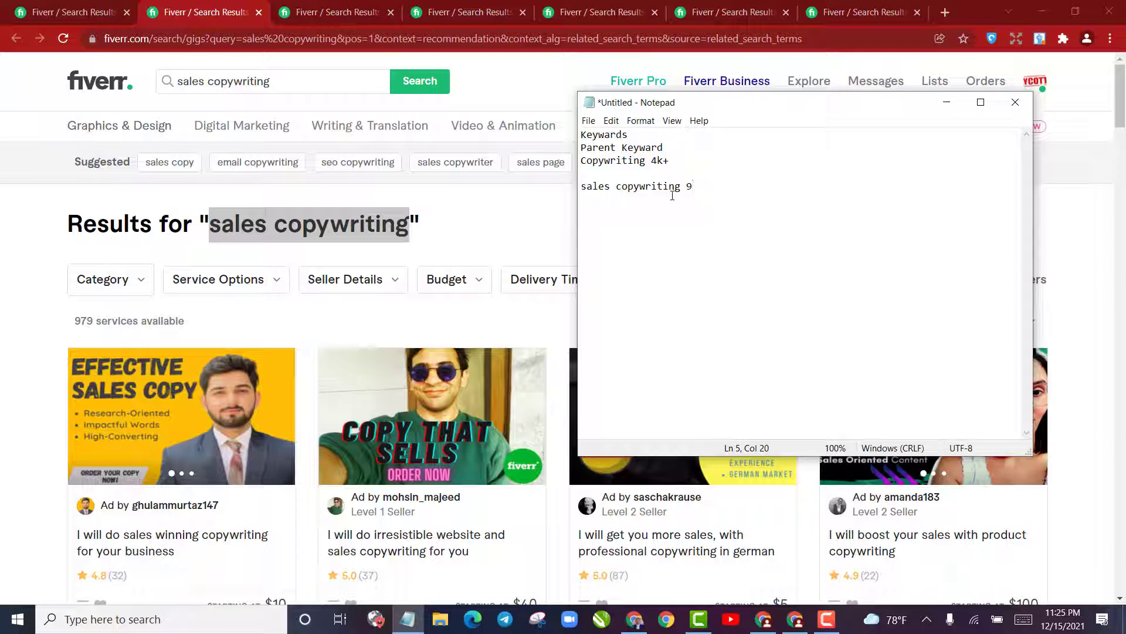
type("979")
Copy "email copywriting" from its Fiverr results page into the Notepad list with the service count 555
left_click(315, 4)
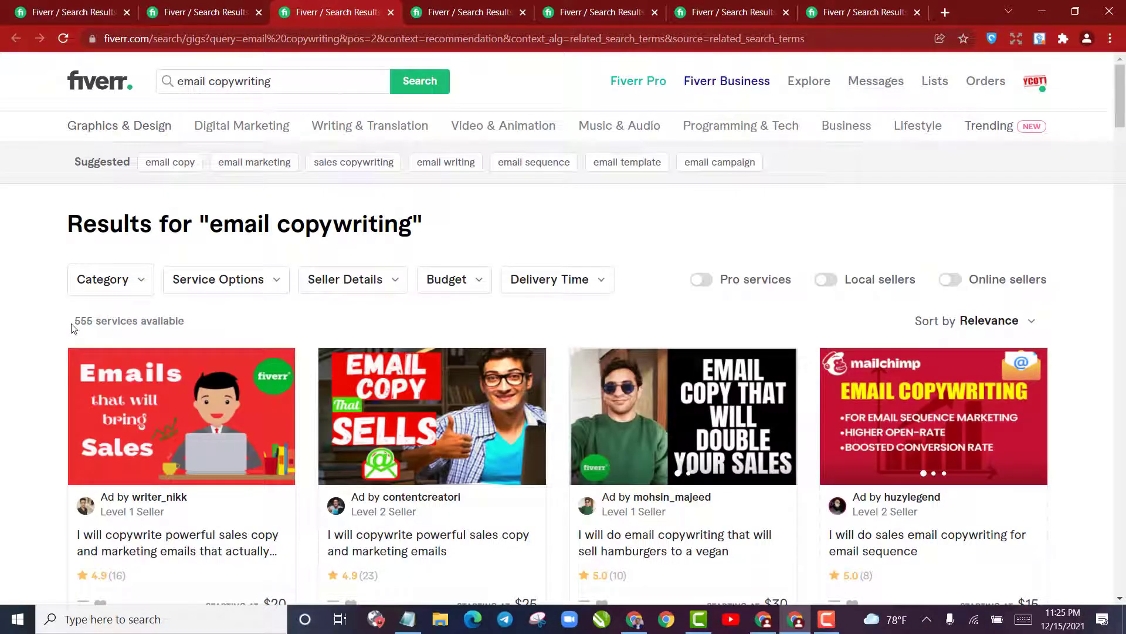
left_click_drag(214, 226, 409, 225)
key("ctrl+c")
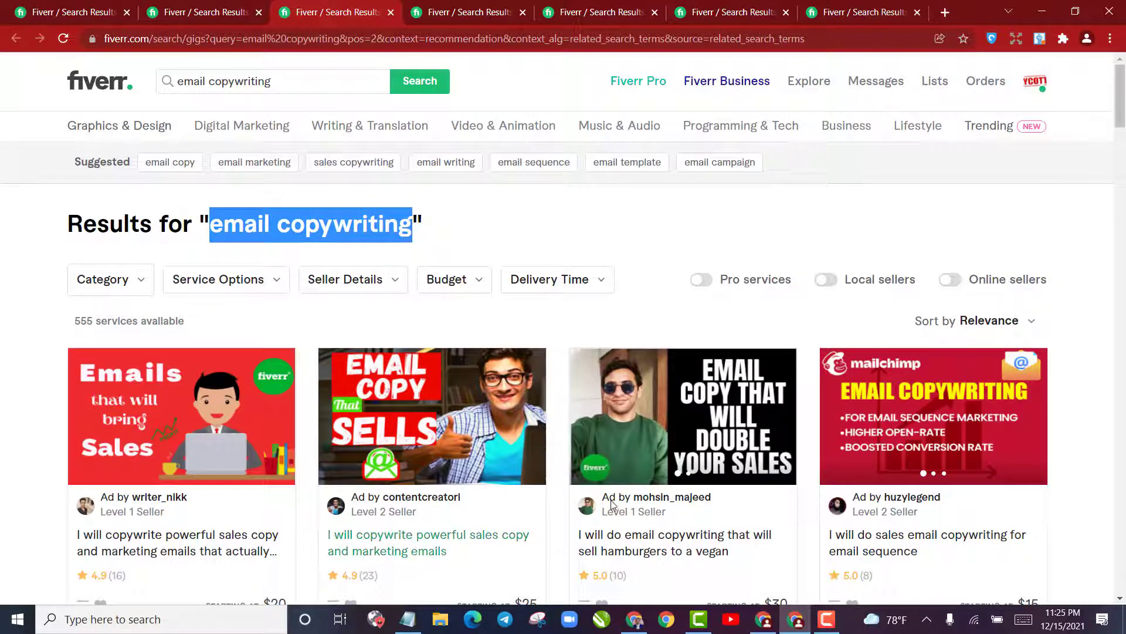
left_click(407, 619)
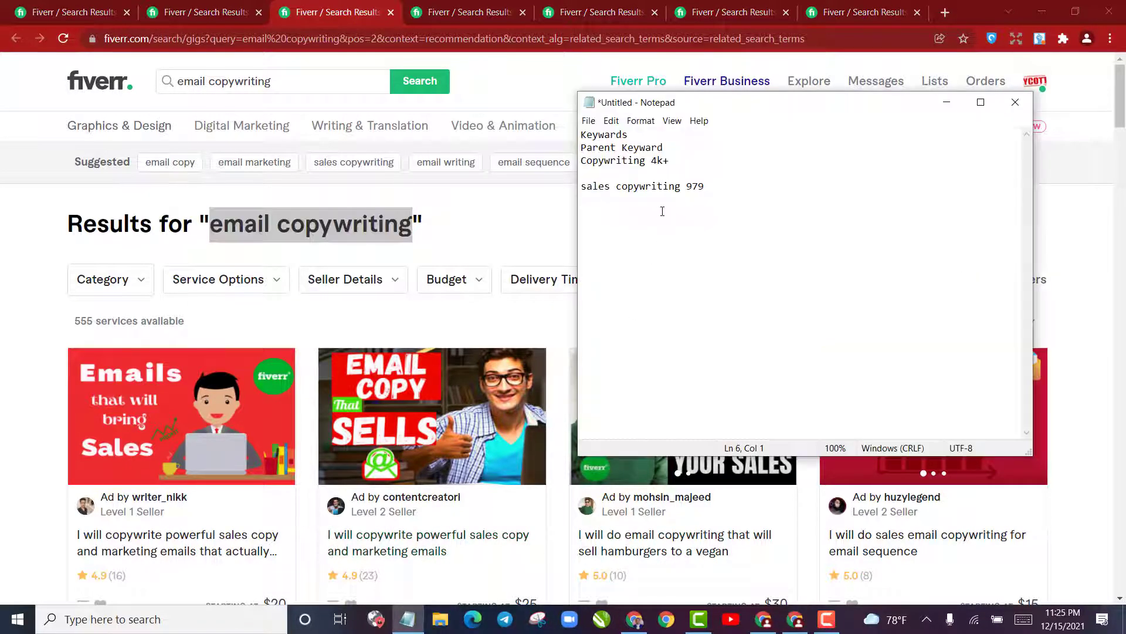
key("ctrl+v")
type("555")
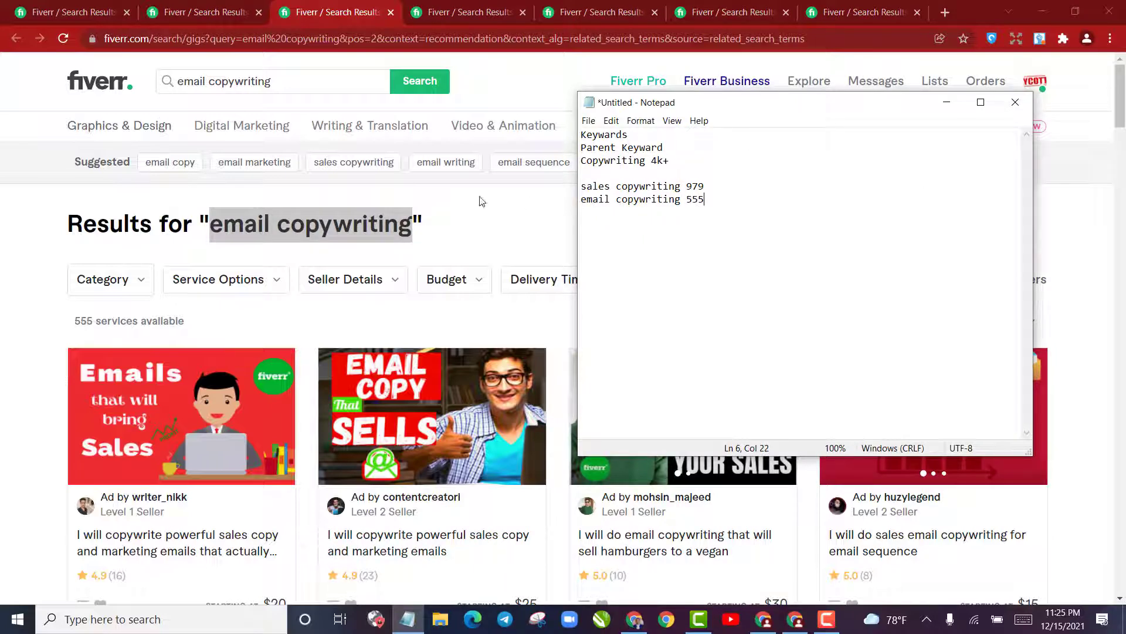
Copy "seo copywriting" from its Fiverr results page onto a new line of the Notepad list with the service count 1023
left_click(459, 195)
left_click(437, 15)
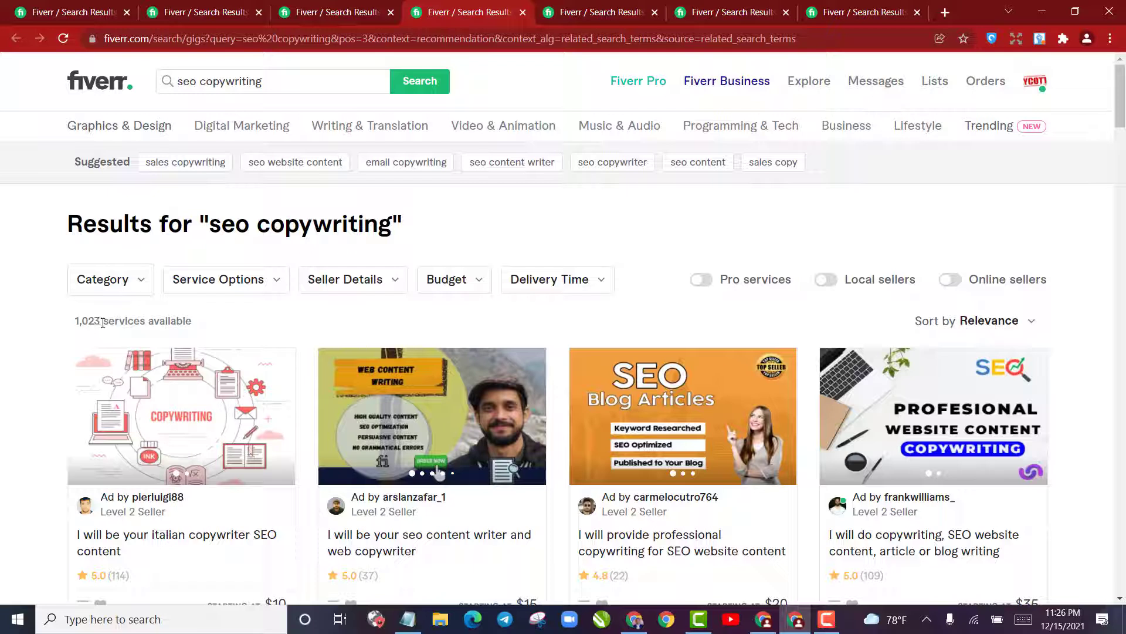
left_click_drag(210, 221, 392, 226)
key("ctrl+c")
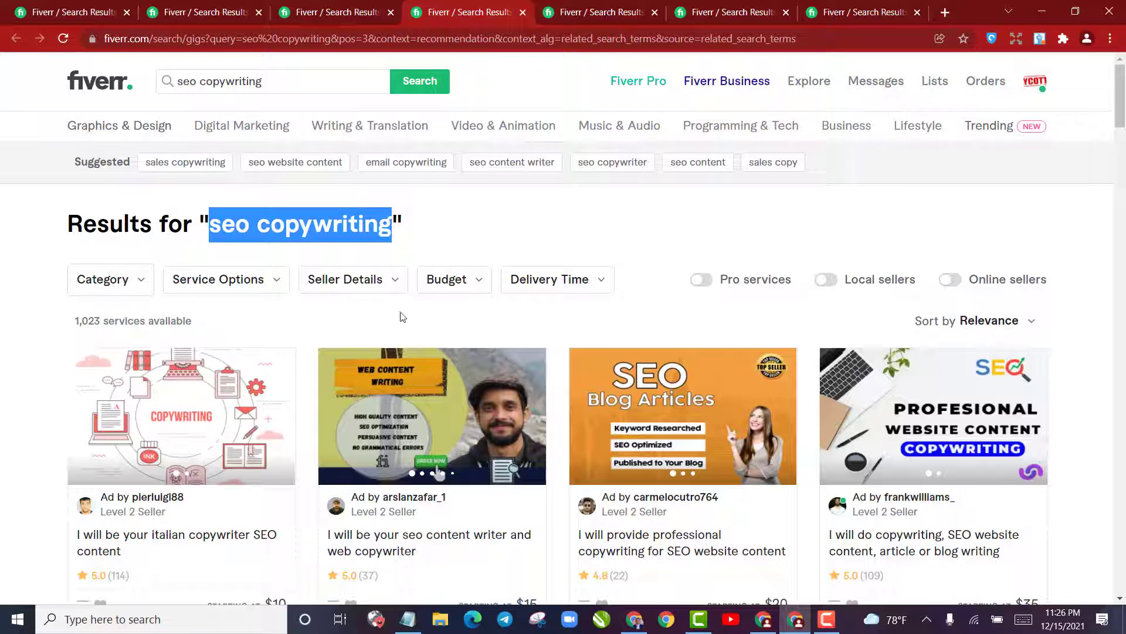
left_click(407, 619)
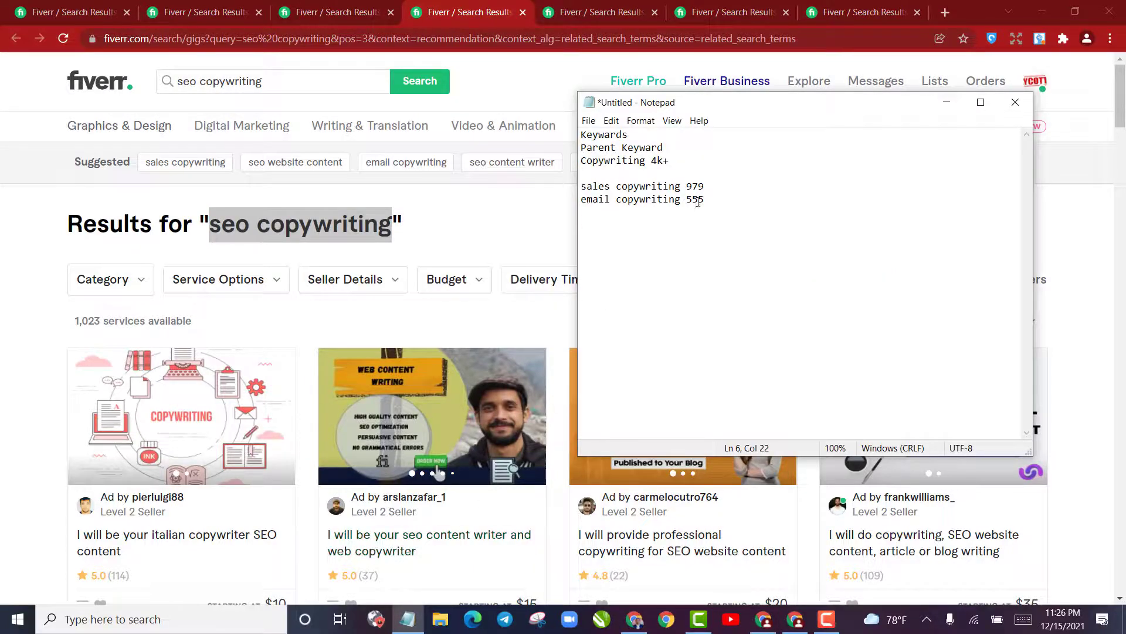
key("Return")
key("ctrl+v")
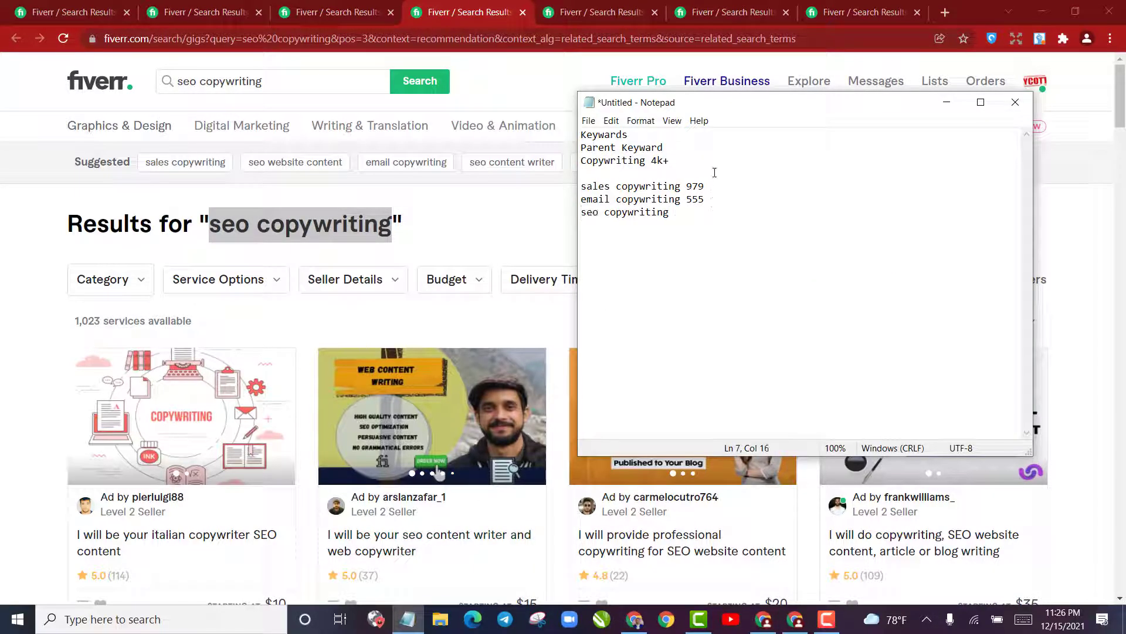
type("1023")
Check the number of available services in the "copywriter" and "content writer" search results in Chrome
left_click(592, 12)
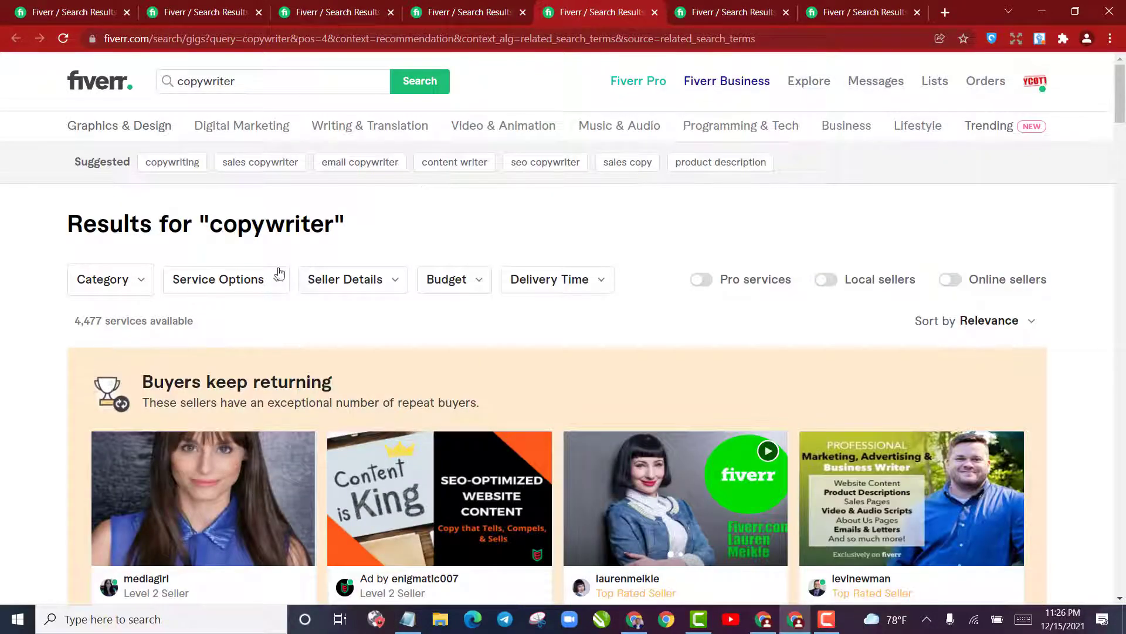
left_click_drag(210, 226, 333, 226)
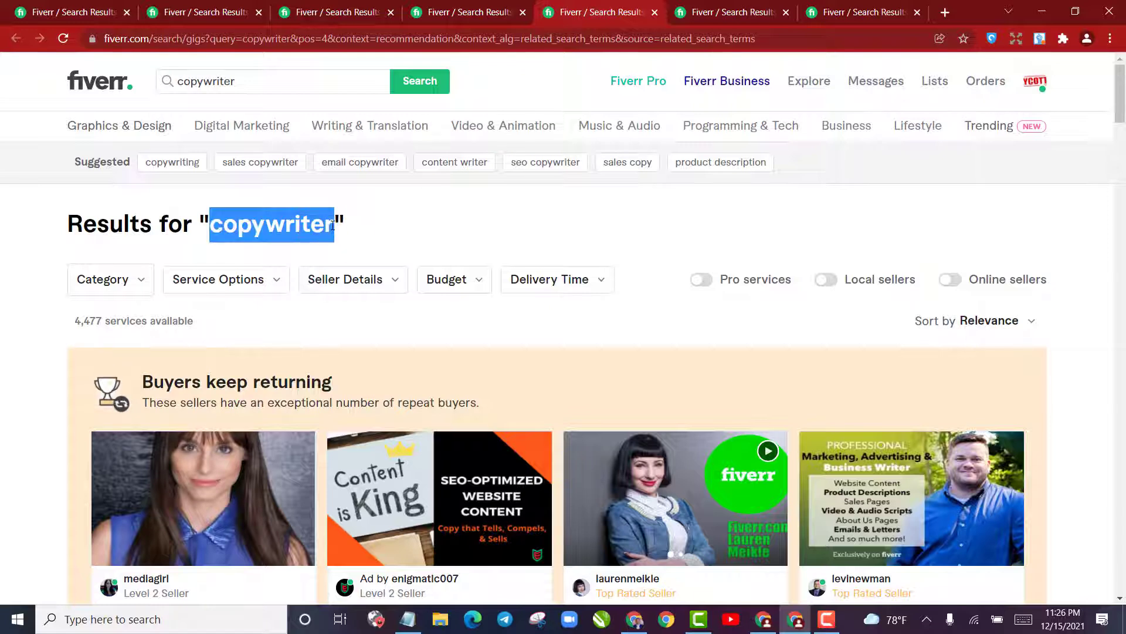
left_click_drag(75, 321, 102, 321)
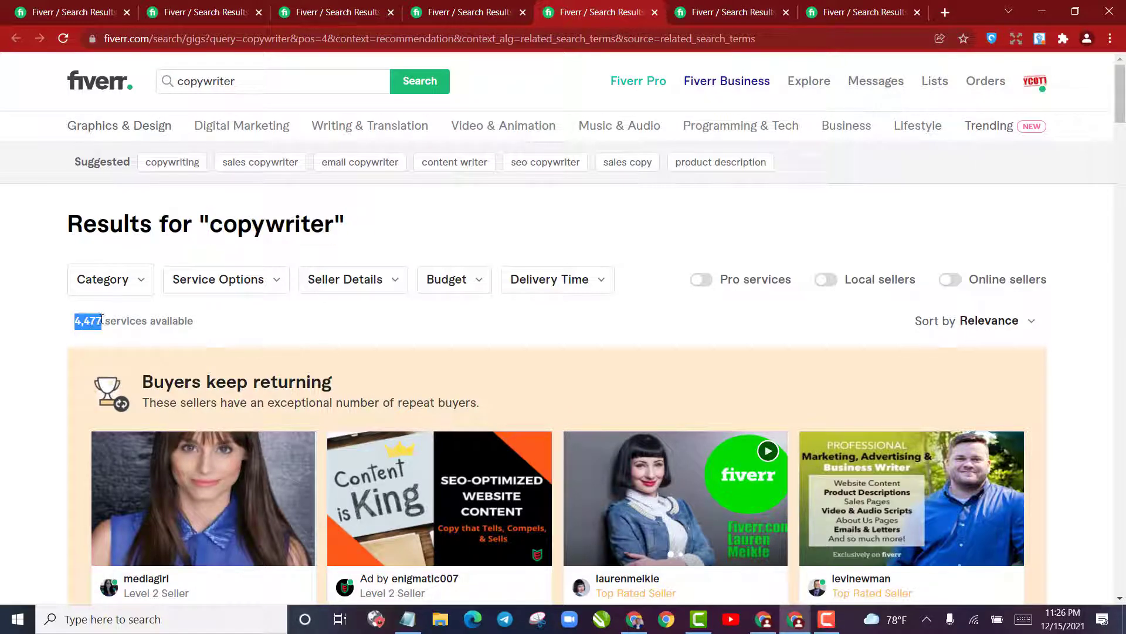
left_click(99, 319)
left_click(716, 18)
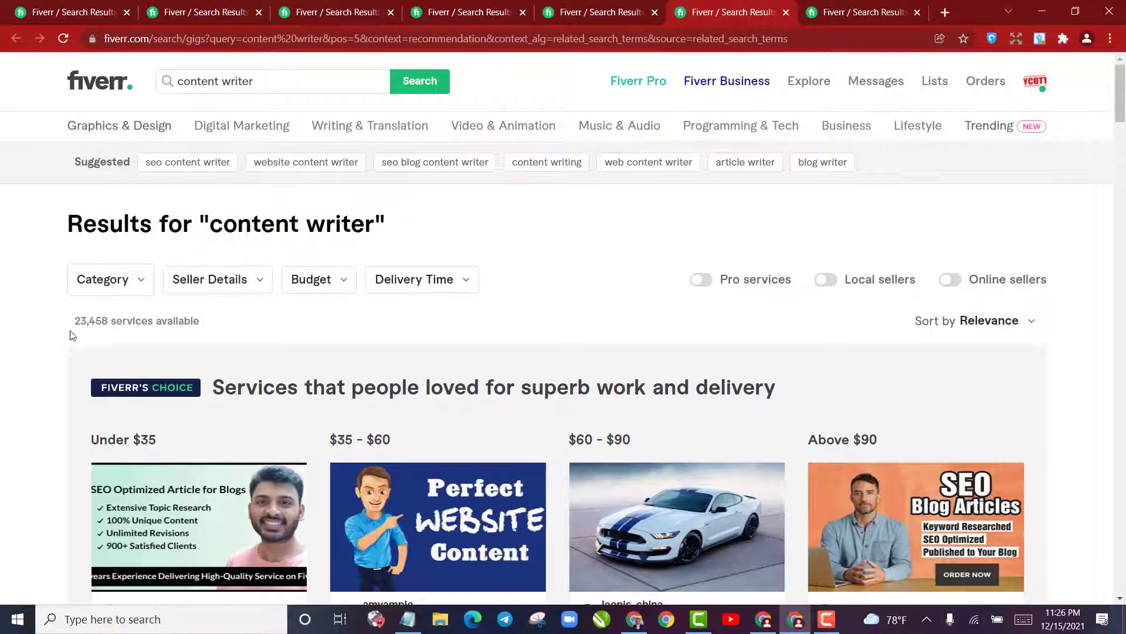
left_click_drag(77, 326, 106, 338)
Copy the "sales copy" keyword from its Fiverr results page into the Notepad keyword list
left_click(834, 12)
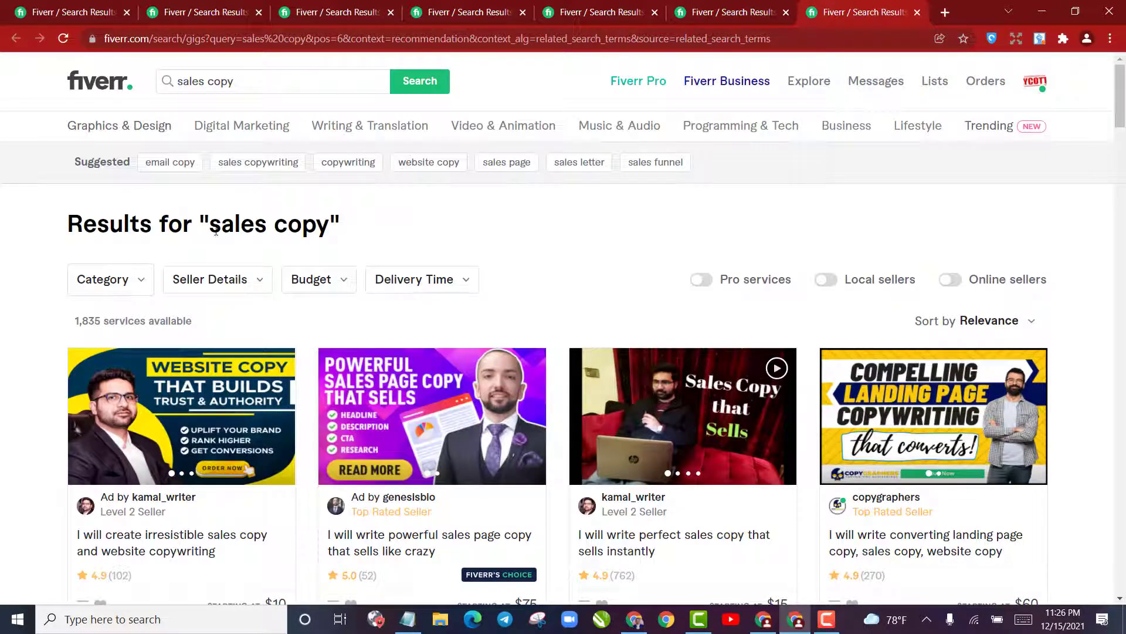
left_click_drag(209, 230, 324, 231)
key("ctrl+c")
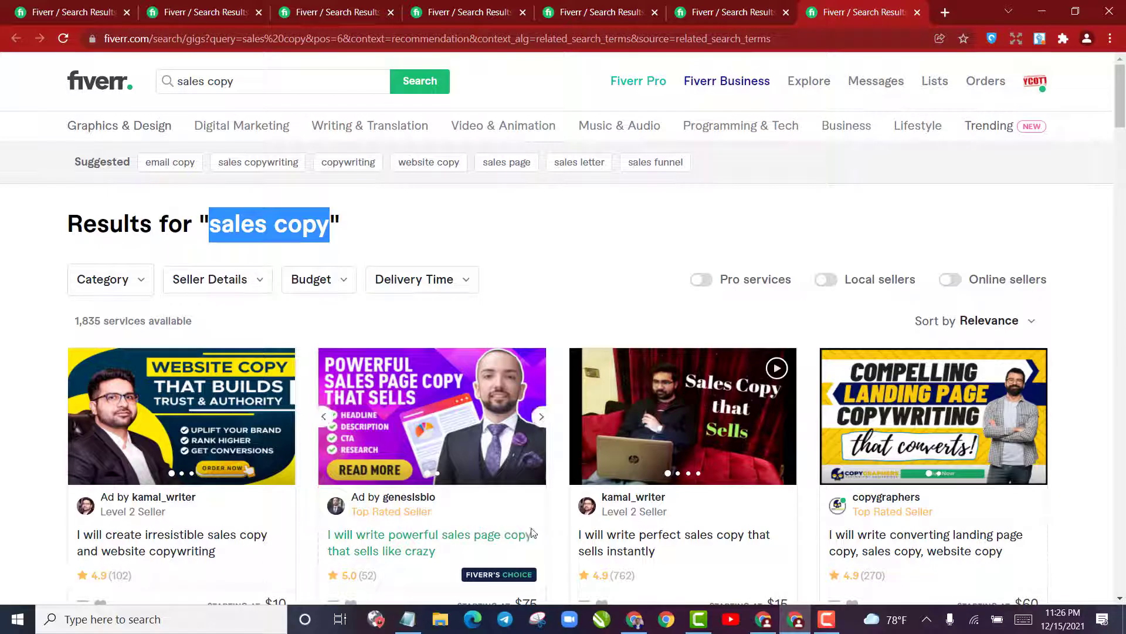
left_click(408, 619)
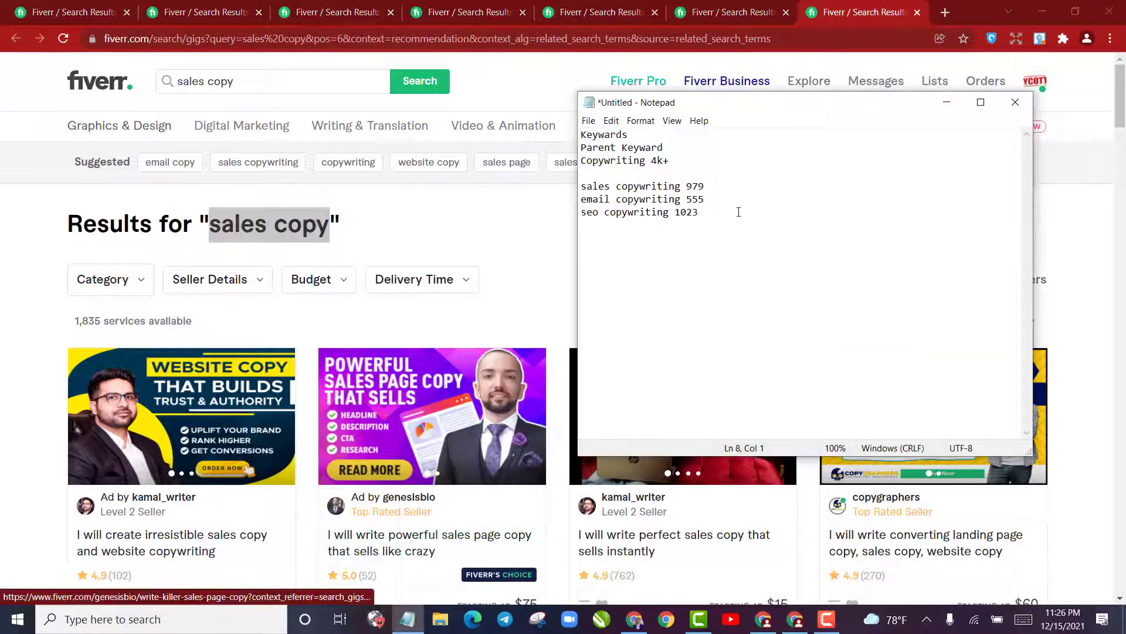
key("ctrl+v")
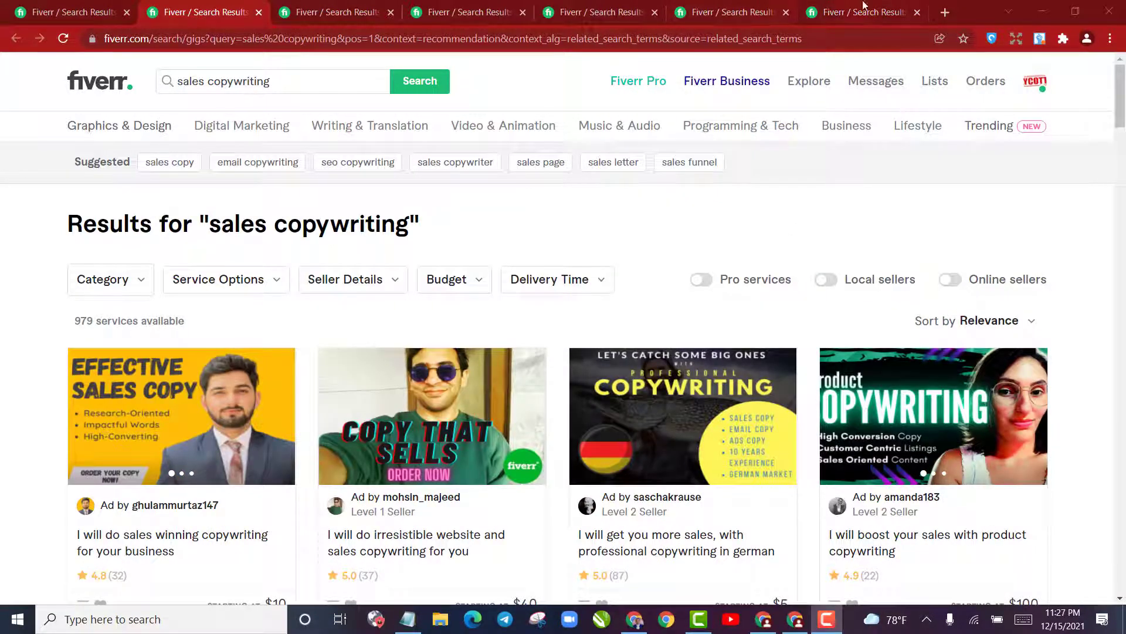
Revisit the "copywriting" results and the "sales copywriting" results in Chrome to look over their suggested related searches
left_click(15, 7)
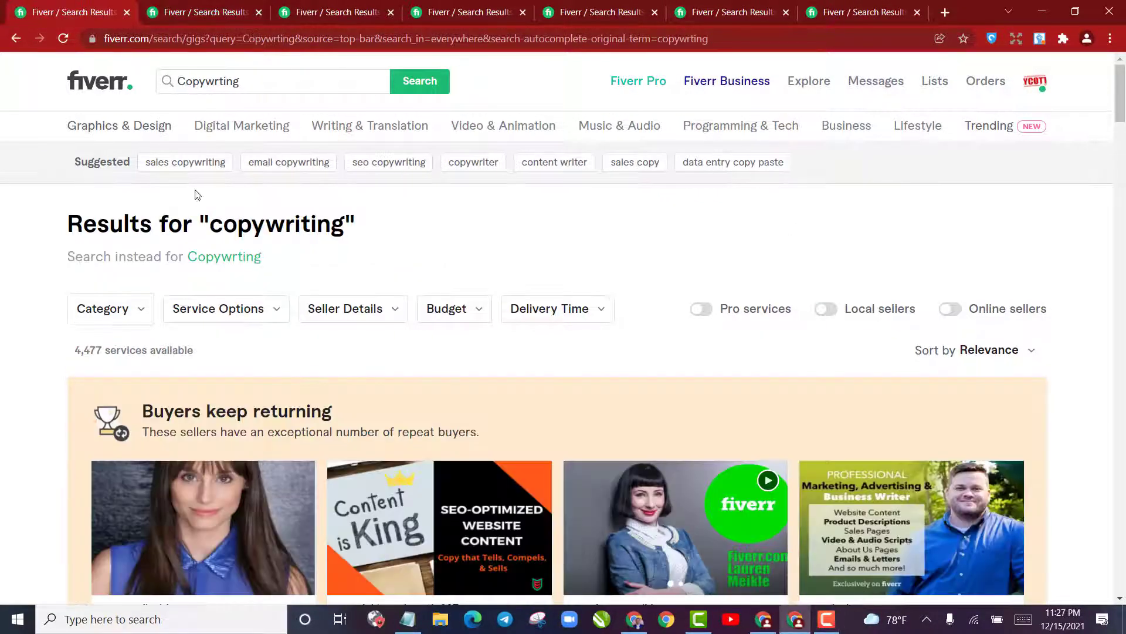
left_click(352, 82)
left_click(194, 12)
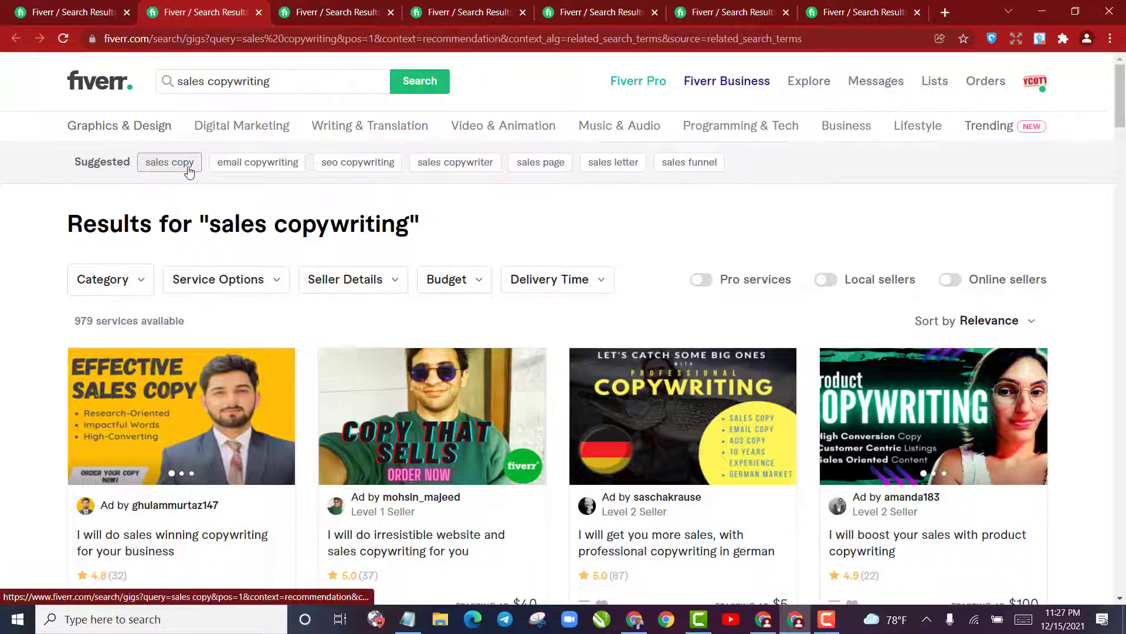
From the "sales copywriting" results, open the suggested searches "sales copywriter" and "sales letter" in new browser tabs
left_click(867, 7)
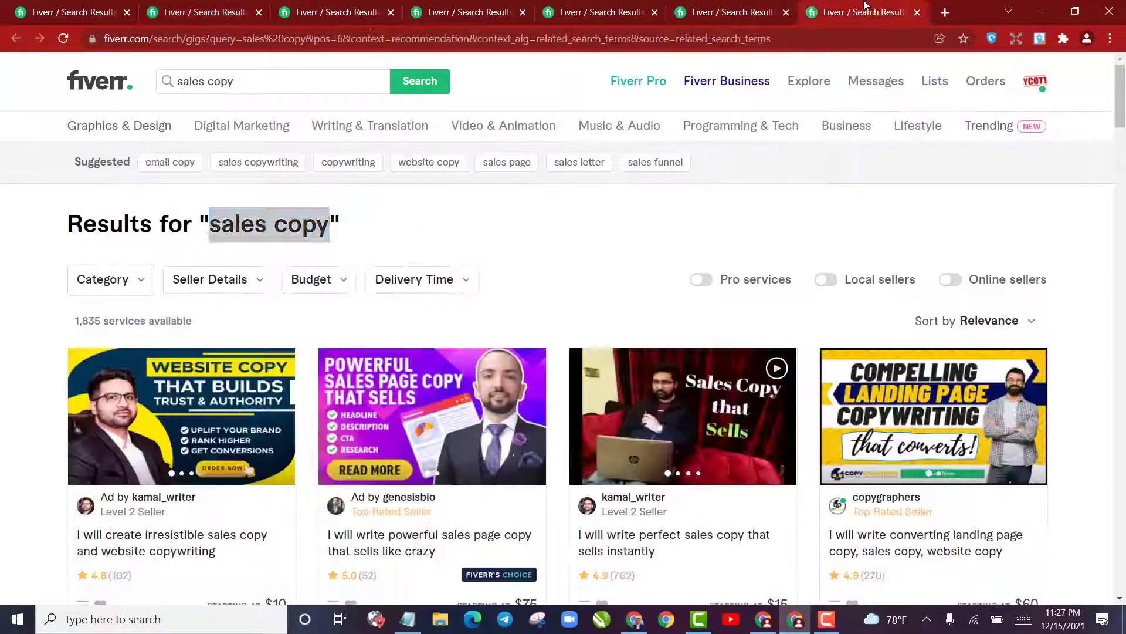
left_click(170, 7)
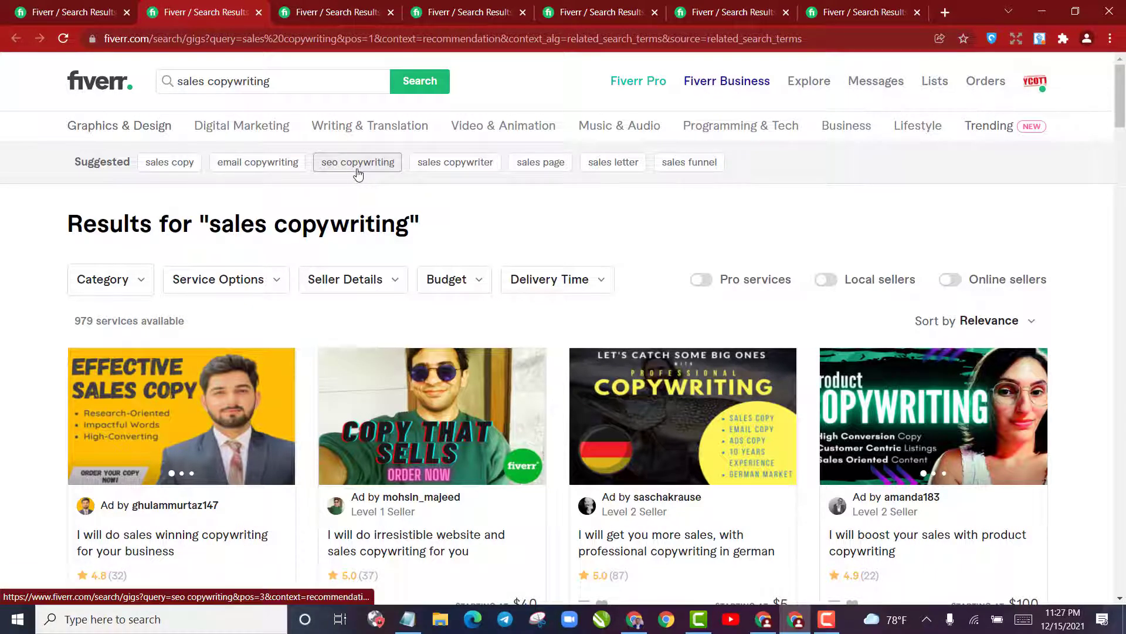
right_click(454, 170)
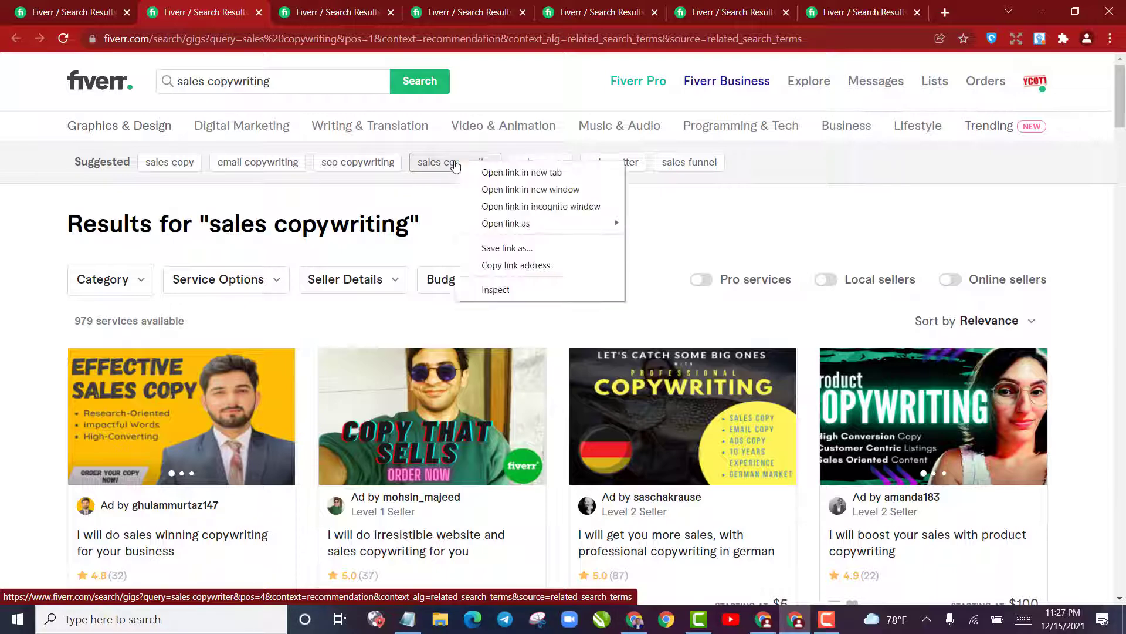
left_click(498, 173)
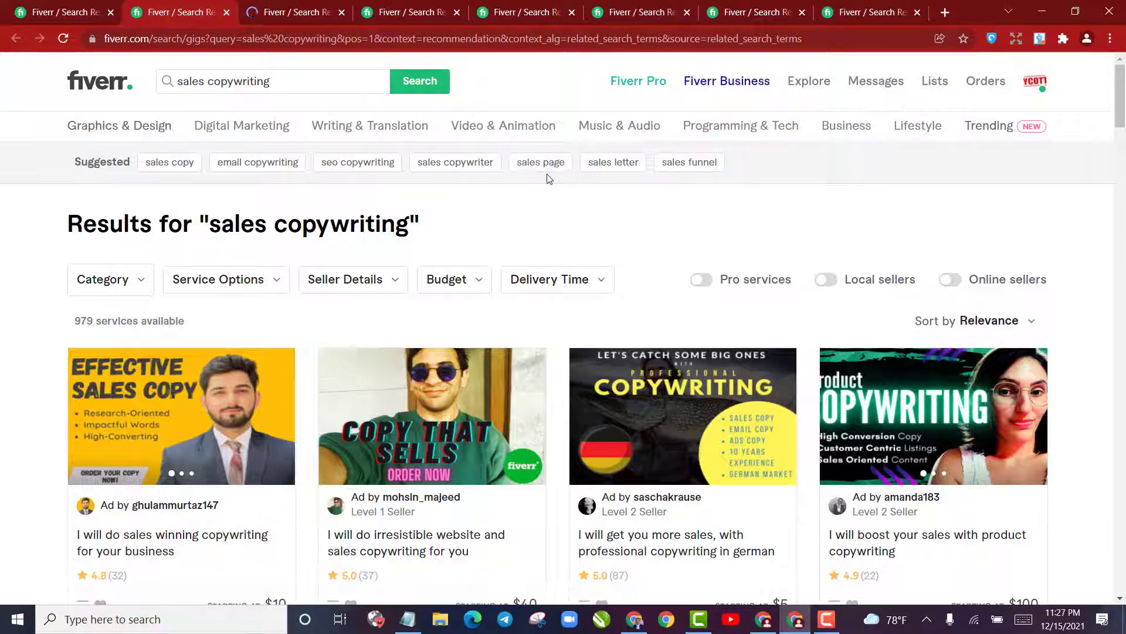
right_click(608, 170)
left_click(628, 178)
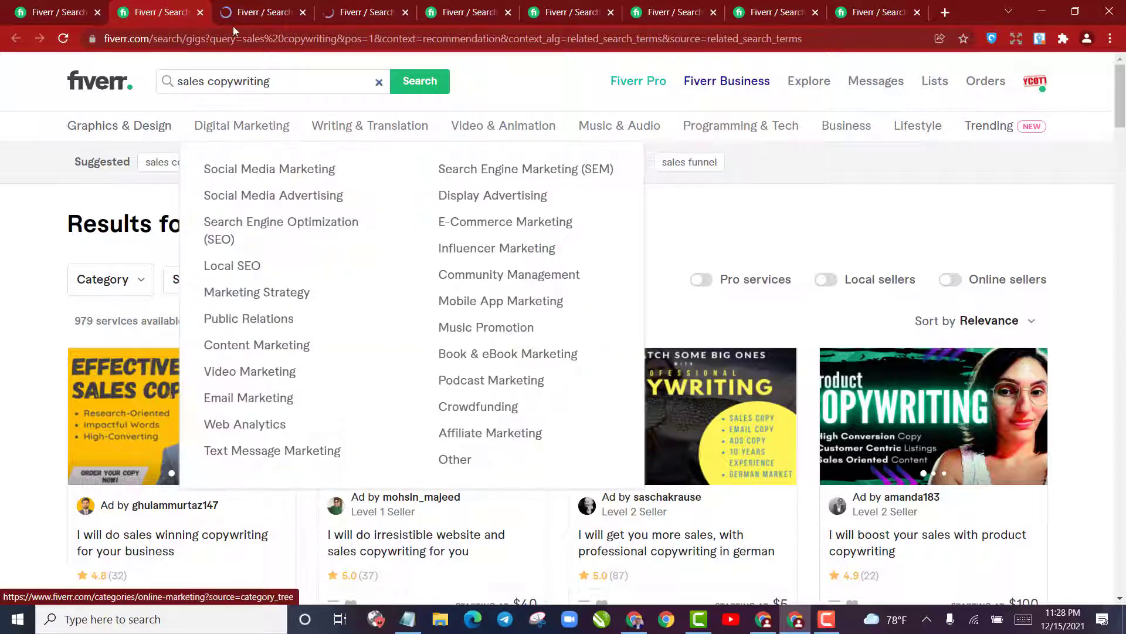
Copy "sales copywriter" from its Fiverr results page onto a new line of the Notepad list with the service count 979
left_click(236, 16)
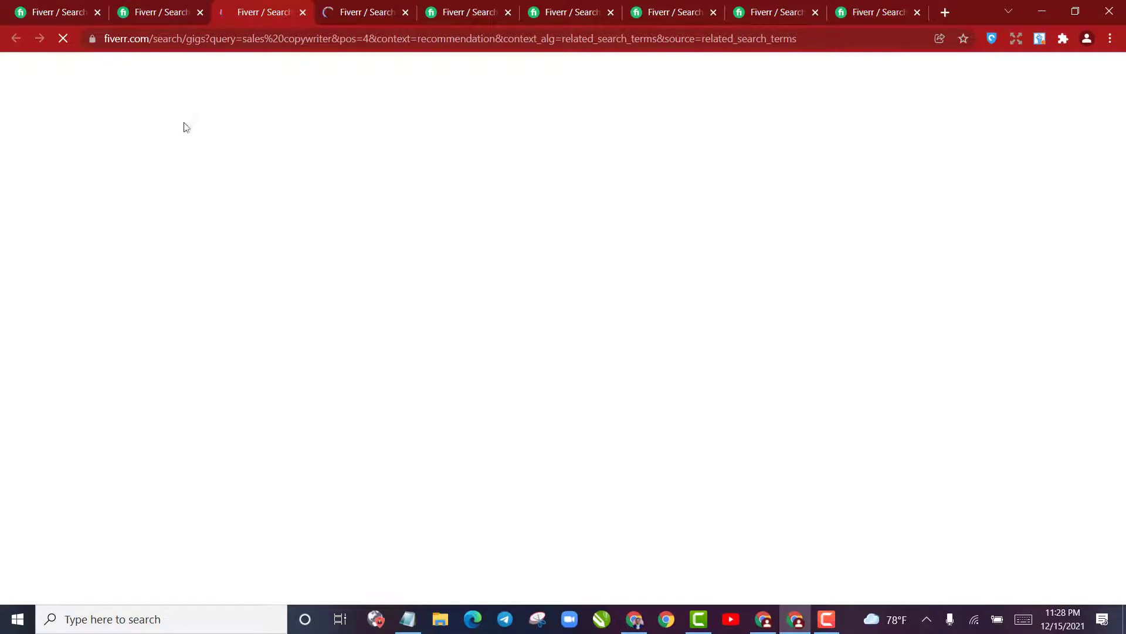
left_click(160, 14)
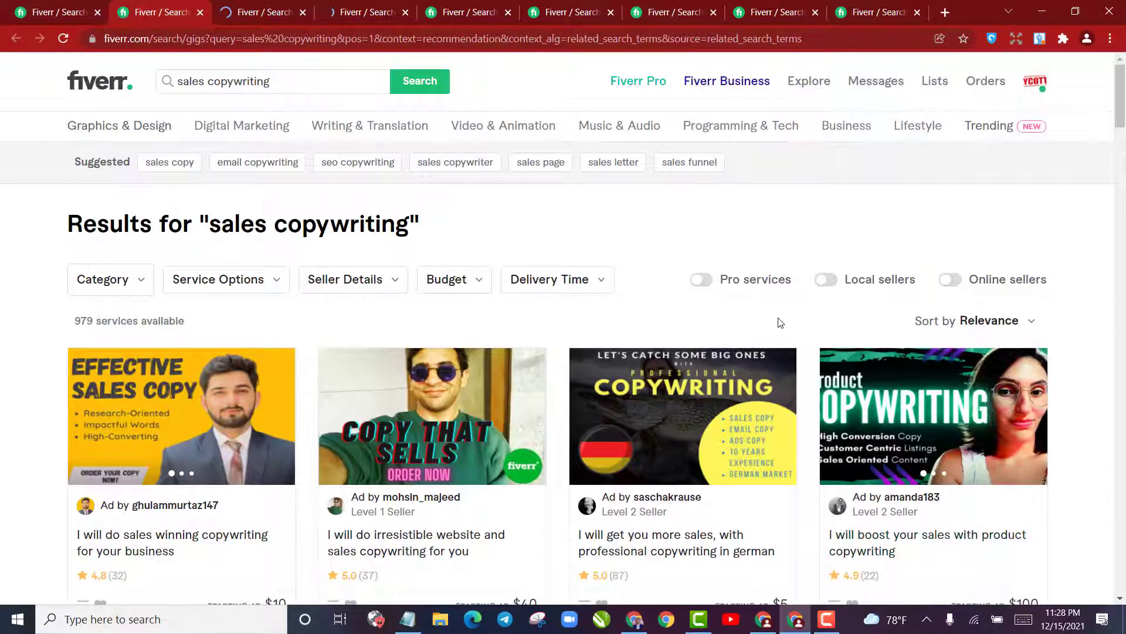
key("ctrl+Tab")
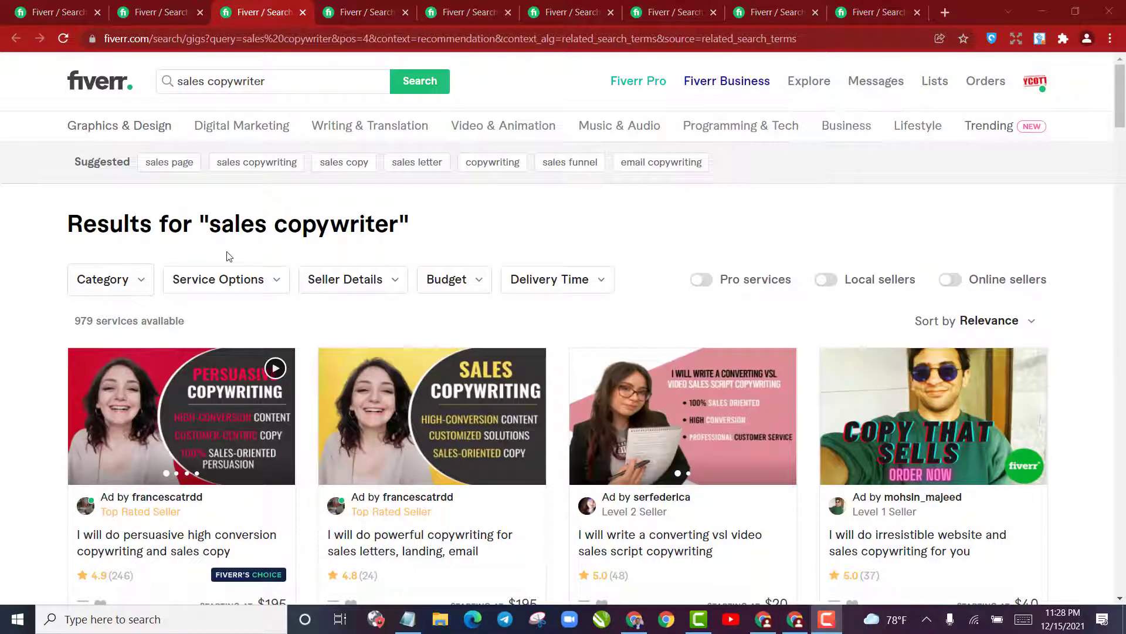
left_click_drag(209, 225, 399, 230)
key("ctrl+c")
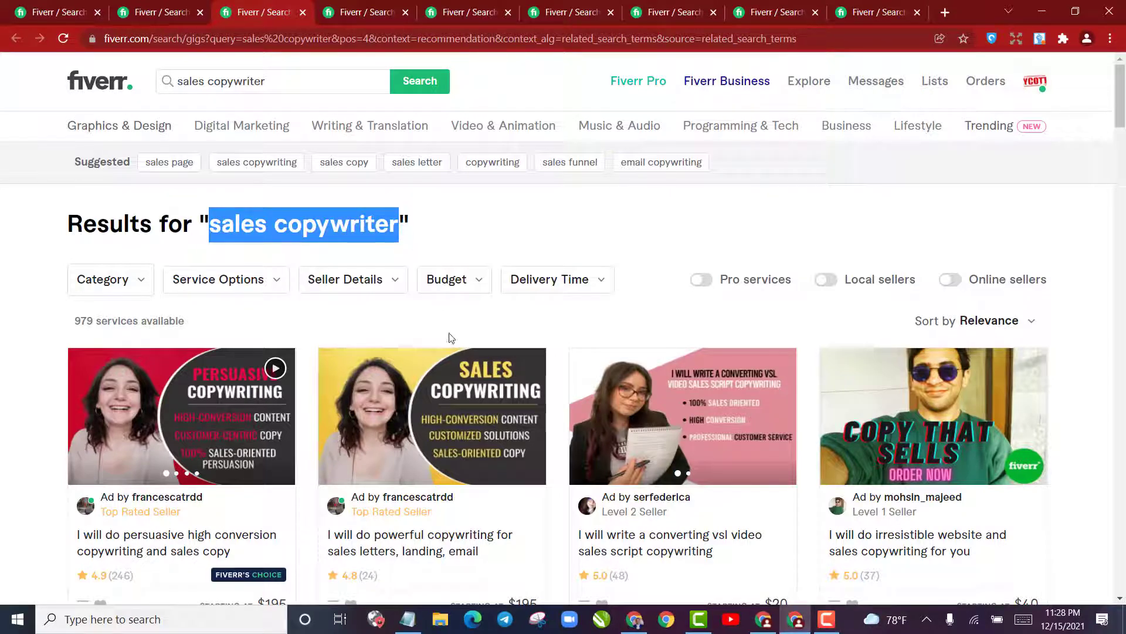
left_click(411, 623)
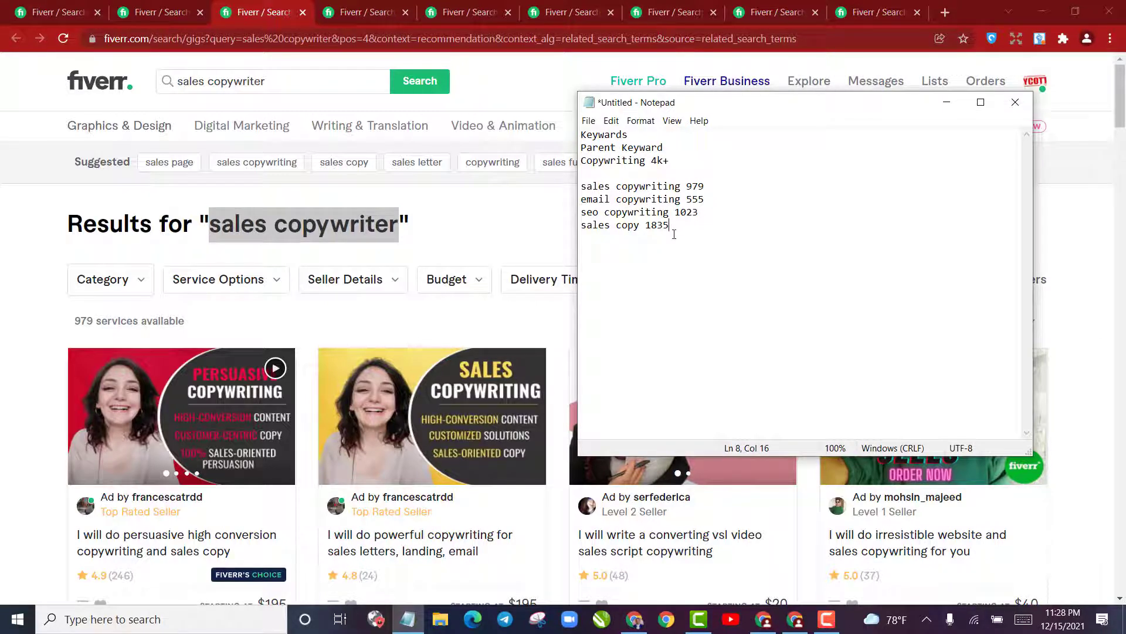
key("Return")
key("ctrl+v")
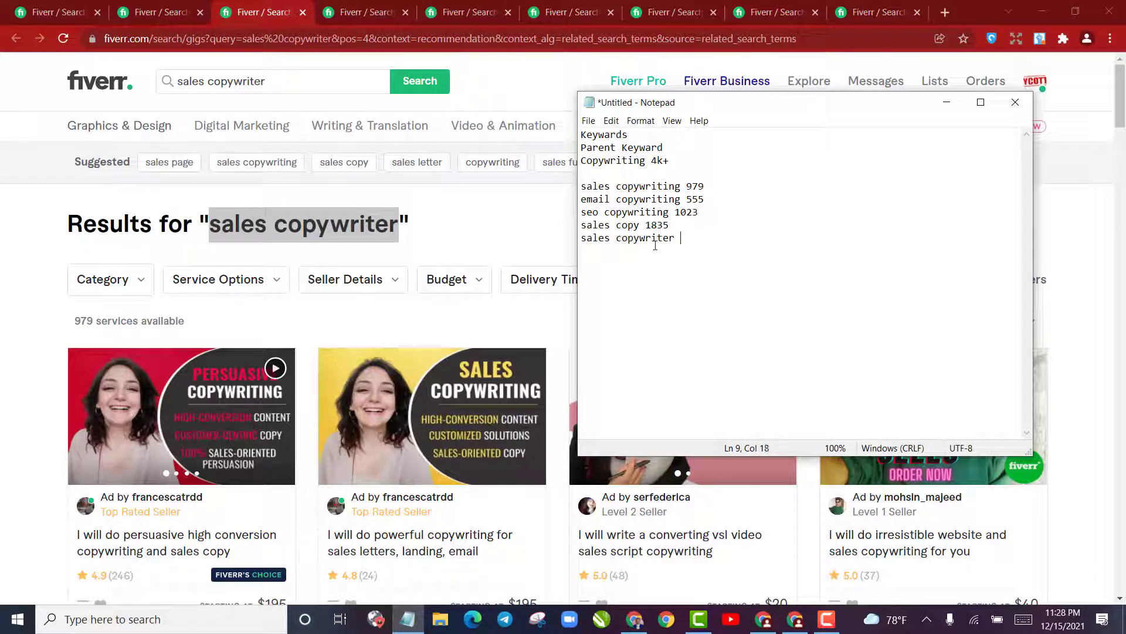
type("979")
Copy "sales letter" from its Fiverr results page onto a new line of the Notepad list with the service count 318
left_click(263, 222)
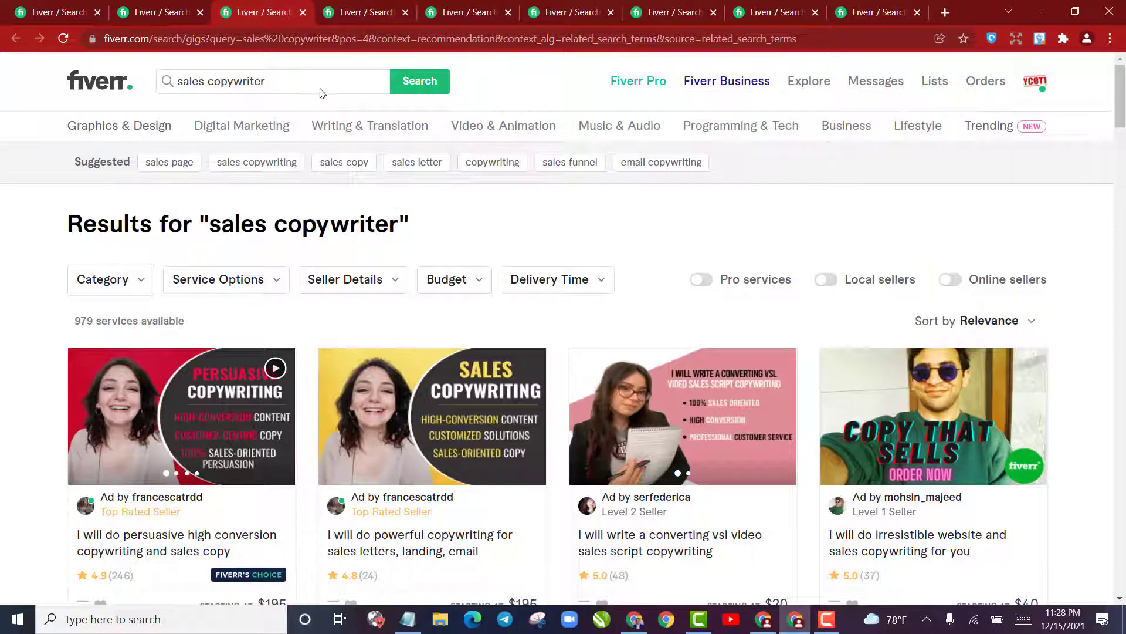
key("ctrl+Tab")
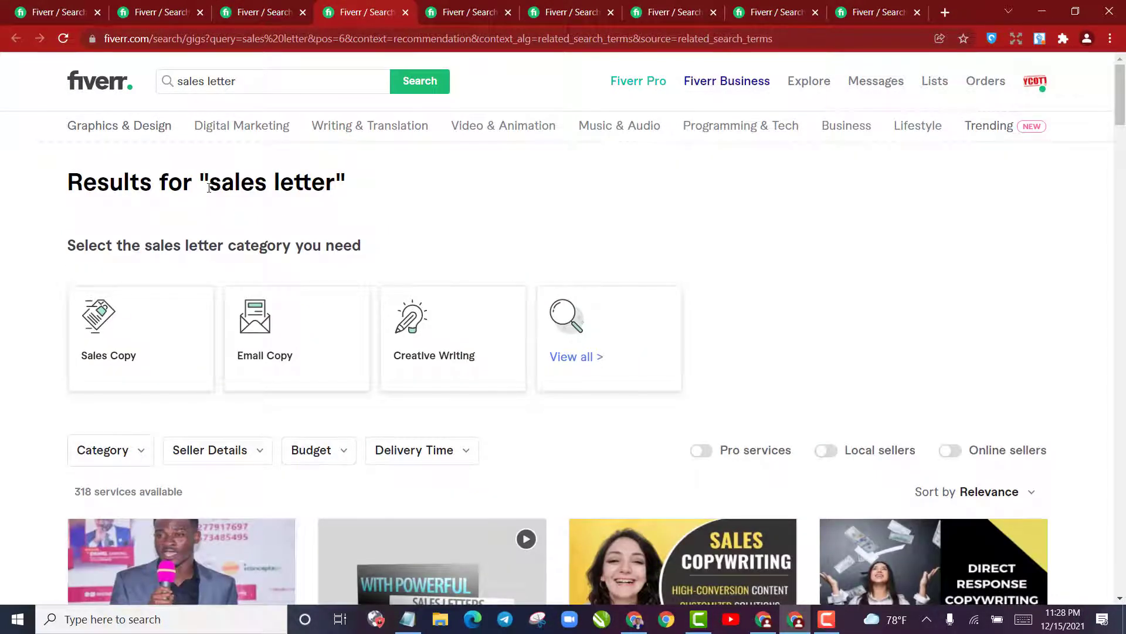
left_click_drag(209, 188, 349, 186)
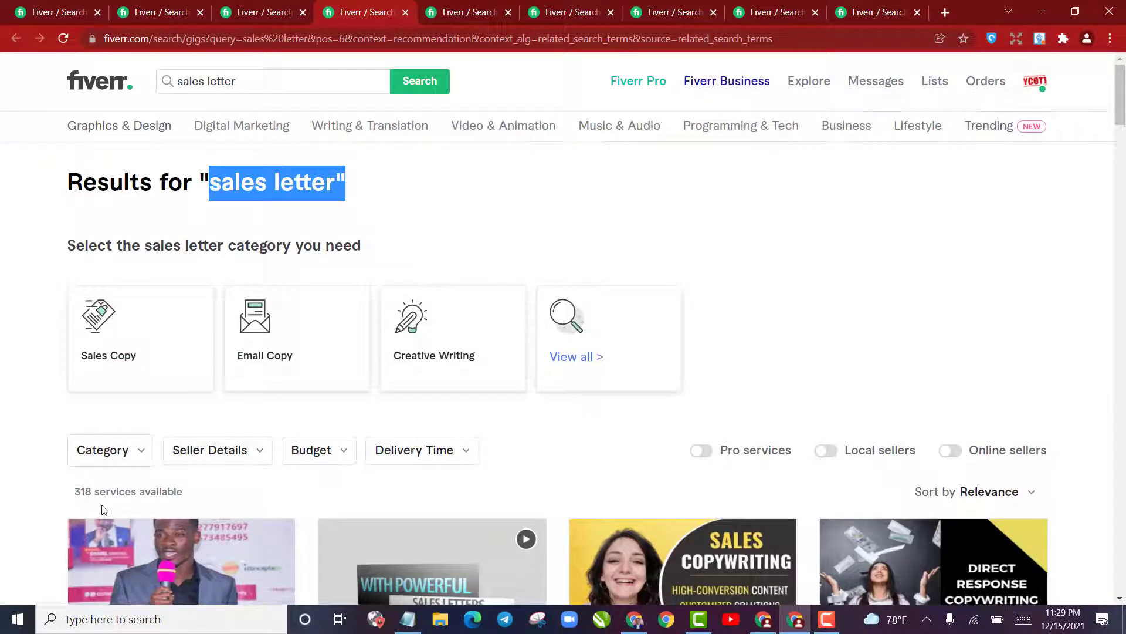
left_click(298, 174)
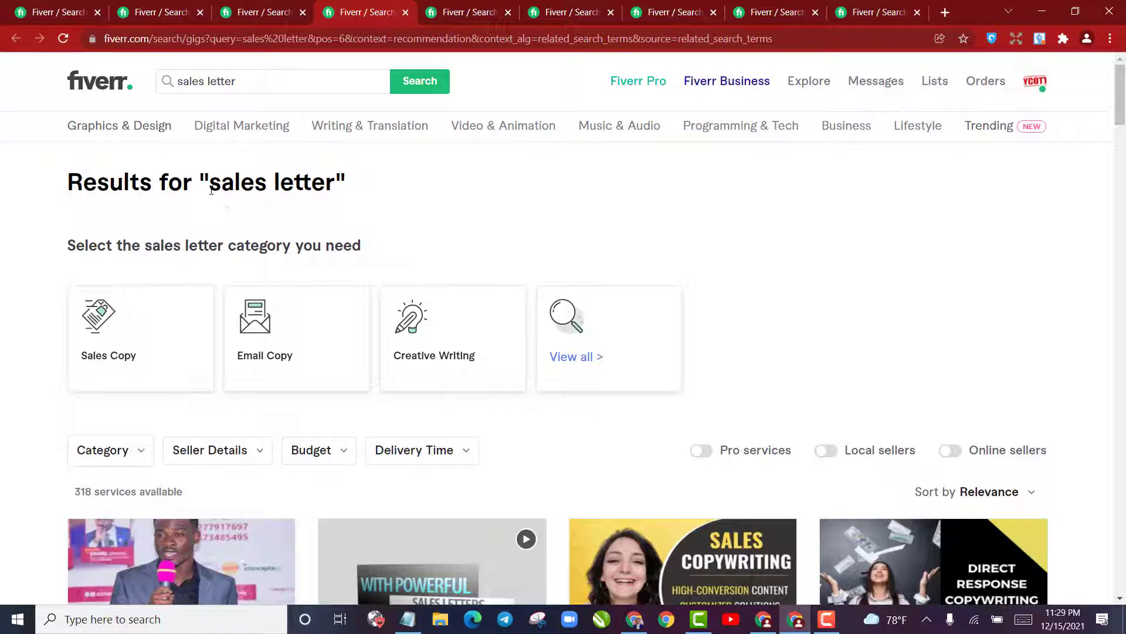
left_click_drag(211, 191, 339, 191)
key("ctrl+c")
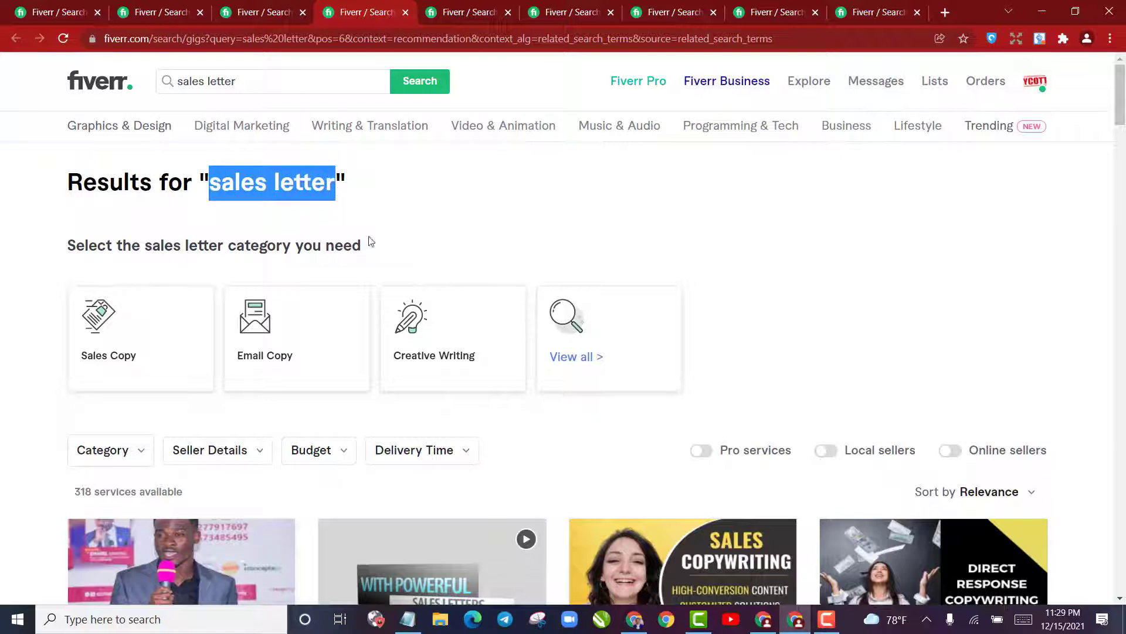
left_click(408, 619)
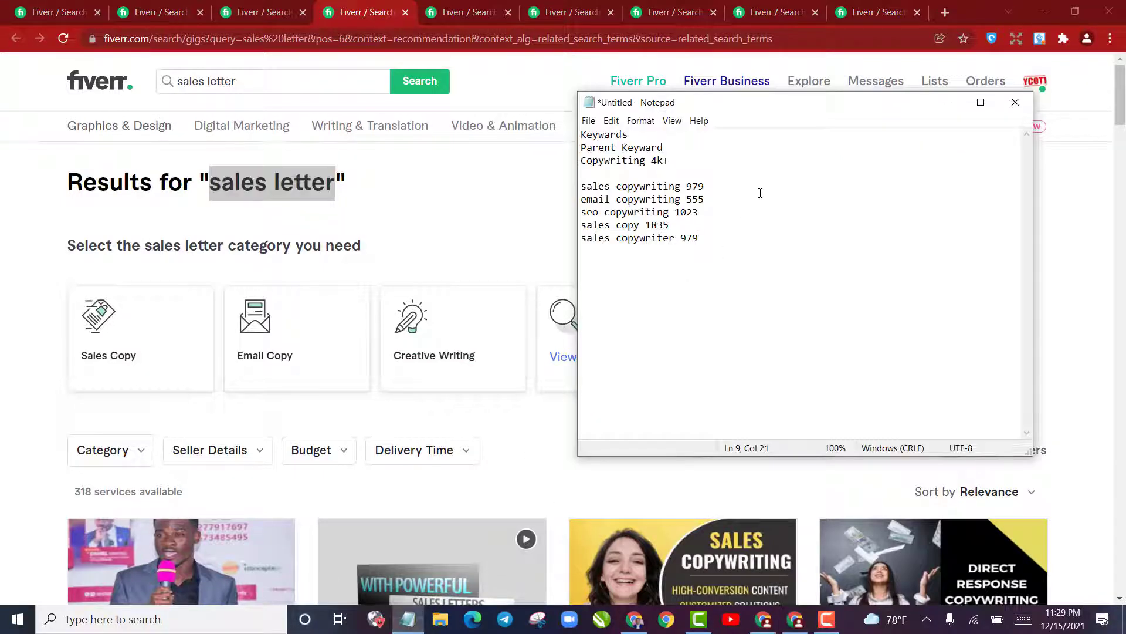
key("Return")
key("ctrl+v")
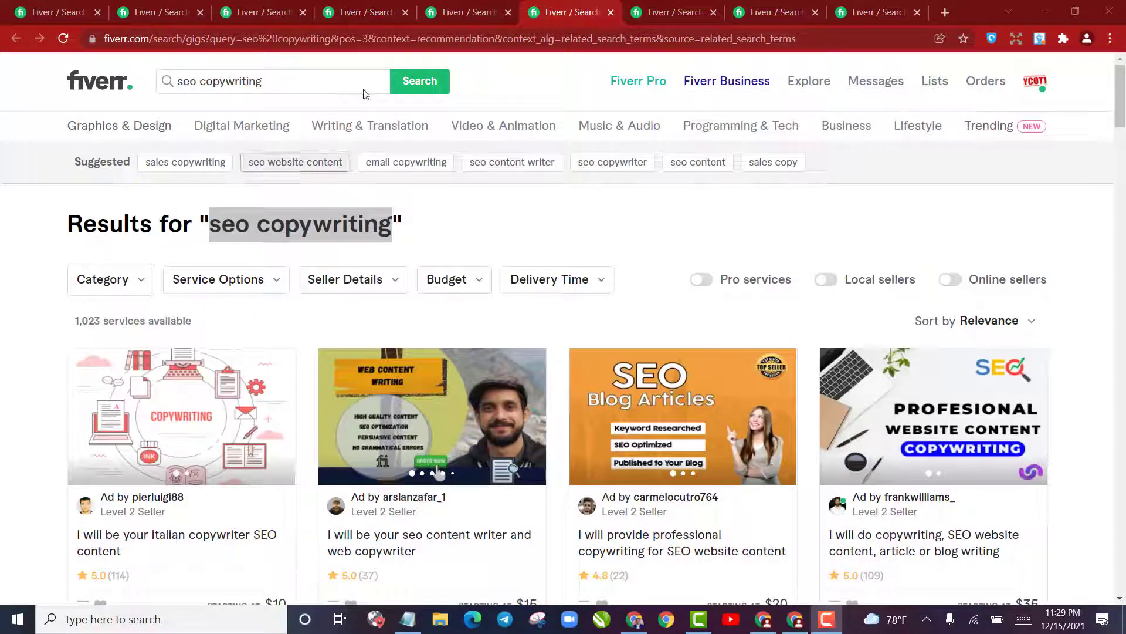
Review the recorded keywords and service counts in Notepad alongside the "sales copywriter" results in Chrome, then minimize Notepad
left_click(281, 13)
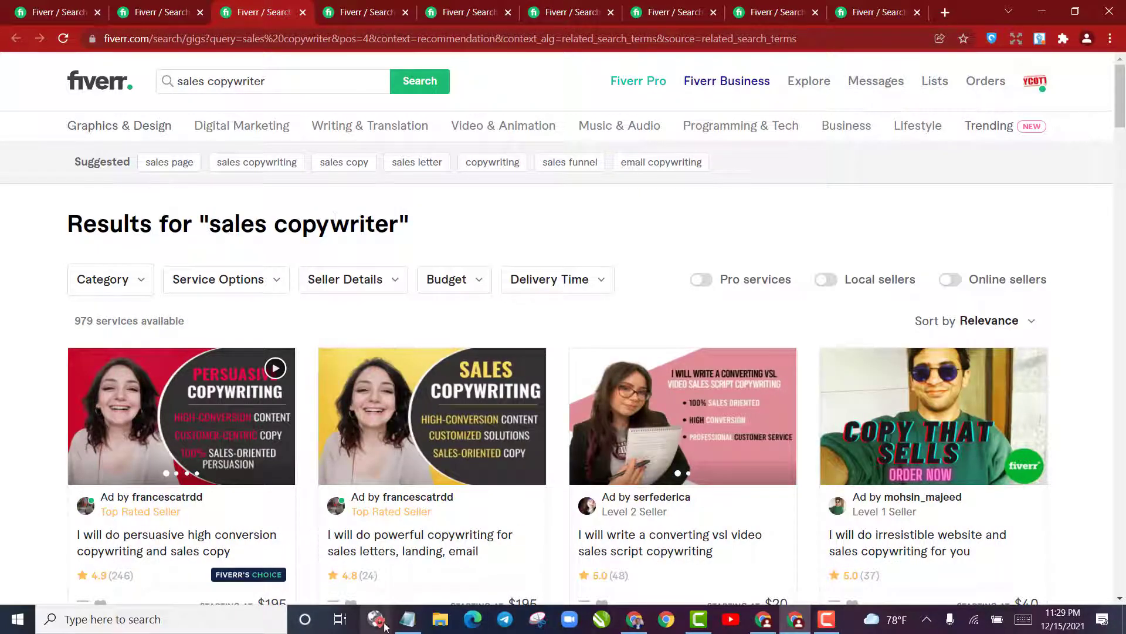
left_click(408, 619)
left_click_drag(674, 261, 573, 180)
left_click(615, 186)
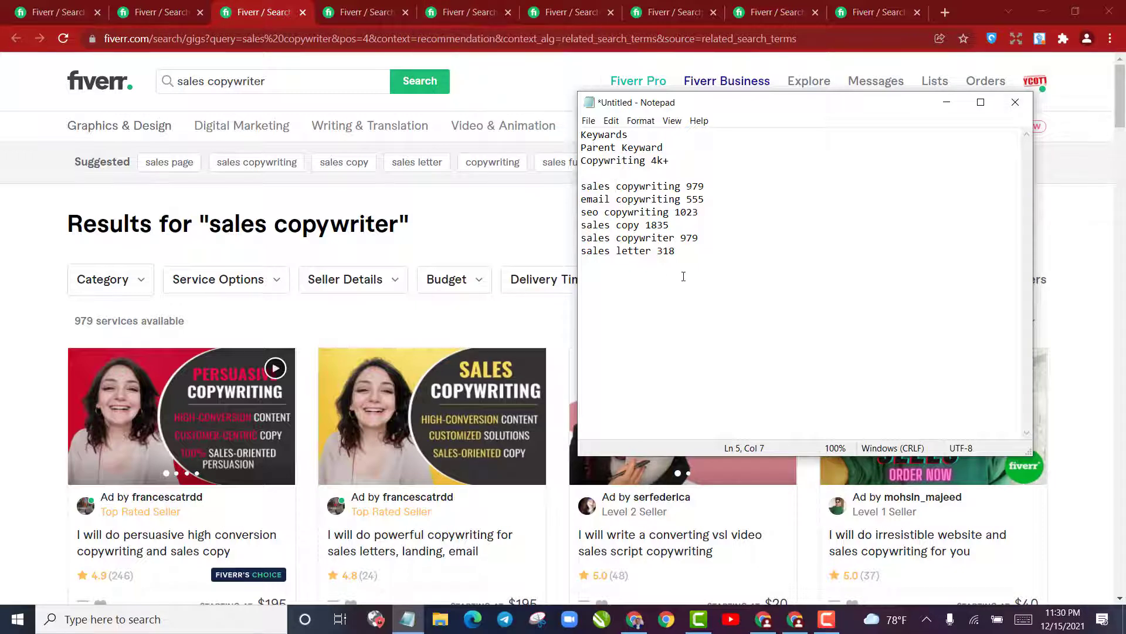
left_click(703, 246)
left_click_drag(696, 254, 579, 183)
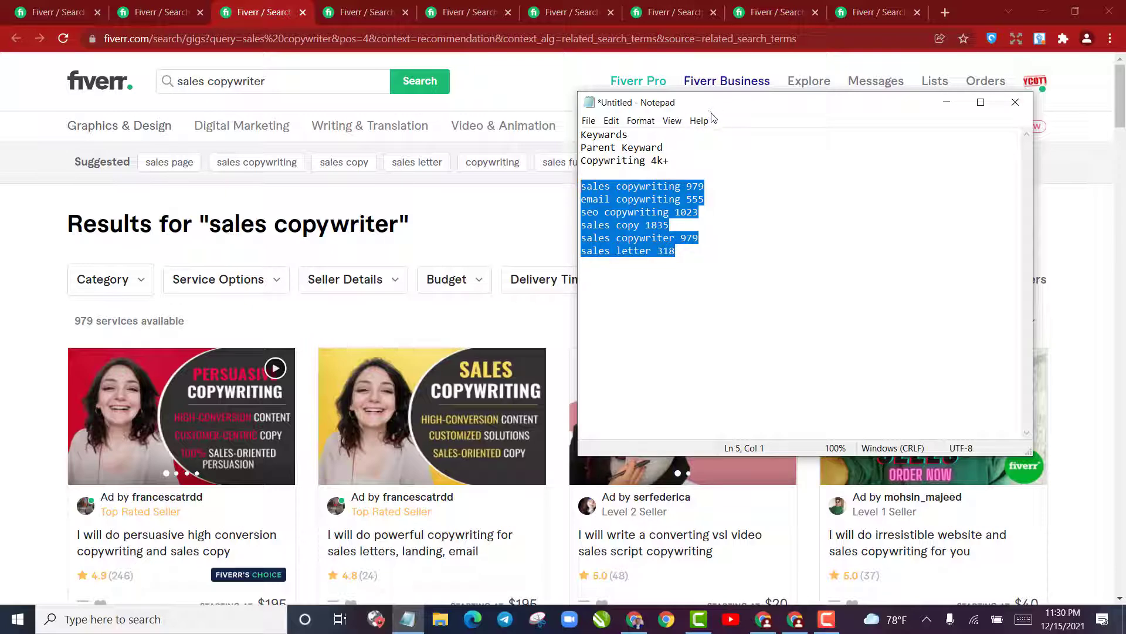
left_click_drag(644, 101, 676, 233)
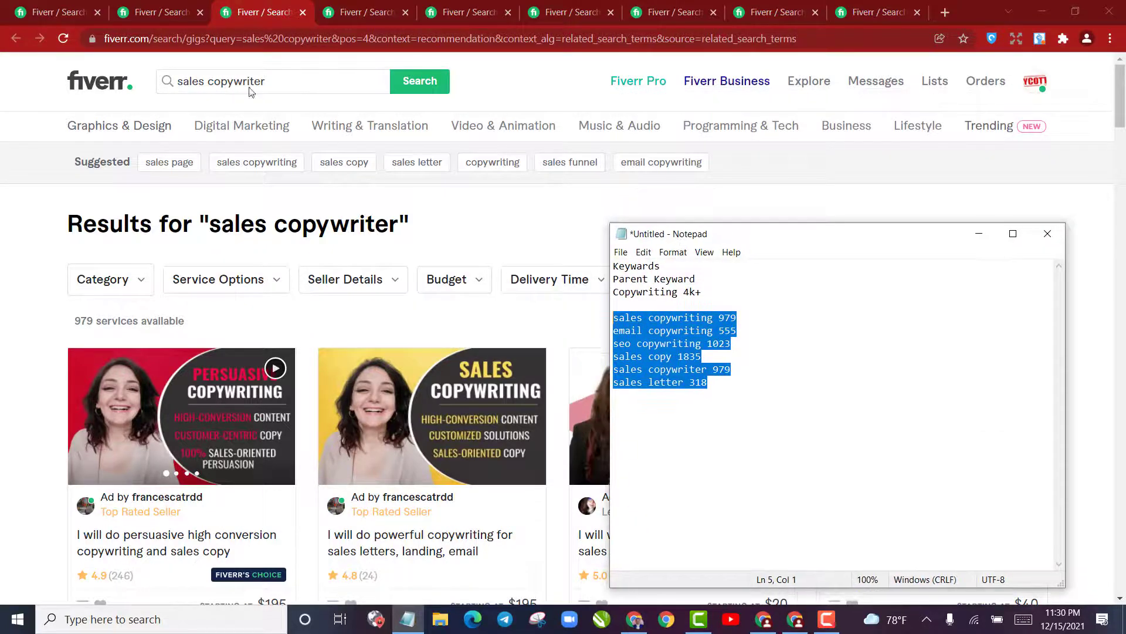
left_click(315, 92)
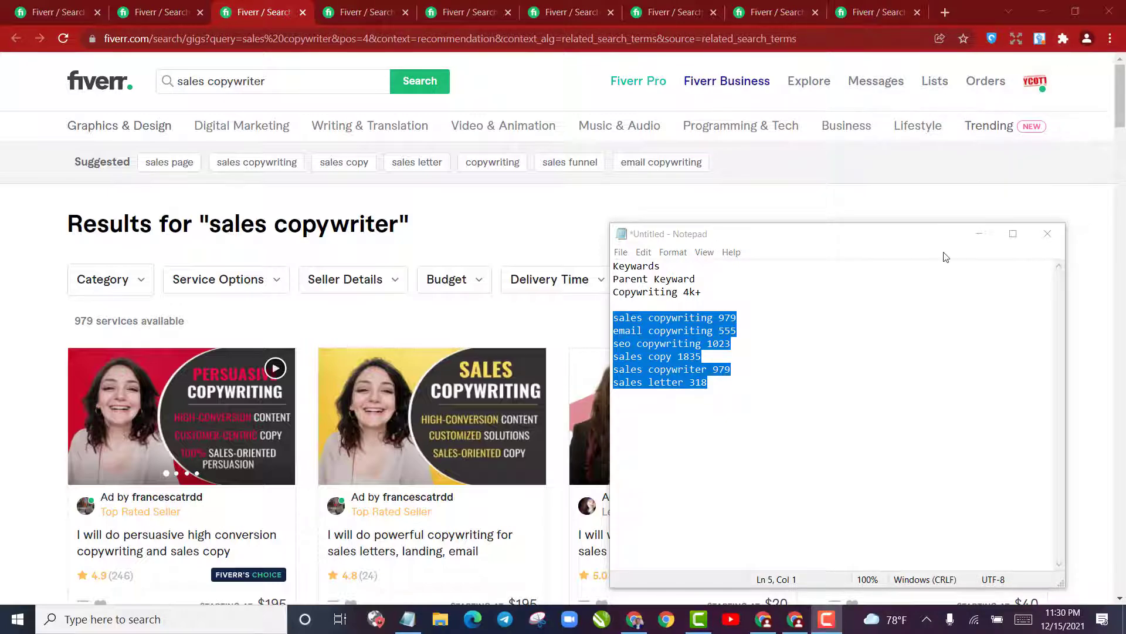
left_click(981, 234)
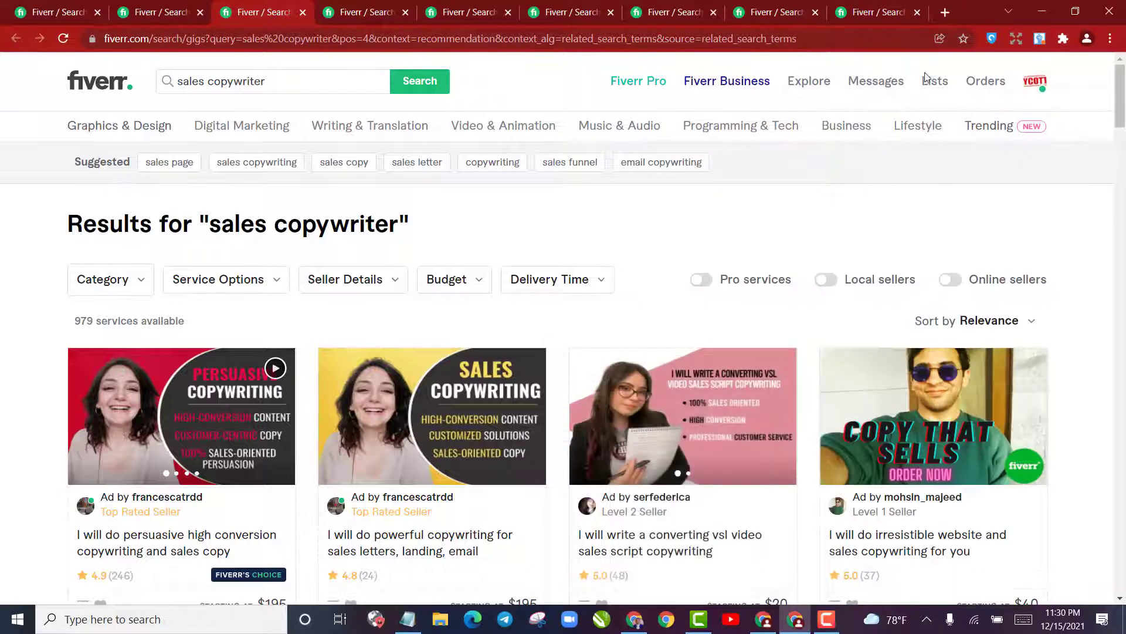
Open Chrome's extensions page in a new tab and go from there to the Chrome Web Store
left_click(944, 12)
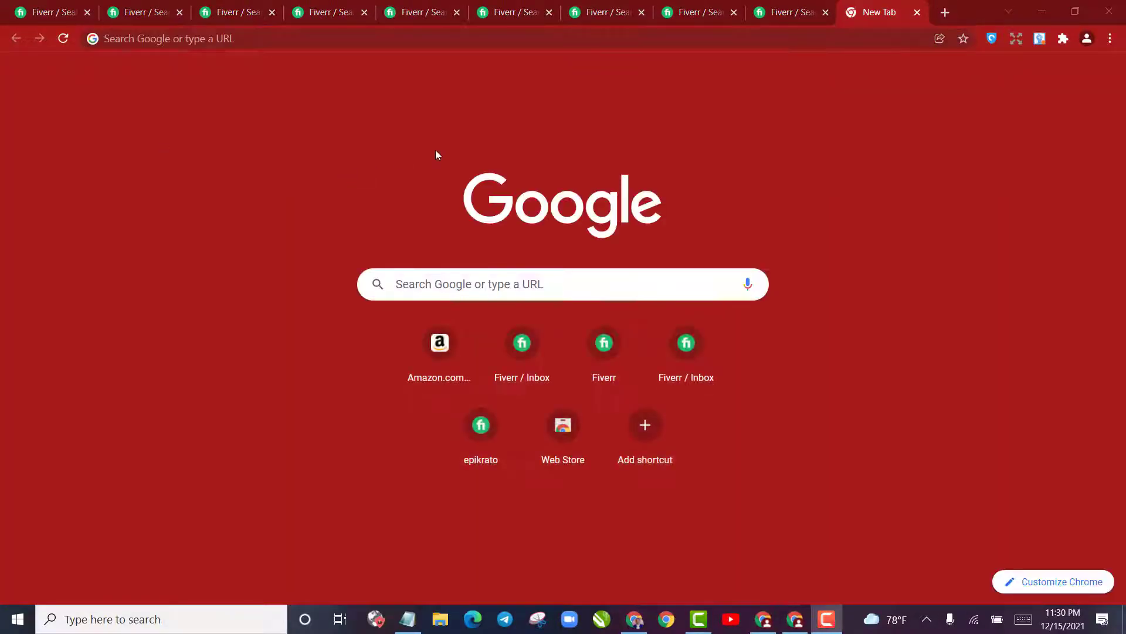
left_click(1110, 40)
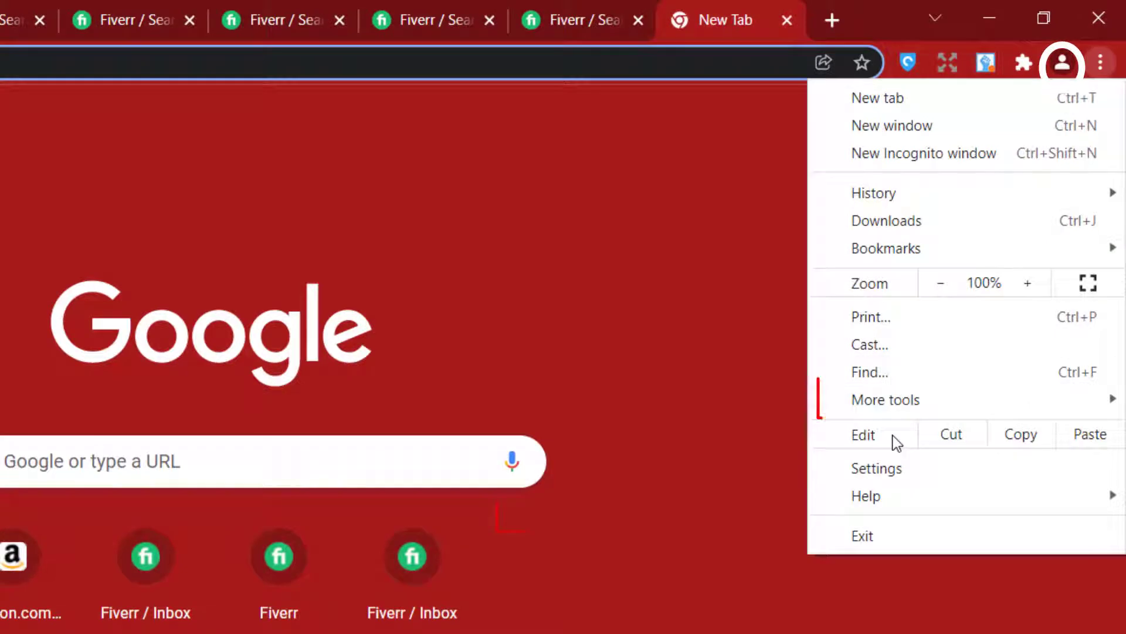
mouse_move(619, 633)
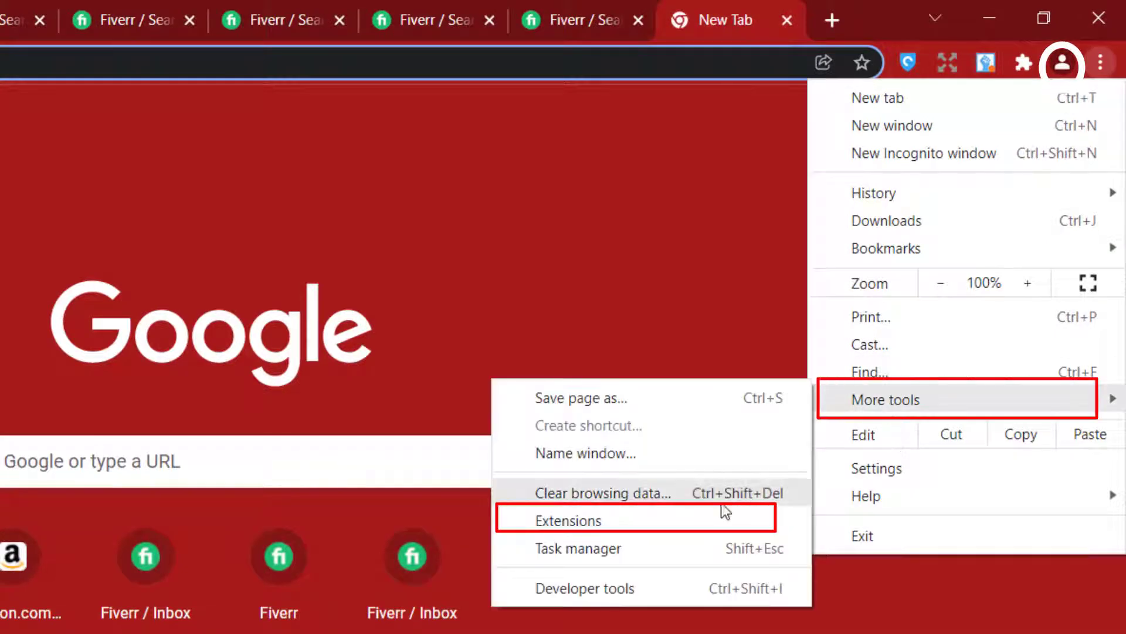
left_click(696, 531)
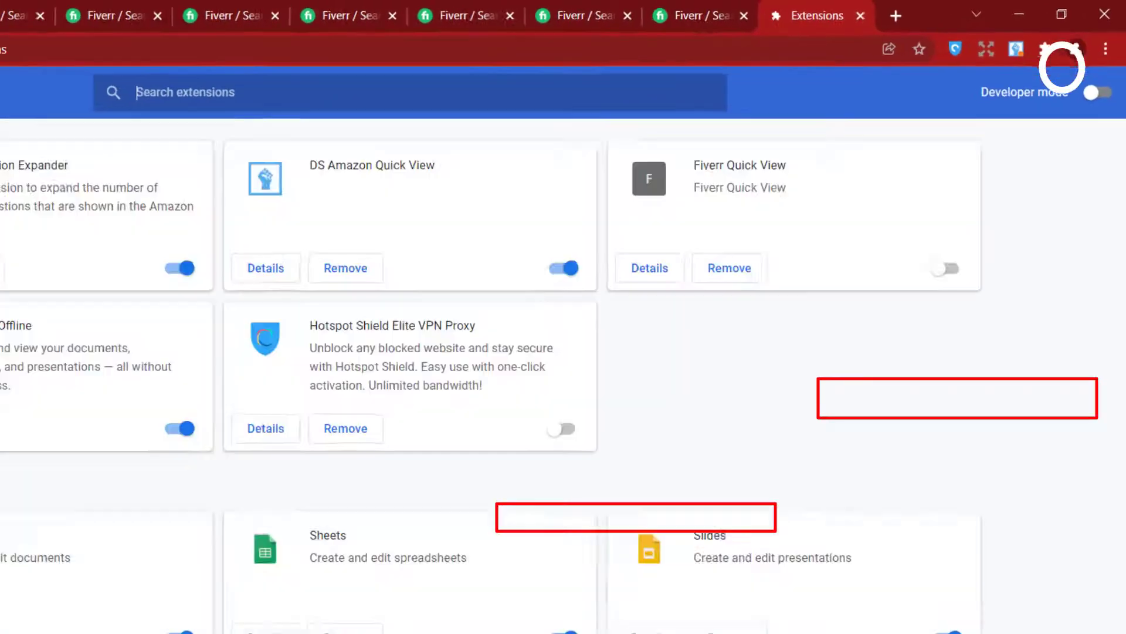
left_click(24, 86)
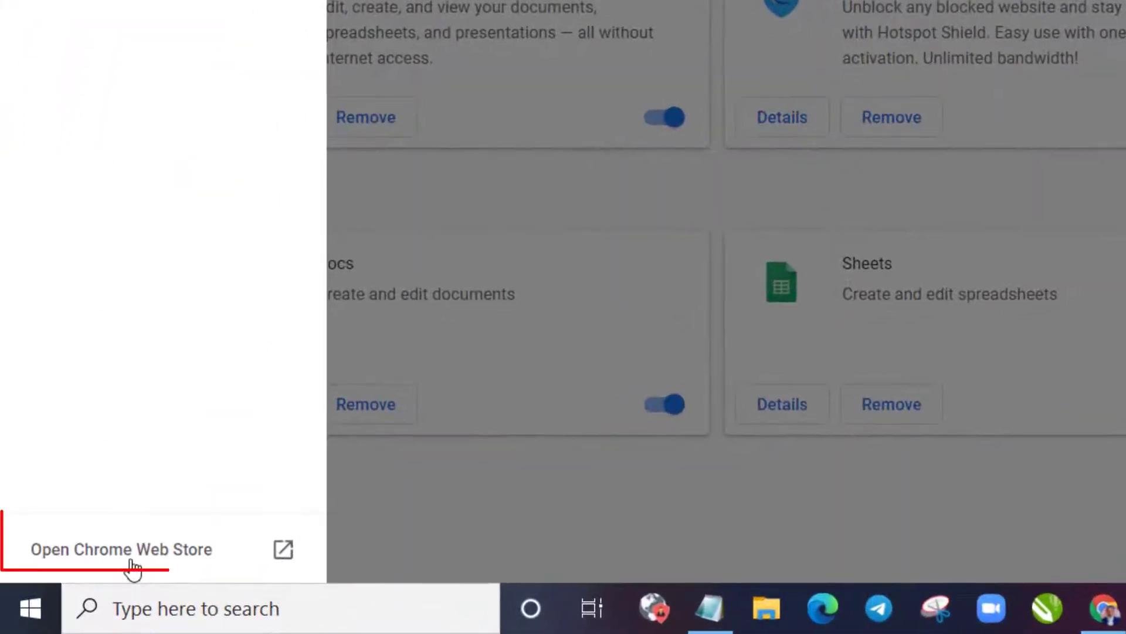
left_click(132, 562)
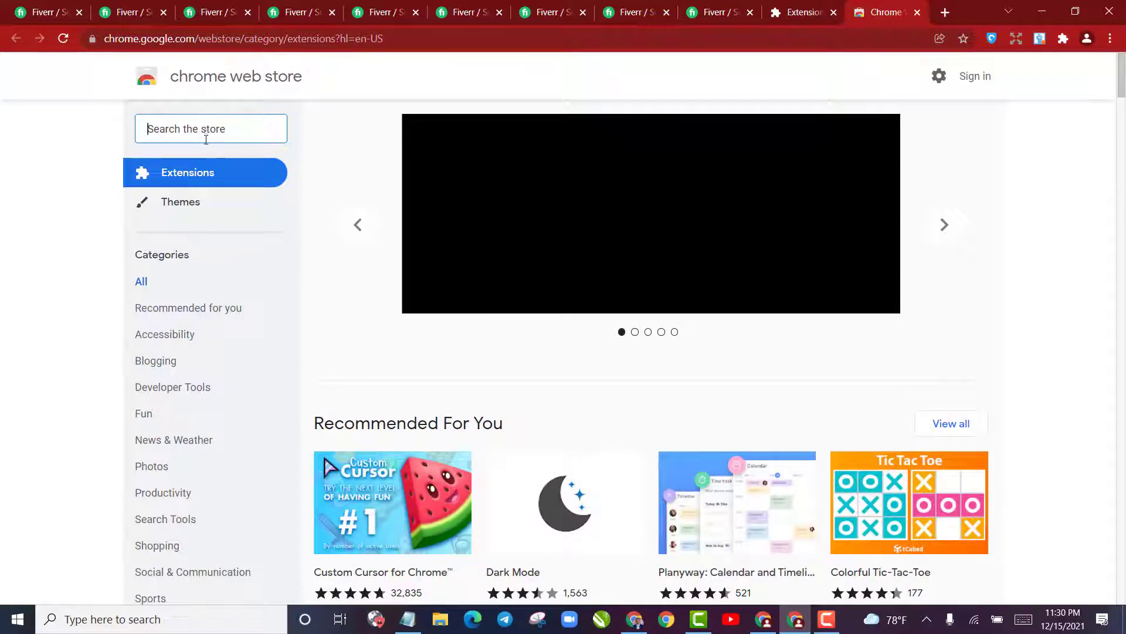
Search the Chrome Web Store for "Fiverr Quick view"
type("Fiverr")
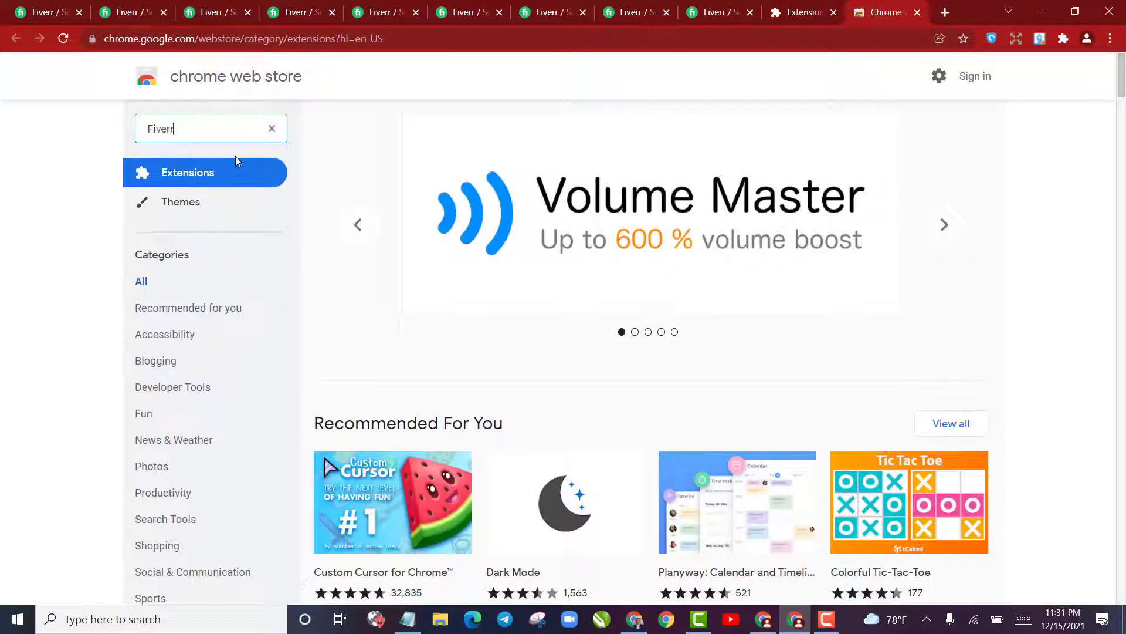
type(" Quick vi")
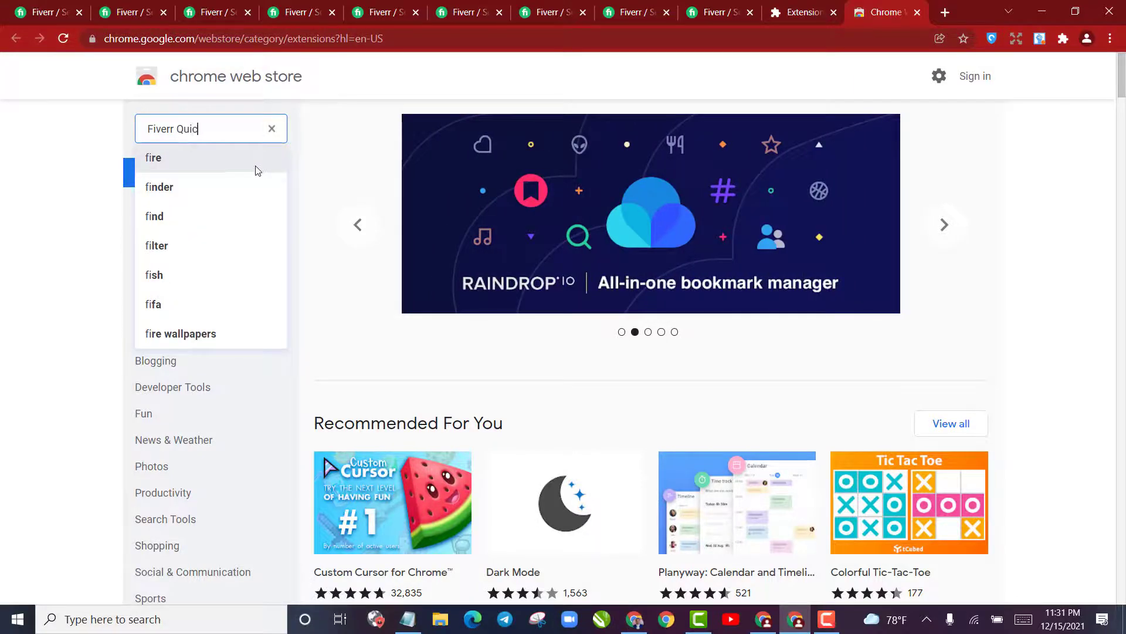
type("ew")
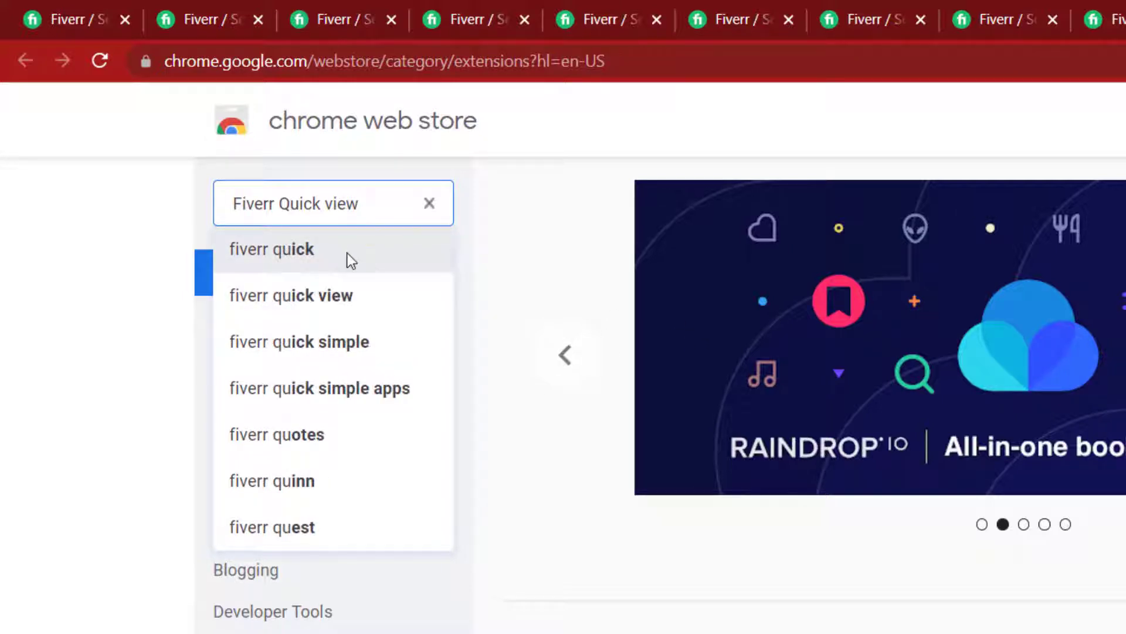
key("Return")
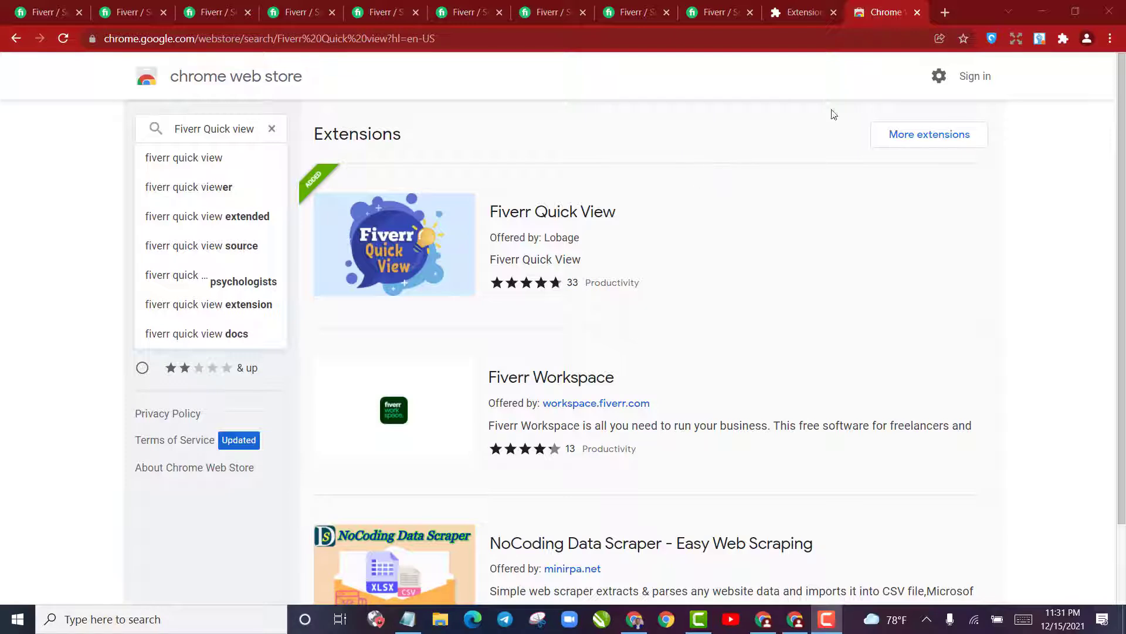
Enable the Fiverr Quick View extension on Chrome's extensions page
left_click(1063, 38)
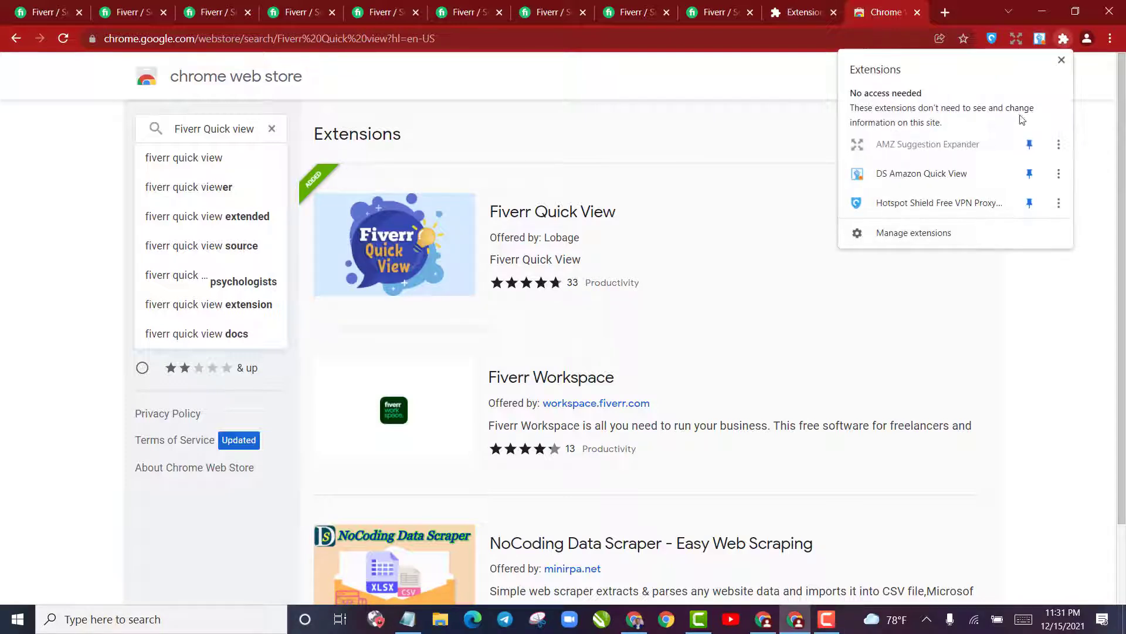
key("ctrl+shift+Tab")
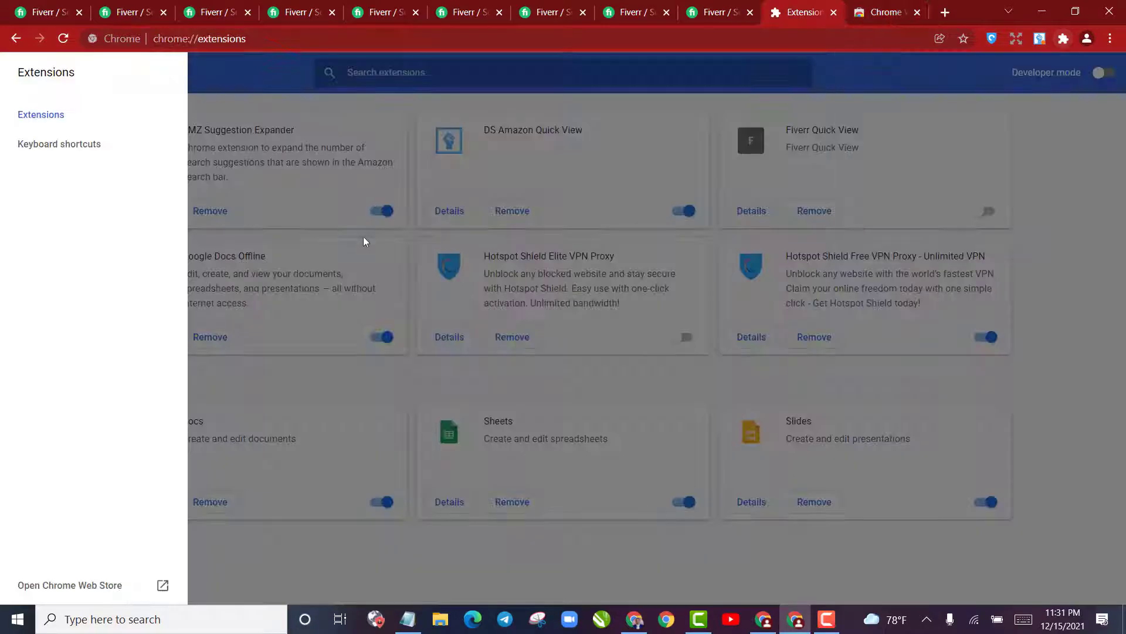
left_click(428, 435)
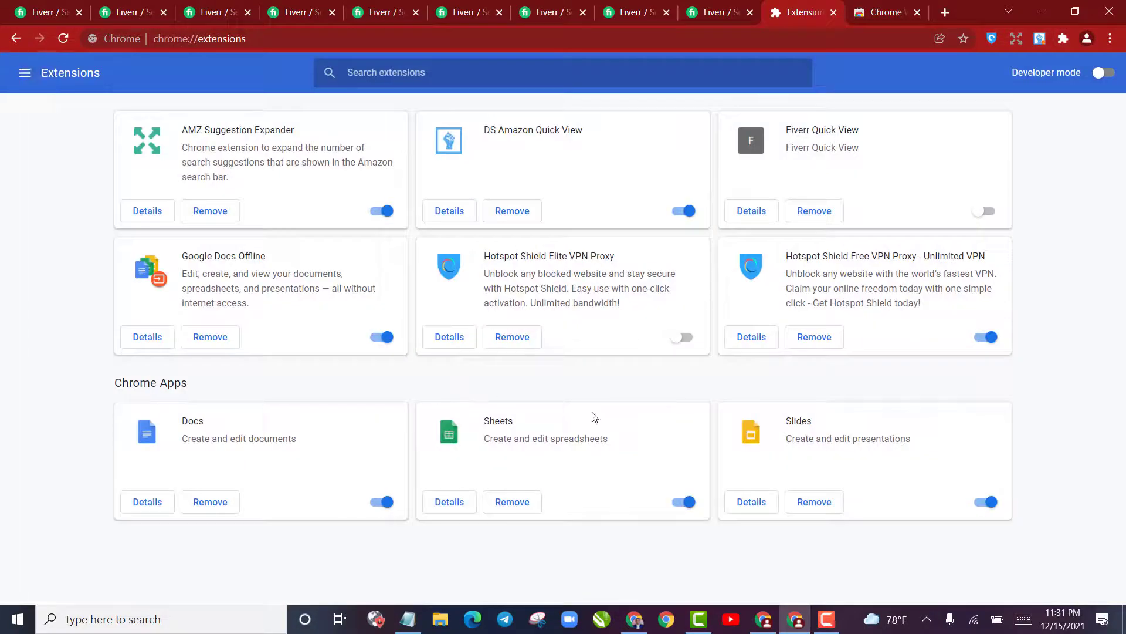
left_click(984, 211)
Rerun the misspelled Fiverr search in the first results tab using the suggested keyword "copywriting"
left_click(26, 12)
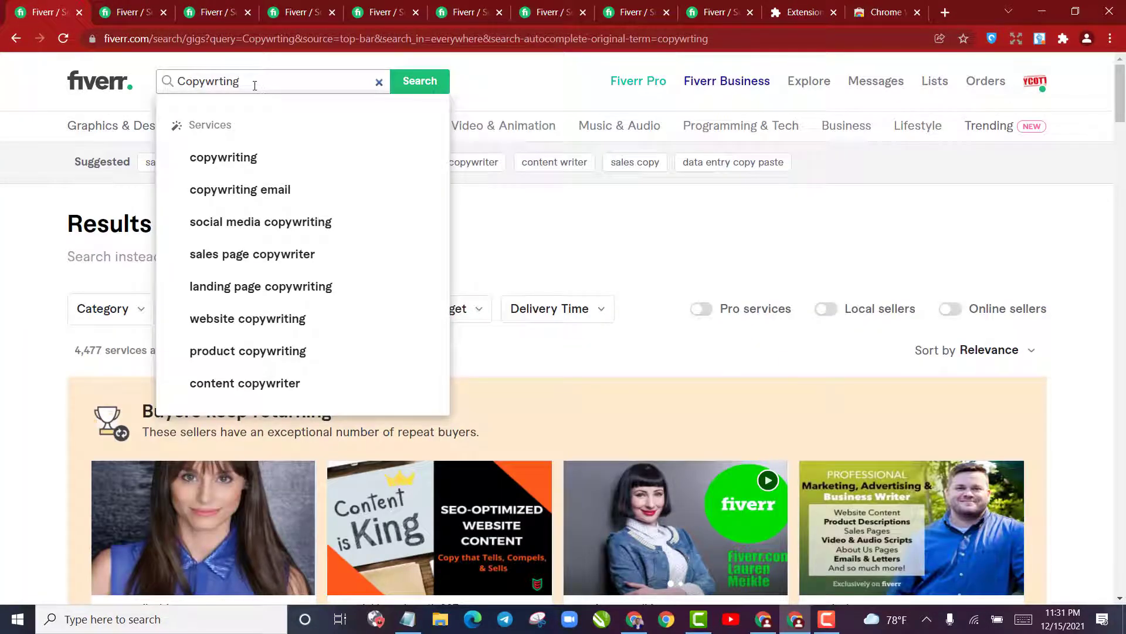
left_click(205, 160)
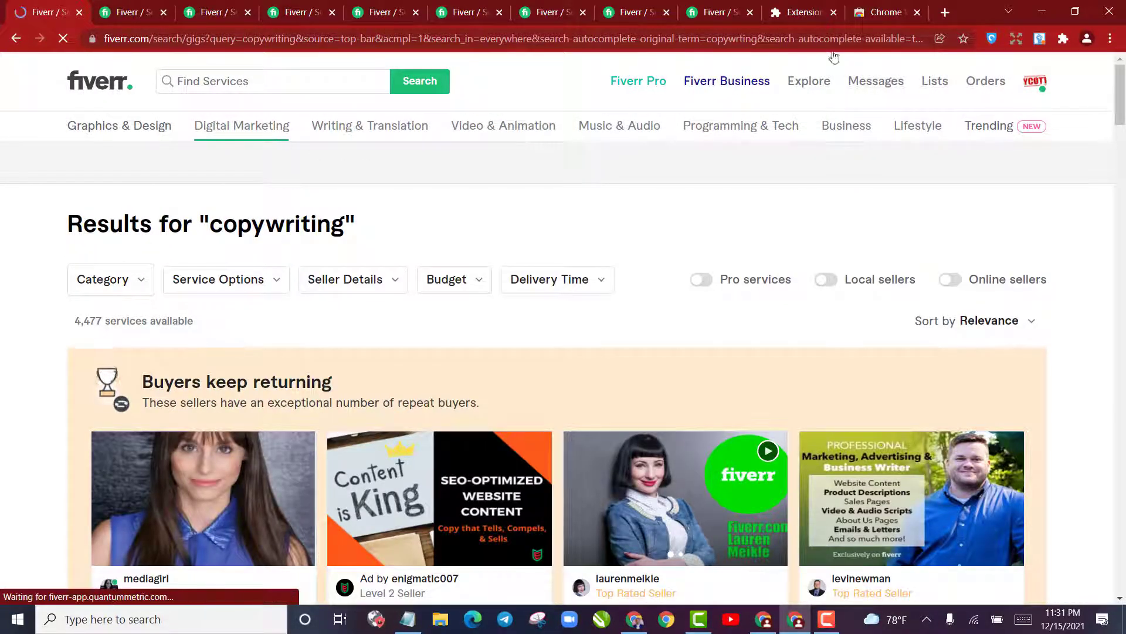
left_click(1064, 38)
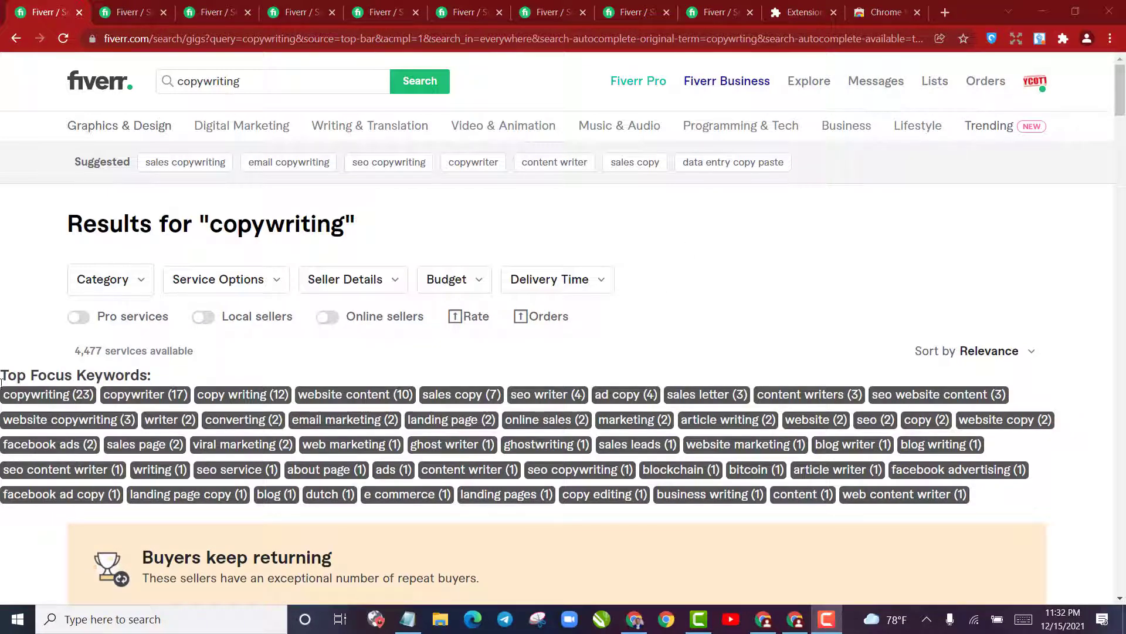
Examine the Top Focus Keywords list and the search suggestions for "copywriting", comparing the page with the "sales copywriting" results tab
mouse_move(1, 395)
left_mouse_down()
mouse_move(573, 512)
mouse_move(1041, 468)
left_mouse_up()
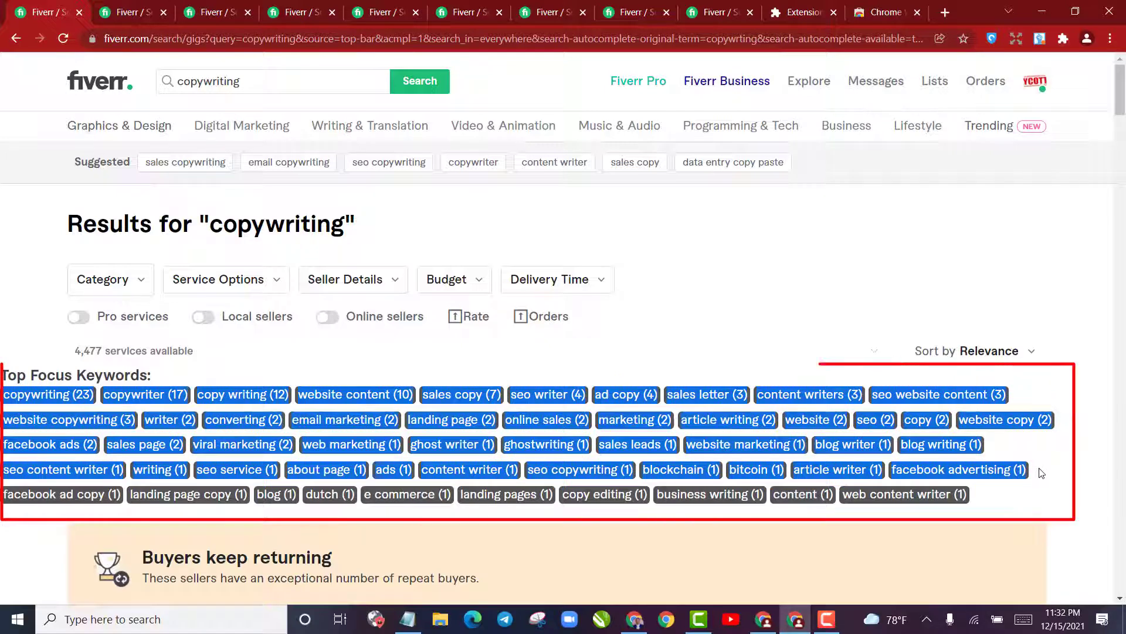
left_click(961, 463)
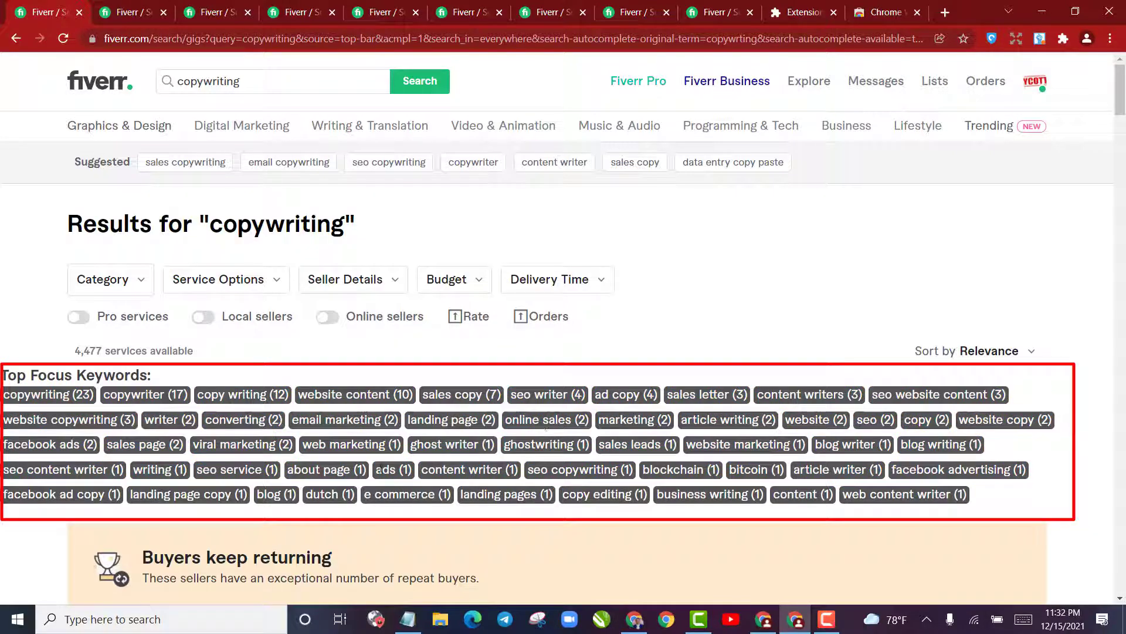
left_click(126, 13)
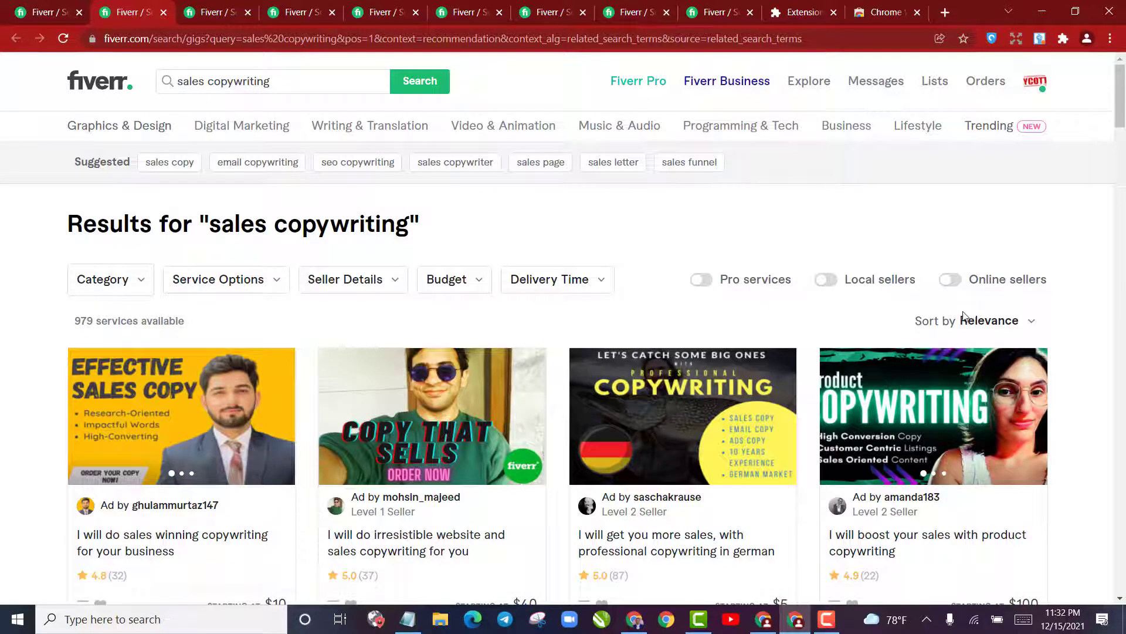
key("ctrl+shift+Tab")
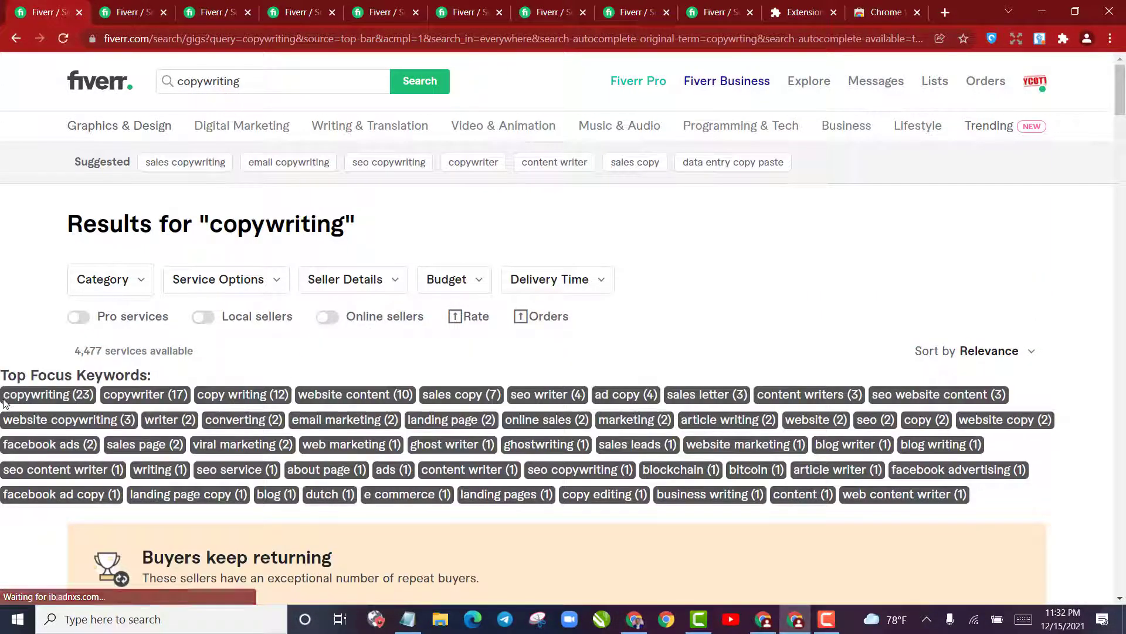
left_click_drag(7, 394, 141, 444)
left_click(141, 443)
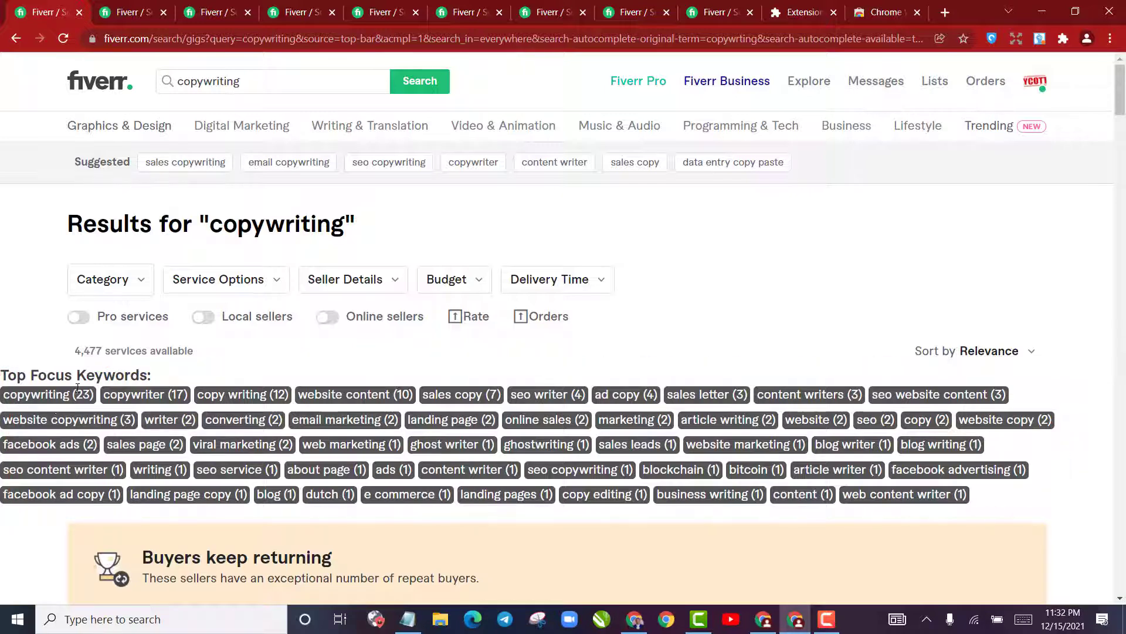
scroll(76, 374, "down", 4)
scroll(176, 411, "up", 4)
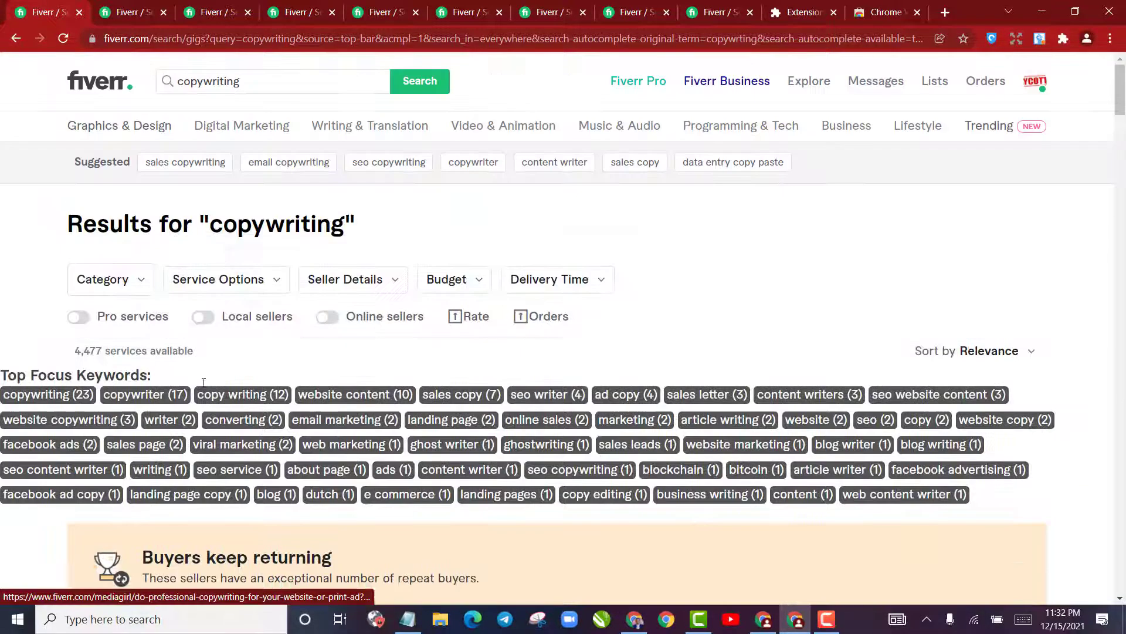
left_click(256, 84)
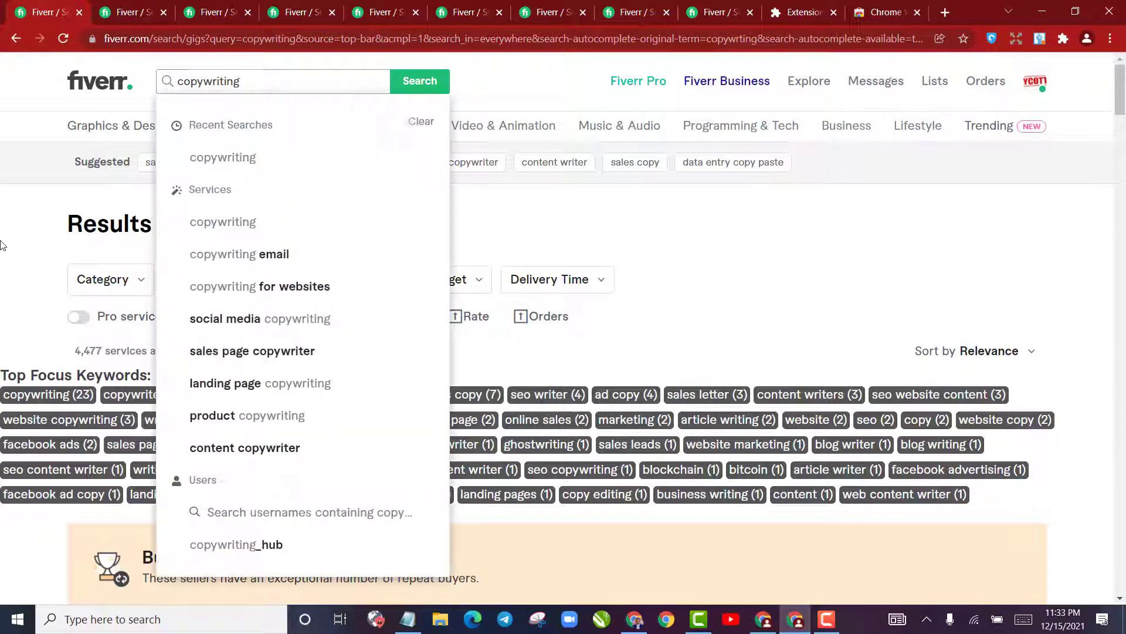
left_click(1, 242)
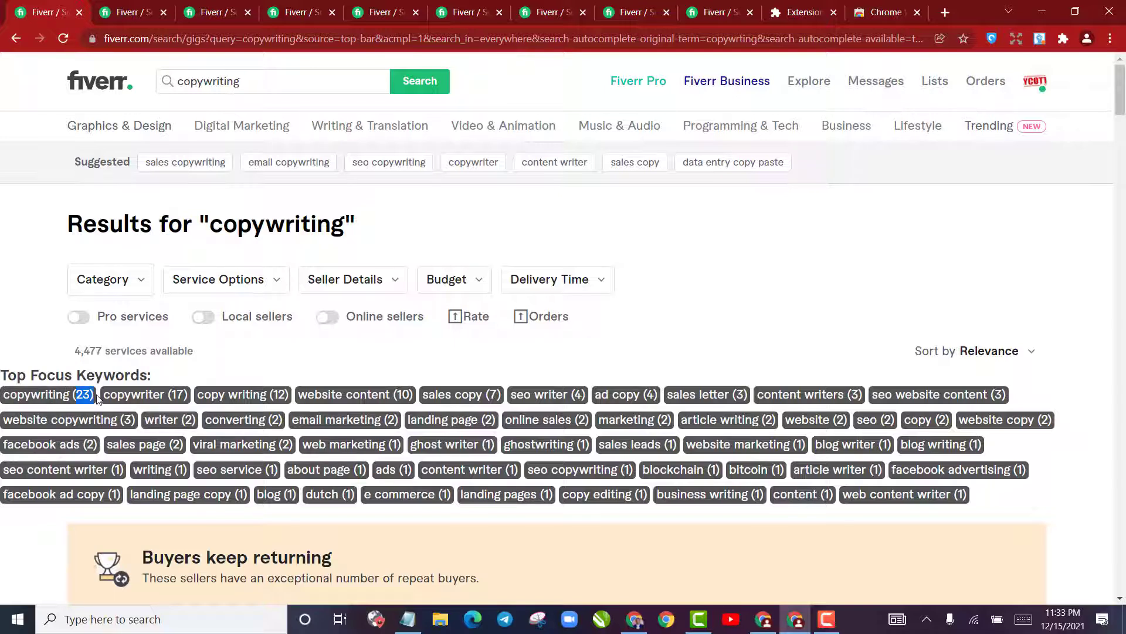
Examine the usage counts of the leading focus keywords and the tags shown under the individual copywriting gigs
scroll(120, 379, "down", 8)
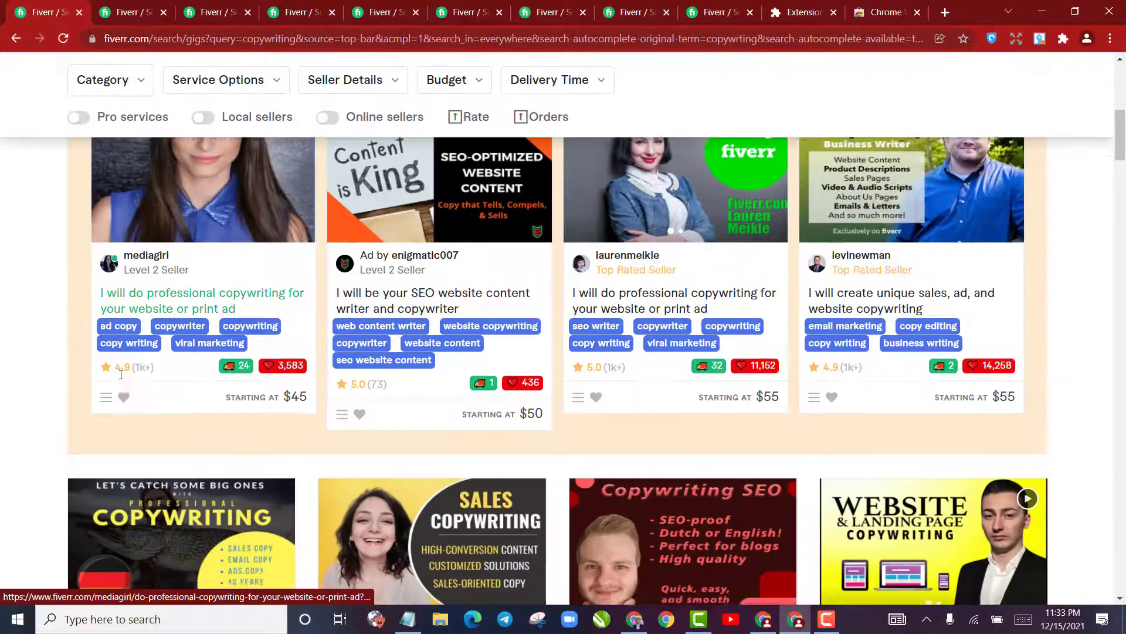
scroll(121, 374, "down", 4)
scroll(377, 401, "up", 12)
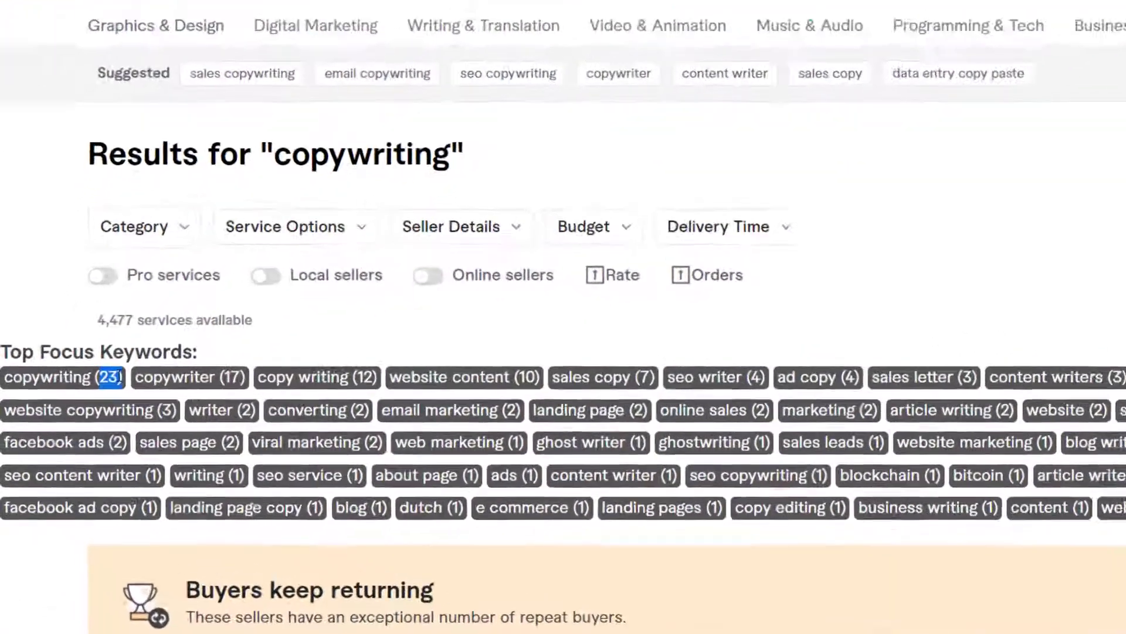
left_click(116, 377)
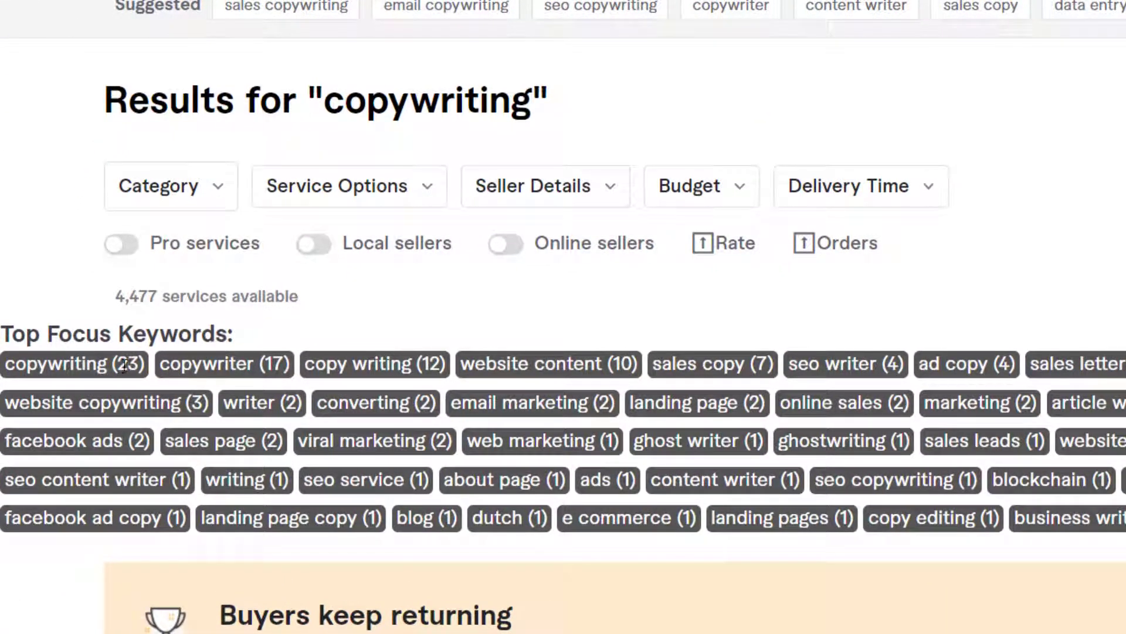
double_click(125, 365)
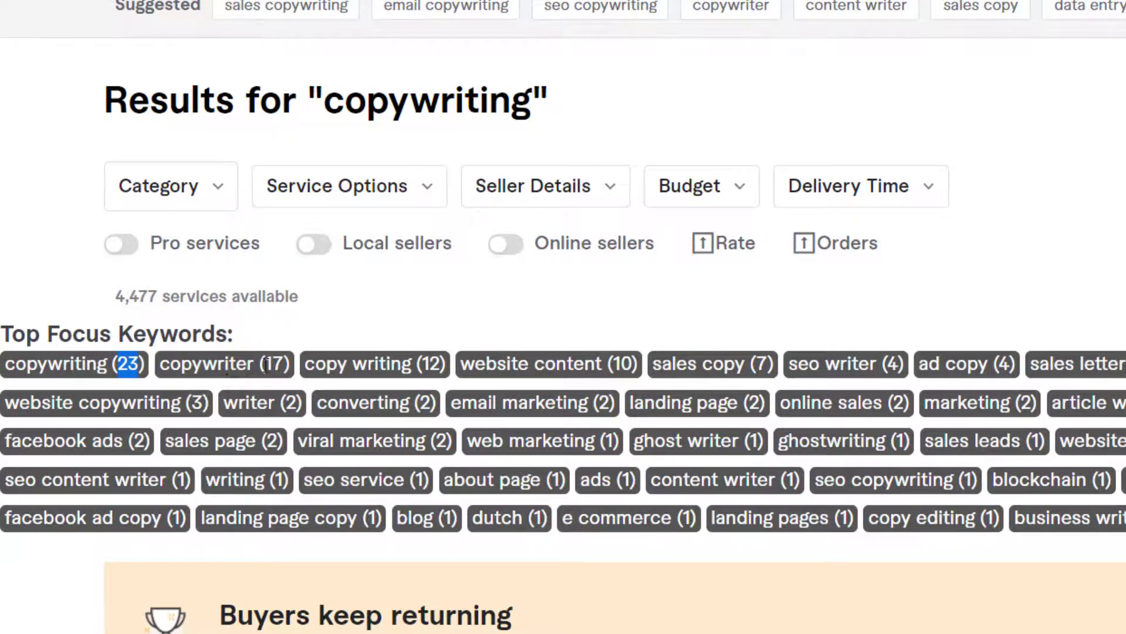
mouse_move(267, 365)
left_mouse_down()
mouse_move(285, 365)
mouse_move(274, 365)
left_mouse_up()
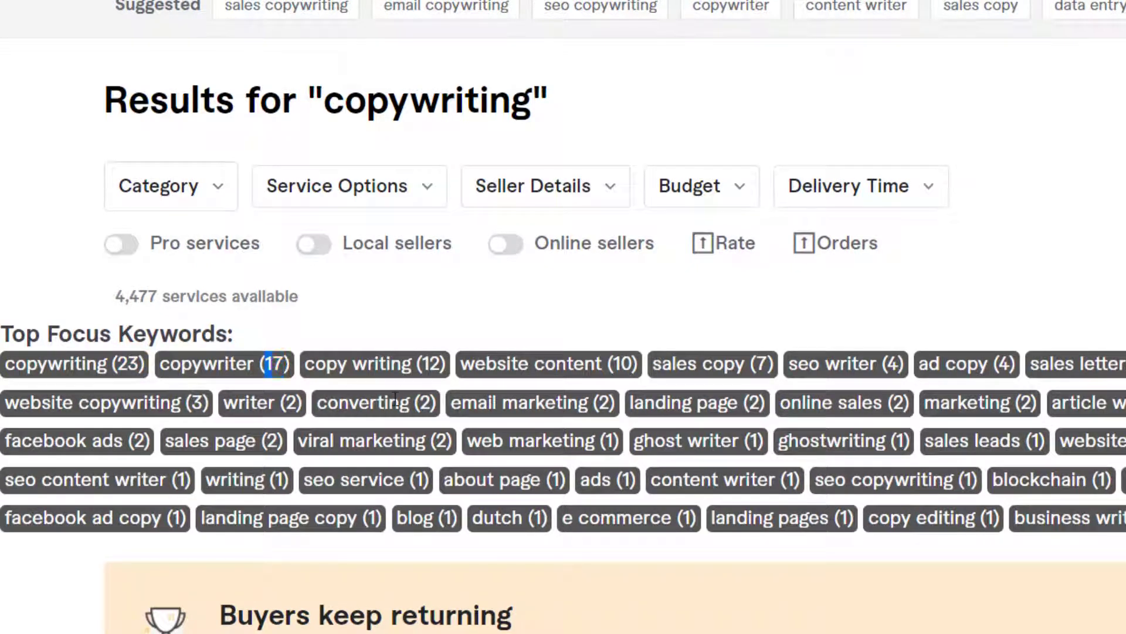
left_click_drag(424, 365, 441, 364)
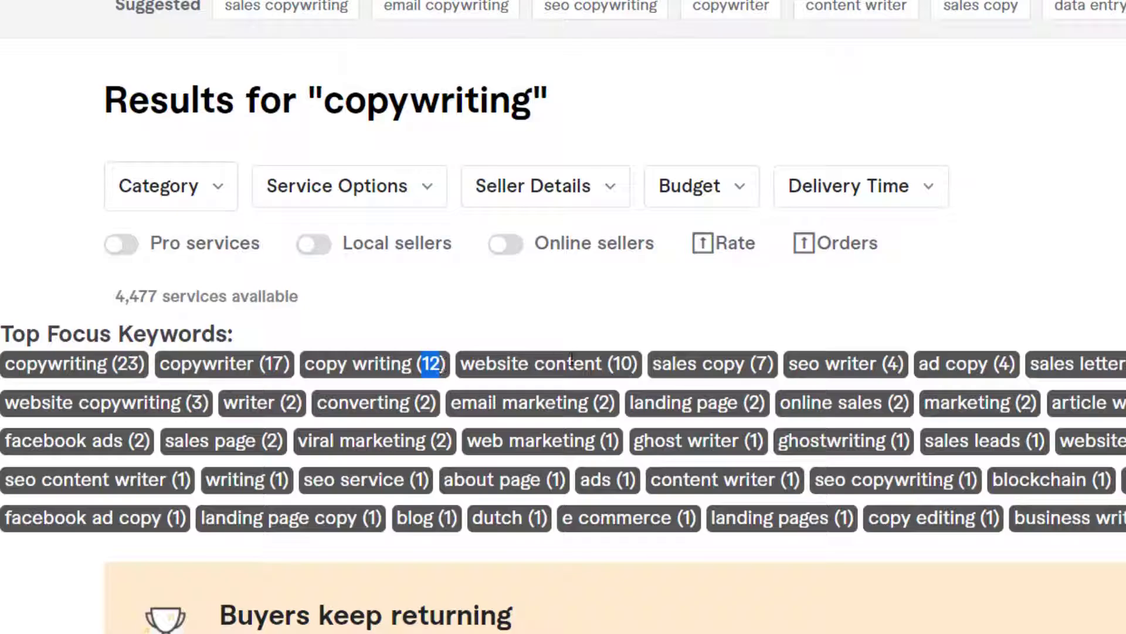
left_click_drag(614, 362, 634, 362)
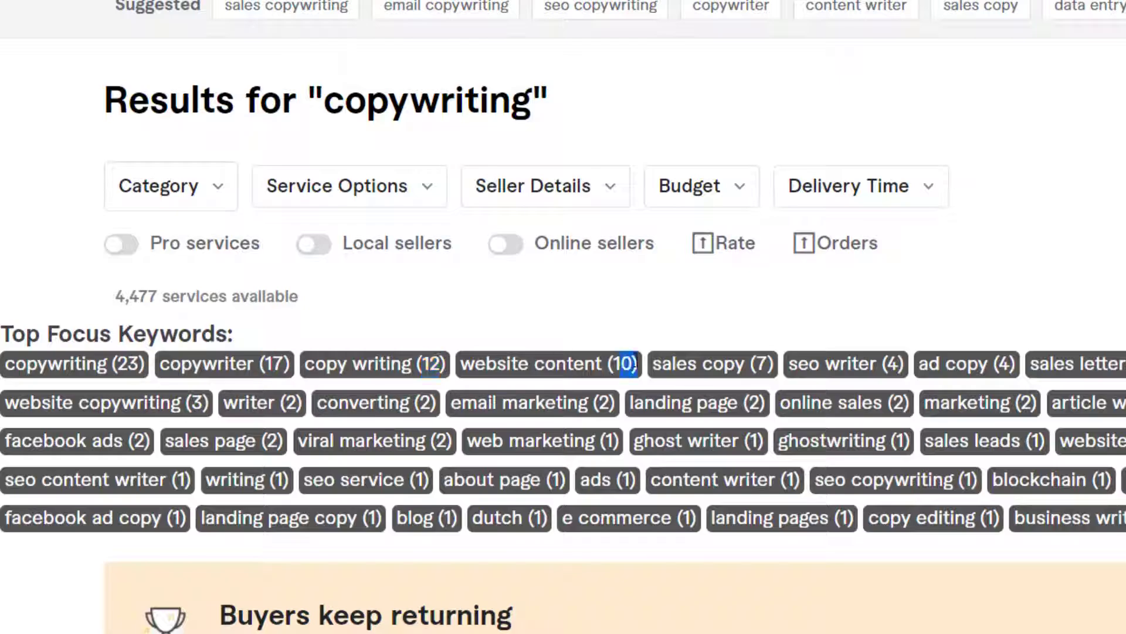
left_click(808, 378)
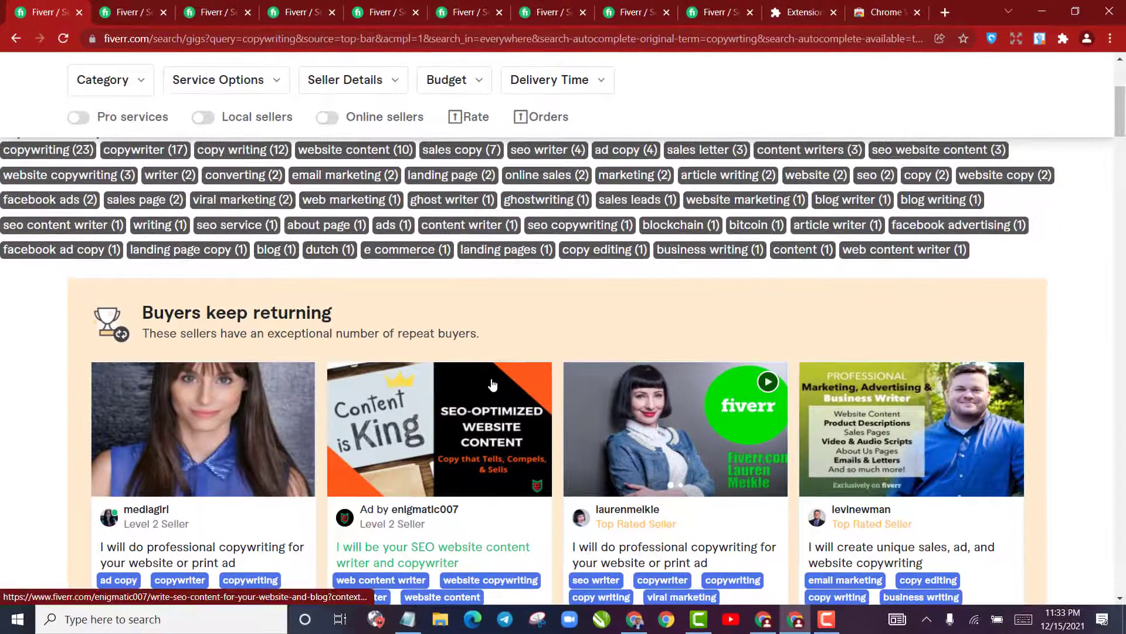
scroll(482, 369, "down", 4)
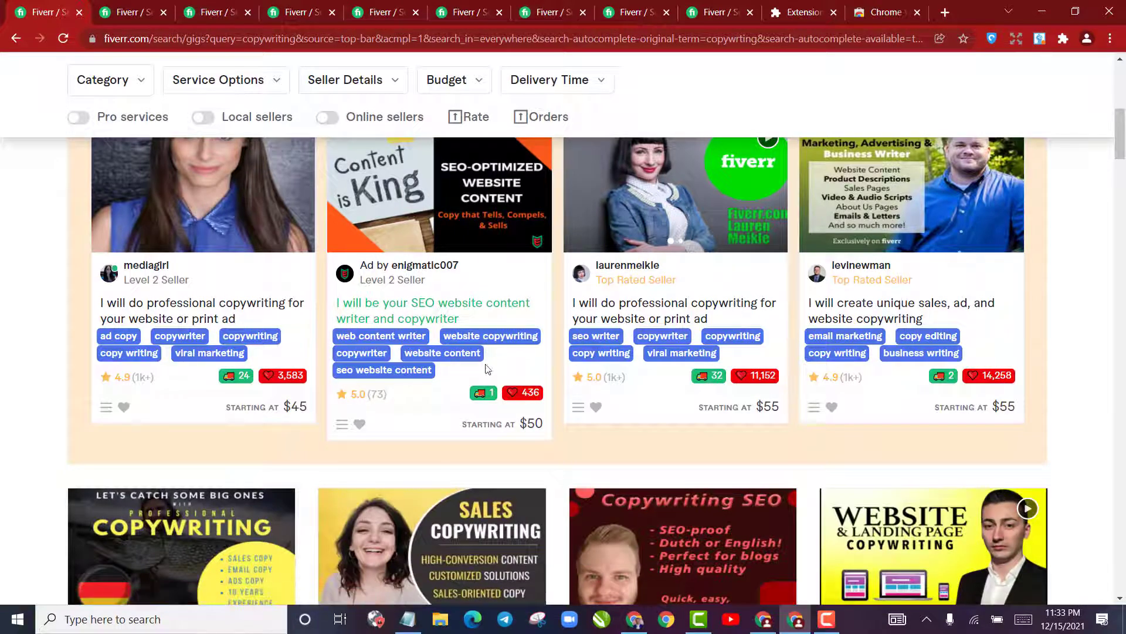
scroll(483, 370, "up", 6)
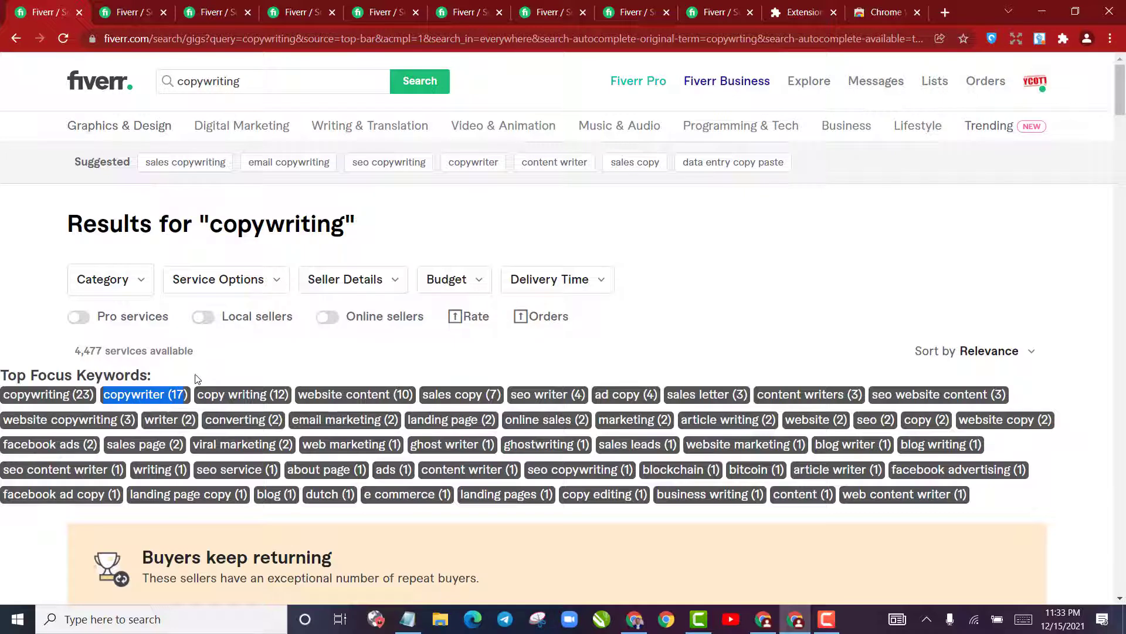
Search Fiverr for the focus keyword "copywriter" in the second results tab and check its number of available services
left_click(163, 396)
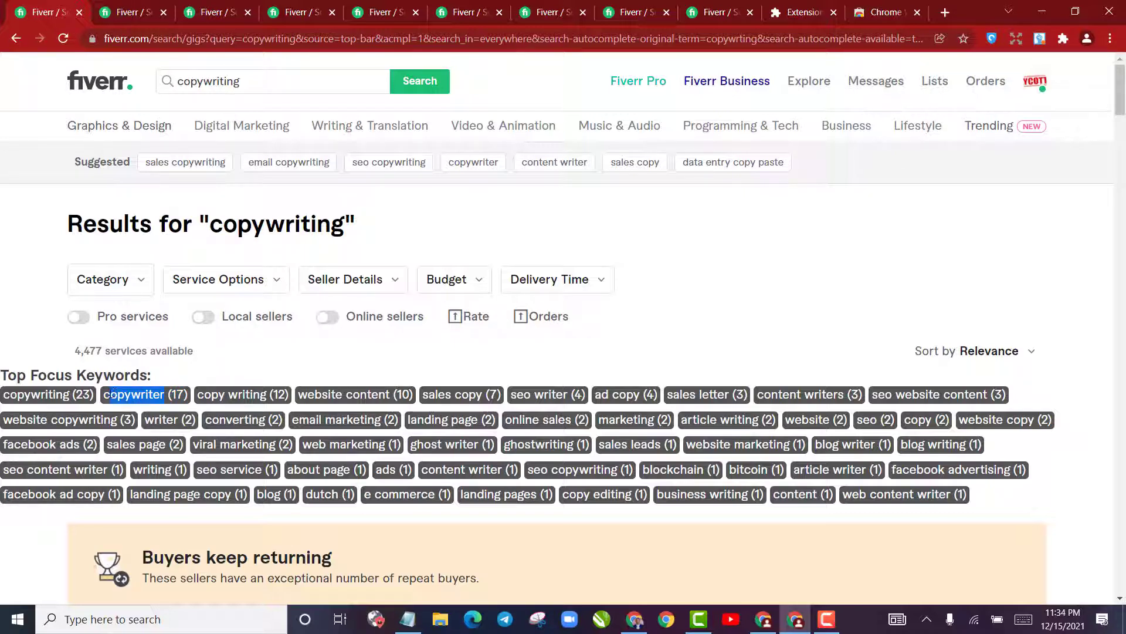
left_click(126, 8)
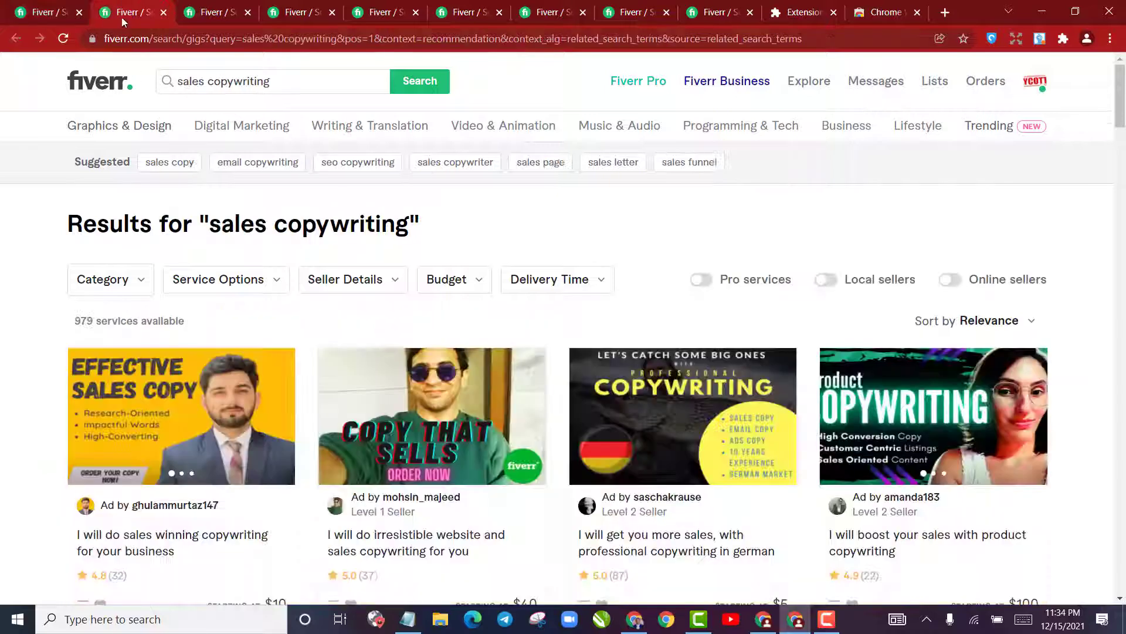
triple_click(189, 82)
type("copywriter")
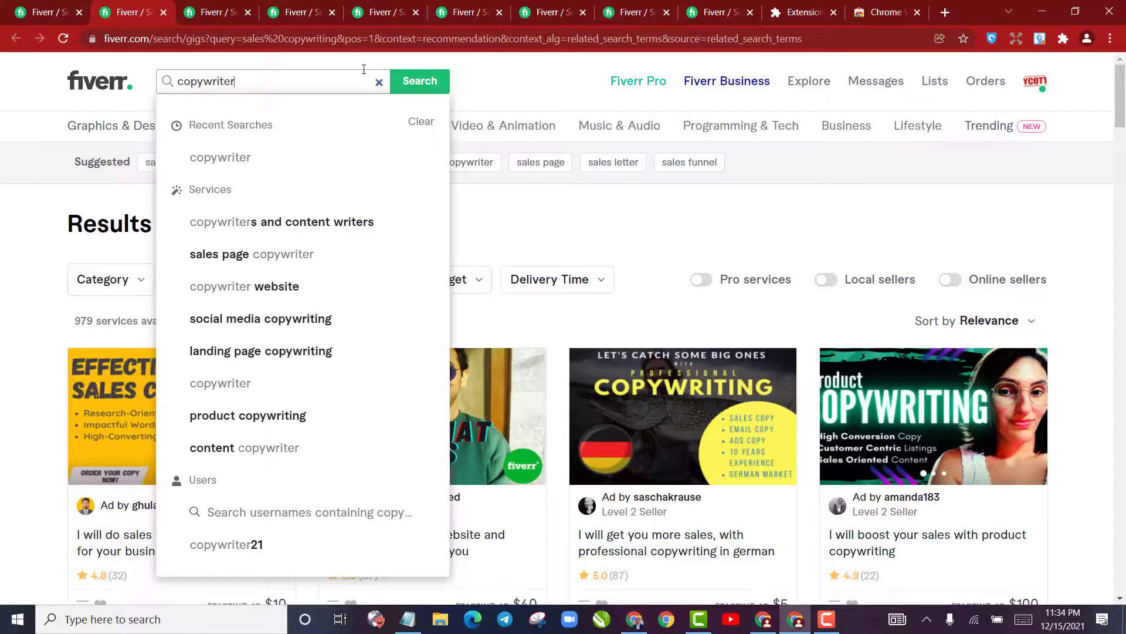
key("Return")
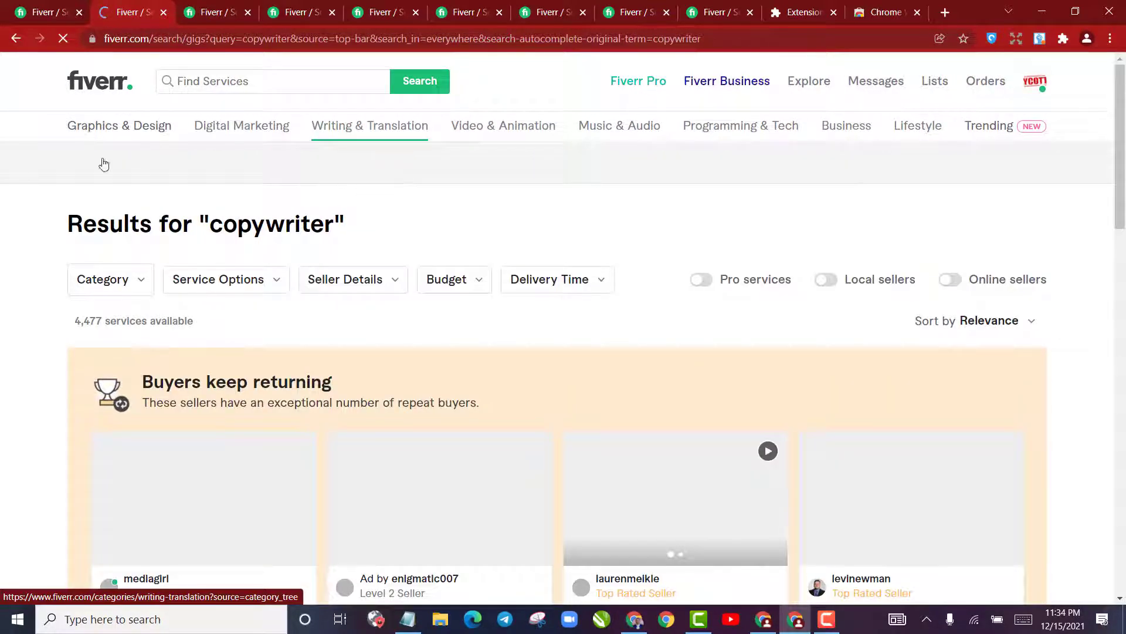
left_click_drag(71, 325, 105, 324)
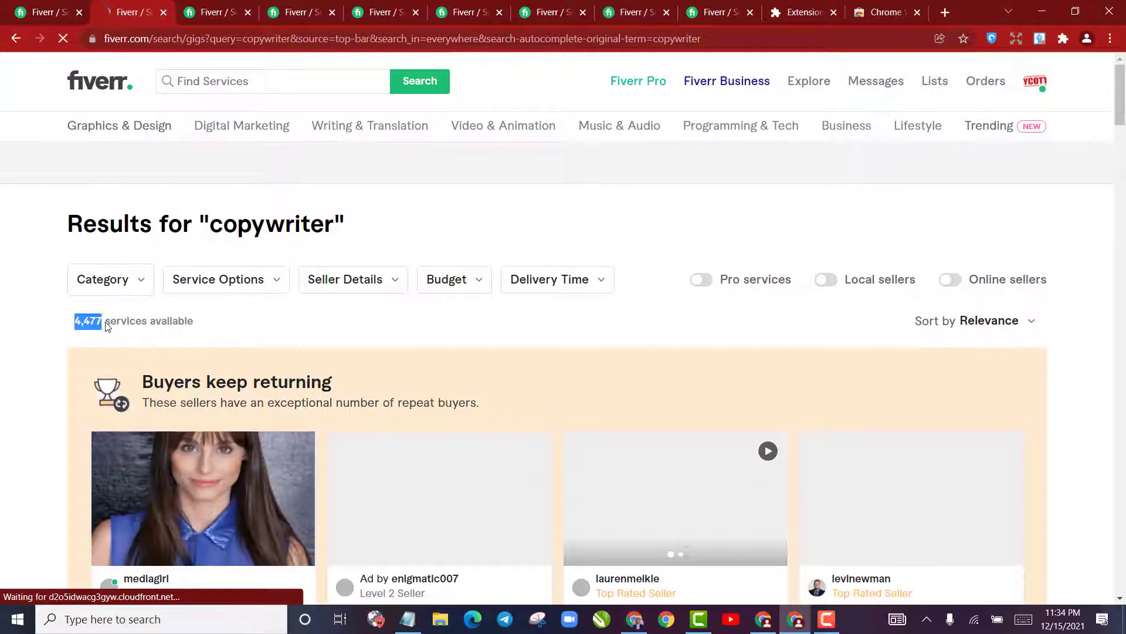
Copy the focus keyword "copy writing" from the first results tab and search Fiverr for it in the second tab
left_click(44, 4)
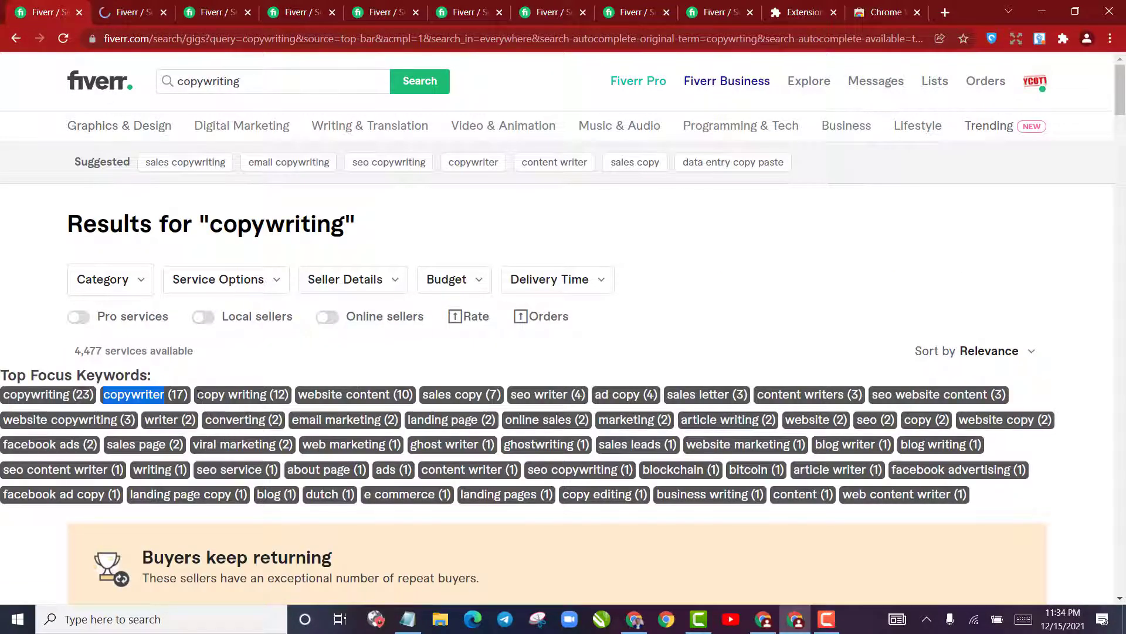
left_click_drag(197, 394, 276, 388)
key("ctrl+c")
left_click(130, 4)
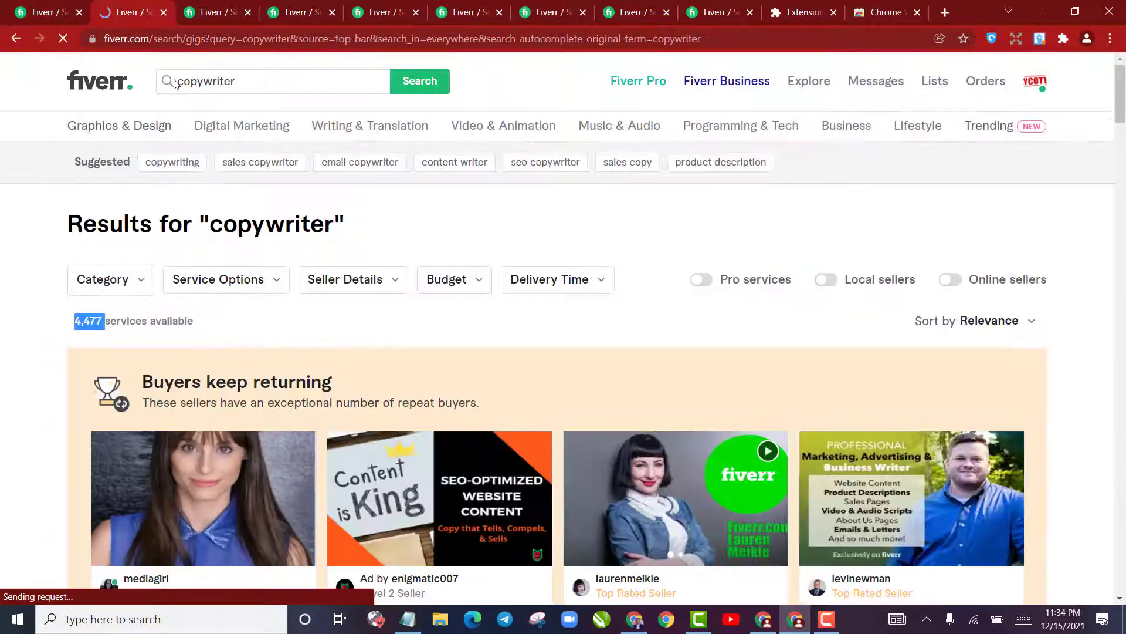
left_click(182, 81)
key("ctrl+a")
key("ctrl+v")
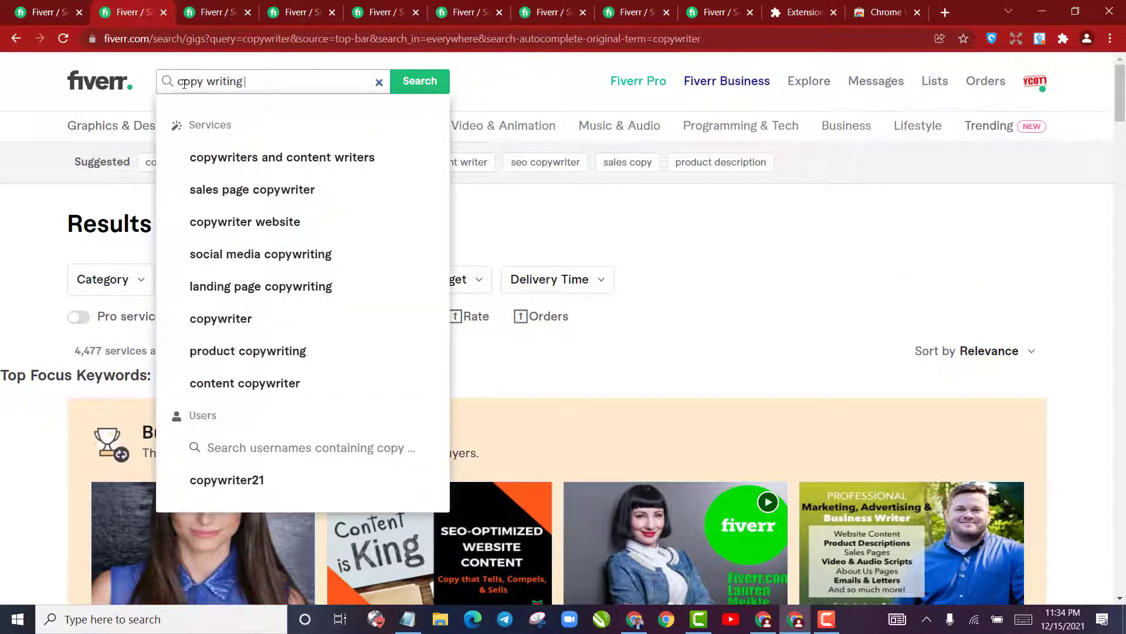
key("Return")
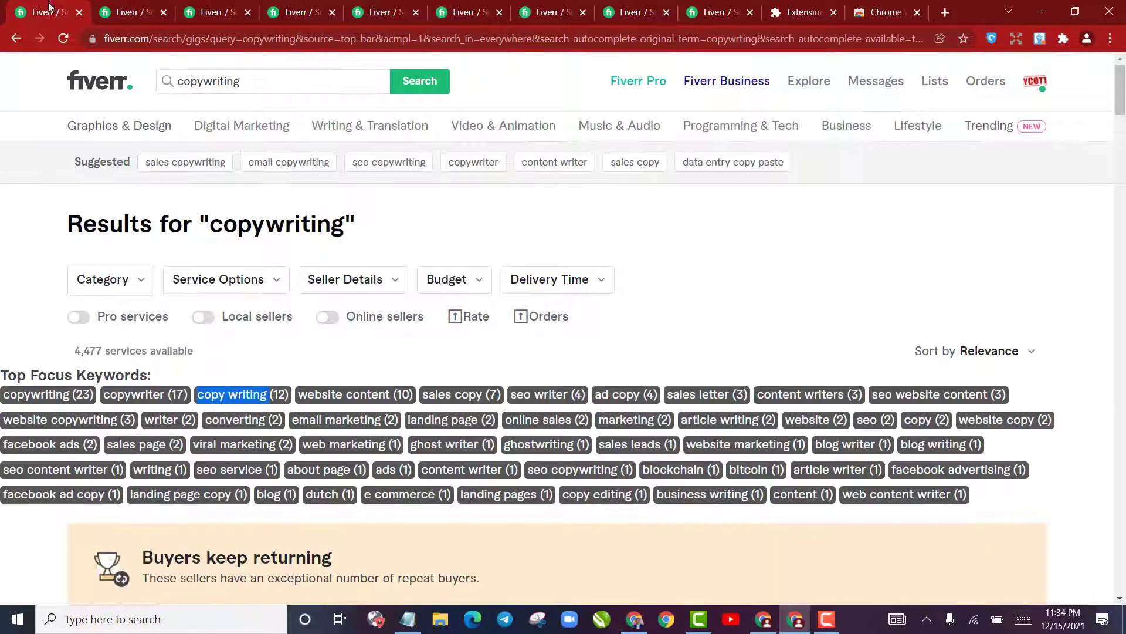
Highlight the focus keyword "website content" and compare the open results tabs and the tags under the copywriting gigs
left_click_drag(299, 394, 380, 396)
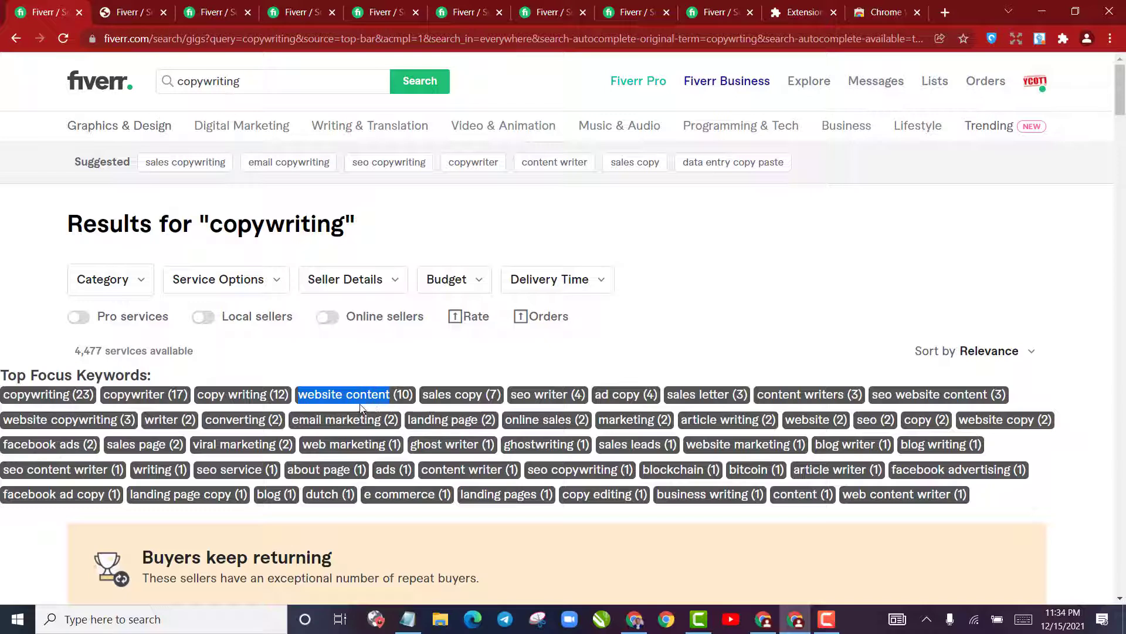
left_click(142, 8)
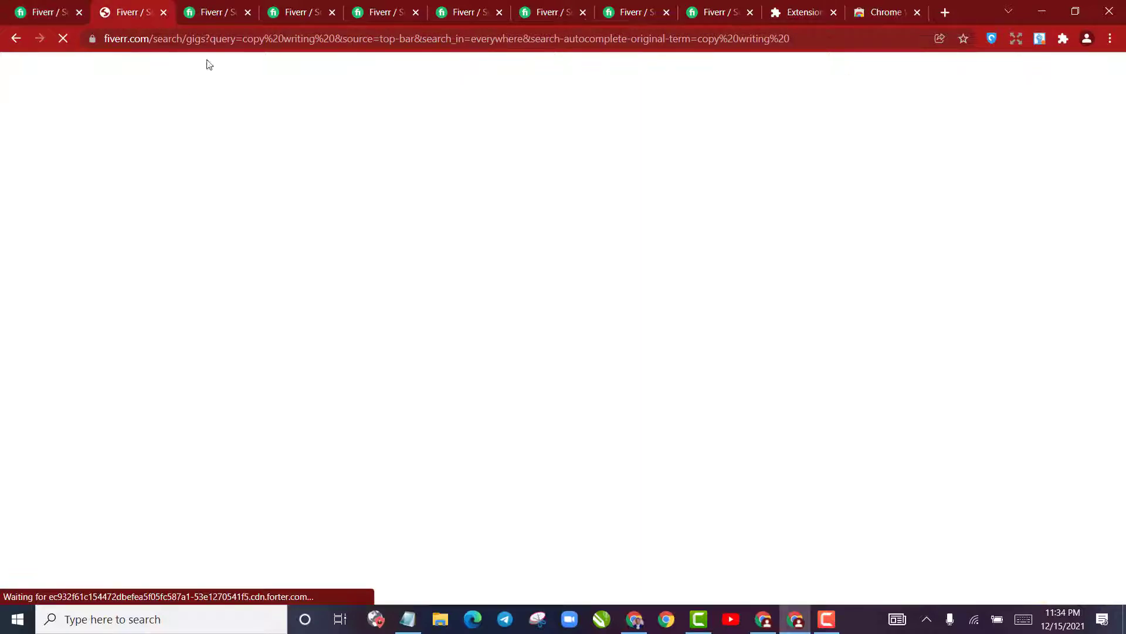
left_click(212, 12)
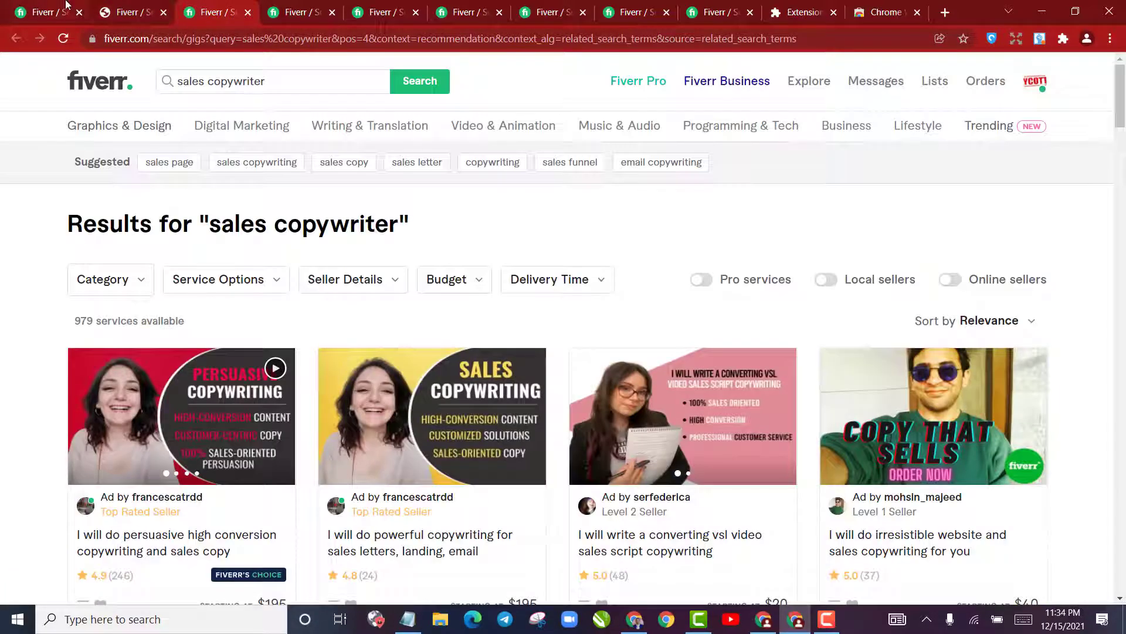
left_click(44, 11)
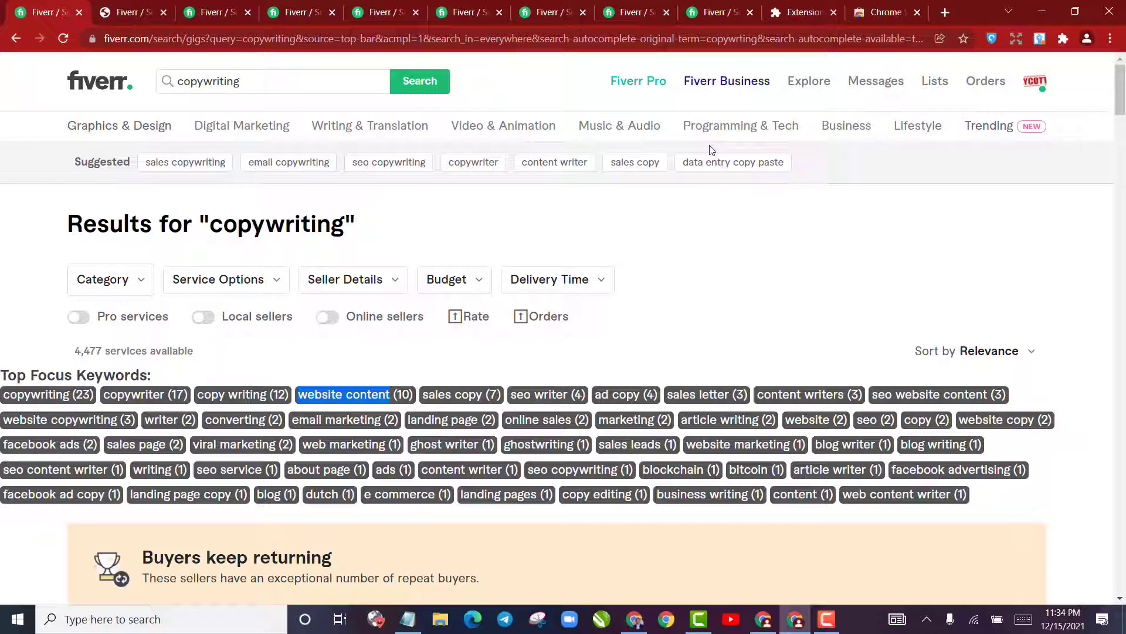
scroll(754, 322, "down", 10)
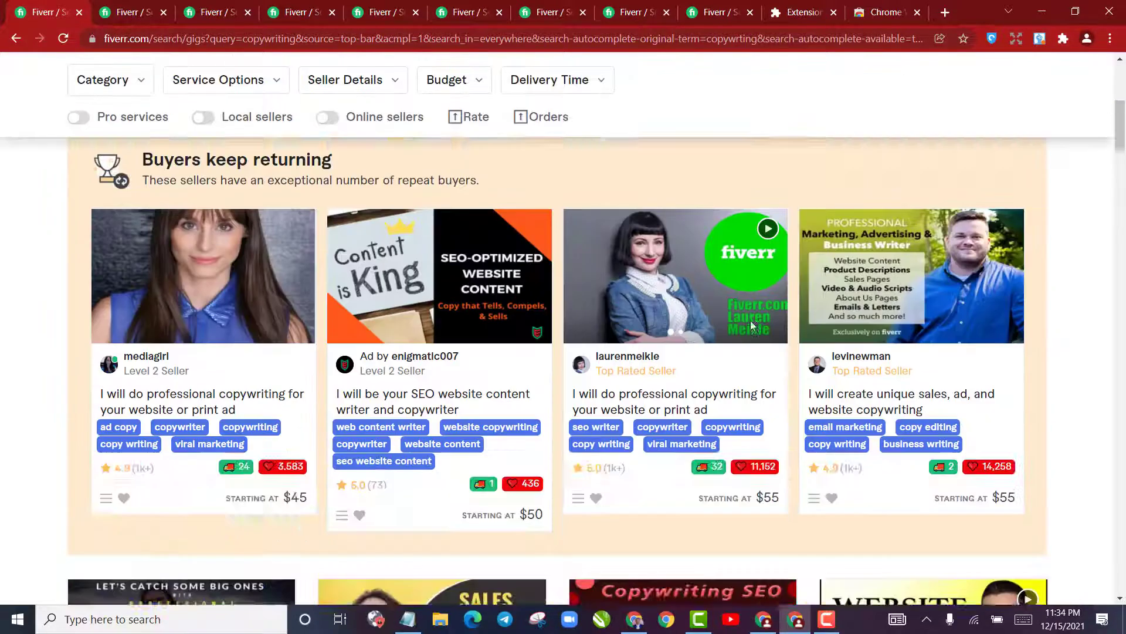
scroll(751, 330, "up", 10)
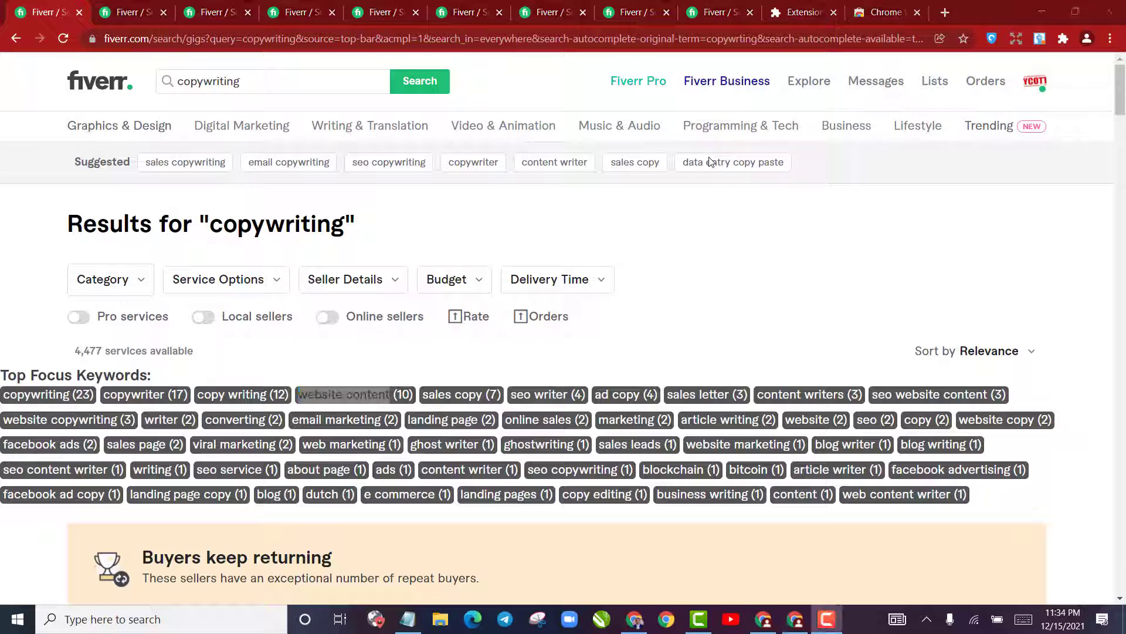
Open the keyword.io keyword research site in a new browser tab
key("ctrl+t")
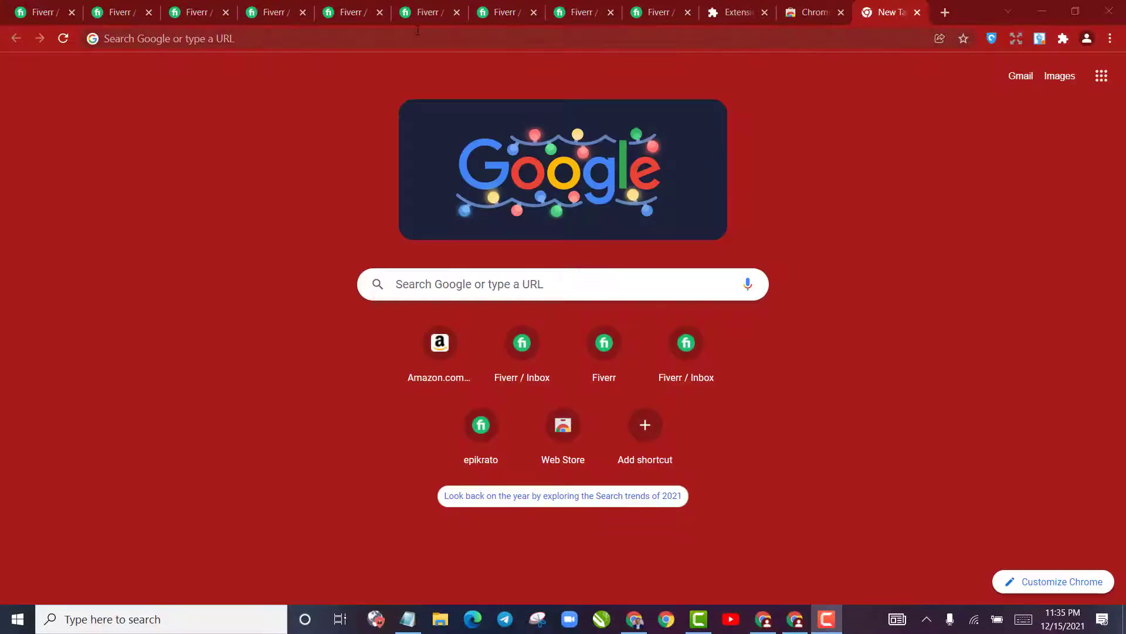
left_click(418, 34)
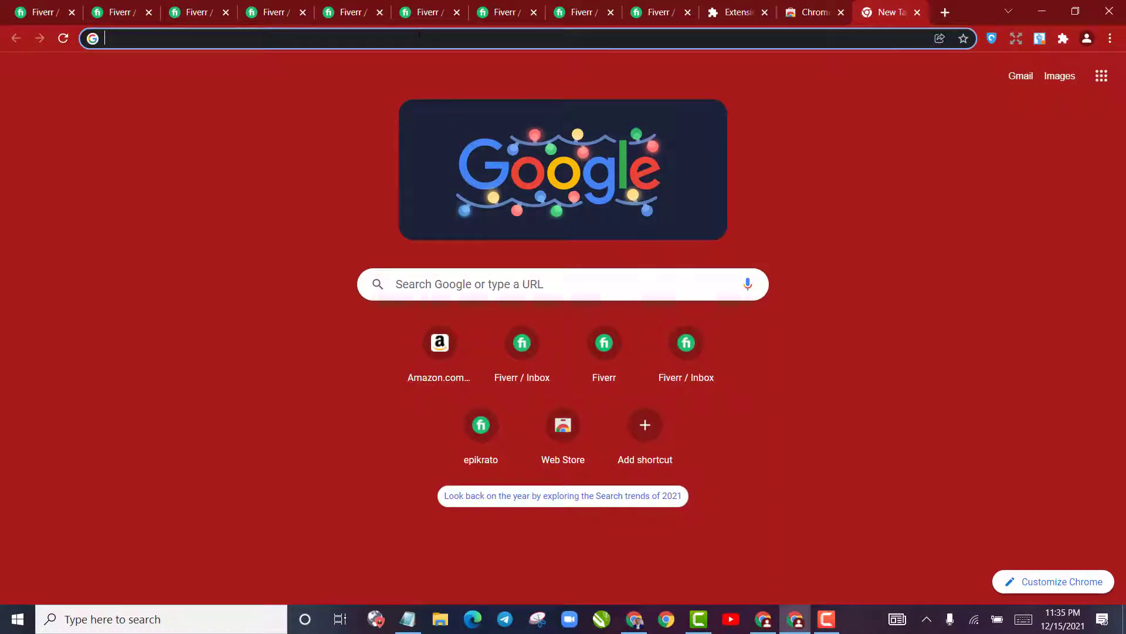
type("ke")
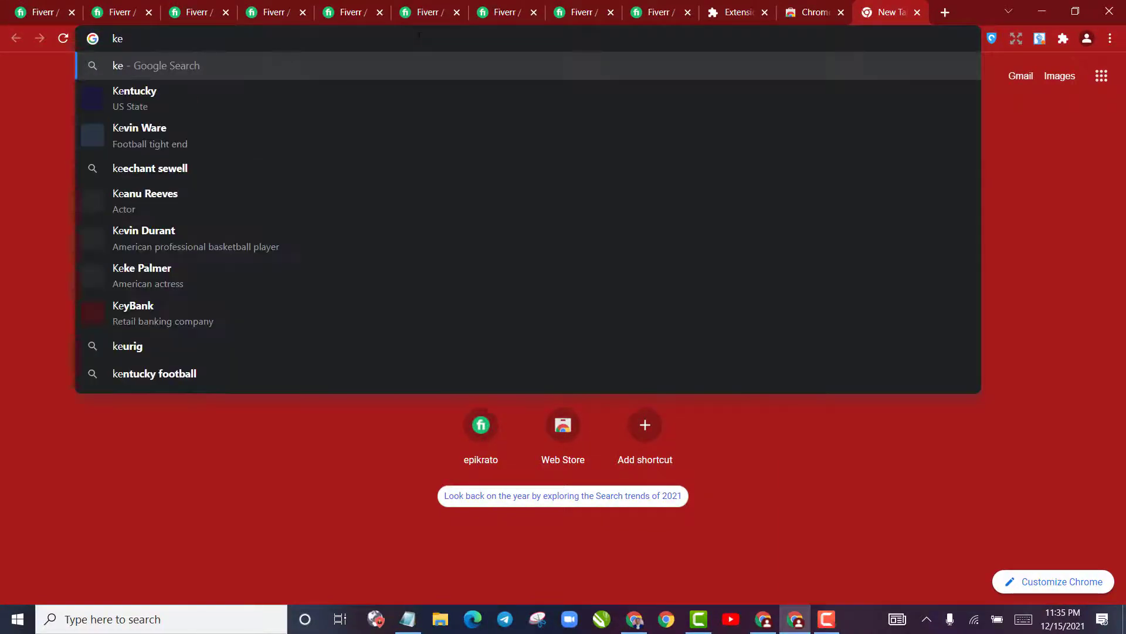
type("ywo")
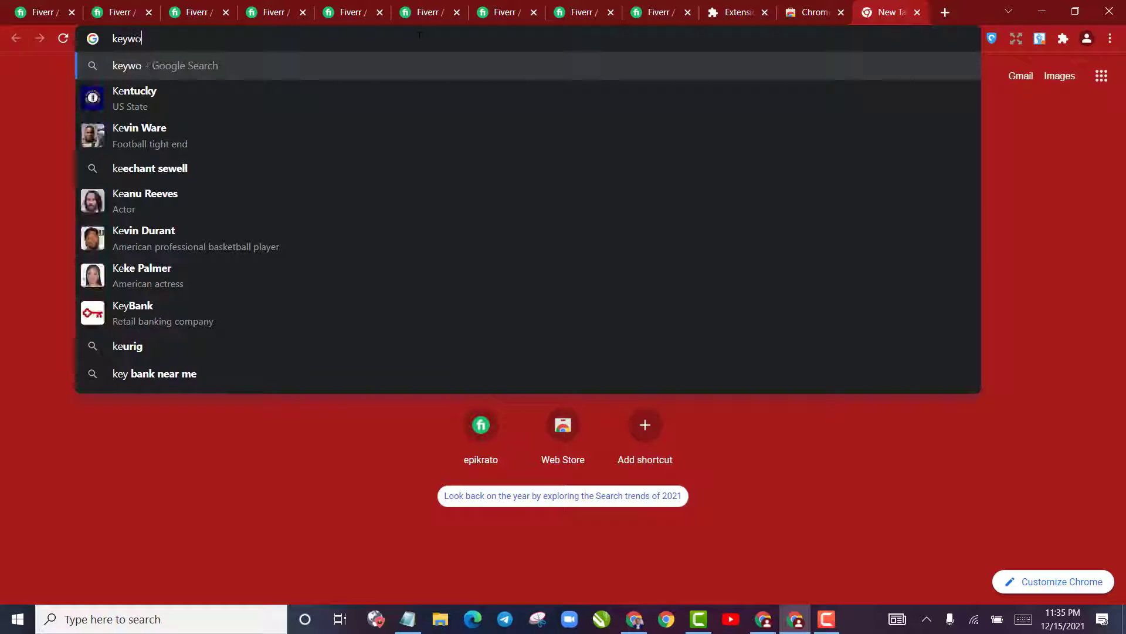
type("rd.io")
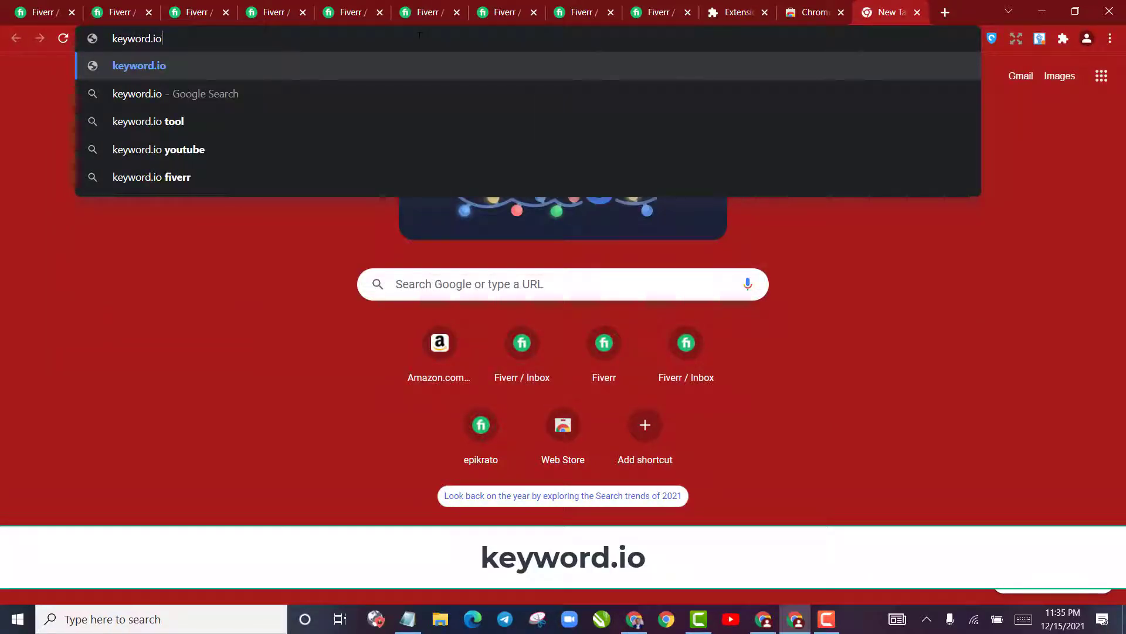
key("Return")
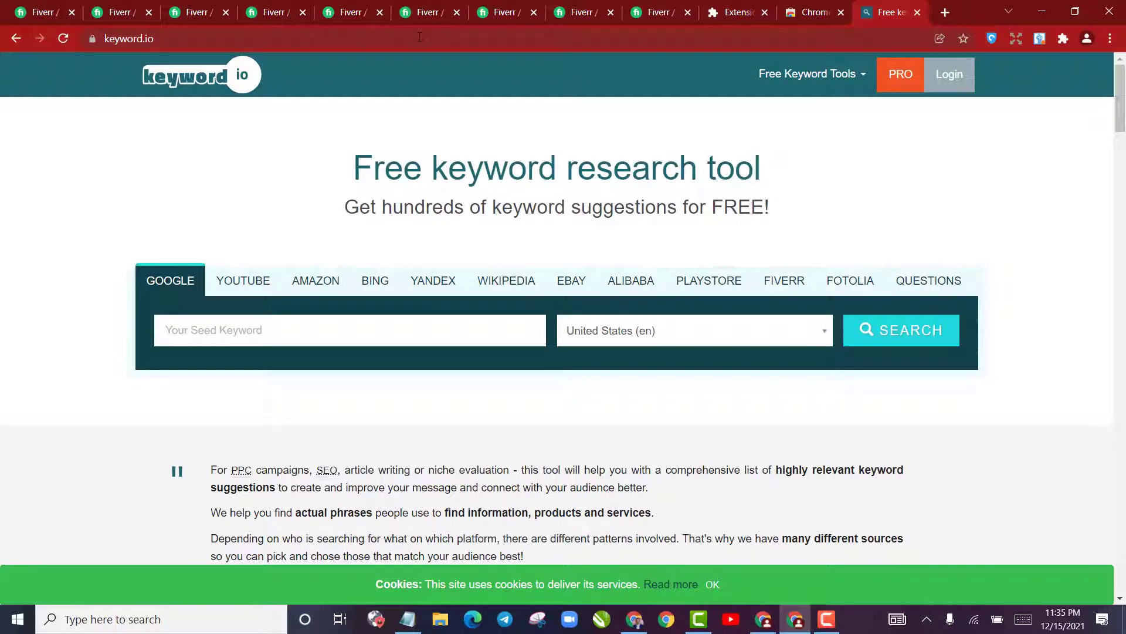
Run a keyword.io search for "copywriting" with Fiverr as the source and United States (en) as the audience
left_click(794, 291)
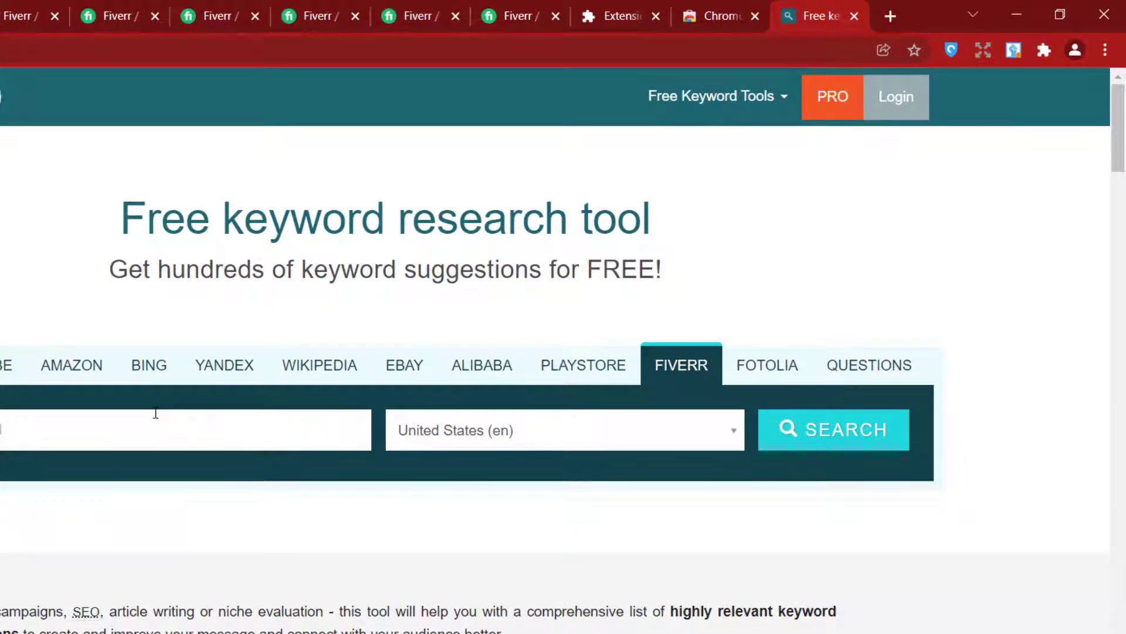
type("copywriting")
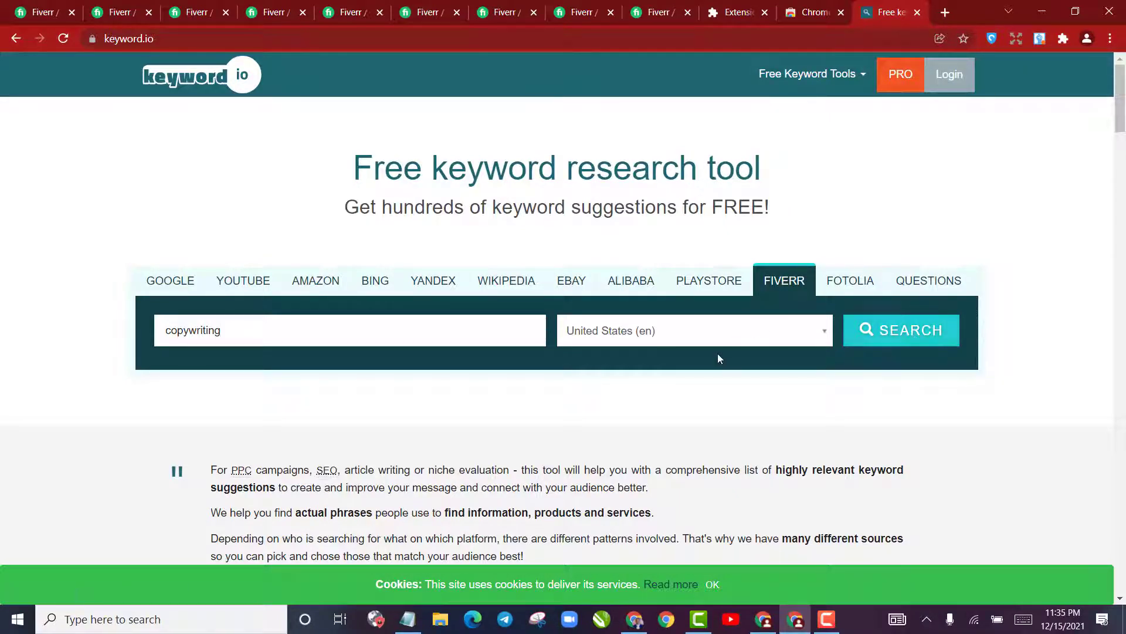
left_click(908, 335)
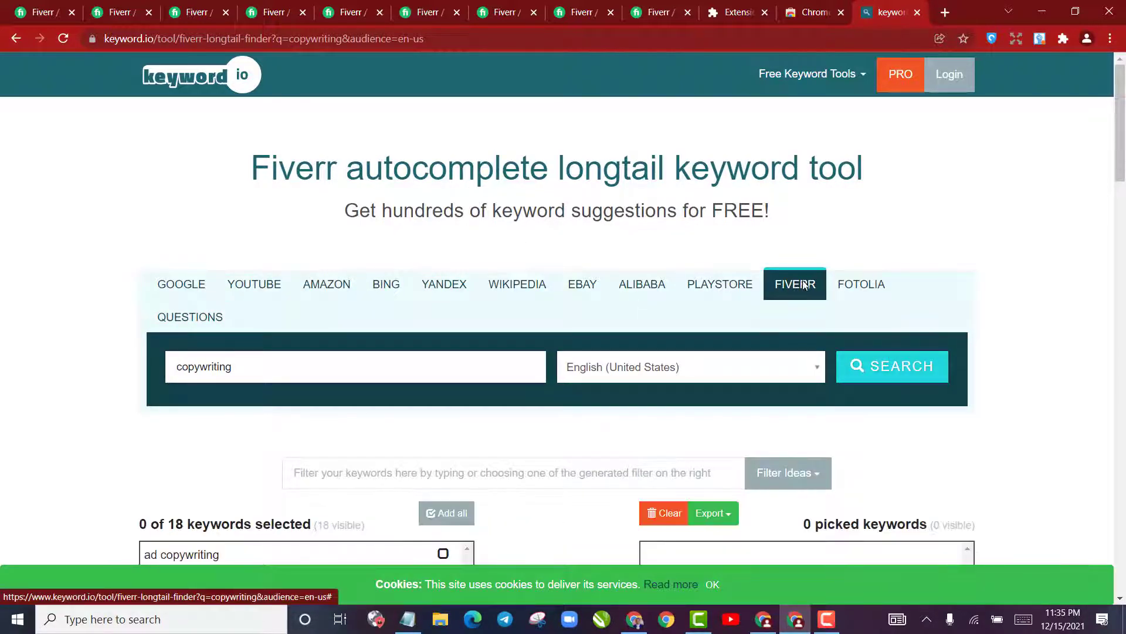
Decline the free account offer and continue to the Fiverr keyword suggestions without signing in
left_click(795, 299)
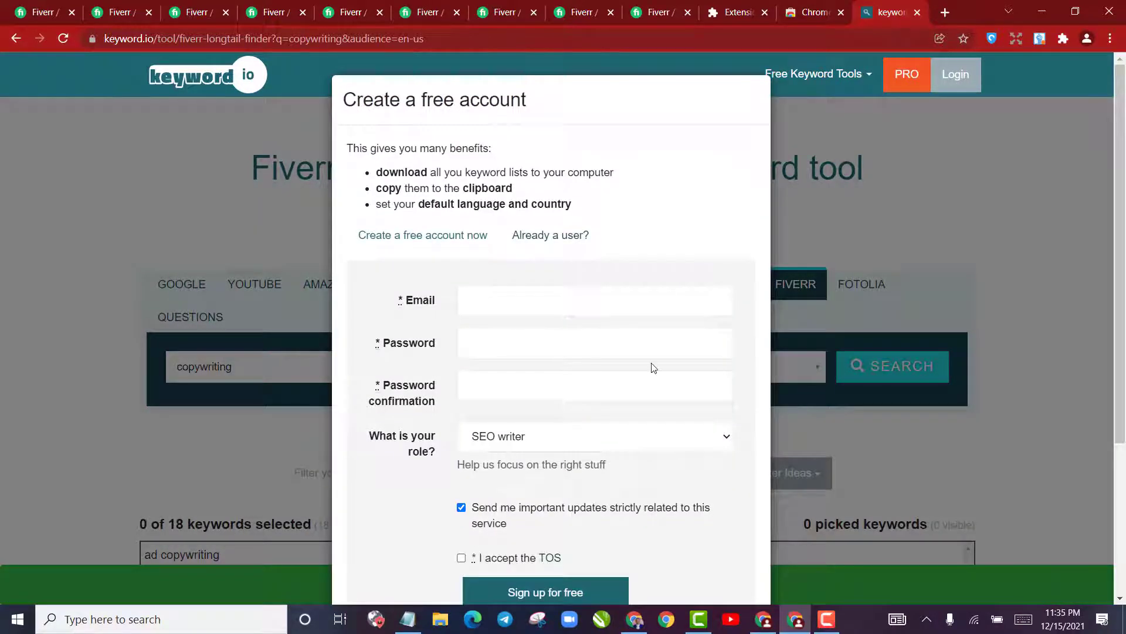
scroll(740, 309, "down", 4)
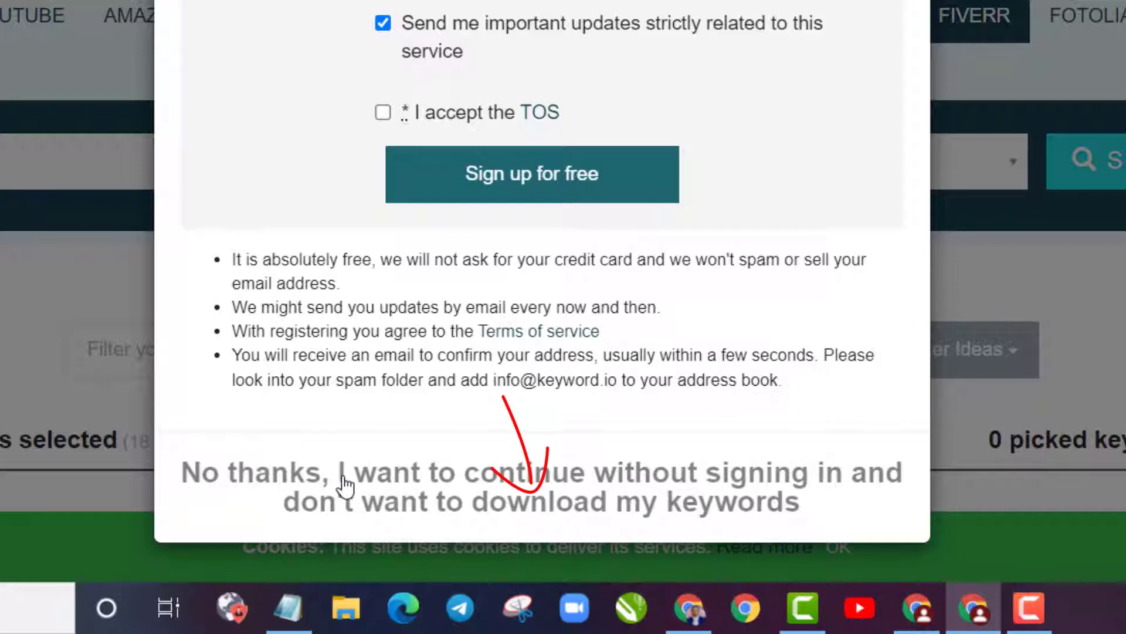
left_click(459, 498)
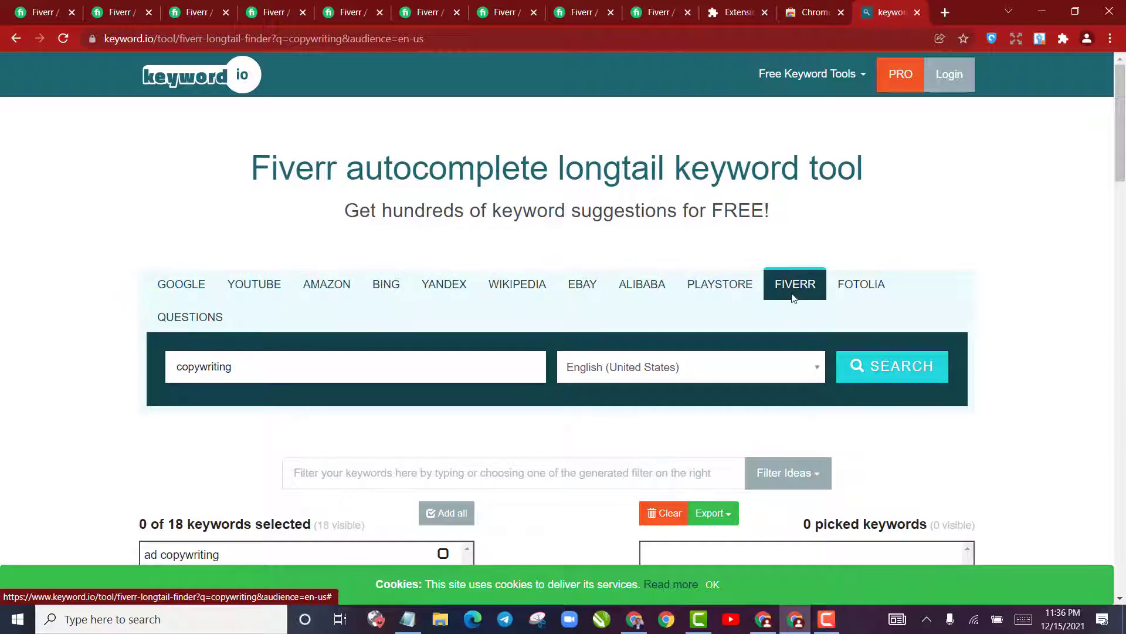
Examine the full list of Fiverr long-tail keyword suggestions for "copywriting"
scroll(798, 357, "down", 4)
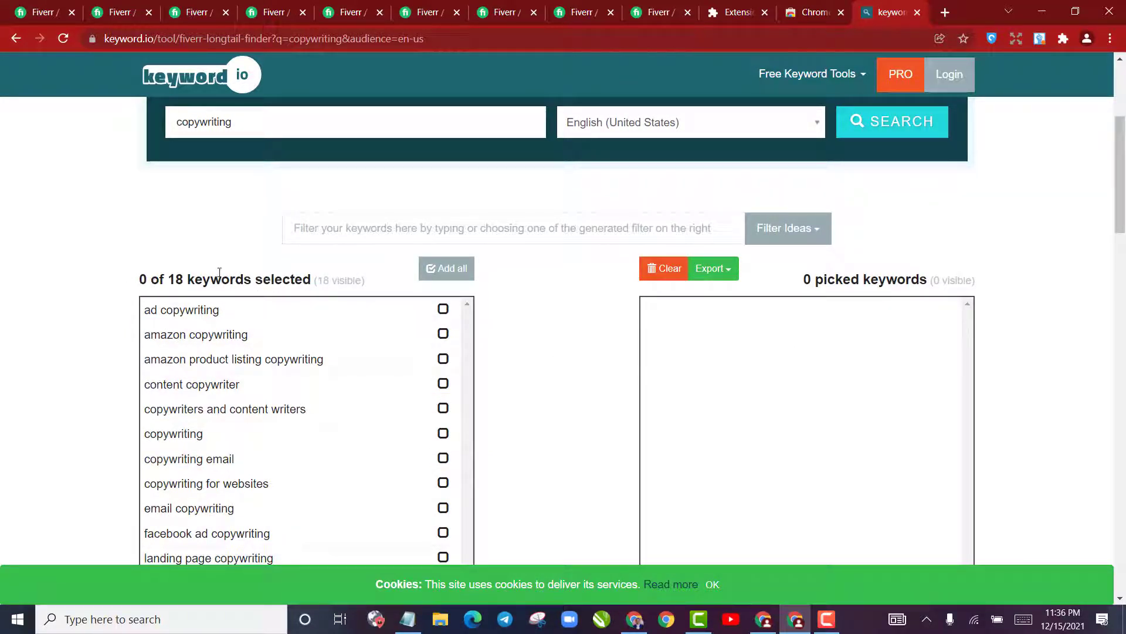
left_click_drag(206, 285, 367, 280)
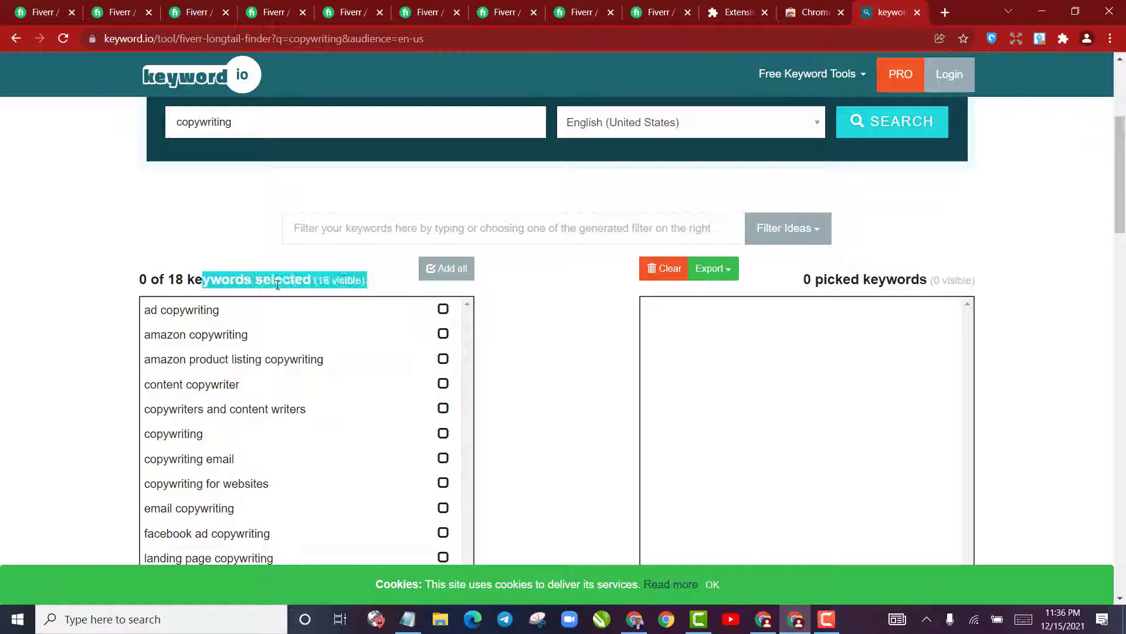
left_click(281, 280)
scroll(287, 285, "down", 4)
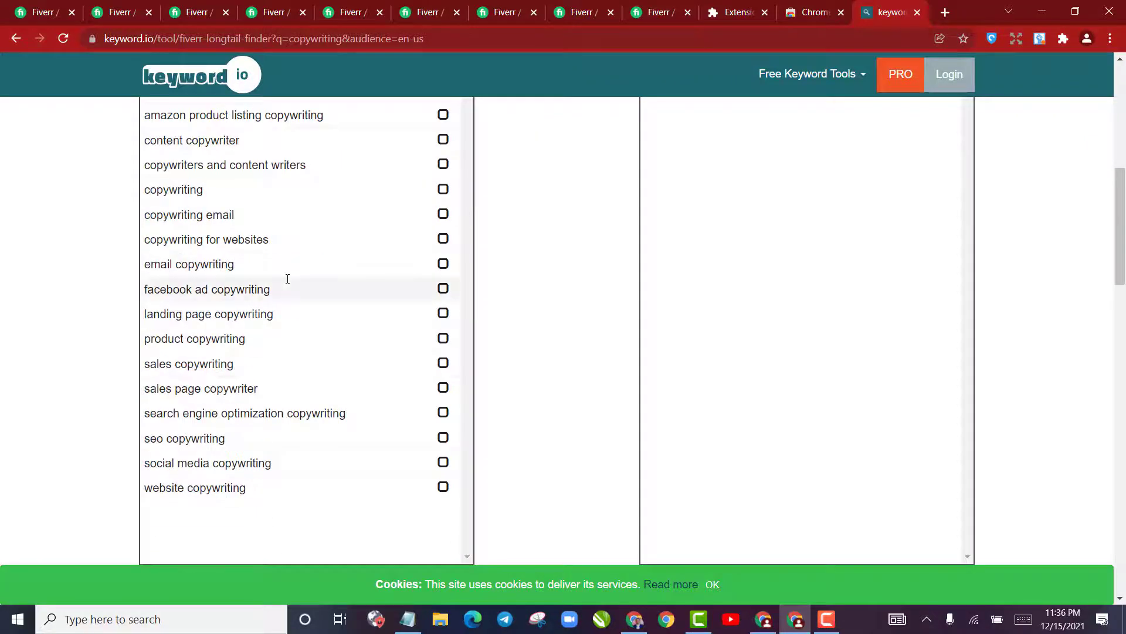
scroll(259, 355, "up", 4)
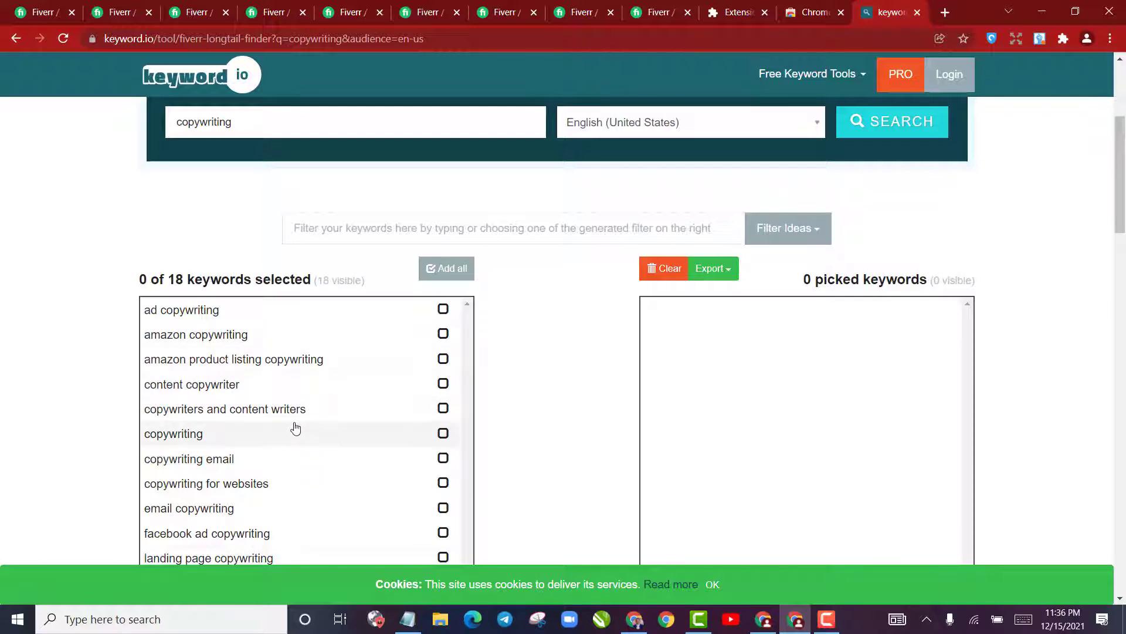
scroll(294, 430, "down", 4)
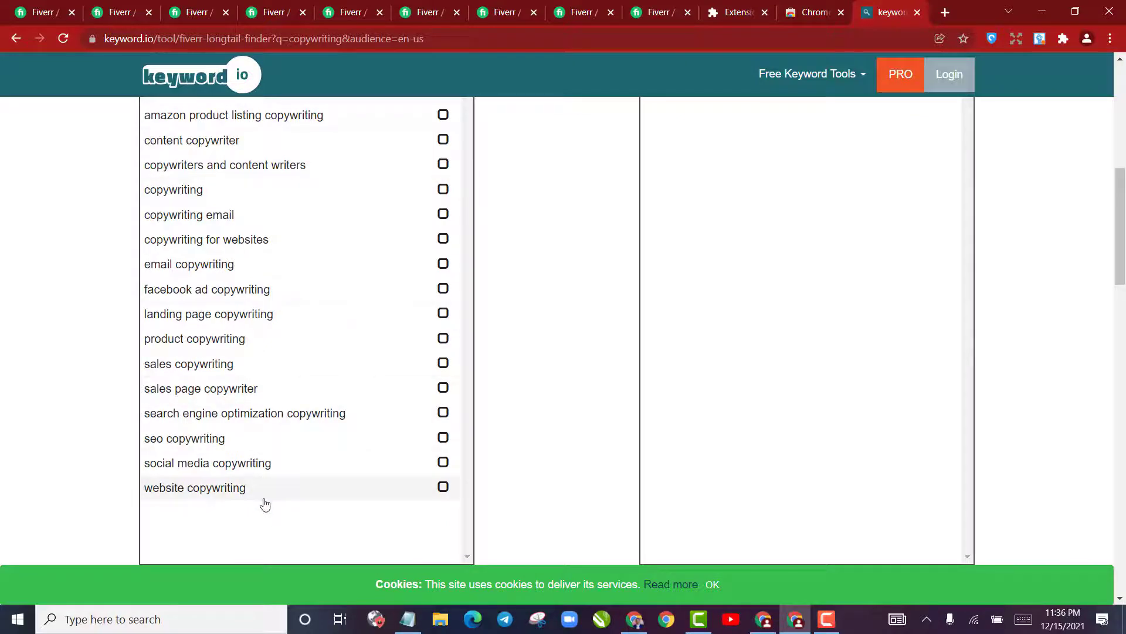
scroll(264, 499, "up", 4)
Pick the suggested keyword "ad copywriting" and rerun the Fiverr search in the second results tab
left_click_drag(234, 310, 146, 313)
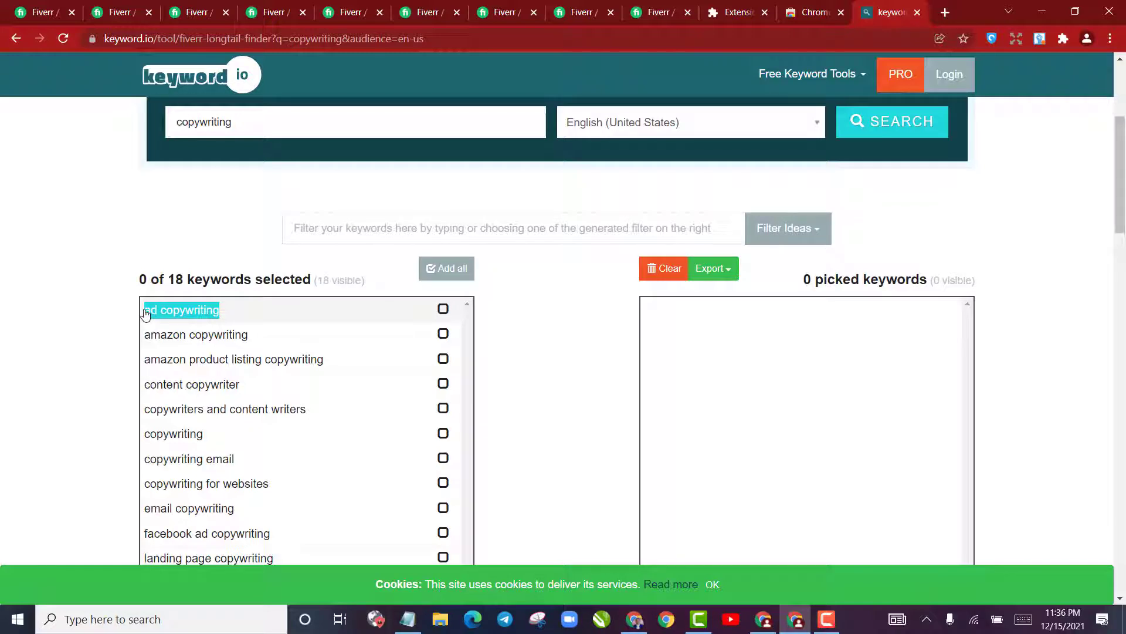
left_click(146, 314)
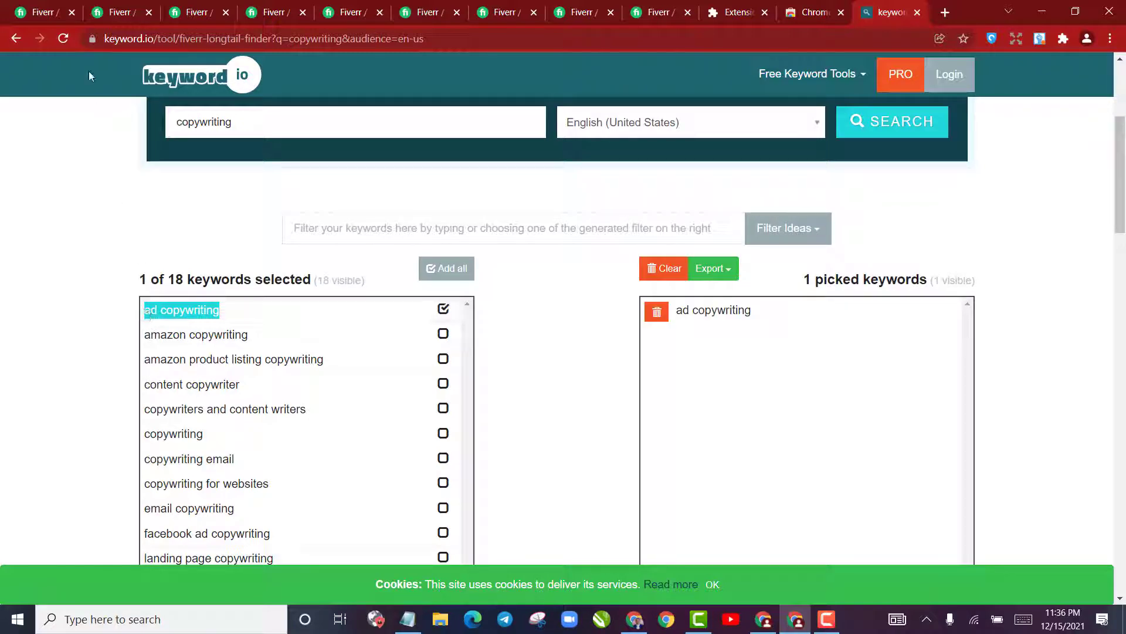
left_click(115, 7)
triple_click(187, 82)
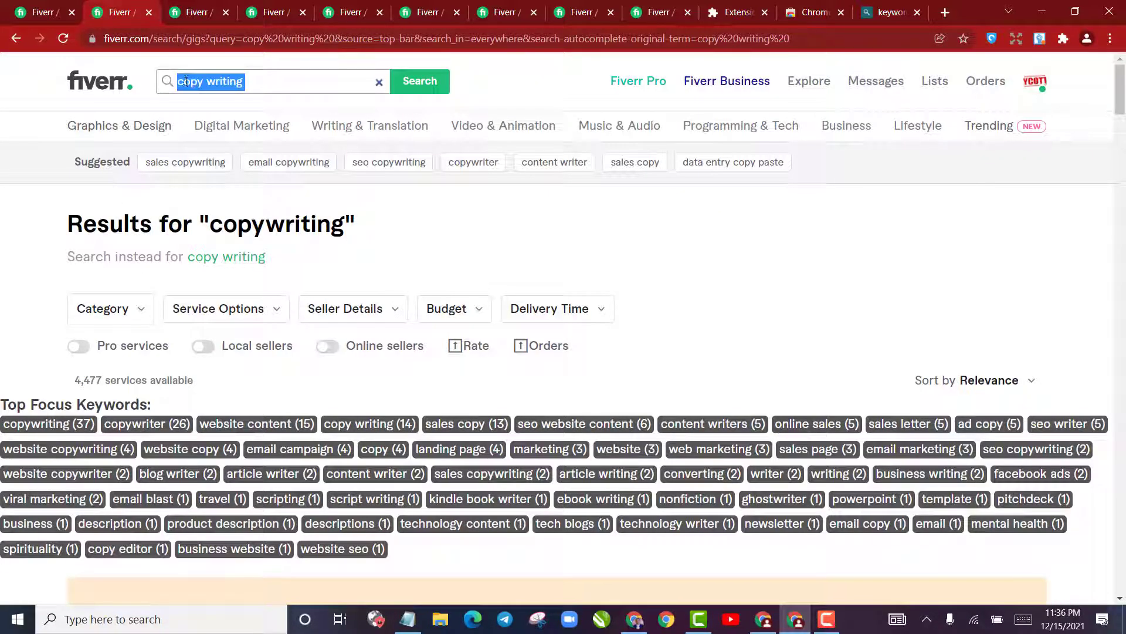
left_click(187, 81)
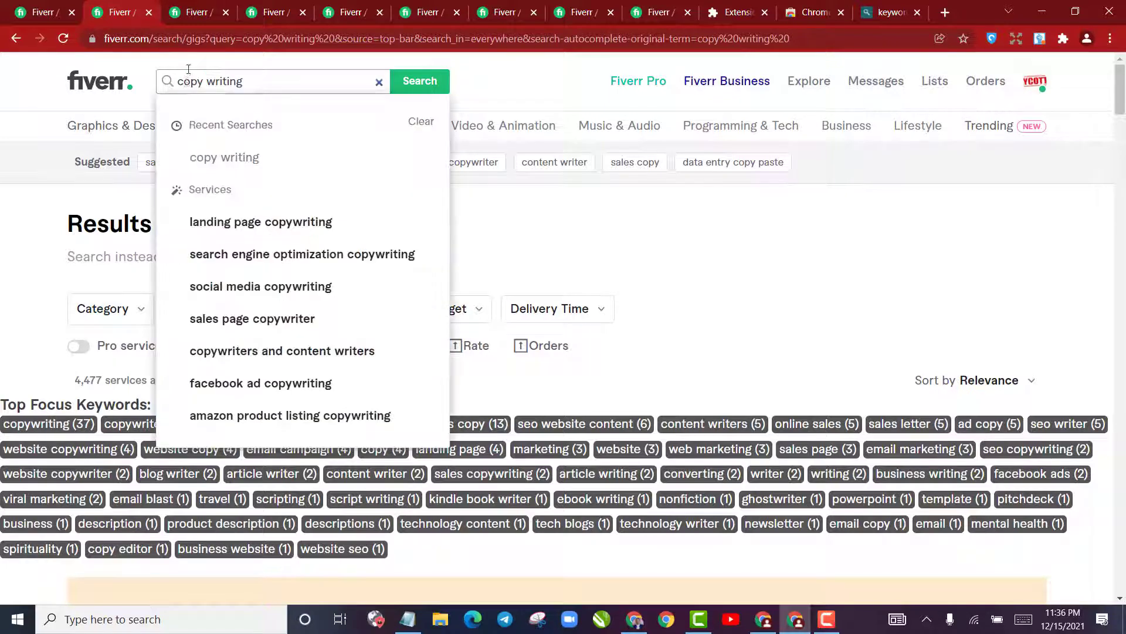
key("Return")
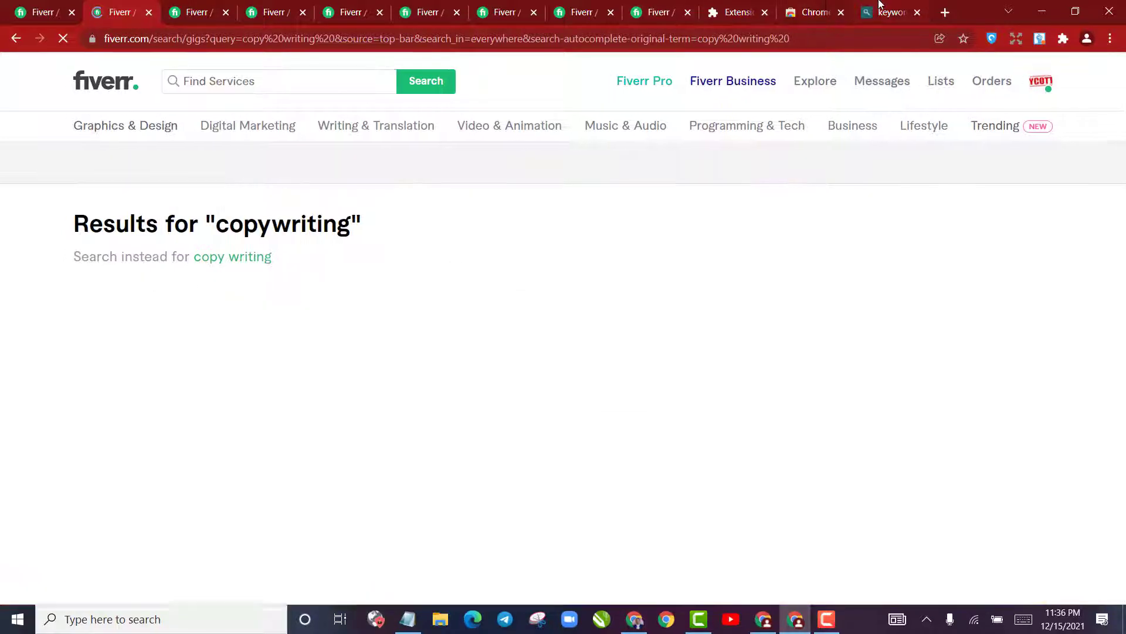
Review the remaining keyword.io suggestions and compare them with the focus keywords and gig tags in the first Fiverr results tab
left_click(877, 11)
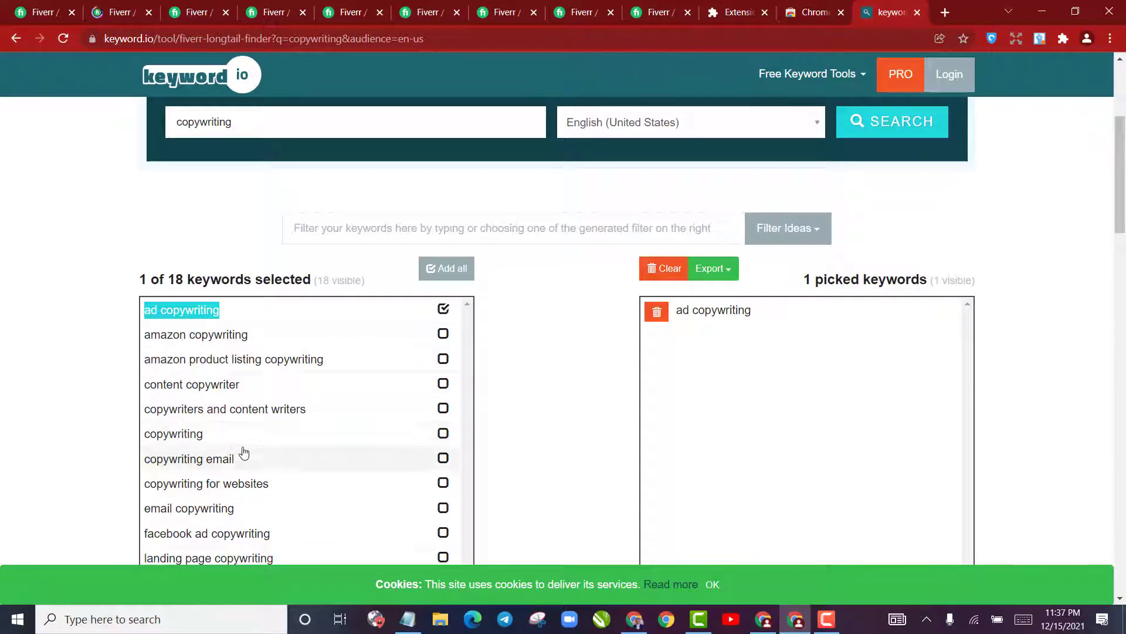
scroll(267, 444, "down", 4)
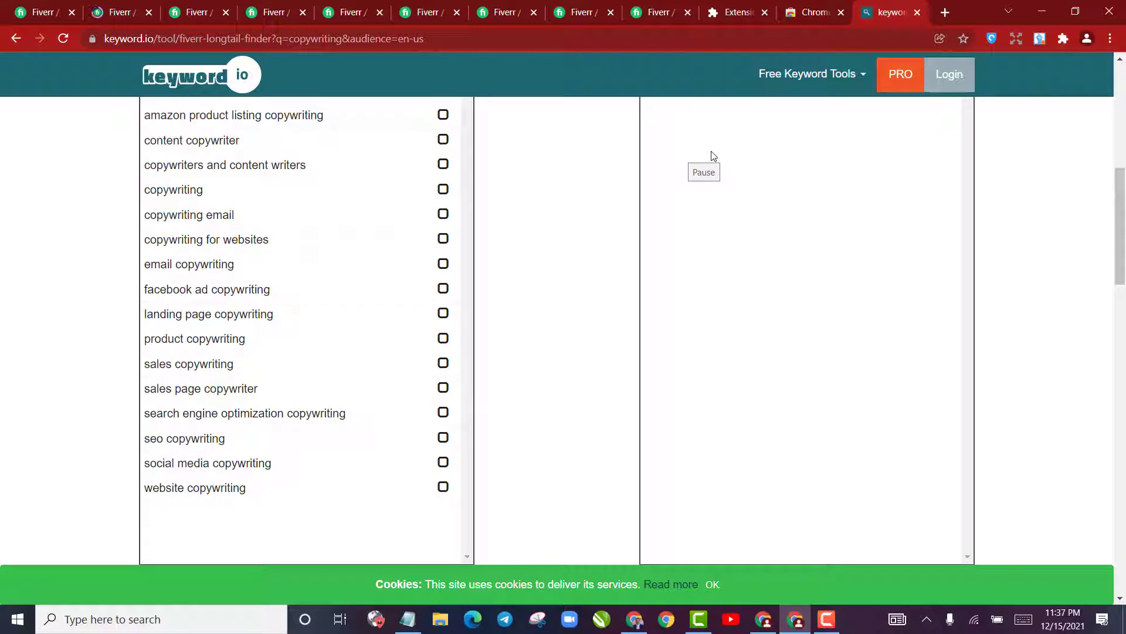
left_click(51, 9)
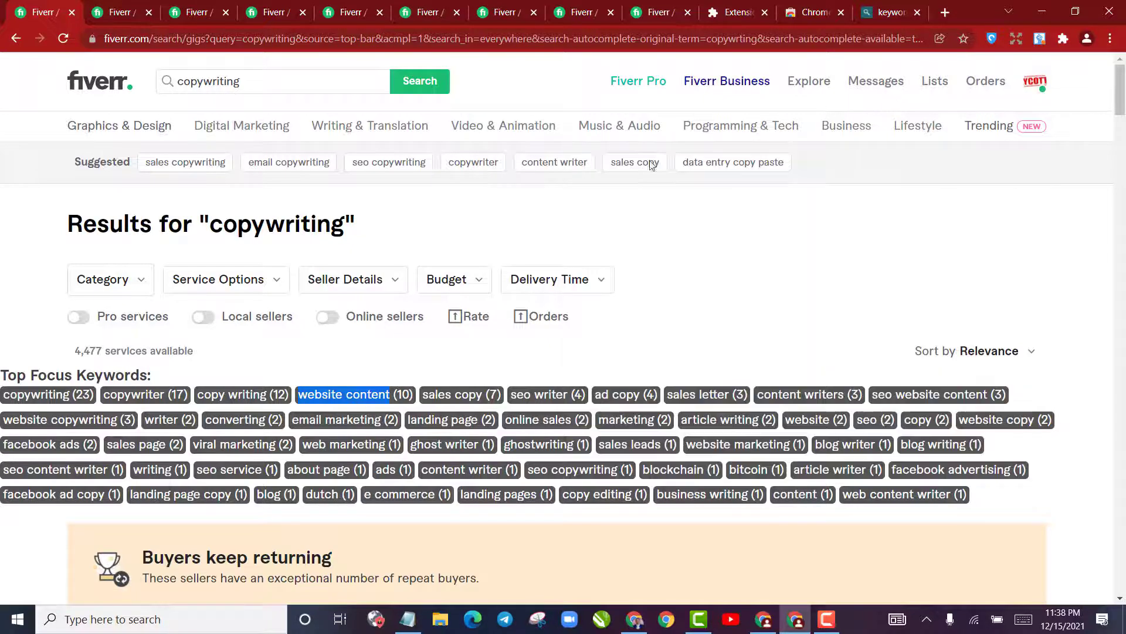
scroll(769, 328, "down", 8)
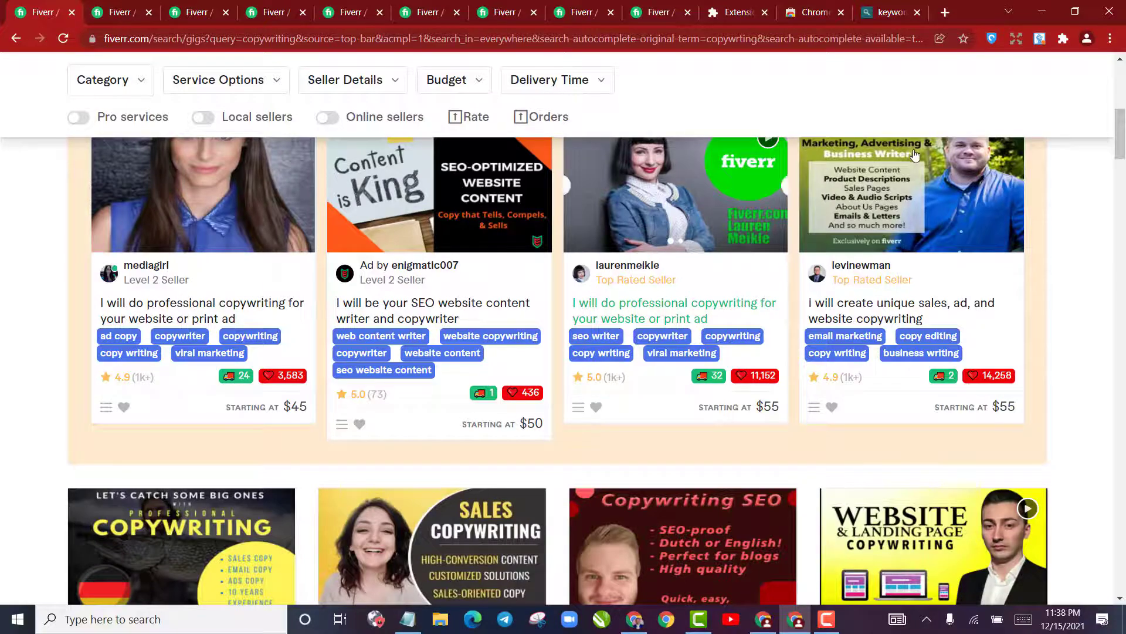
scroll(544, 472, "up", 10)
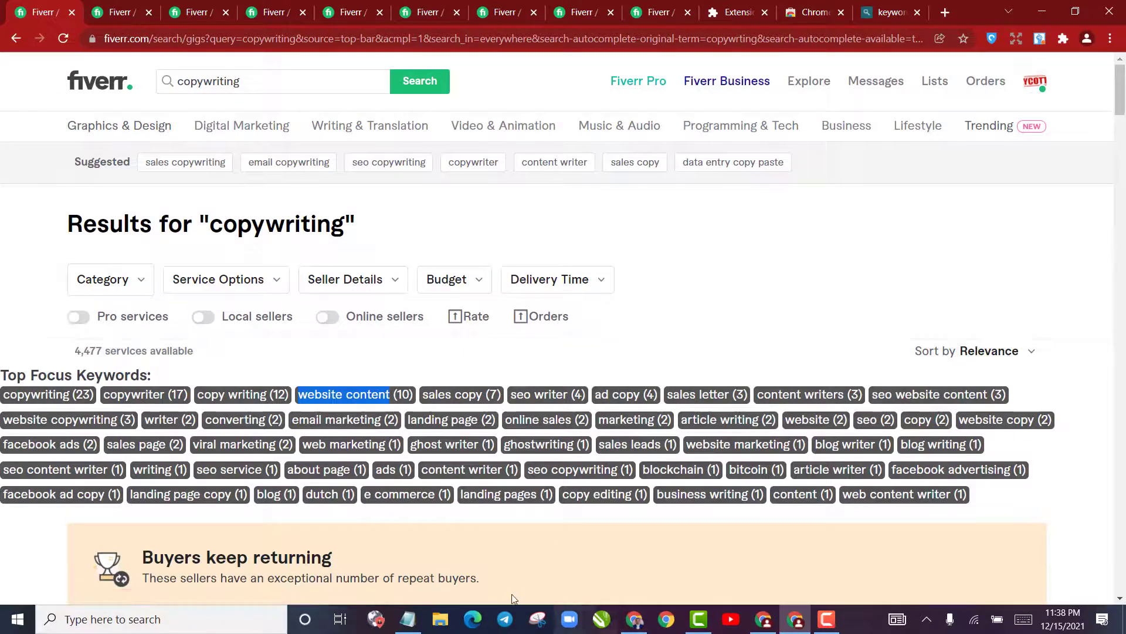
Switch to Notepad and add the heading "Gig Tile" below the keyword list, with the window maximized
left_click(408, 618)
left_click(731, 386)
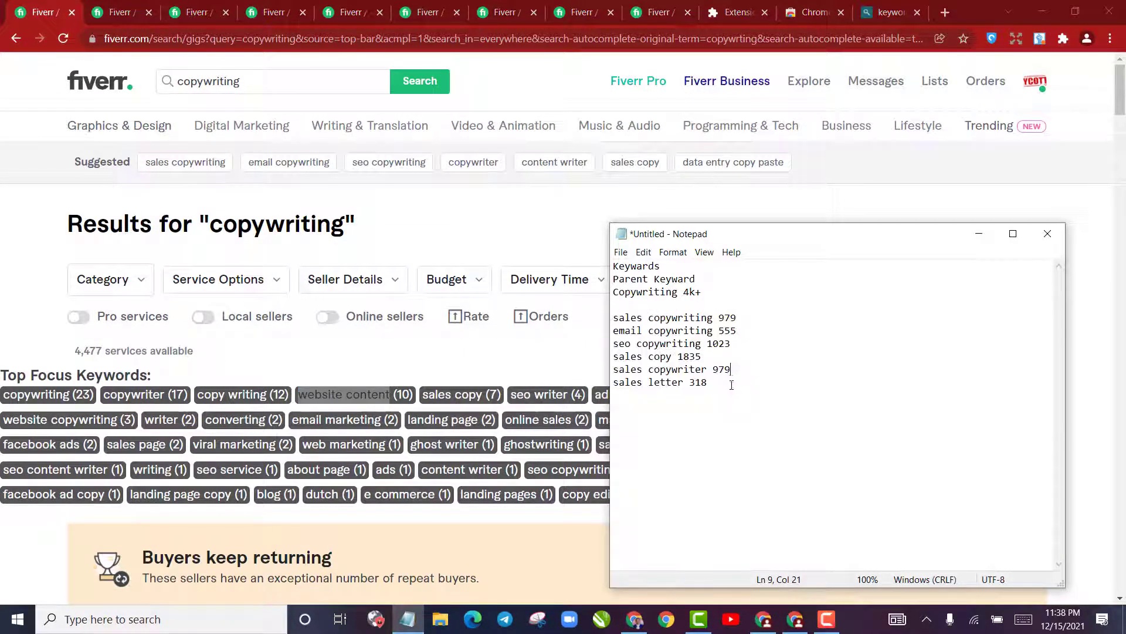
key("Return")
key("Return")
left_click(1013, 233)
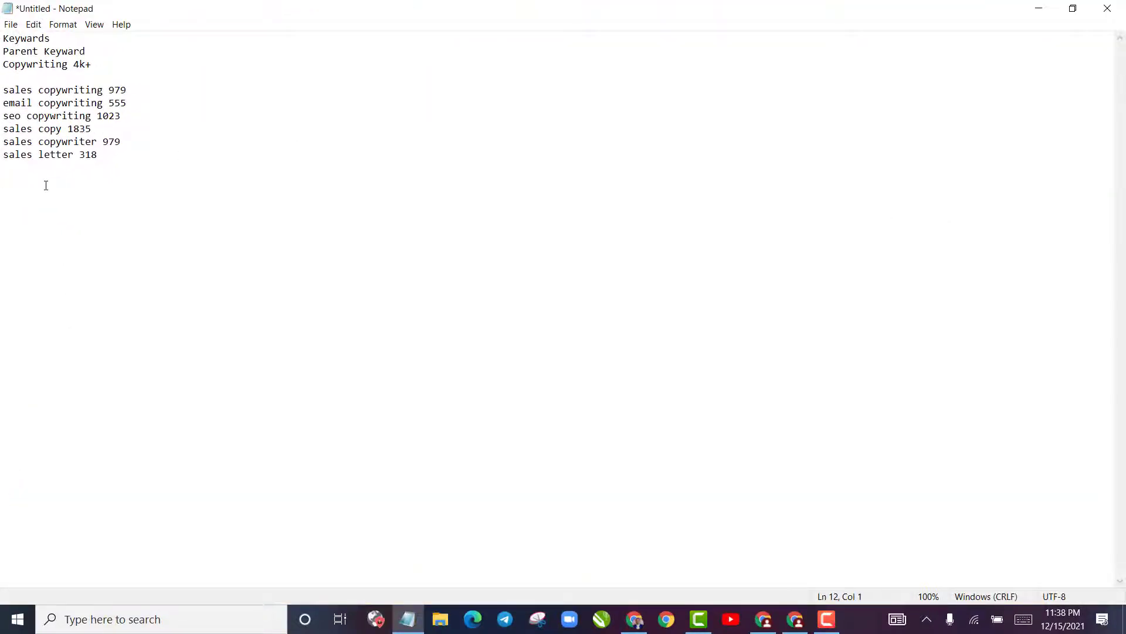
type("Gig Tile")
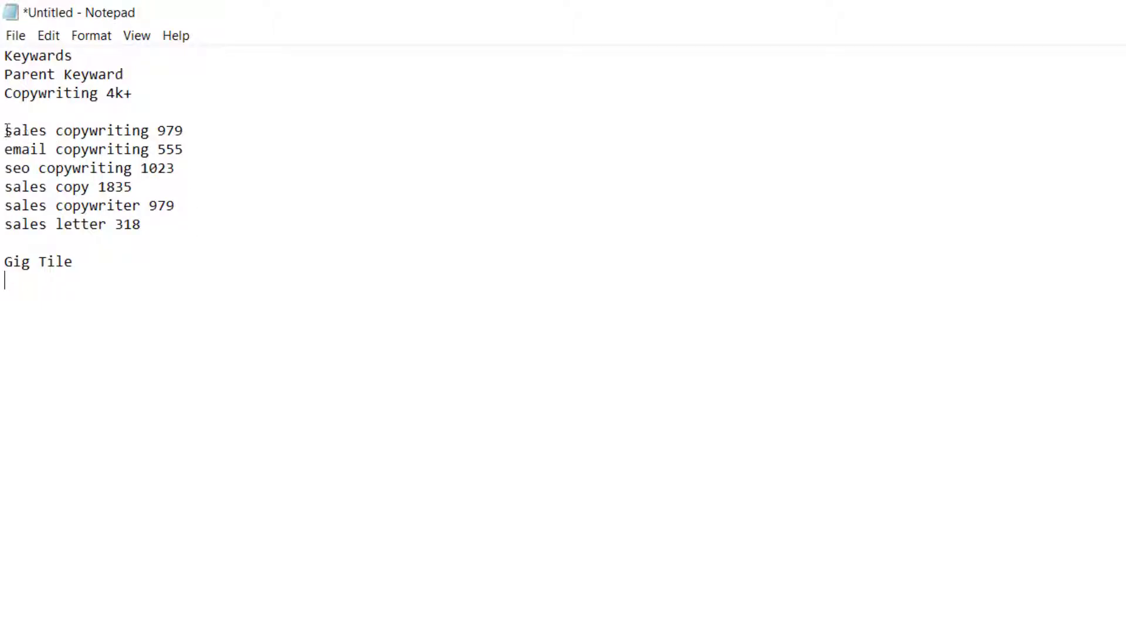
Write the title "I will do email copywriting, Seo copywriting, Sales copywritng or sales letter." under the Gig Tile heading
left_click_drag(6, 130, 89, 187)
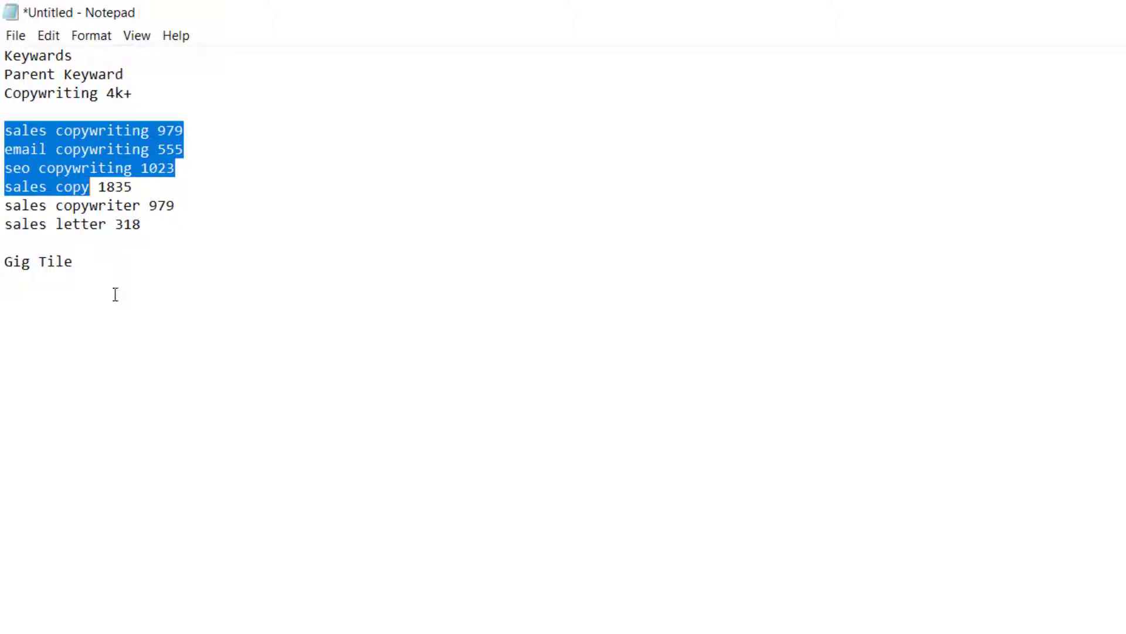
left_click(57, 299)
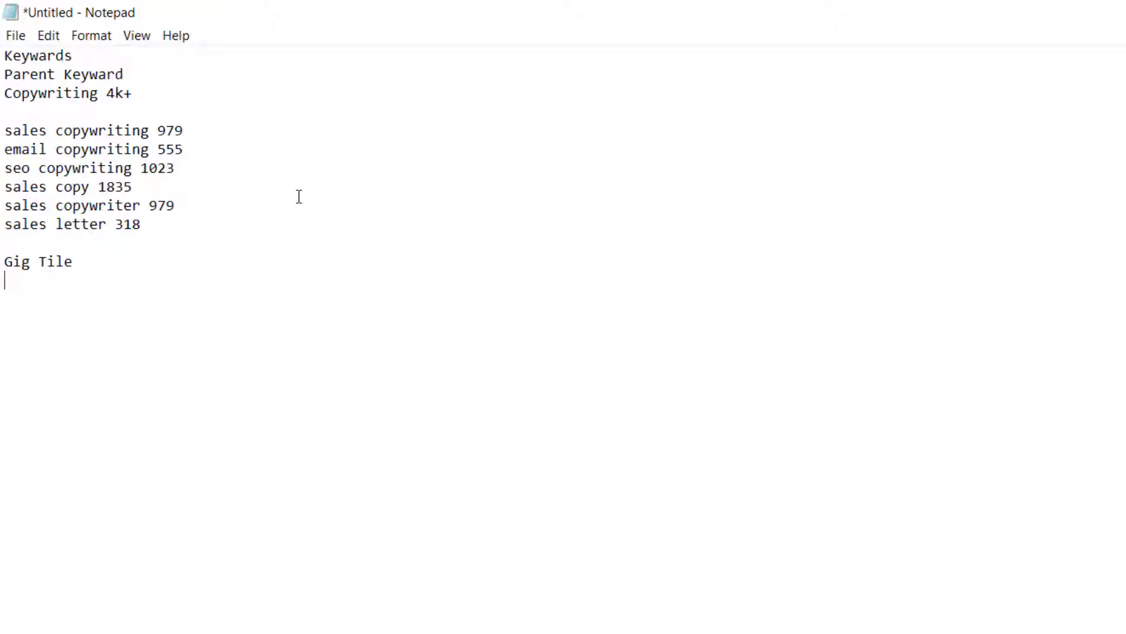
type("Iw")
key("BackSpace")
type("will do email copy")
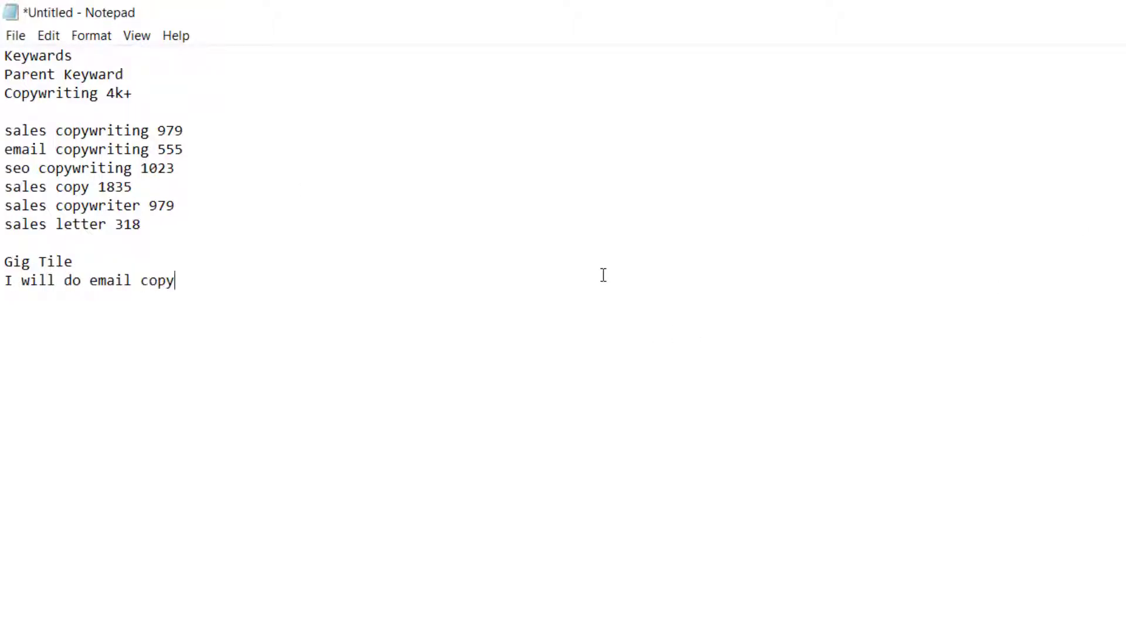
type("writing, Seo copywriting, Sales copywritng or sales letter")
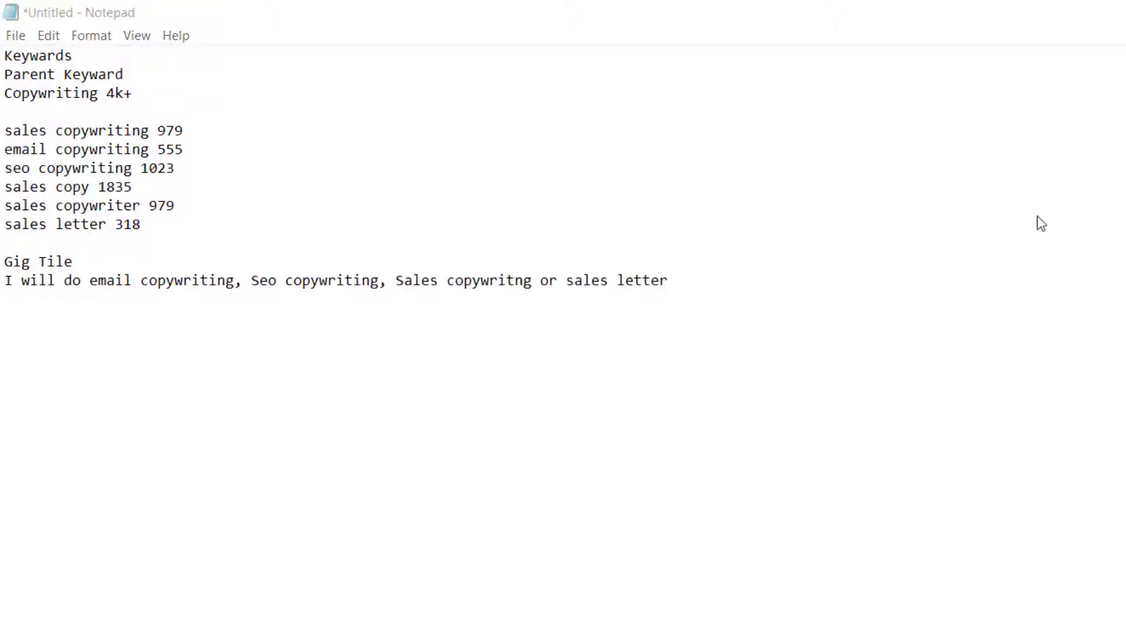
type(".")
Copy the title text after "I will" and paste it as the gig title in the Fiverr new gig form
left_click_drag(64, 282, 698, 287)
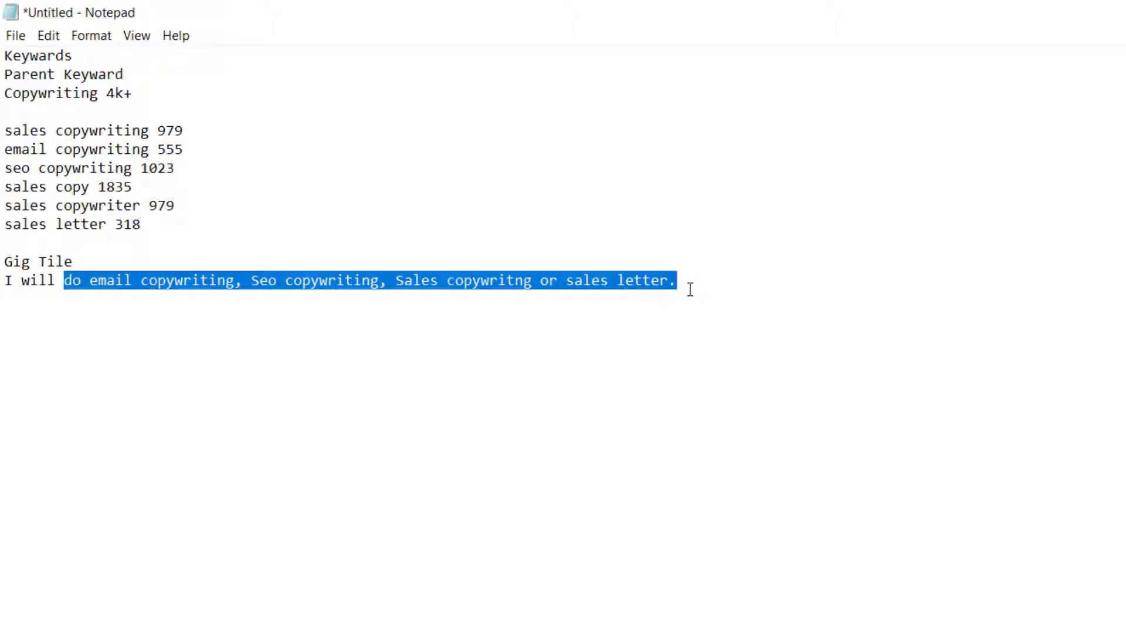
left_click(640, 625)
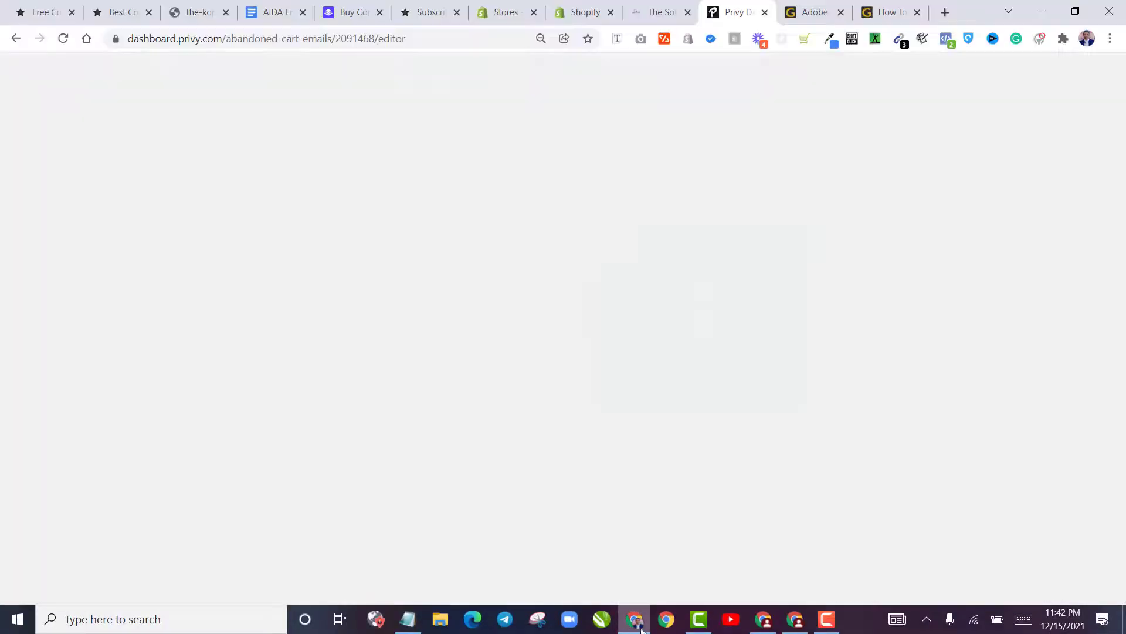
left_click(641, 628)
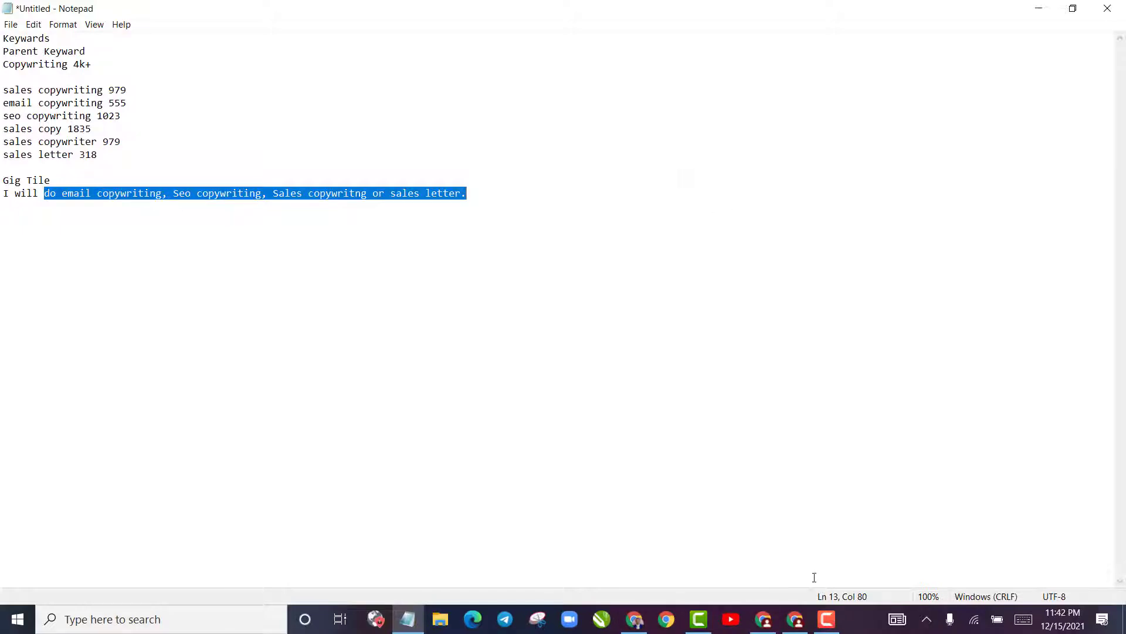
left_click(795, 619)
left_click(778, 626)
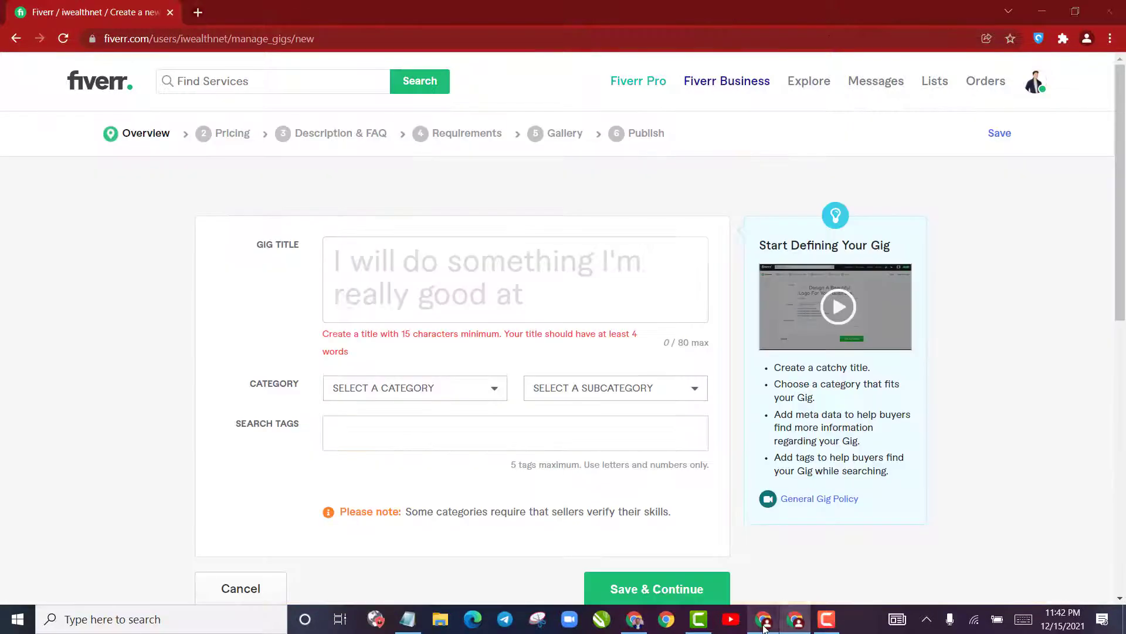
key("ctrl+v")
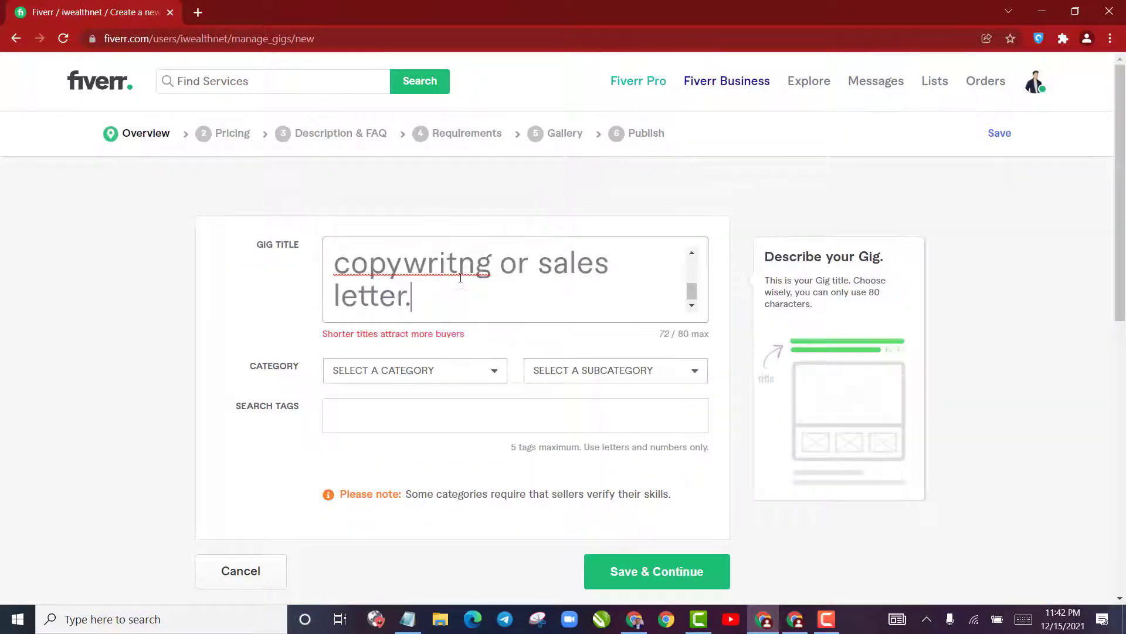
scroll(516, 282, "up", 2)
scroll(516, 281, "down", 2)
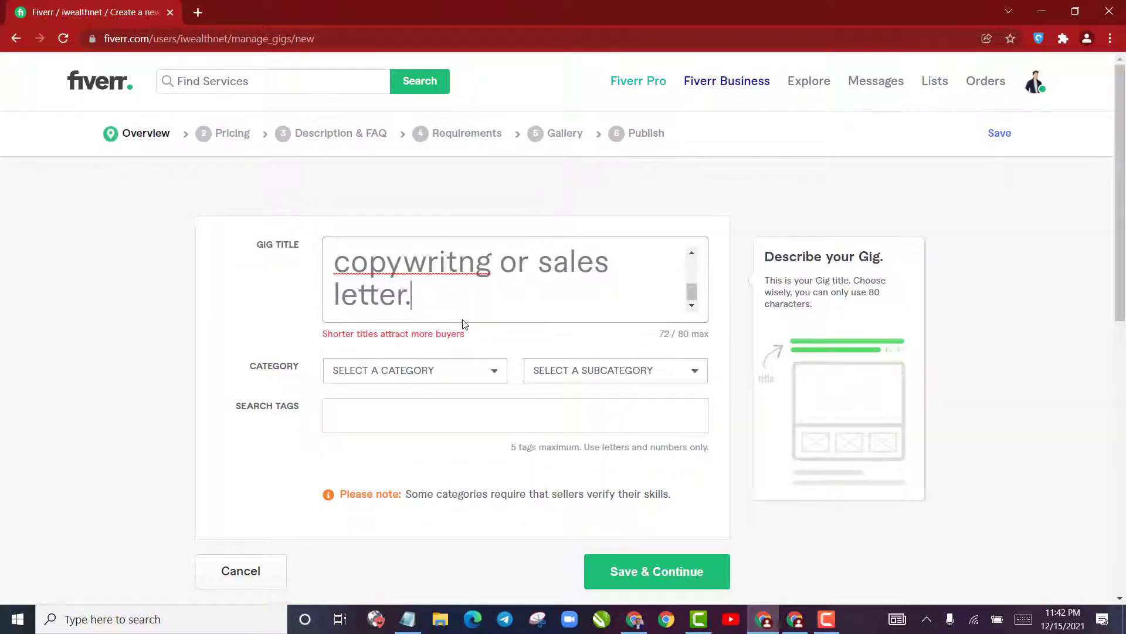
Remove the final period from the gig title and correct the misspelled "copywritng" to "copywriting"
key("BackSpace")
scroll(457, 278, "up", 2)
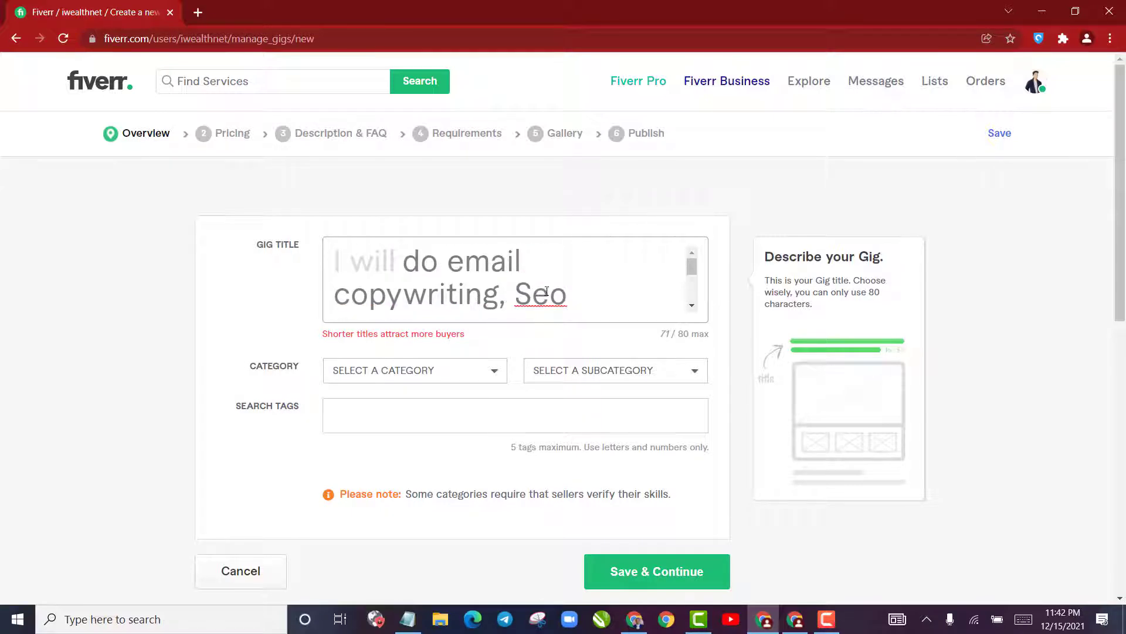
scroll(547, 291, "down", 2)
right_click(429, 264)
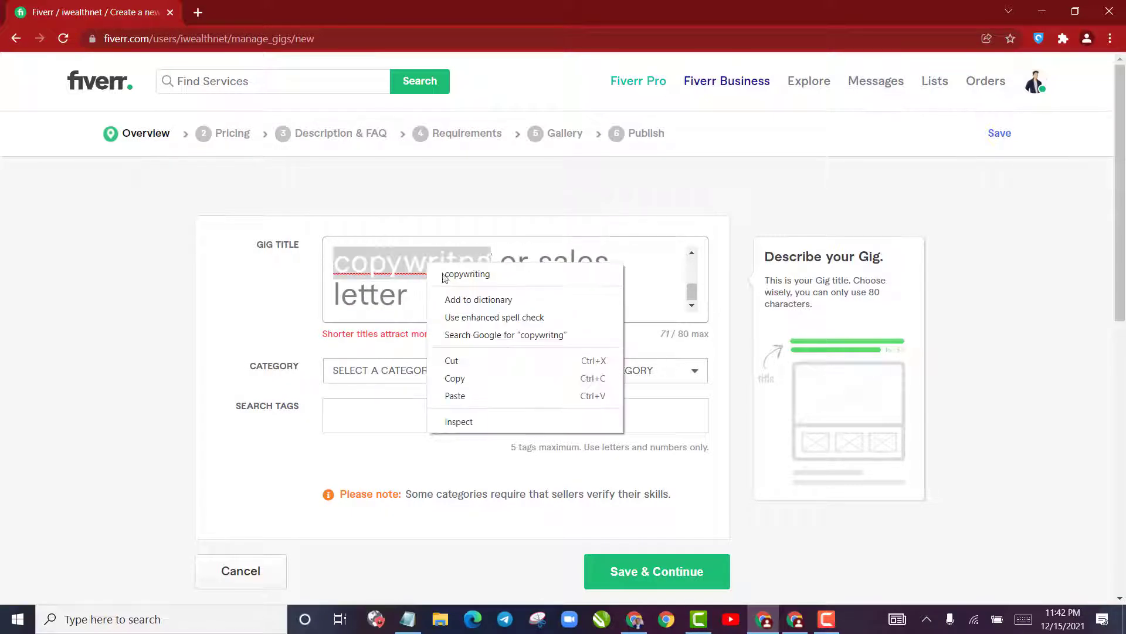
left_click(455, 274)
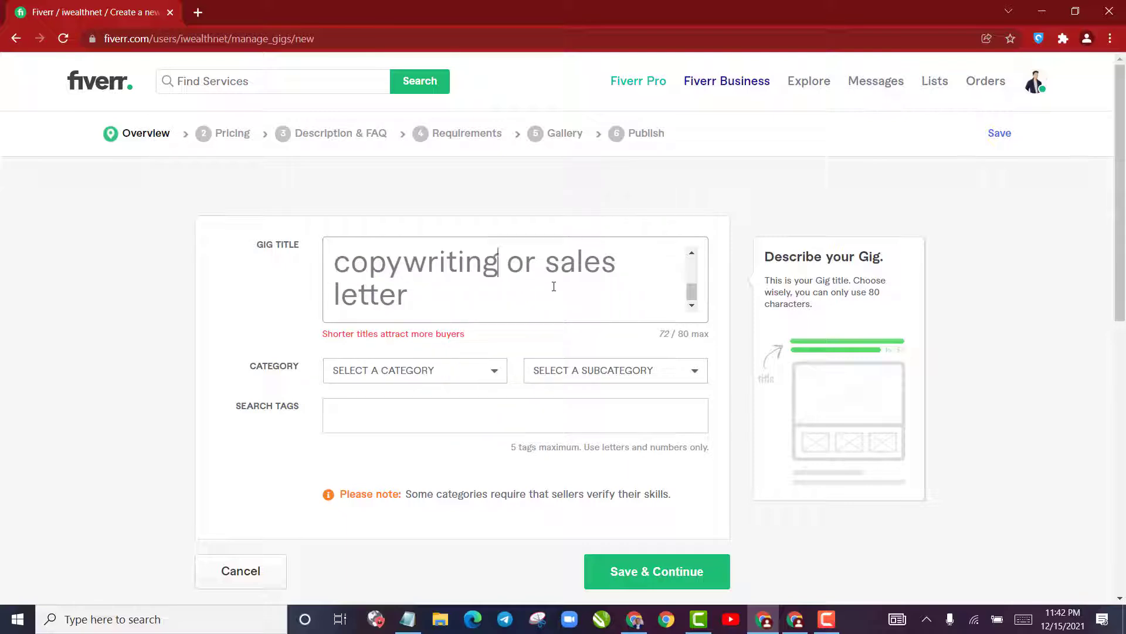
Return to Notepad and compare the recorded keywords with the wording of the drafted gig title
left_click(405, 629)
left_click(153, 97)
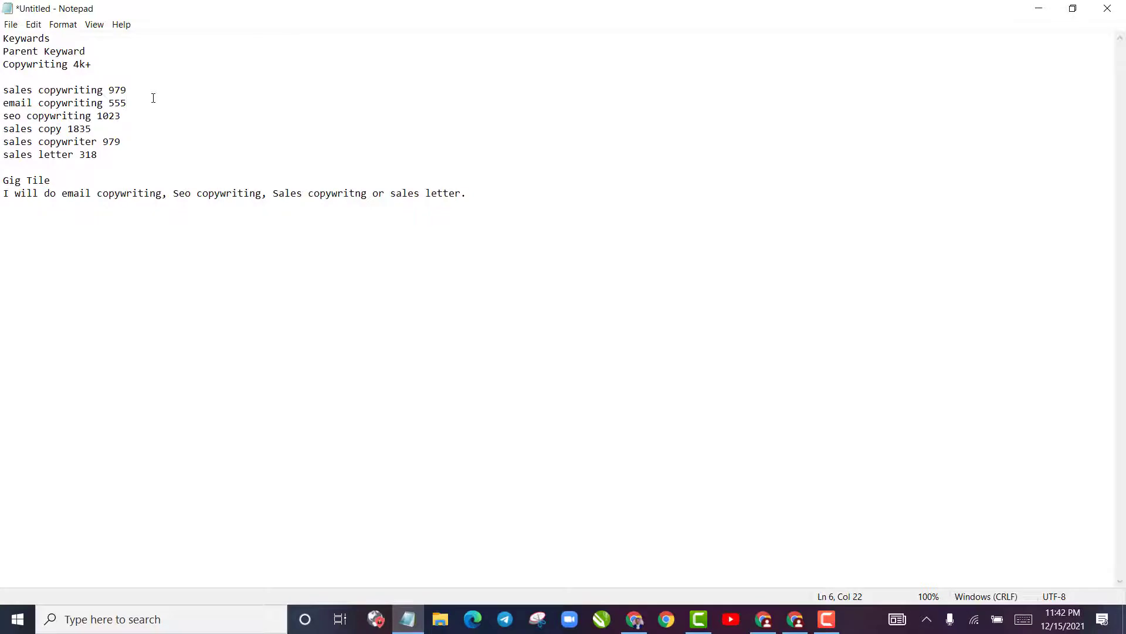
left_click(153, 91)
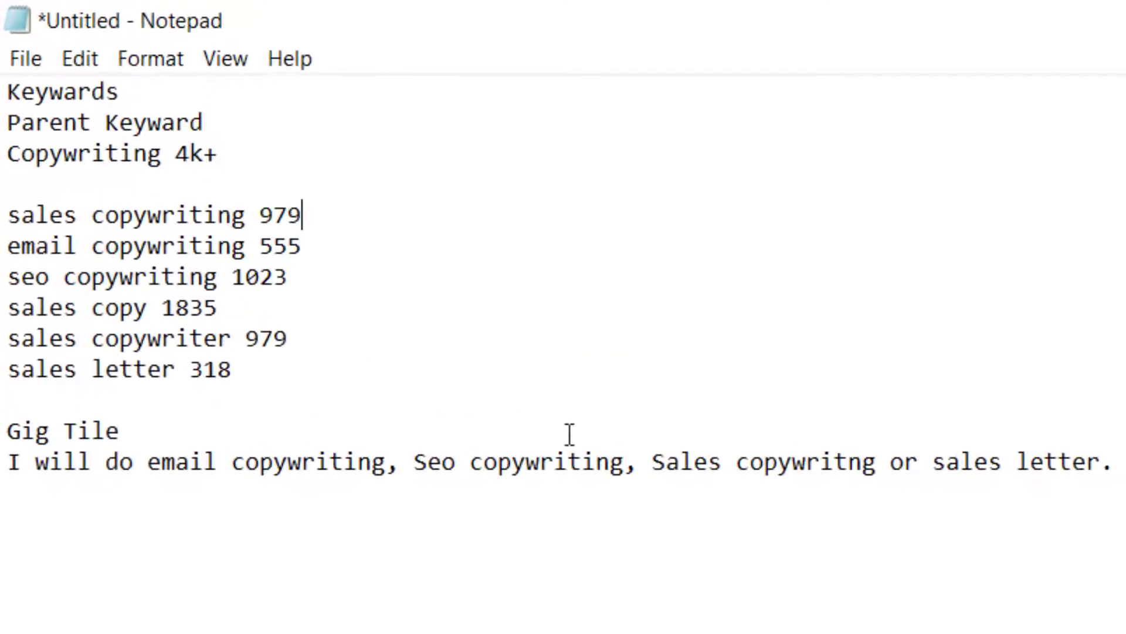
left_click(120, 276)
double_click(135, 251)
left_click(146, 314)
double_click(149, 214)
left_click(149, 215)
double_click(149, 301)
left_click(149, 302)
double_click(149, 301)
left_click(150, 301)
double_click(151, 301)
left_click(150, 301)
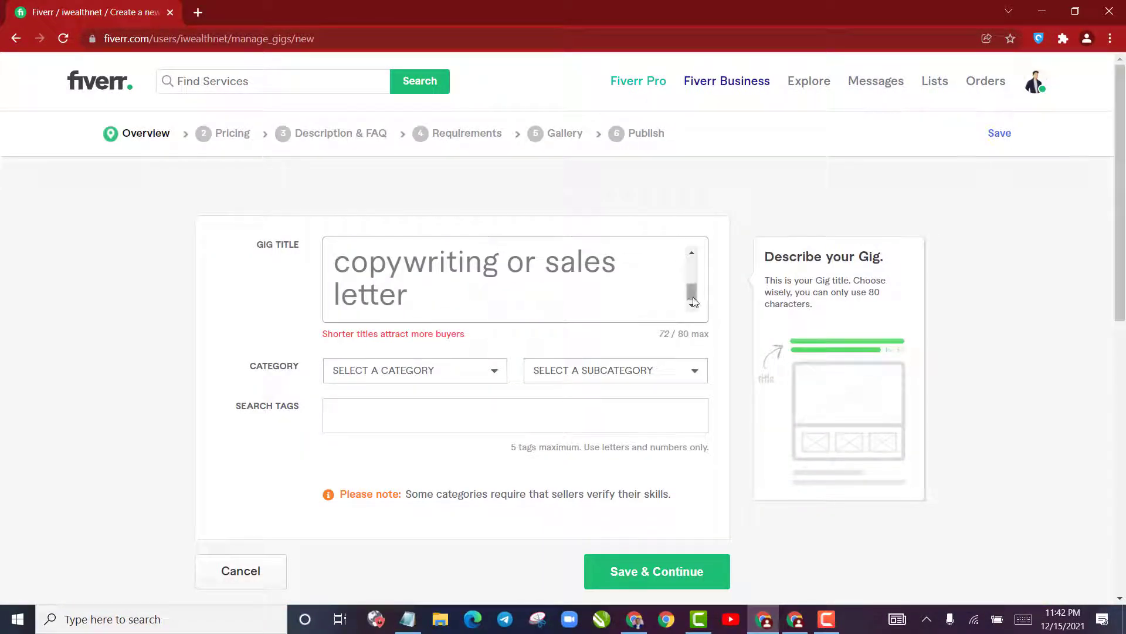
Review the full gig title in the Fiverr form and compare it with competing gig titles in the copywriting search results
scroll(692, 282, "up", 1)
left_click_drag(692, 279, 682, 251)
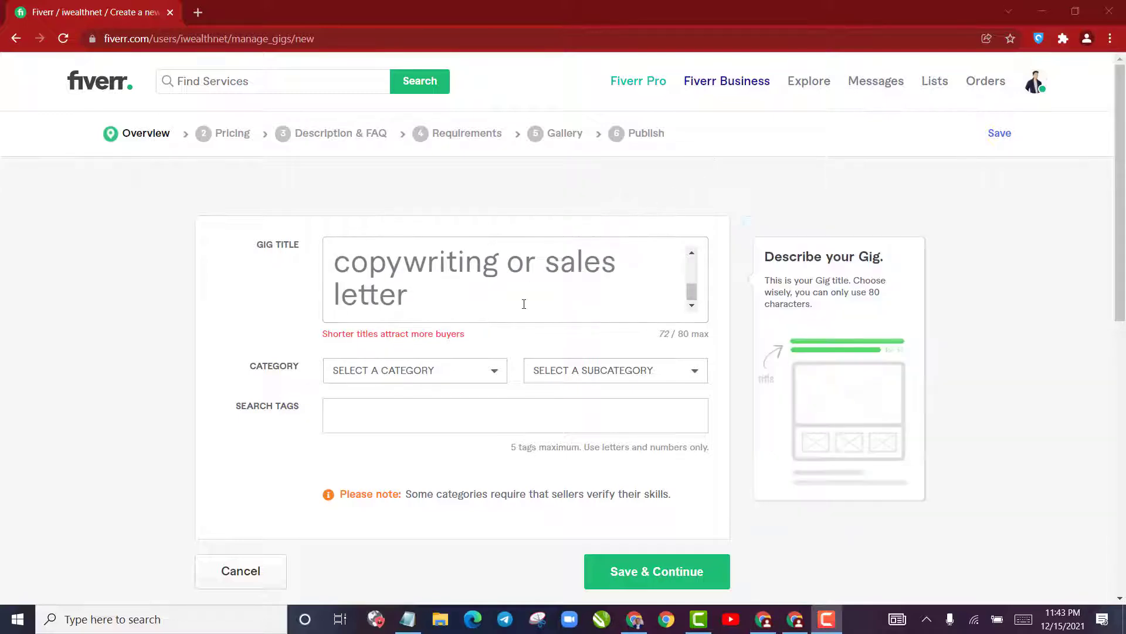
scroll(524, 304, "up", 2)
scroll(526, 303, "down", 2)
scroll(477, 292, "up", 3)
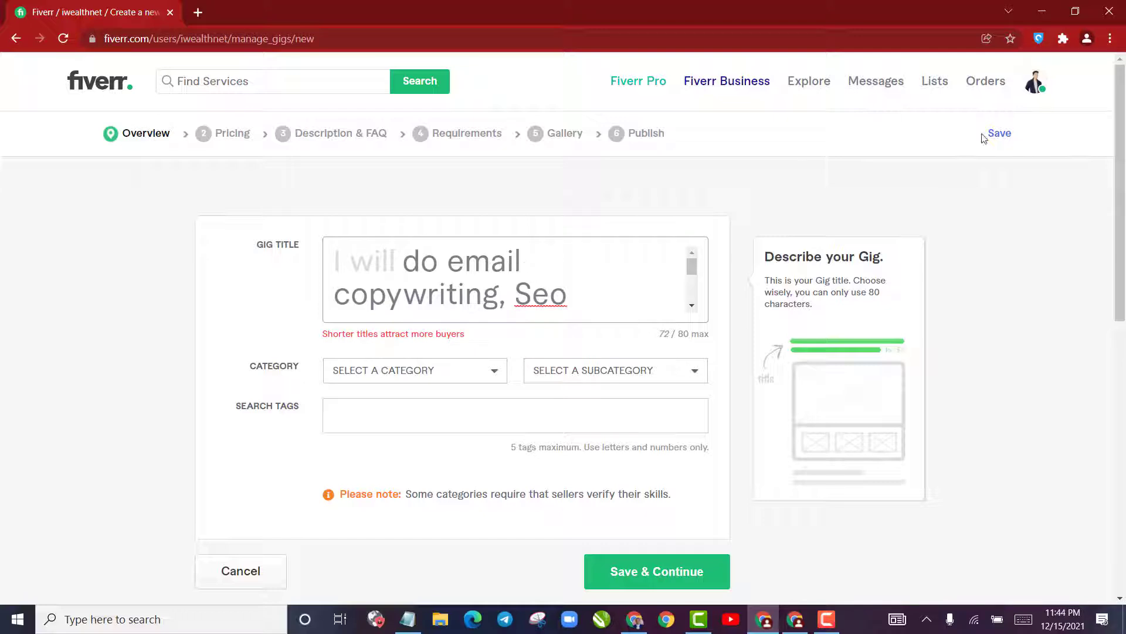
left_click(798, 622)
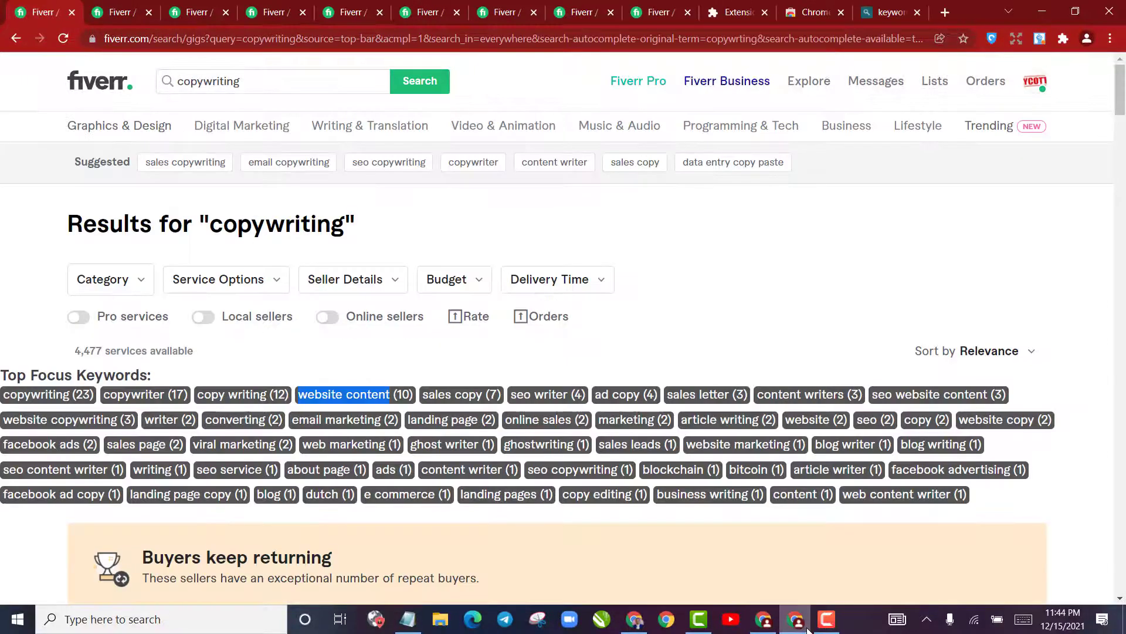
scroll(4, 135, "down", 3)
scroll(5, 132, "down", 10)
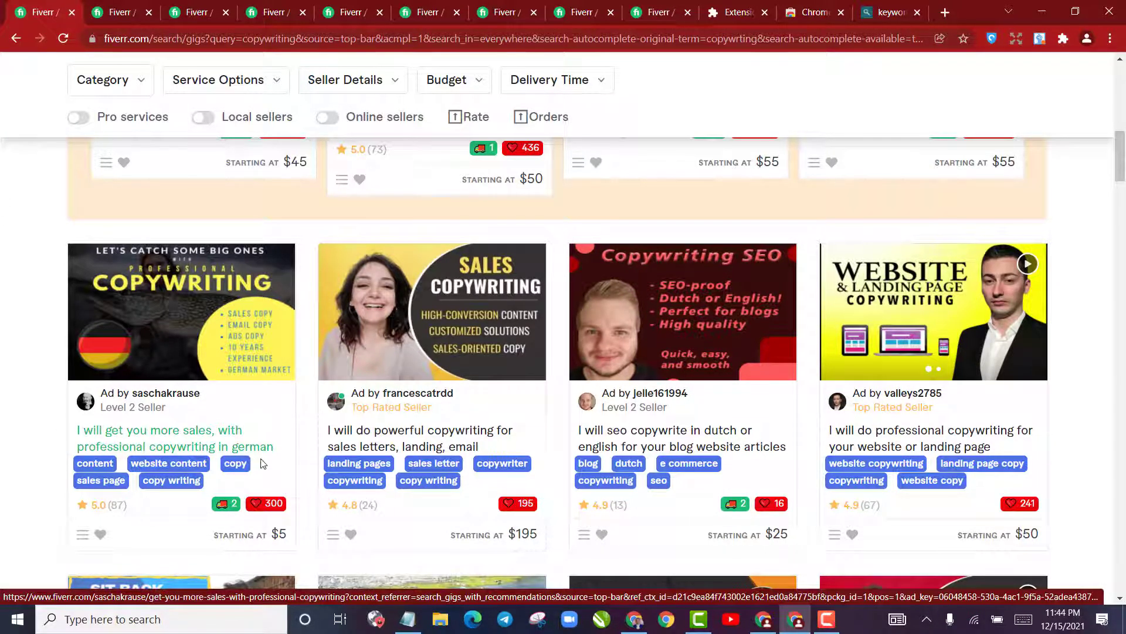
scroll(211, 431, "down", 4)
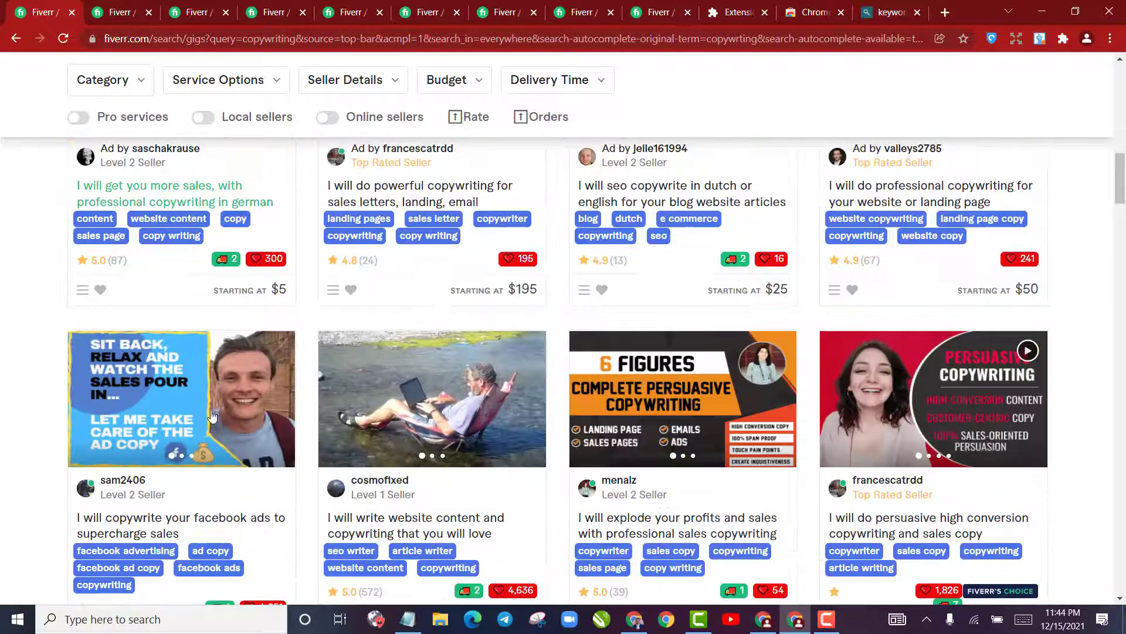
scroll(210, 430, "down", 4)
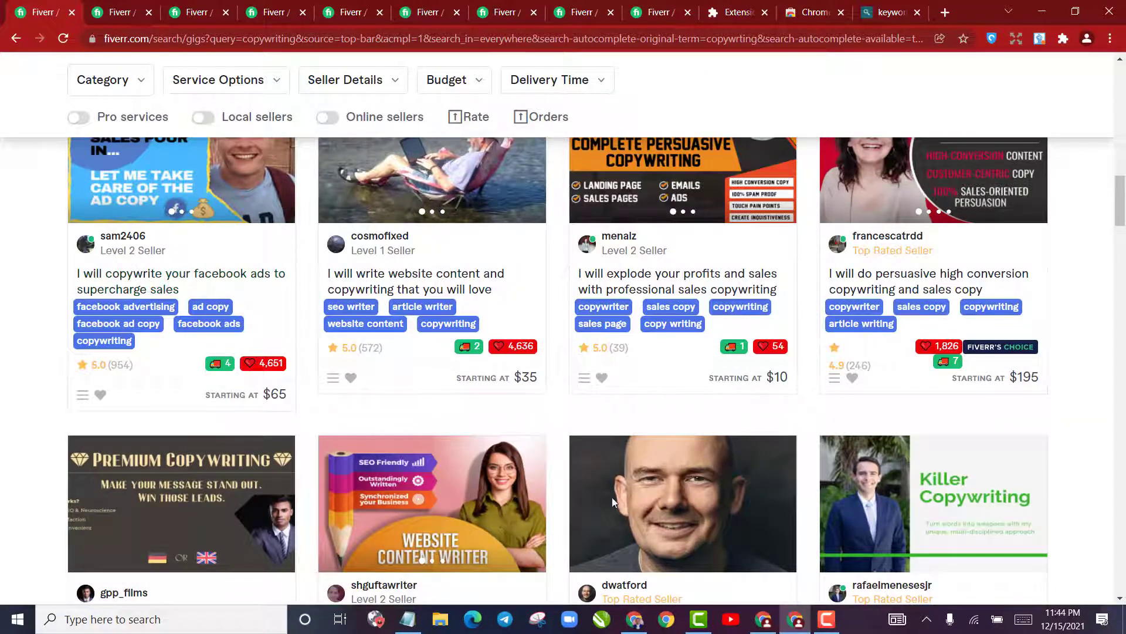
left_click(1042, 12)
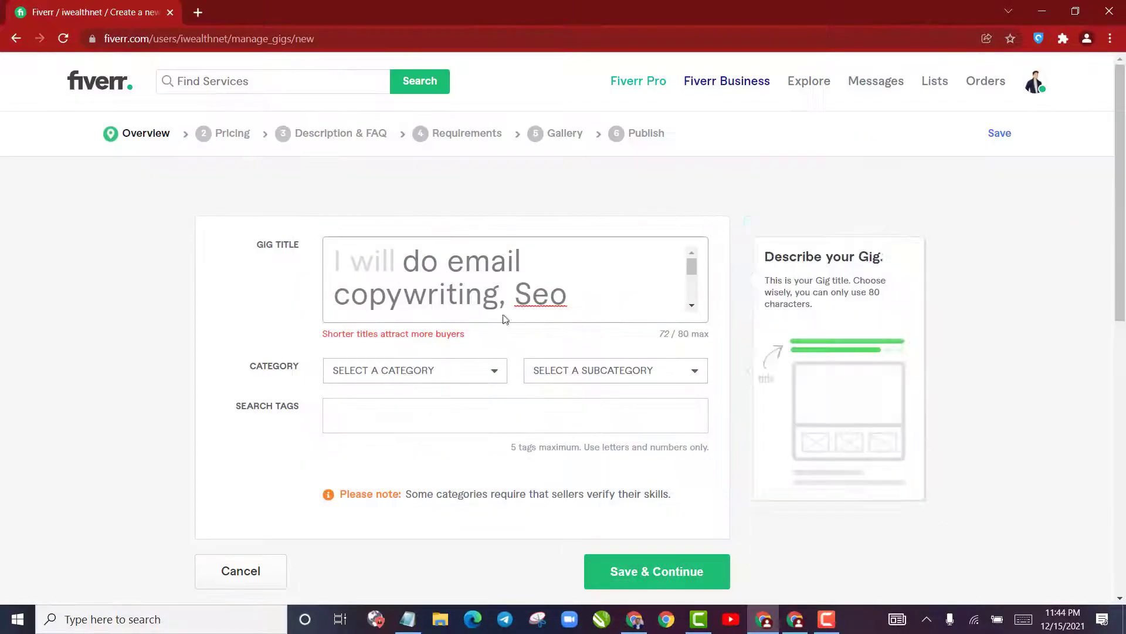
scroll(596, 283, "down", 2)
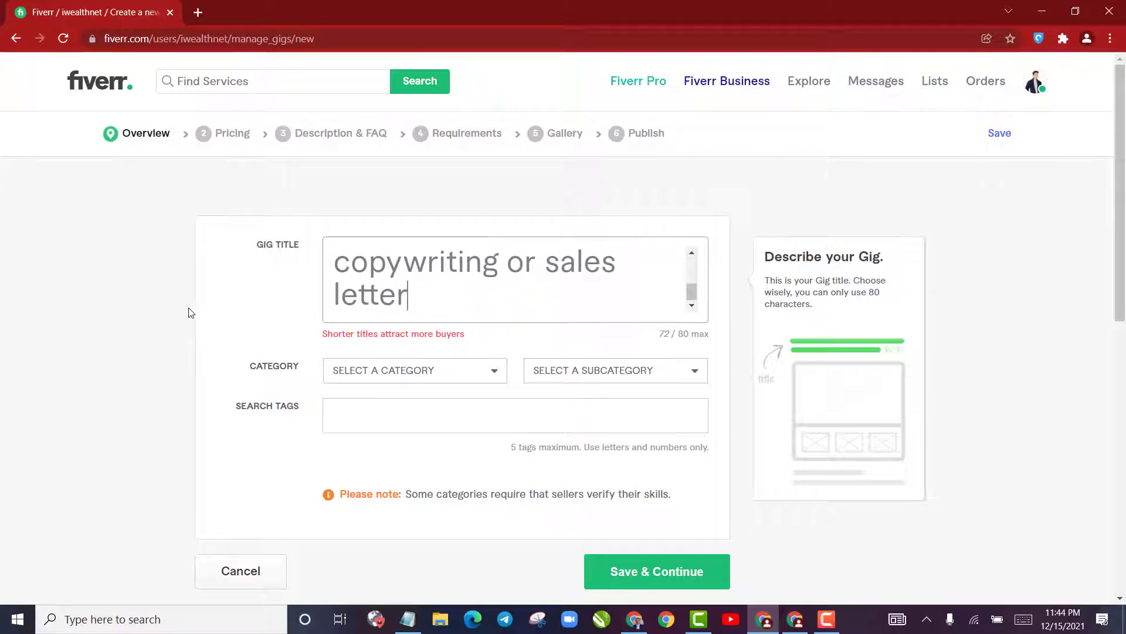
Set the gig category to Writing & Translation and look through its available subcategories
left_click(423, 378)
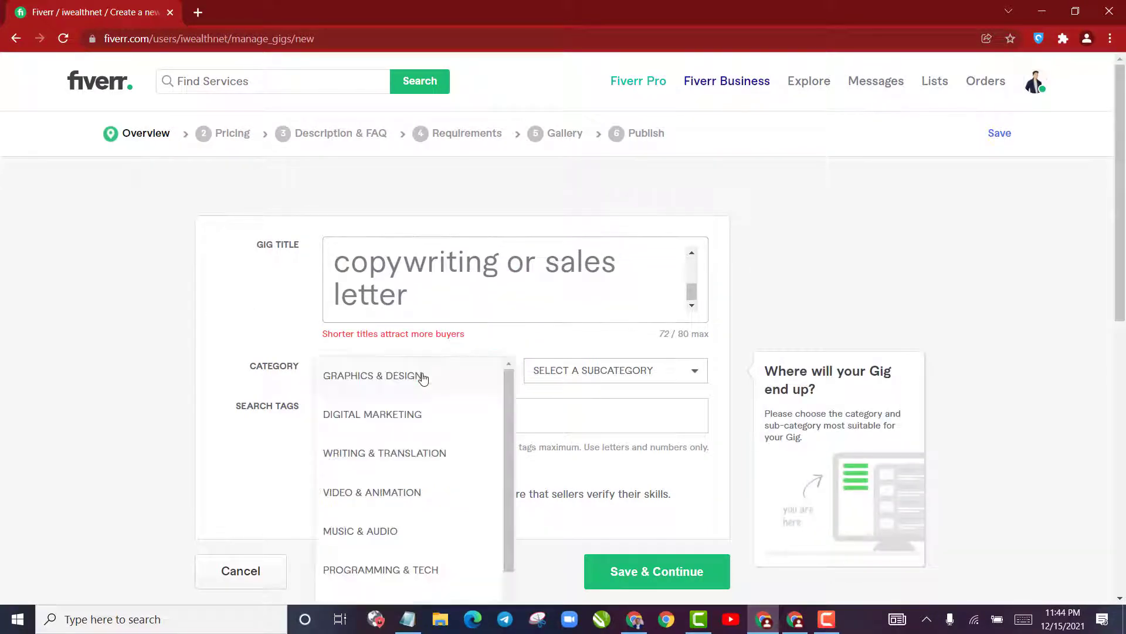
left_click(411, 463)
left_click(575, 378)
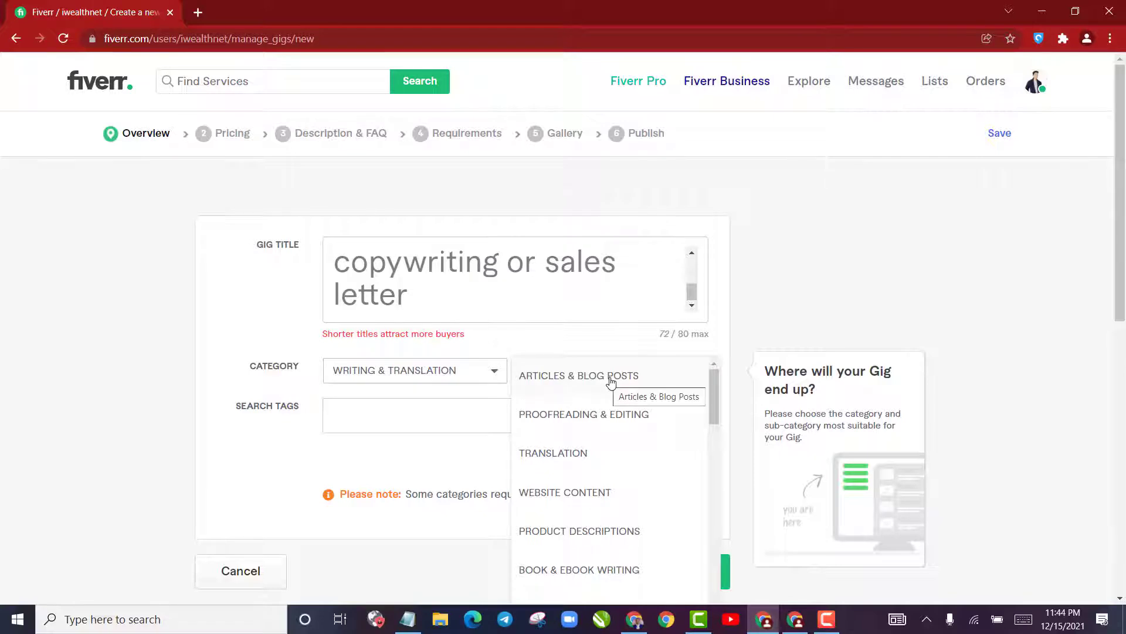
scroll(644, 441, "down", 8)
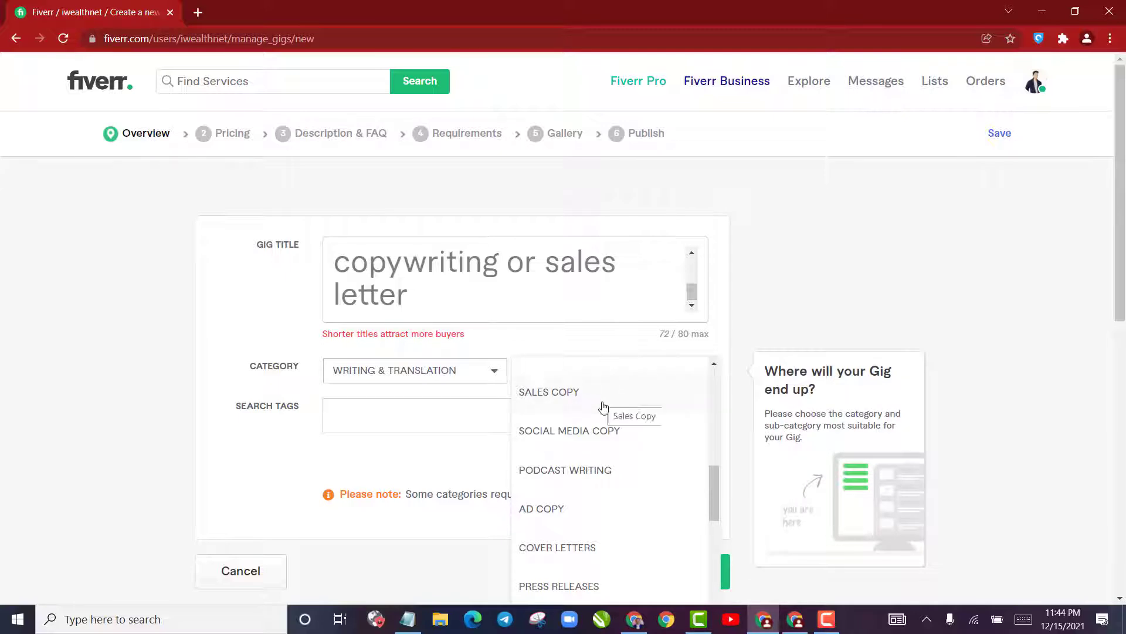
scroll(604, 406, "up", 7)
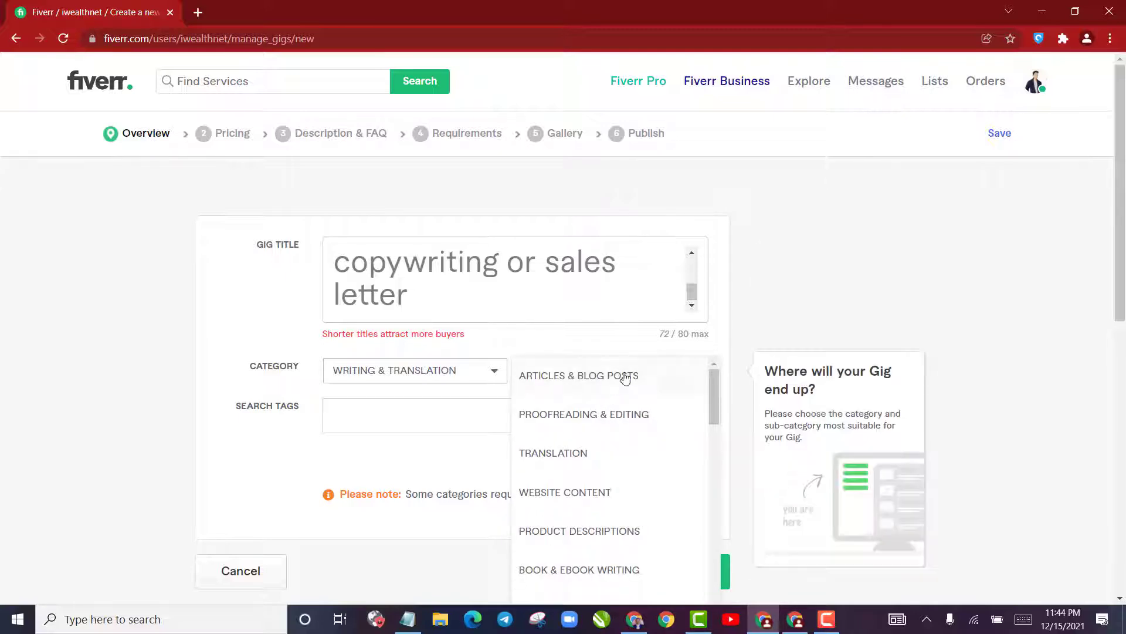
scroll(611, 504, "down", 10)
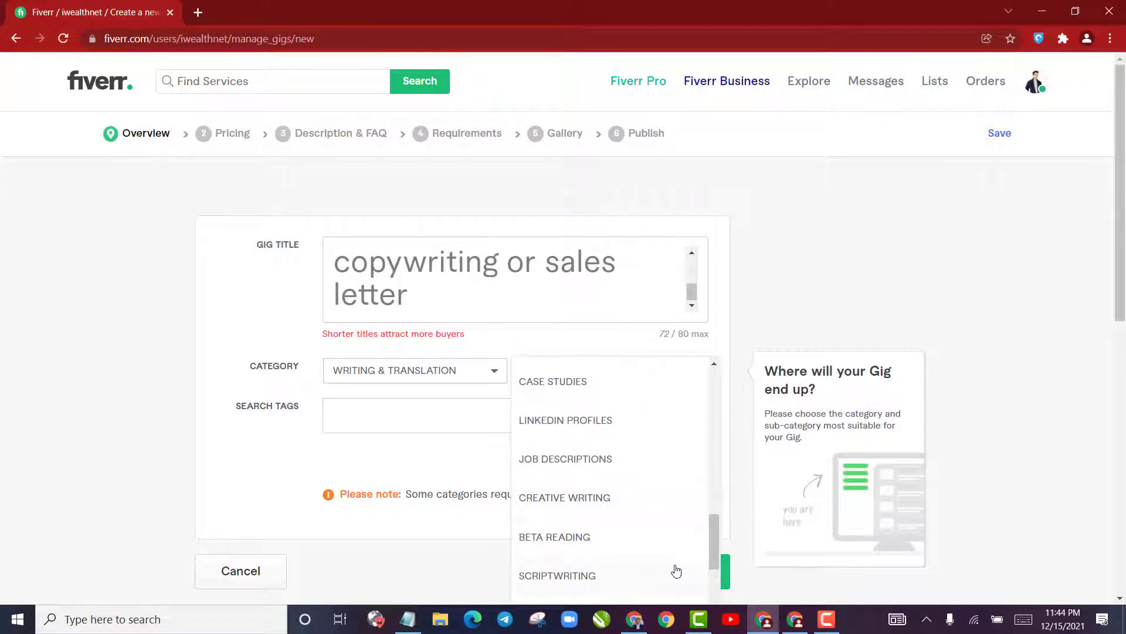
scroll(675, 570, "down", 3)
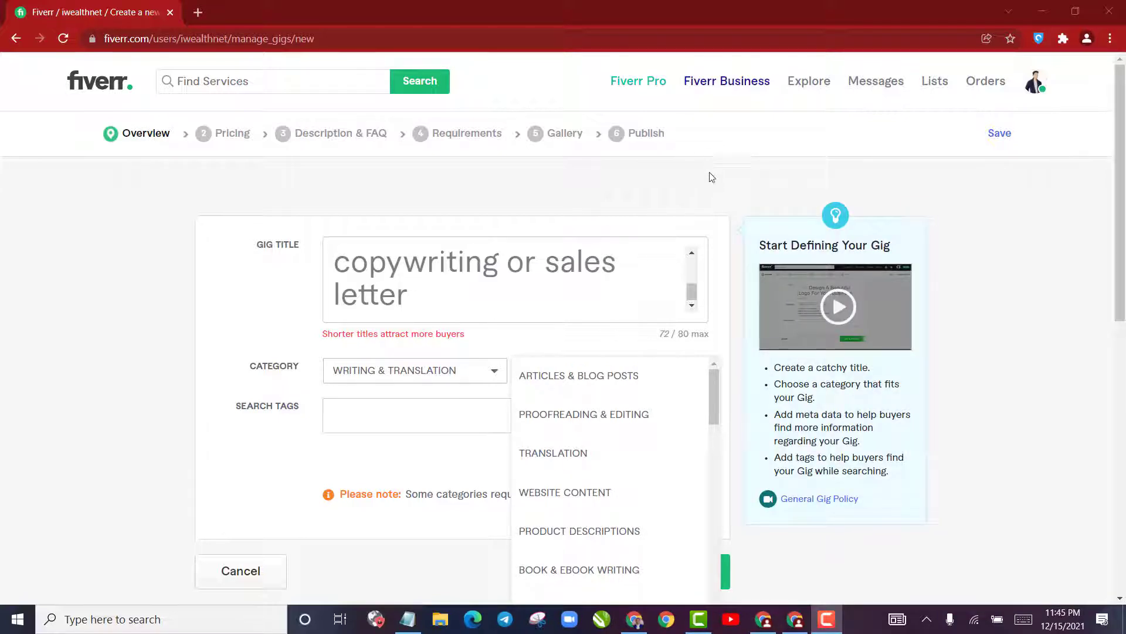
scroll(580, 475, "down", 5)
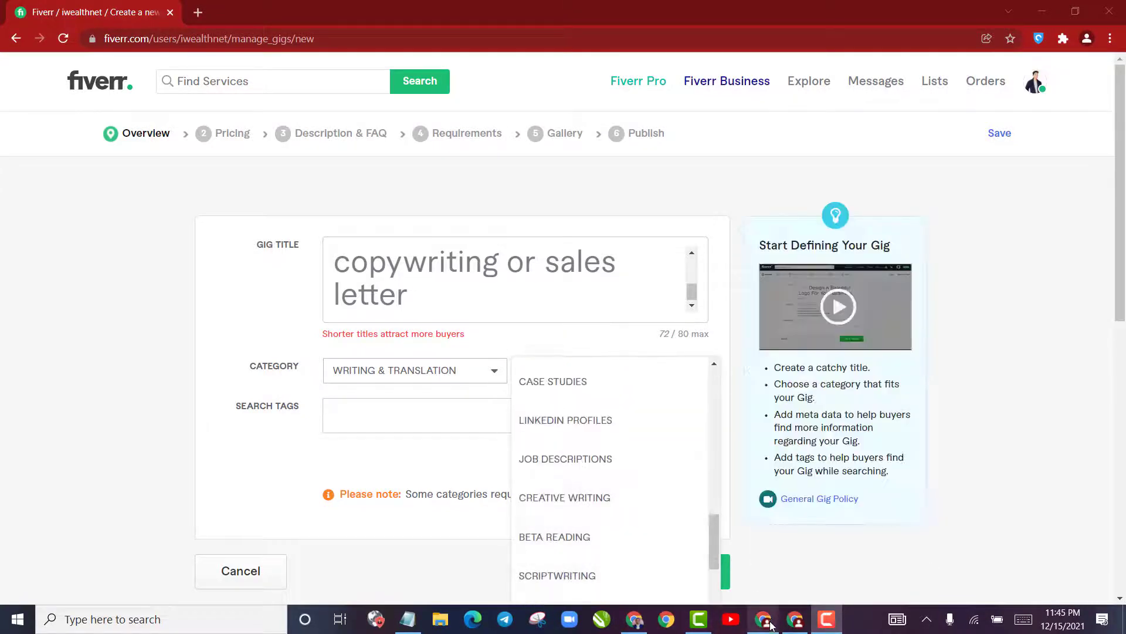
Open the competing gig for professional website or print ad copywriting to check its category, and review other copywriting search results
left_click(795, 619)
scroll(214, 384, "up", 14)
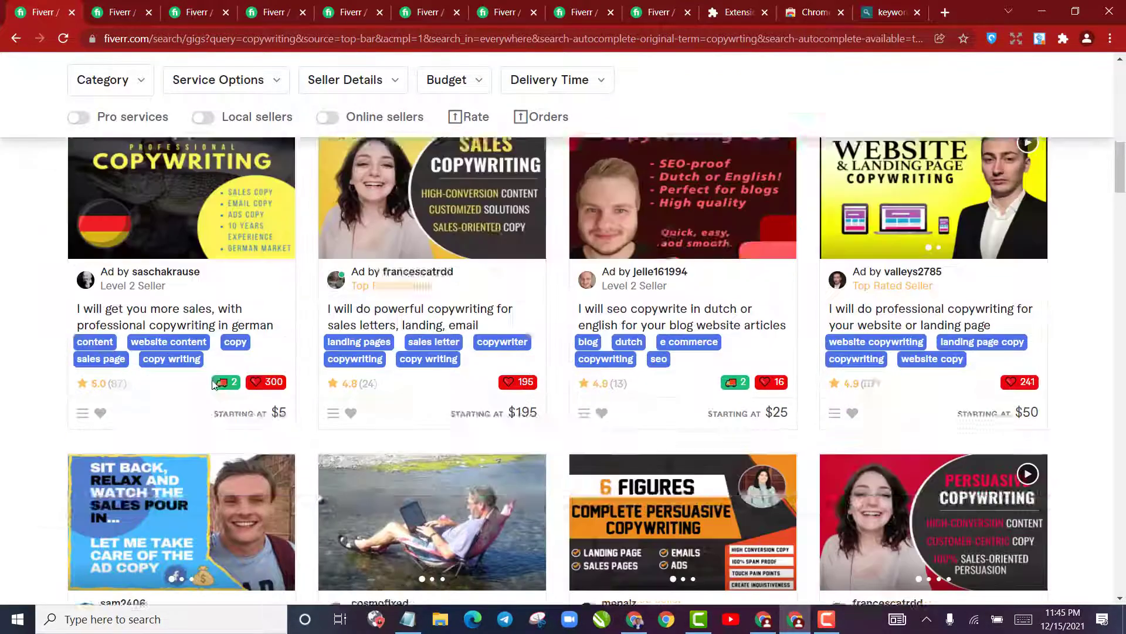
scroll(210, 387, "down", 4)
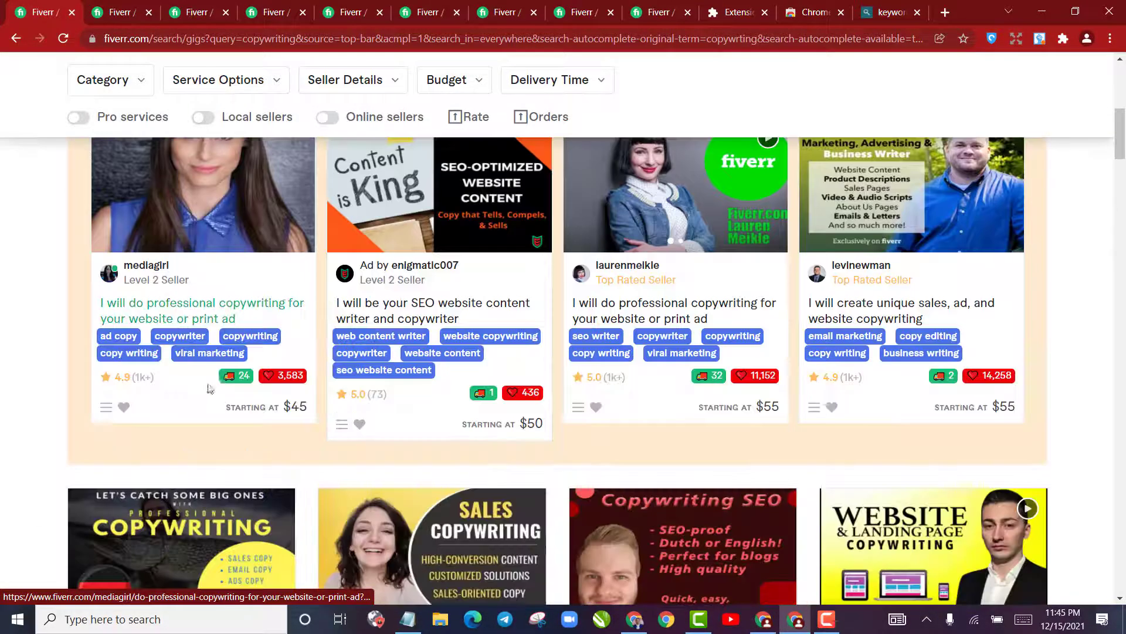
right_click(212, 303)
left_click(260, 314)
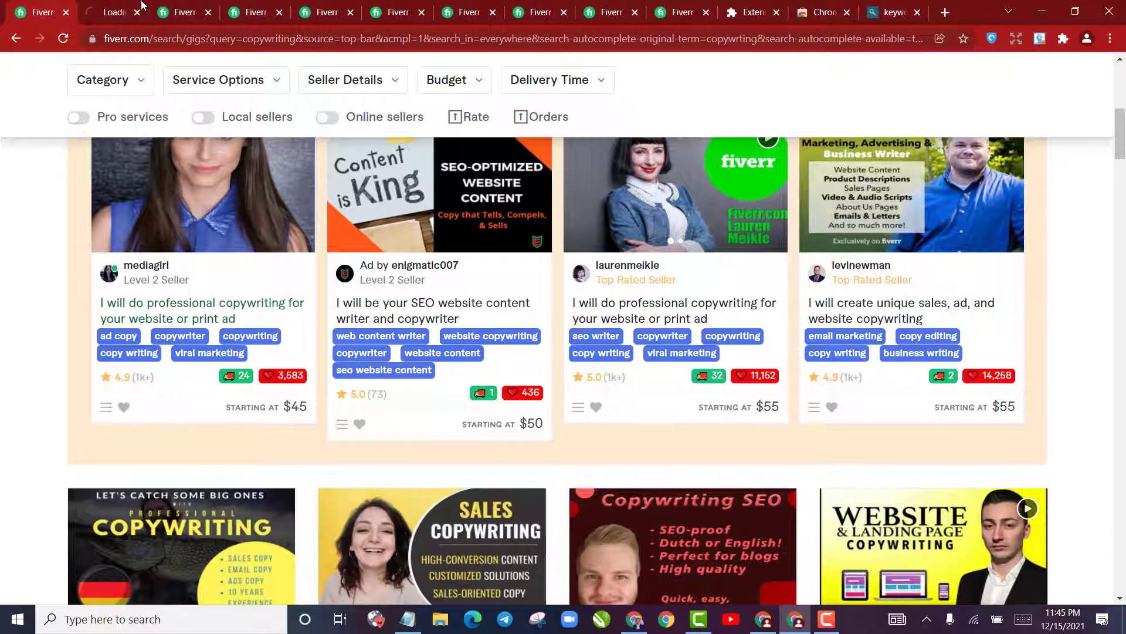
left_click(186, 6)
left_click(266, 8)
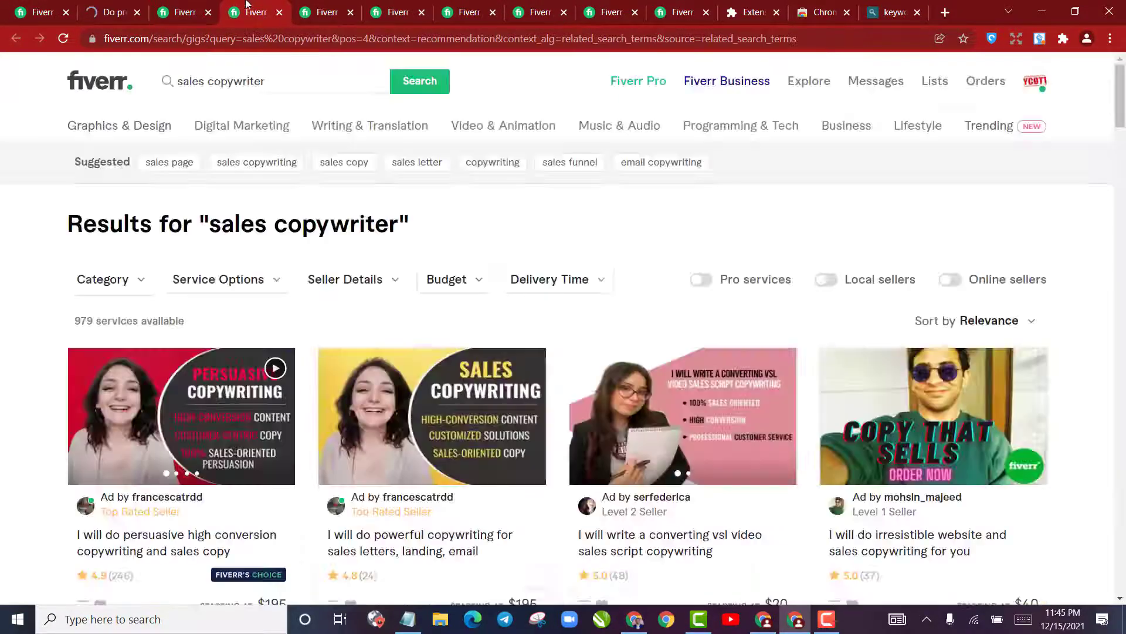
left_click(113, 12)
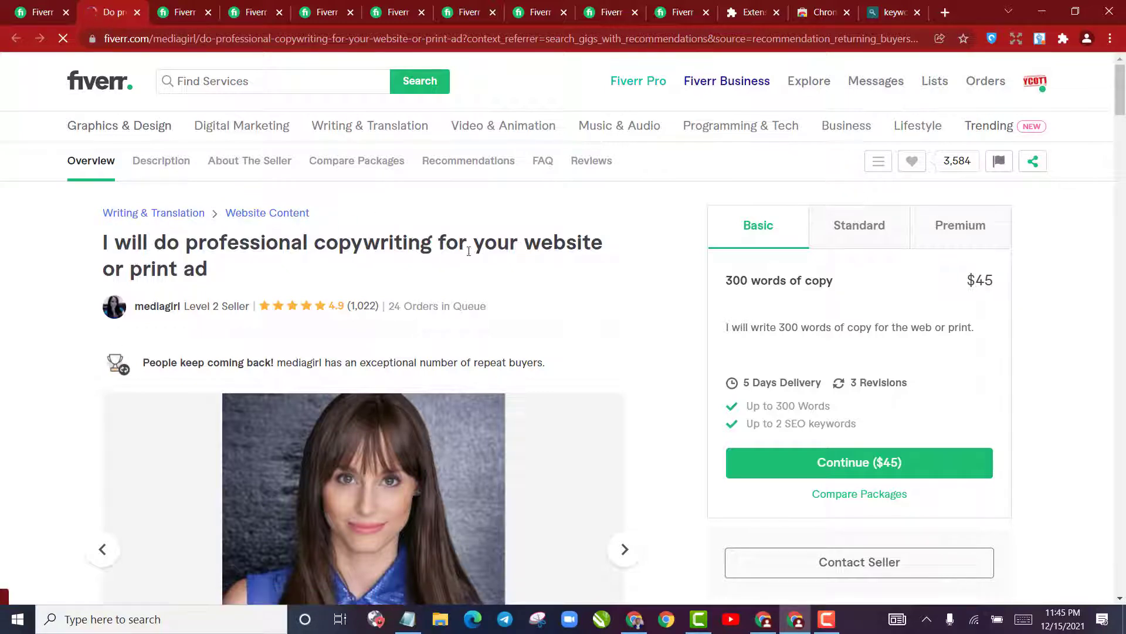
key("ctrl+shift+Tab")
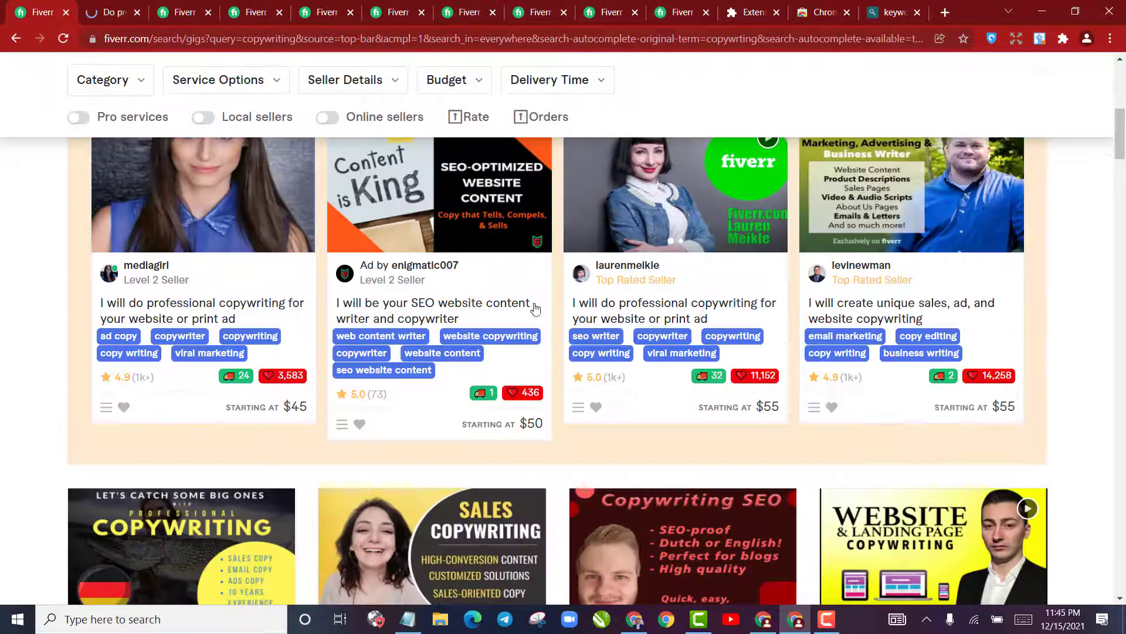
scroll(757, 342, "down", 4)
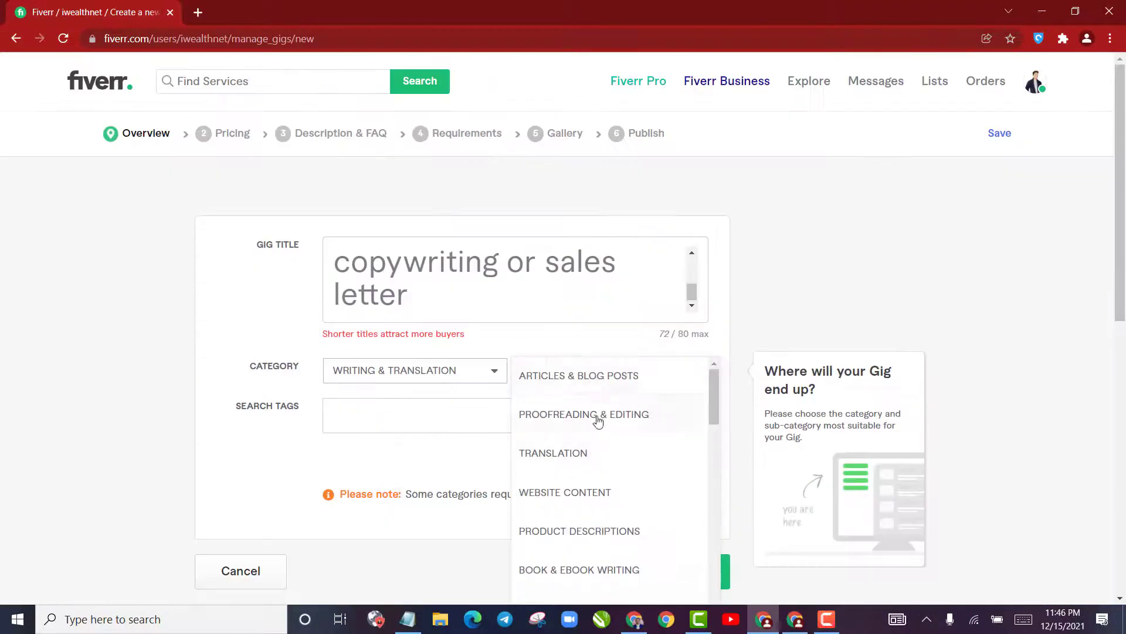
scroll(595, 464, "down", 3)
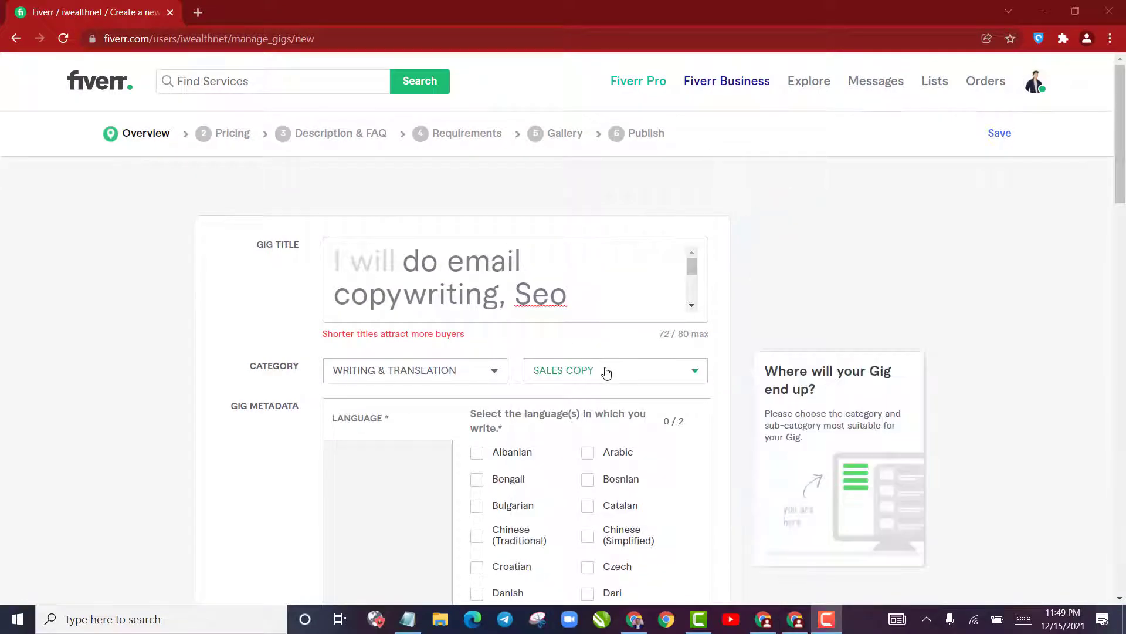
Choose the Sales Copy subcategory and select English as the gig's writing language
left_click(605, 373)
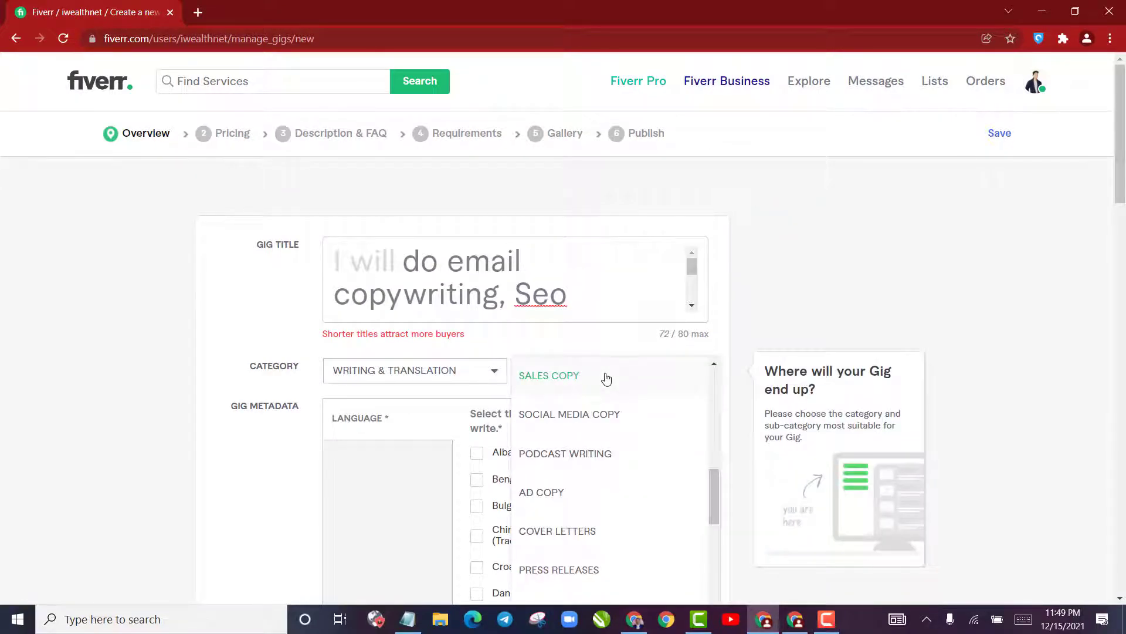
left_click(605, 376)
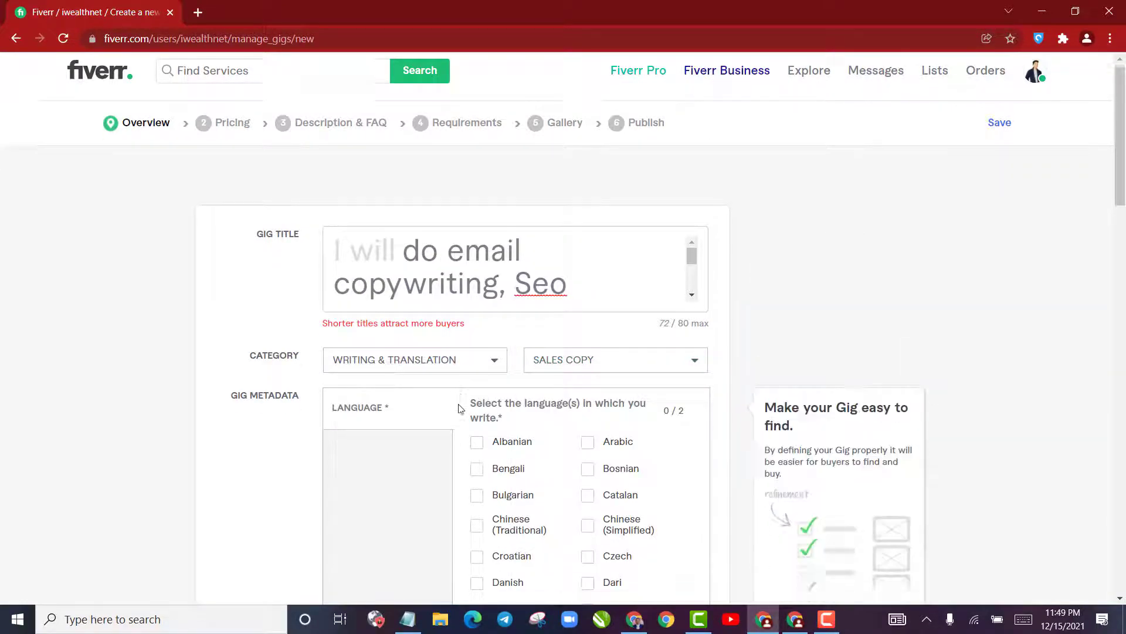
scroll(402, 292, "down", 4)
scroll(389, 283, "up", 4)
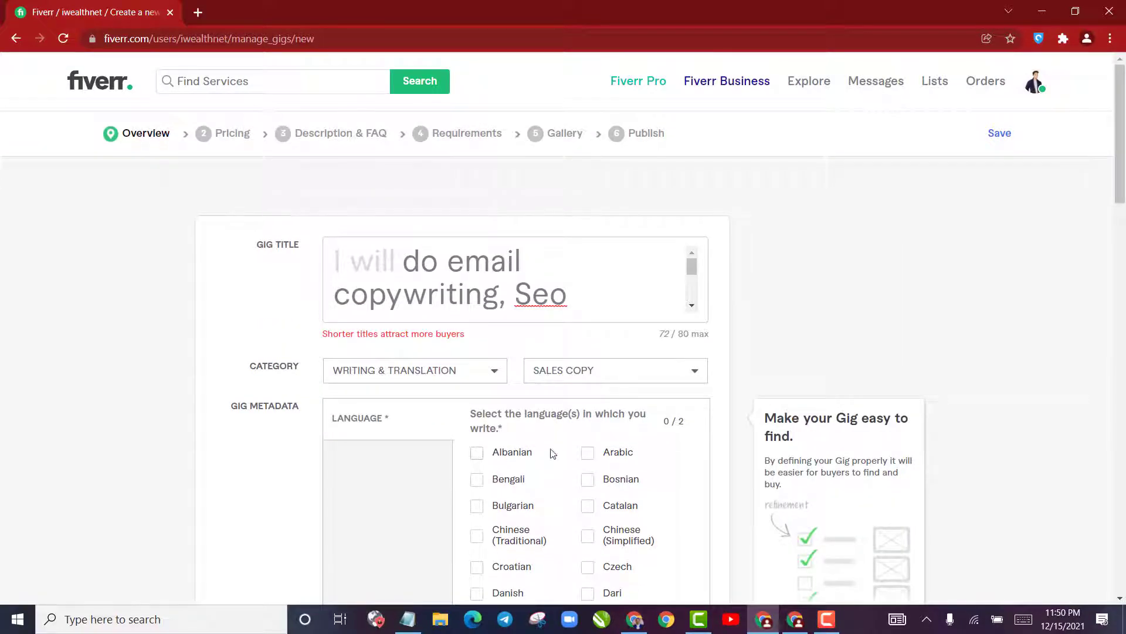
scroll(563, 451, "down", 4)
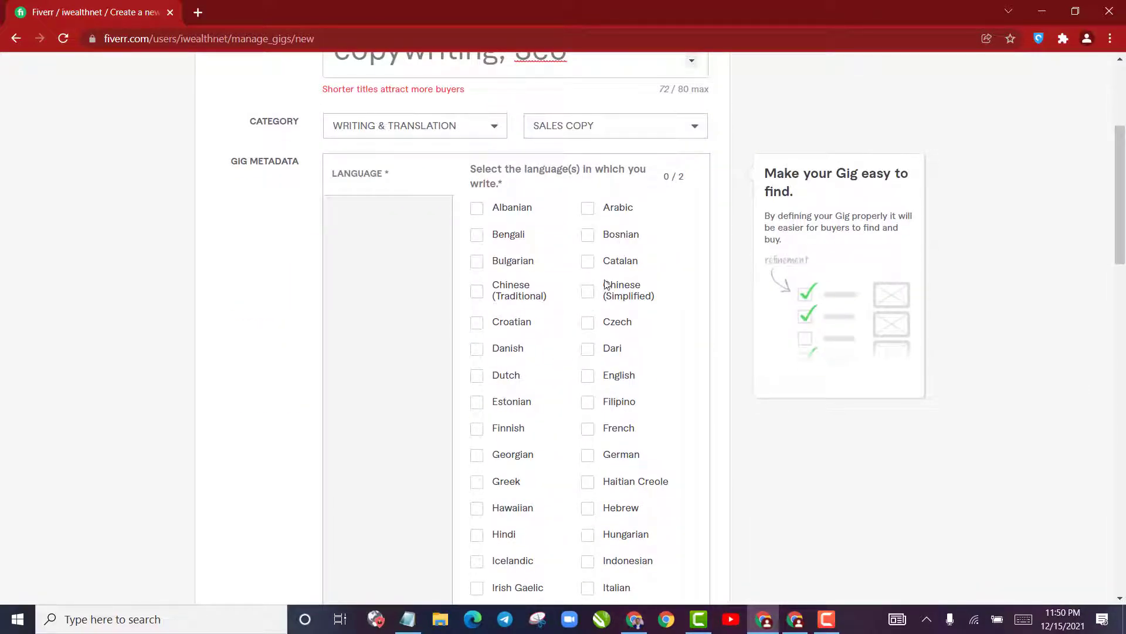
left_click(588, 376)
Copy the keyword "sales copywriting" from the Notepad list and add it as the first search tag in the gig form
left_click_drag(1124, 224, 1124, 441)
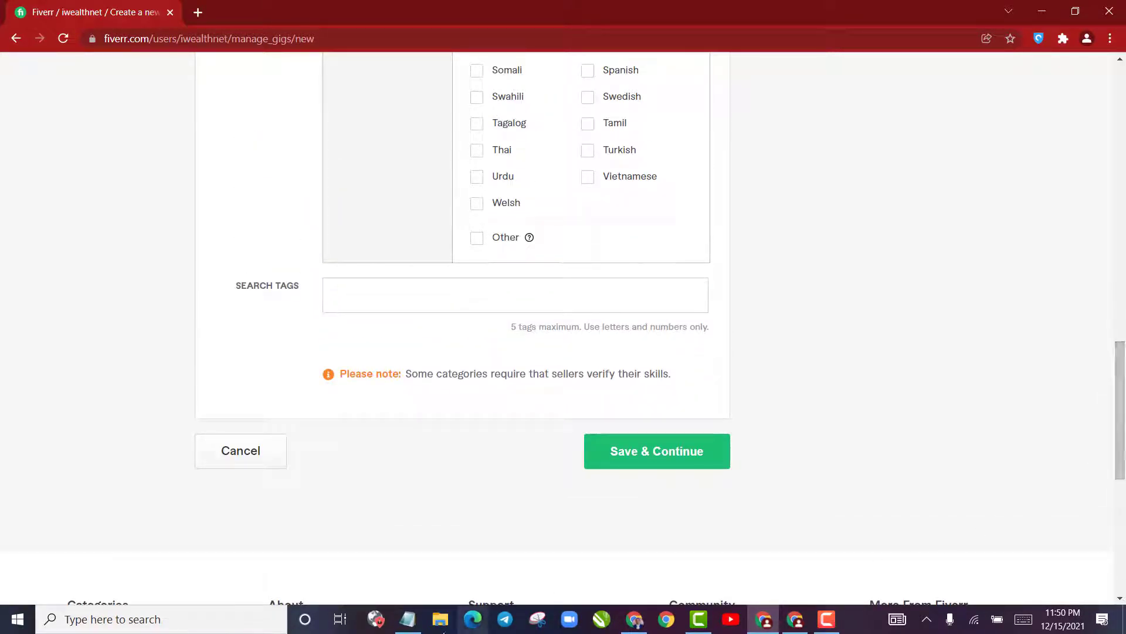
left_click(408, 619)
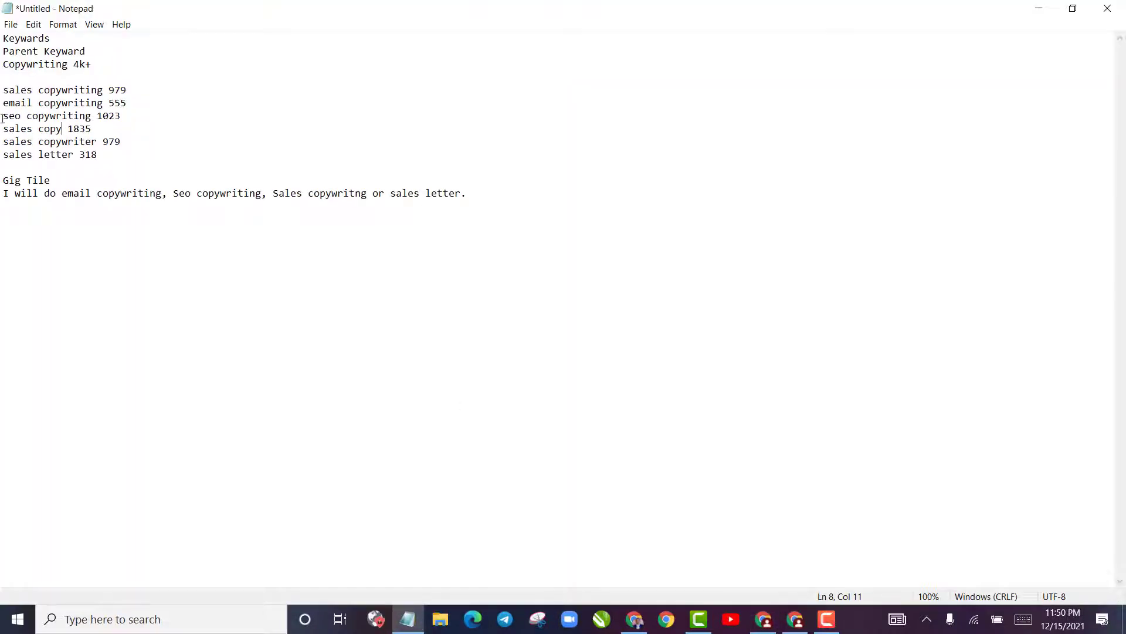
left_click_drag(2, 92, 98, 93)
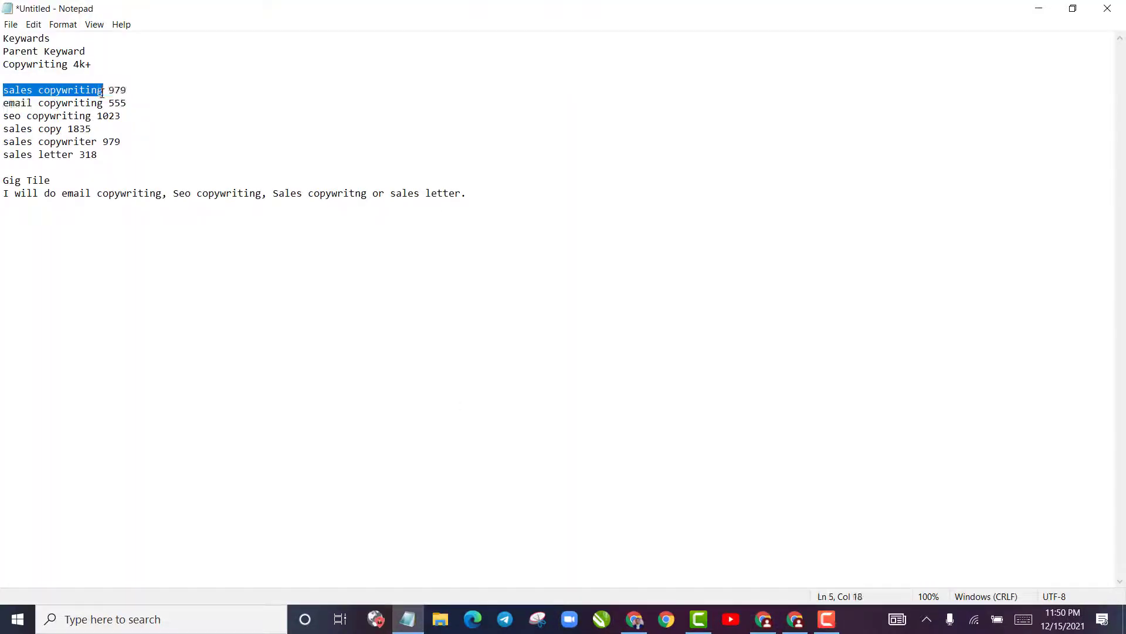
left_click(634, 619)
left_click(634, 621)
left_click(787, 624)
left_click(764, 622)
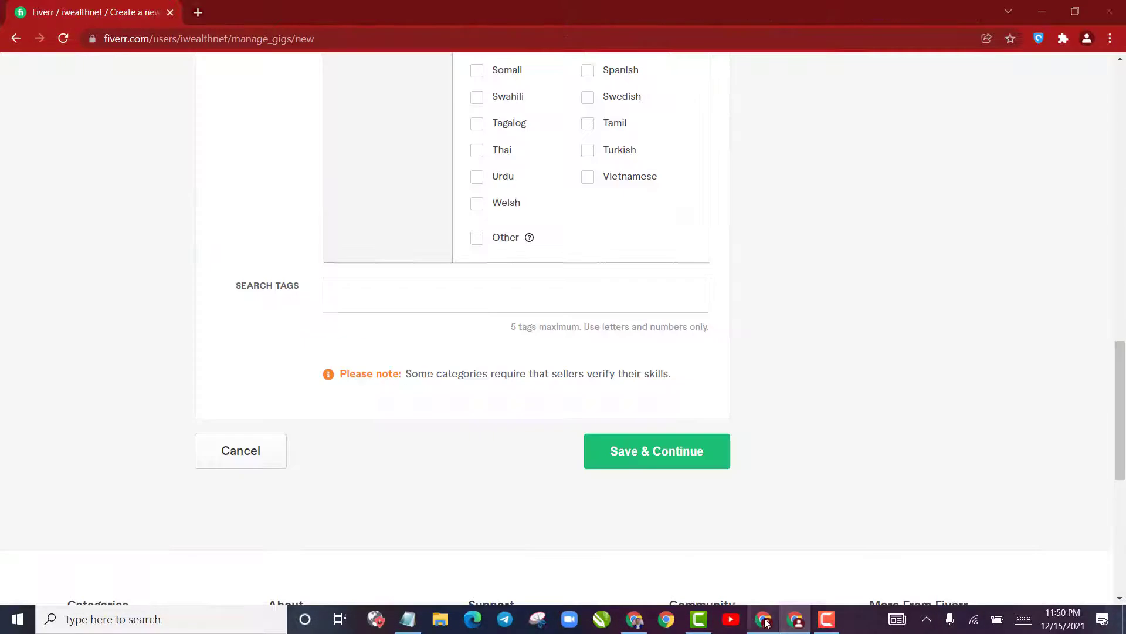
left_click(476, 305)
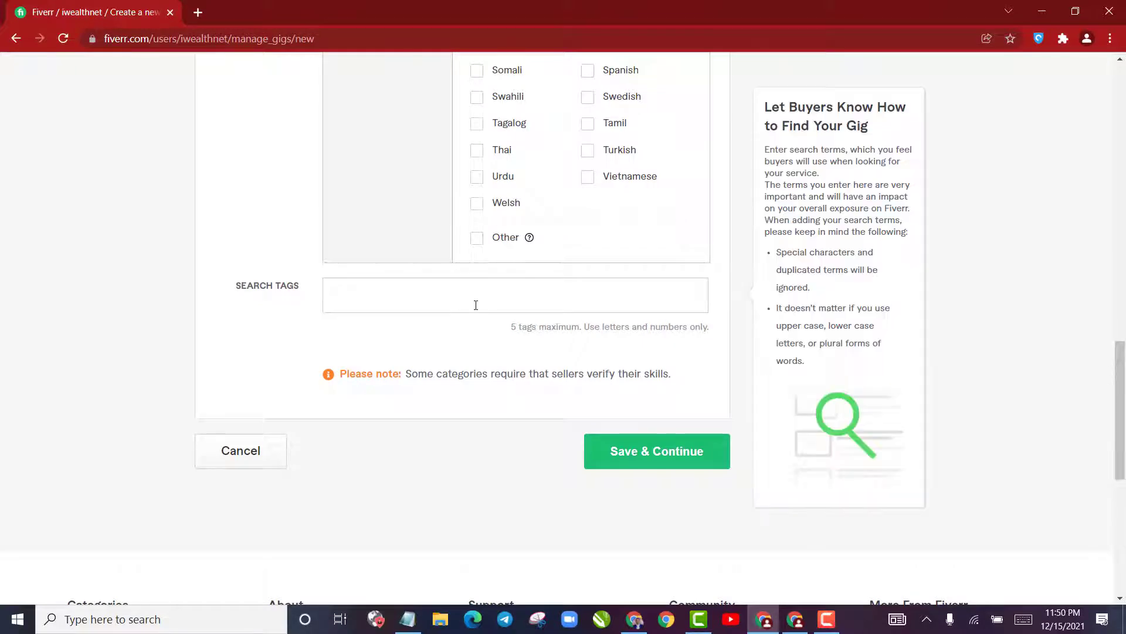
key("ctrl+v")
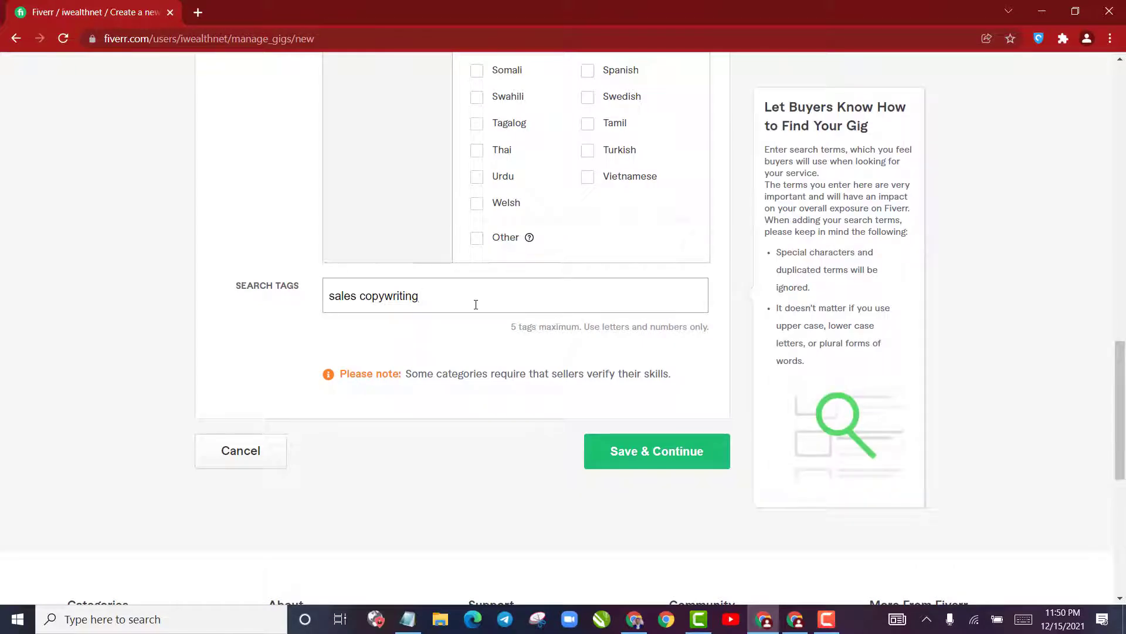
key("Return")
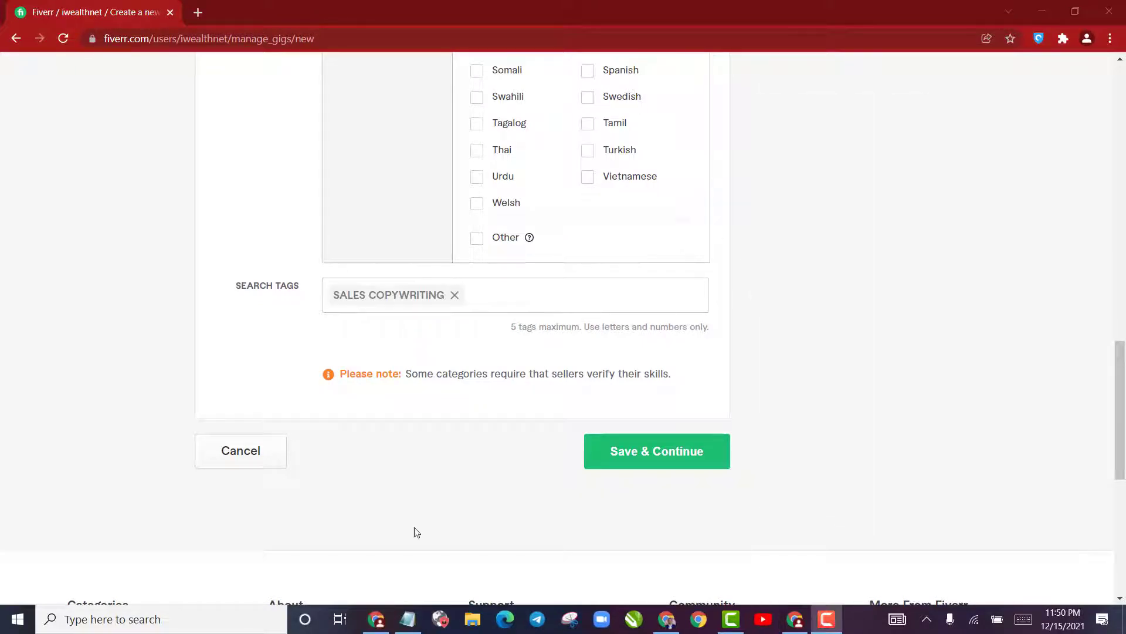
Copy the keyword "email copywriting" from Notepad and add it as the second search tag
left_click(408, 619)
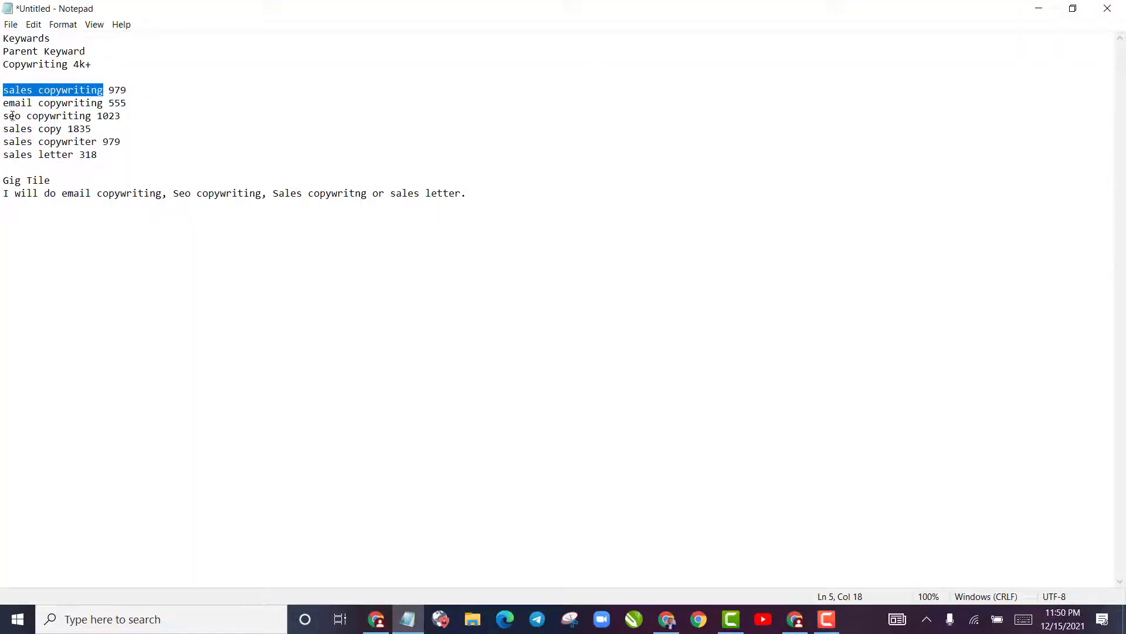
mouse_move(5, 108)
left_mouse_down()
mouse_move(101, 105)
mouse_move(2, 108)
left_mouse_up()
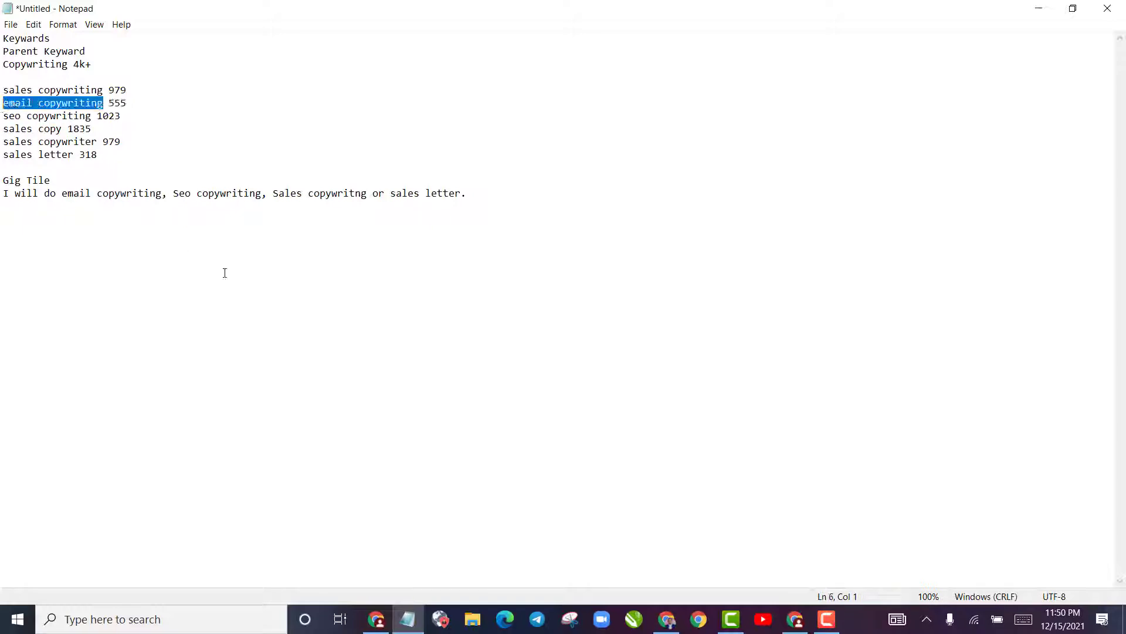
left_click(376, 619)
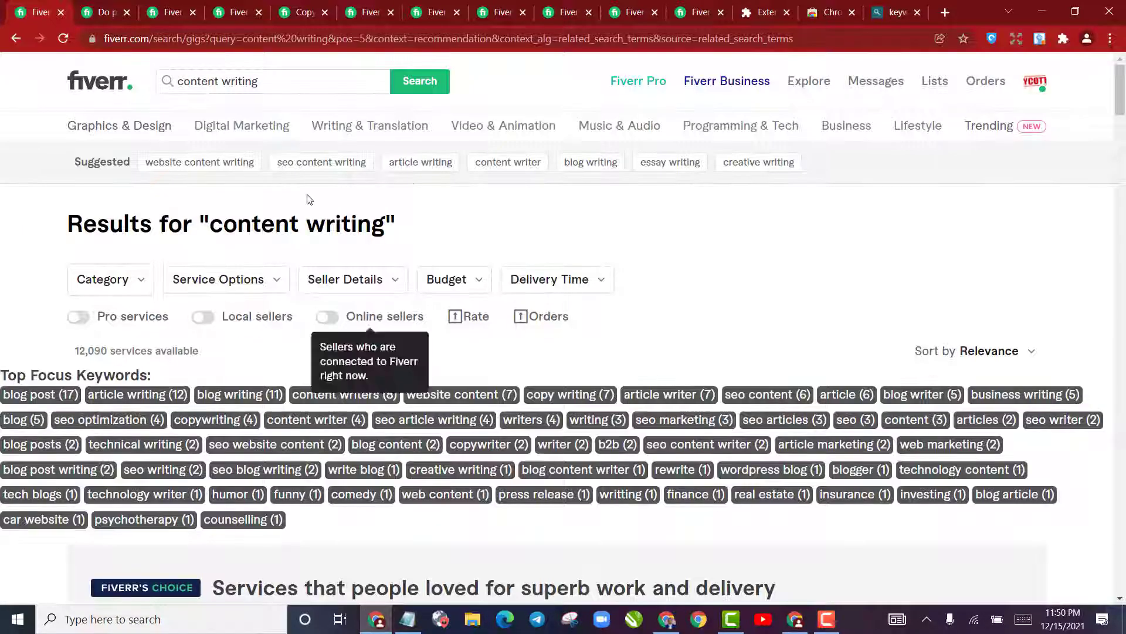
left_click(408, 619)
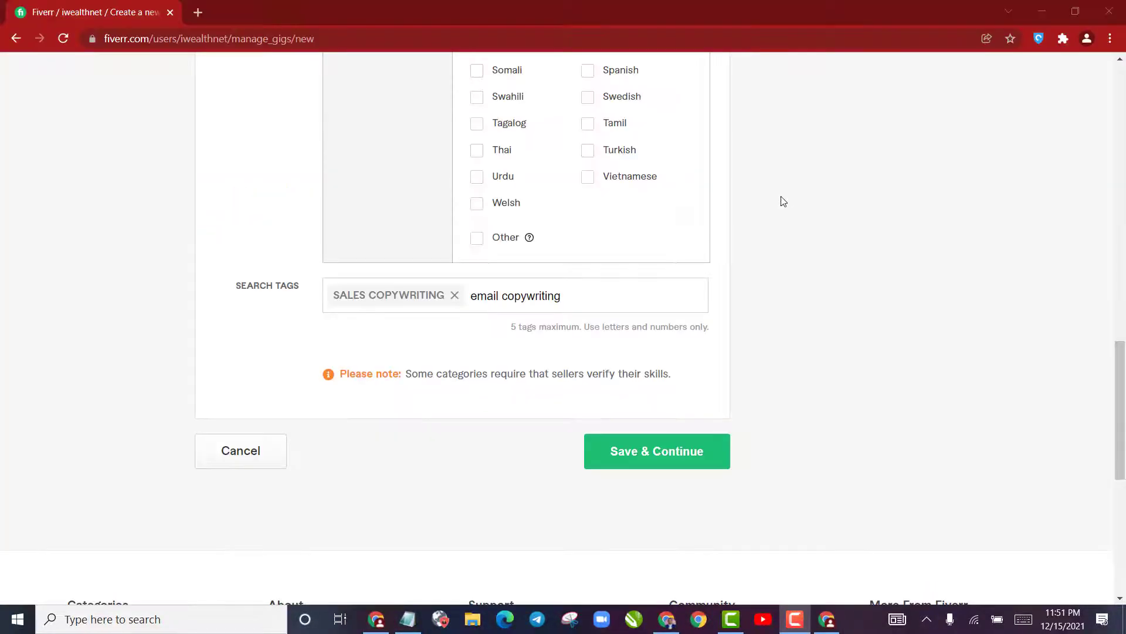
key("Return")
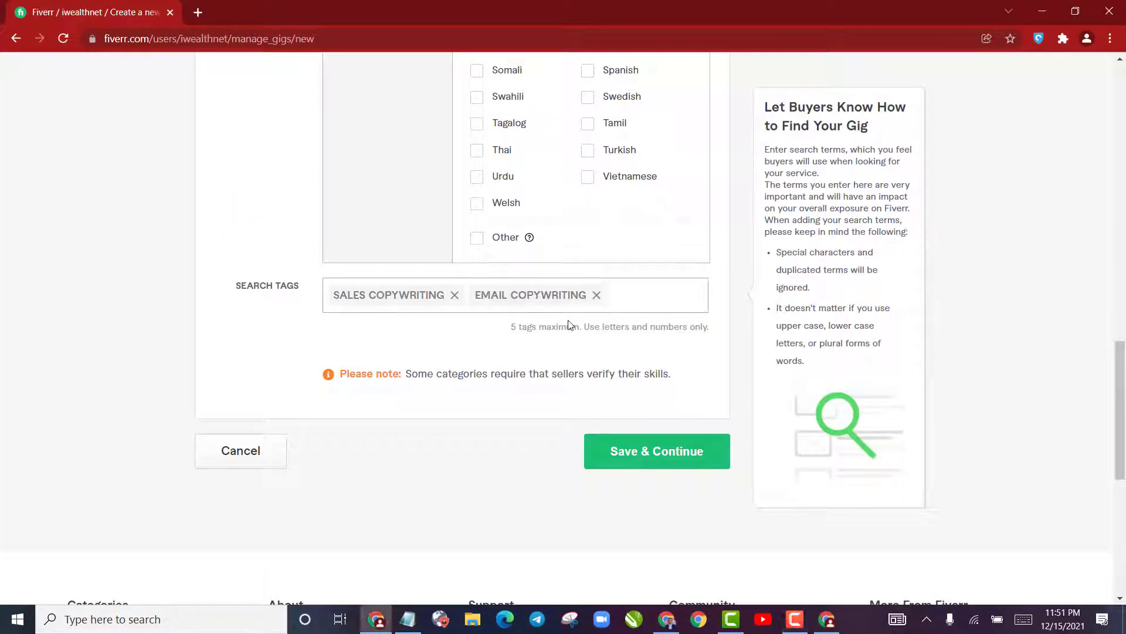
Copy the keyword "seo copywriting" from the Notepad list and add it as the third search tag
left_click(409, 619)
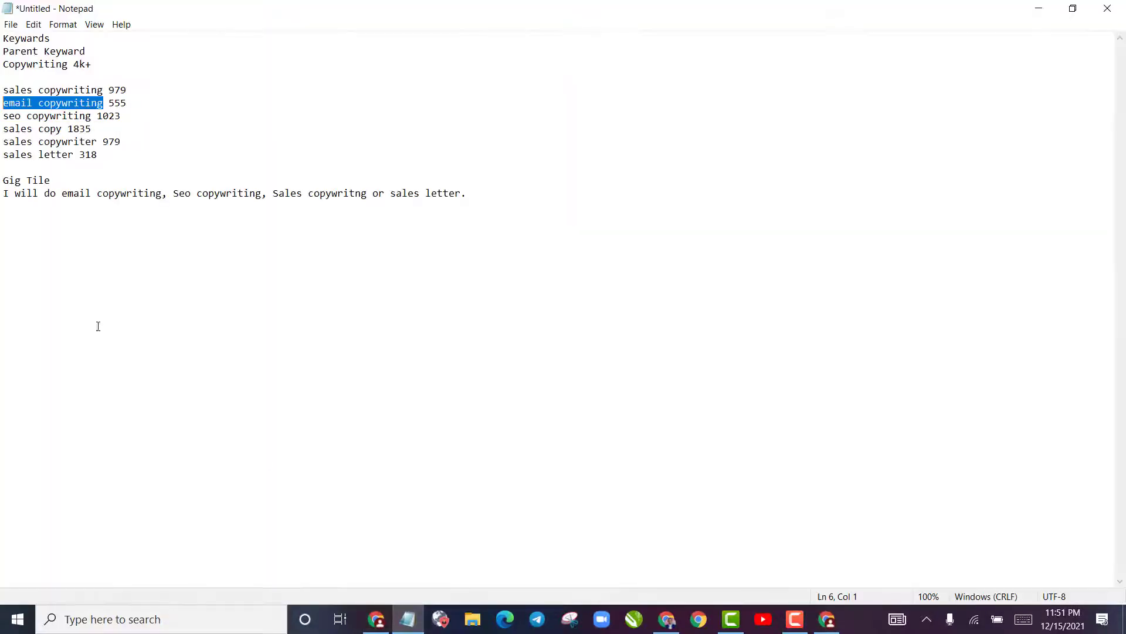
left_click_drag(7, 116, 91, 119)
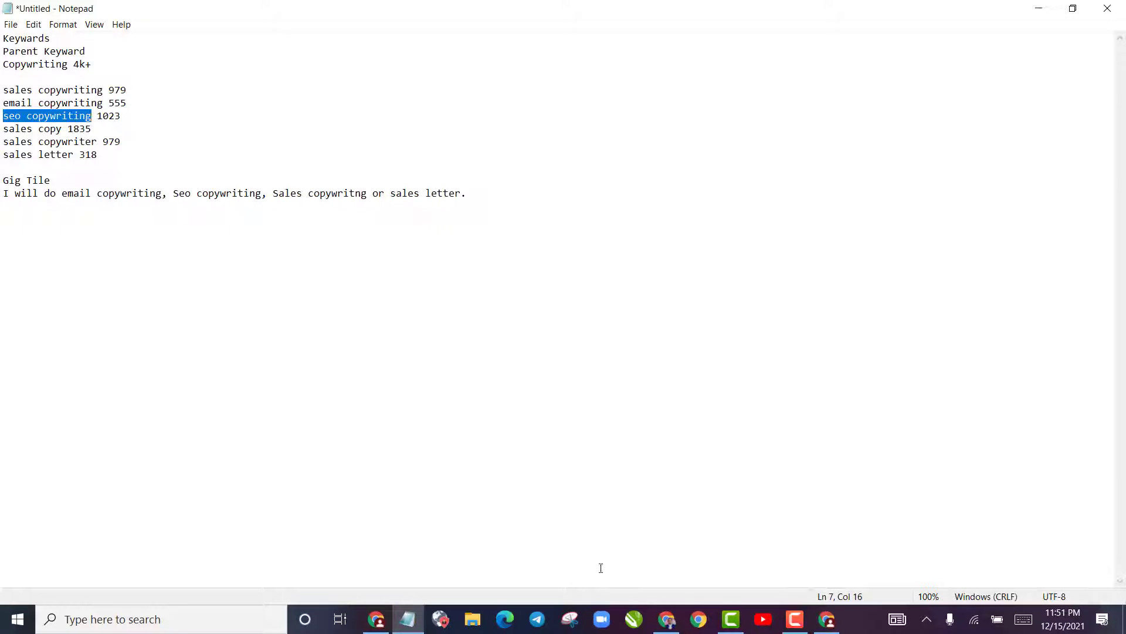
left_click(376, 619)
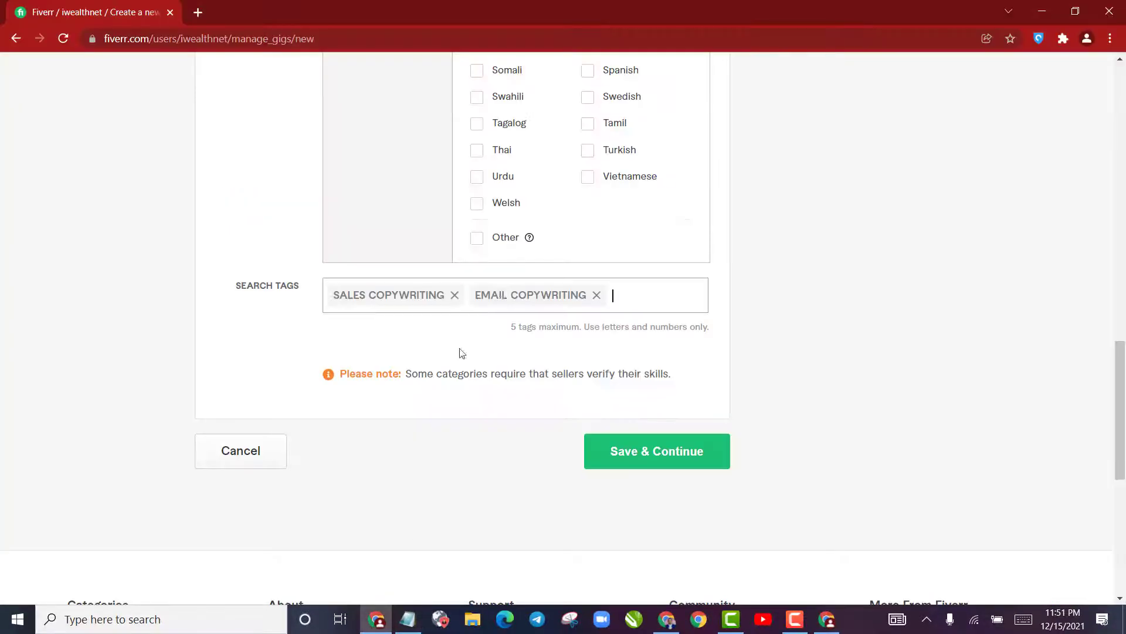
left_click(641, 290)
type("seo copywriting")
key("Return")
left_click(393, 536)
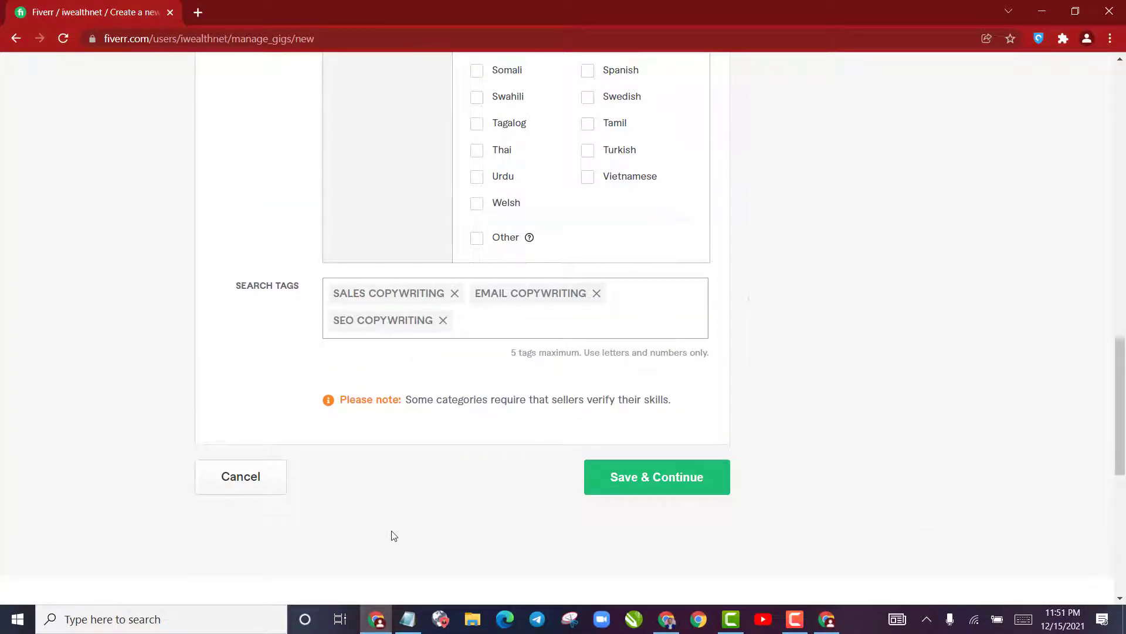
Copy the keyword "sales copy" from Notepad and add it as the fourth search tag in the gig form
left_click(408, 627)
left_click_drag(3, 130, 82, 128)
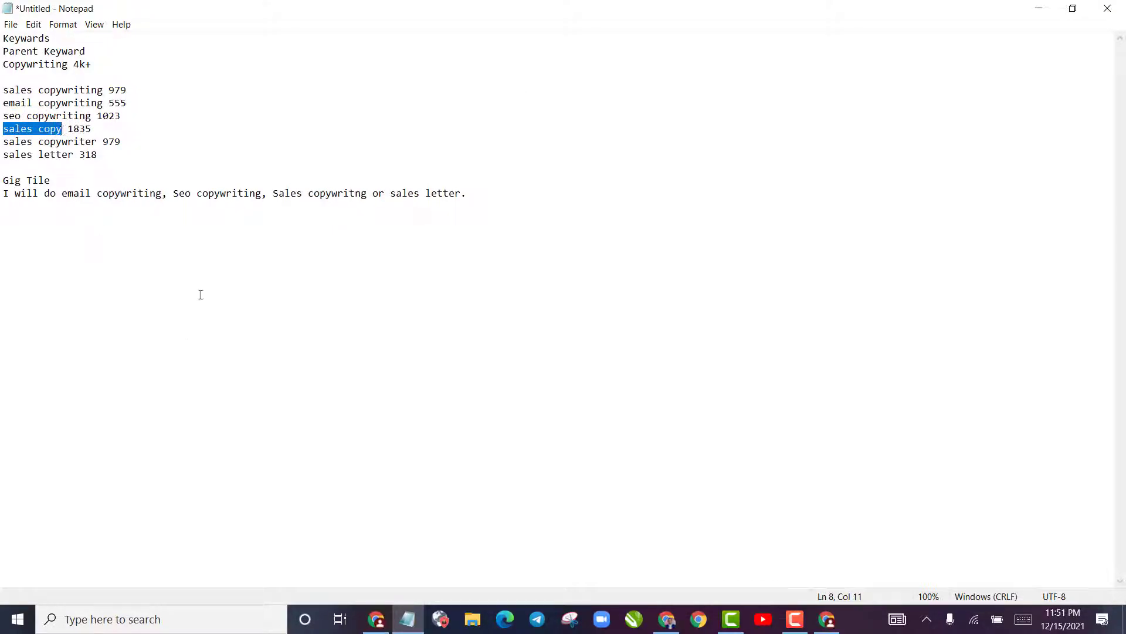
left_click(376, 619)
left_click(538, 322)
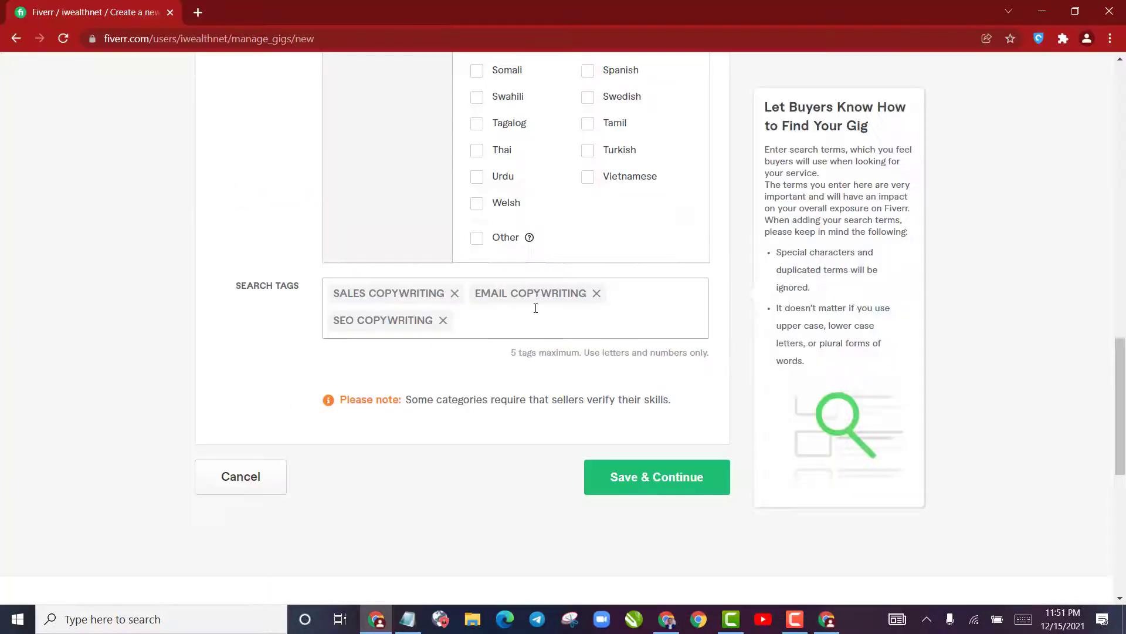
type("sales copy")
key("Return")
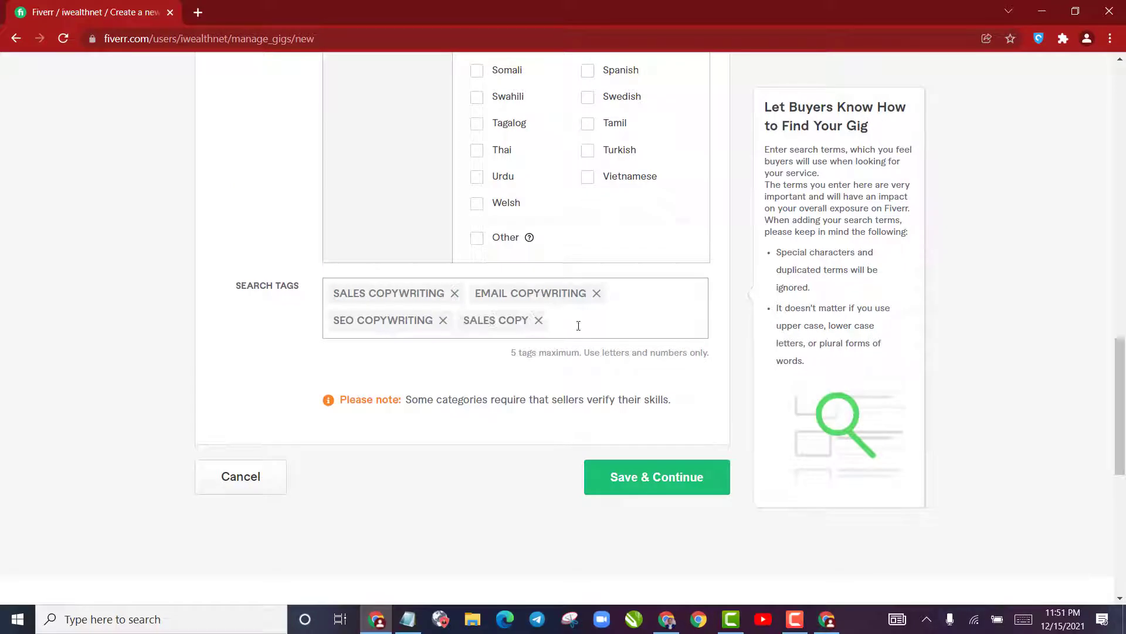
Copy the keyword "sales letter" from the Notepad list and add it as the fifth search tag
left_click(407, 619)
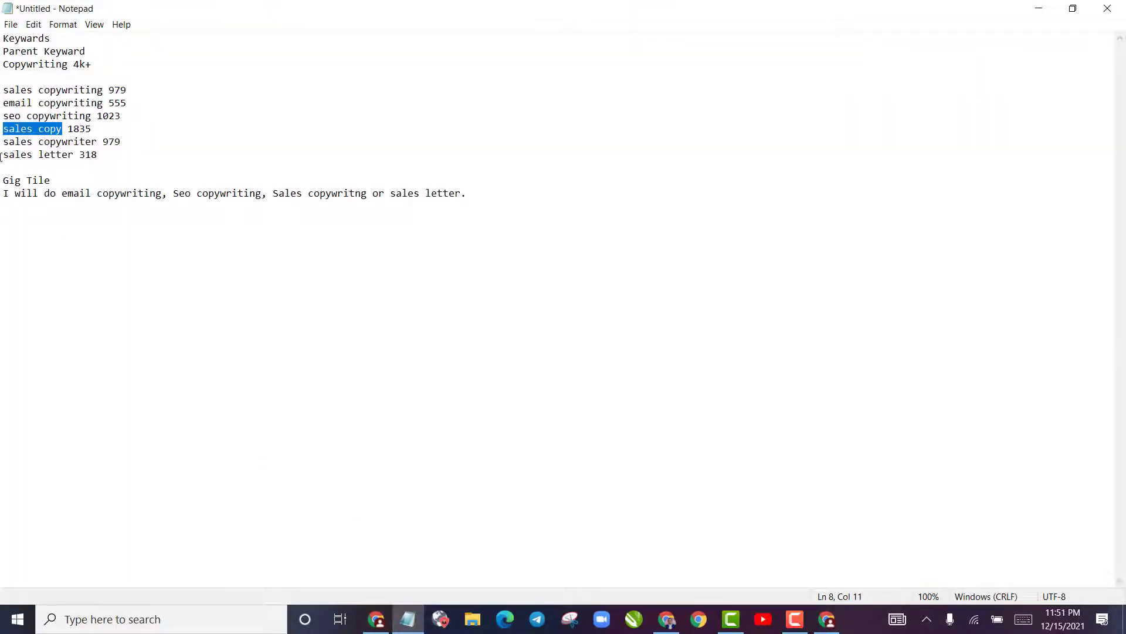
left_click_drag(1, 156, 70, 158)
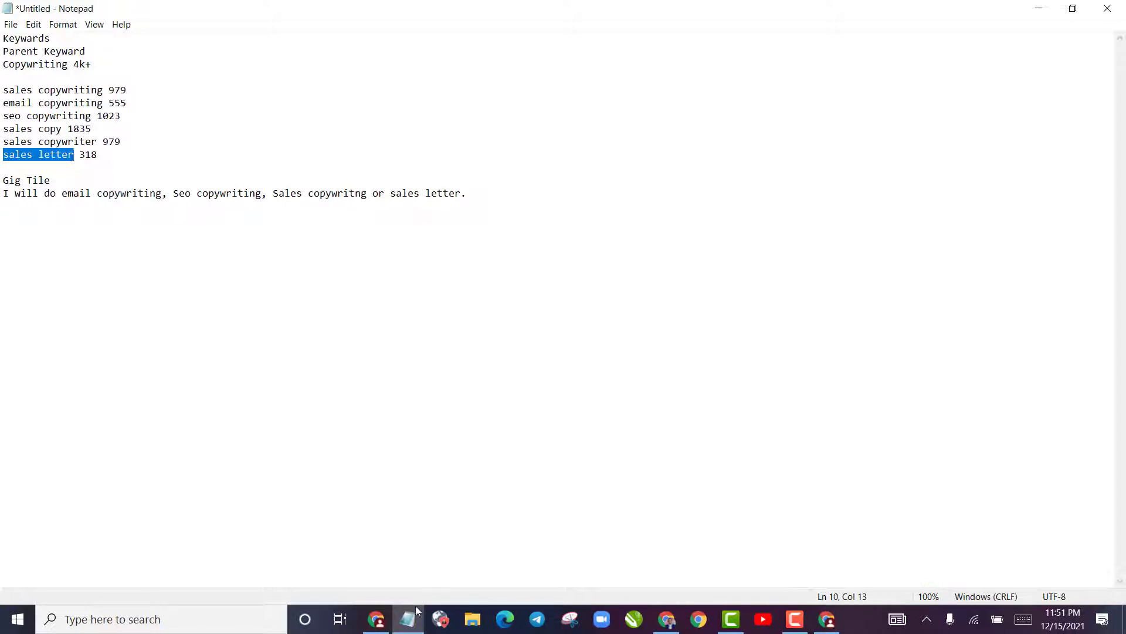
left_click(376, 619)
type("sales letter")
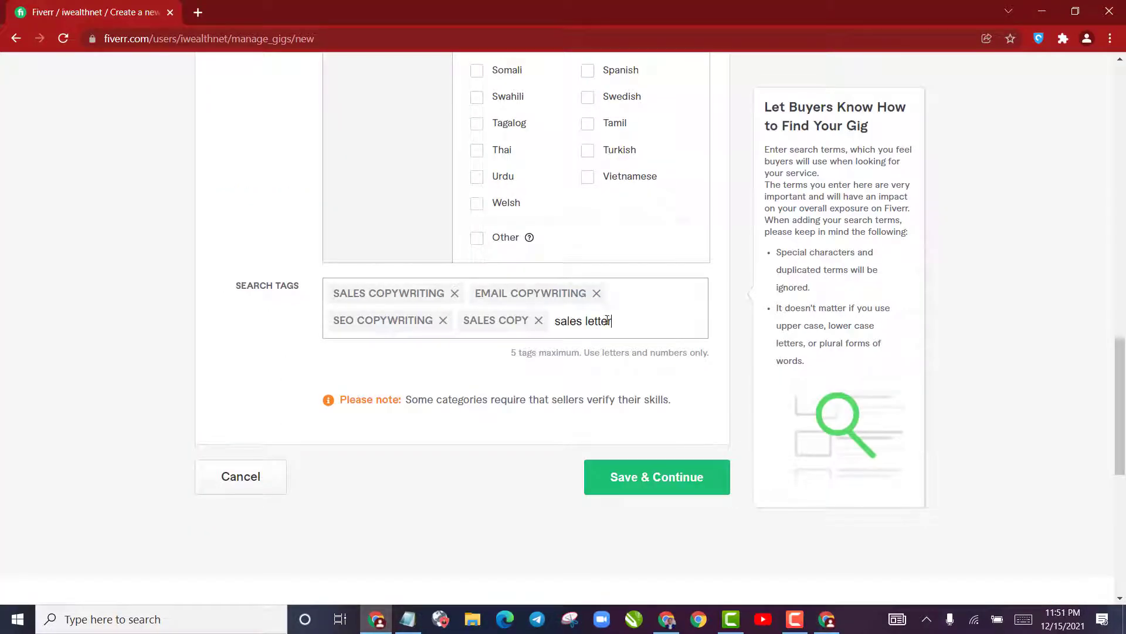
key("Return")
Check the completed gig overview, save it and continue to the Pricing stage
scroll(500, 361, "up", 3)
scroll(500, 361, "up", 20)
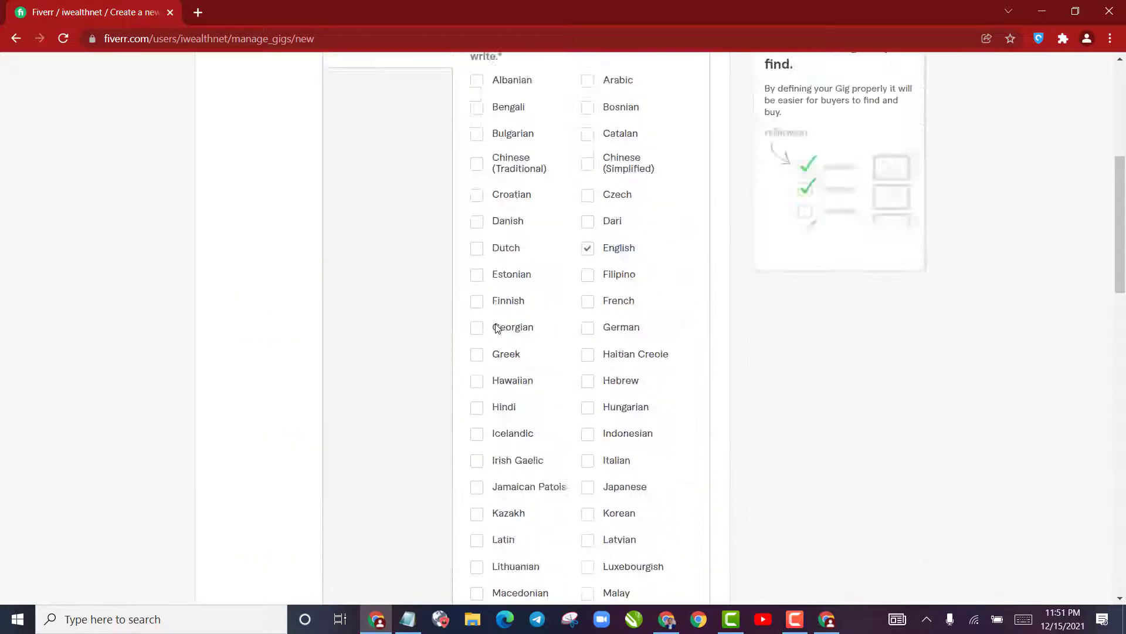
scroll(485, 346, "down", 20)
scroll(753, 379, "down", 8)
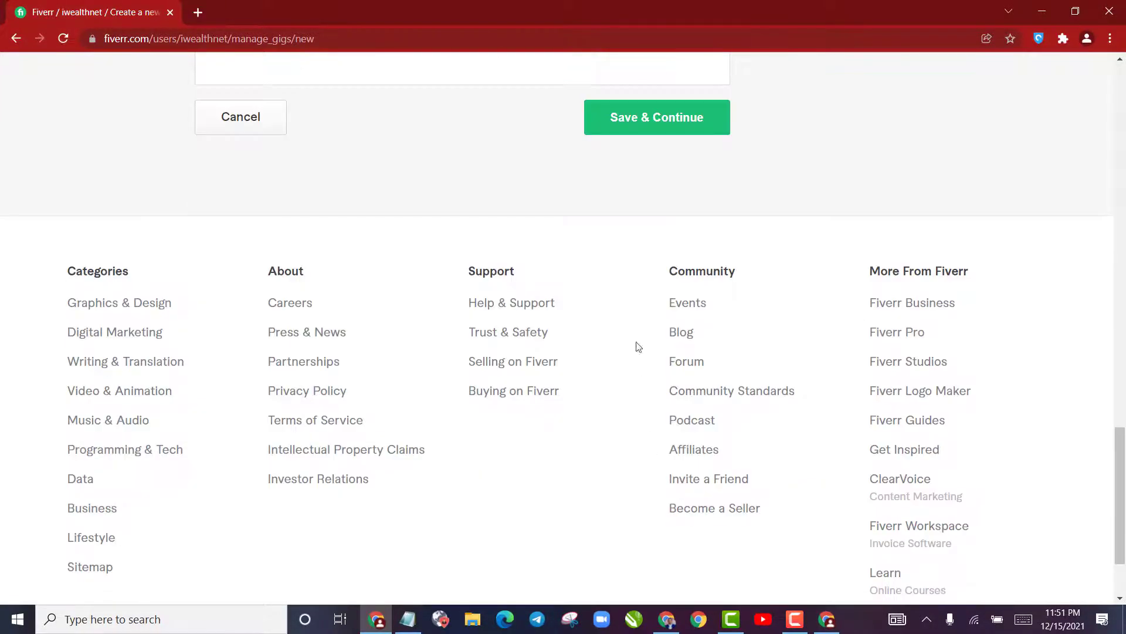
left_click(634, 119)
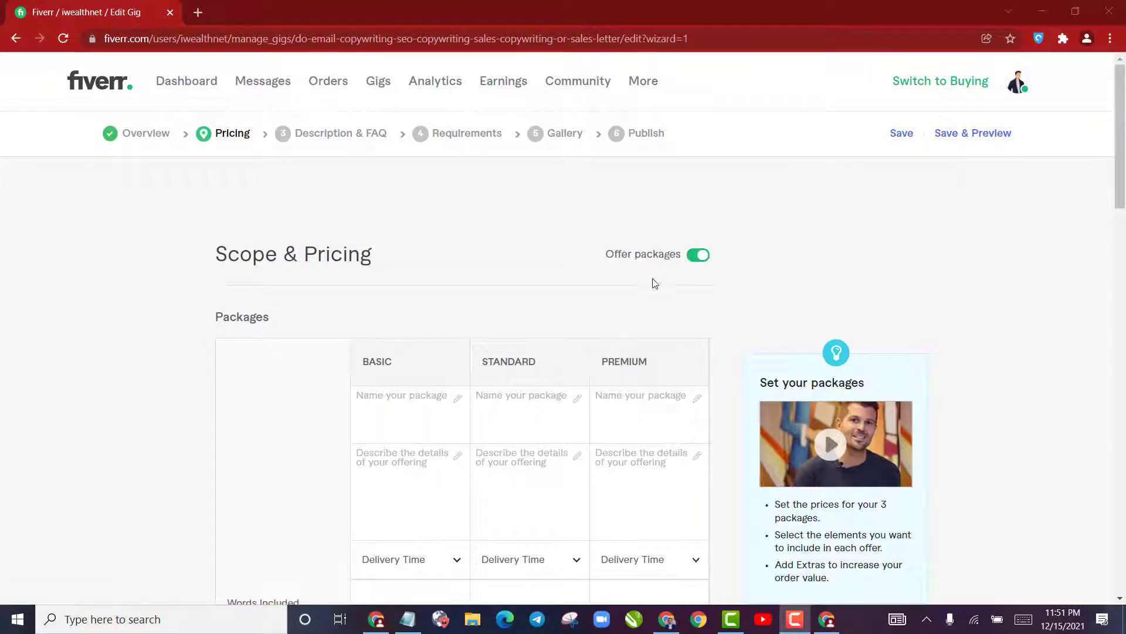
scroll(411, 299, "down", 8)
scroll(409, 311, "up", 8)
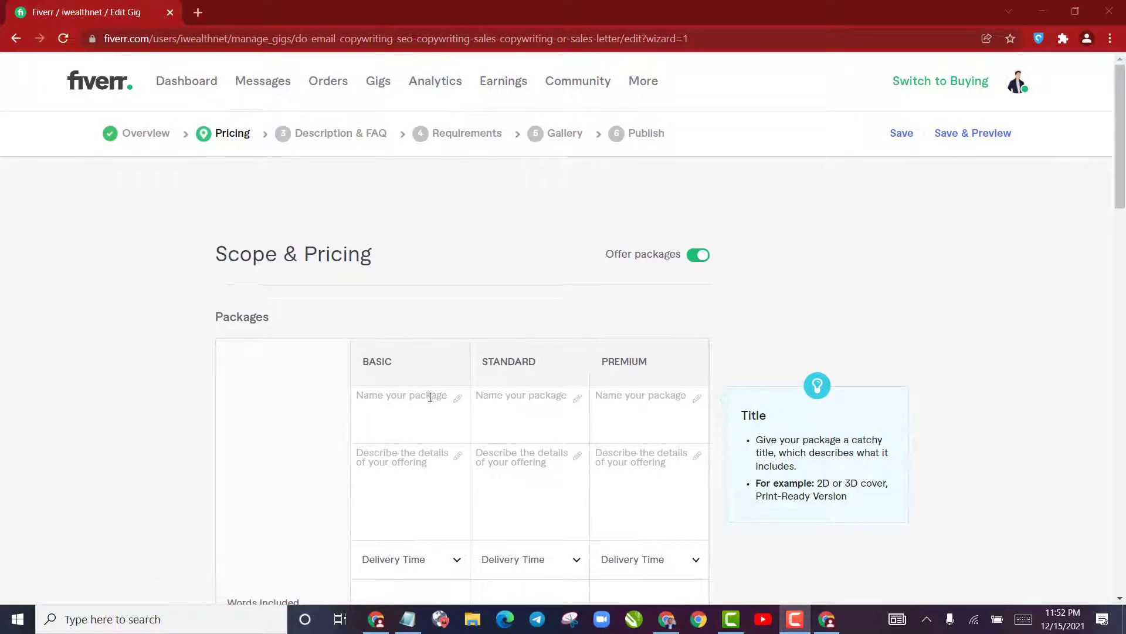
left_click_drag(359, 362, 408, 360)
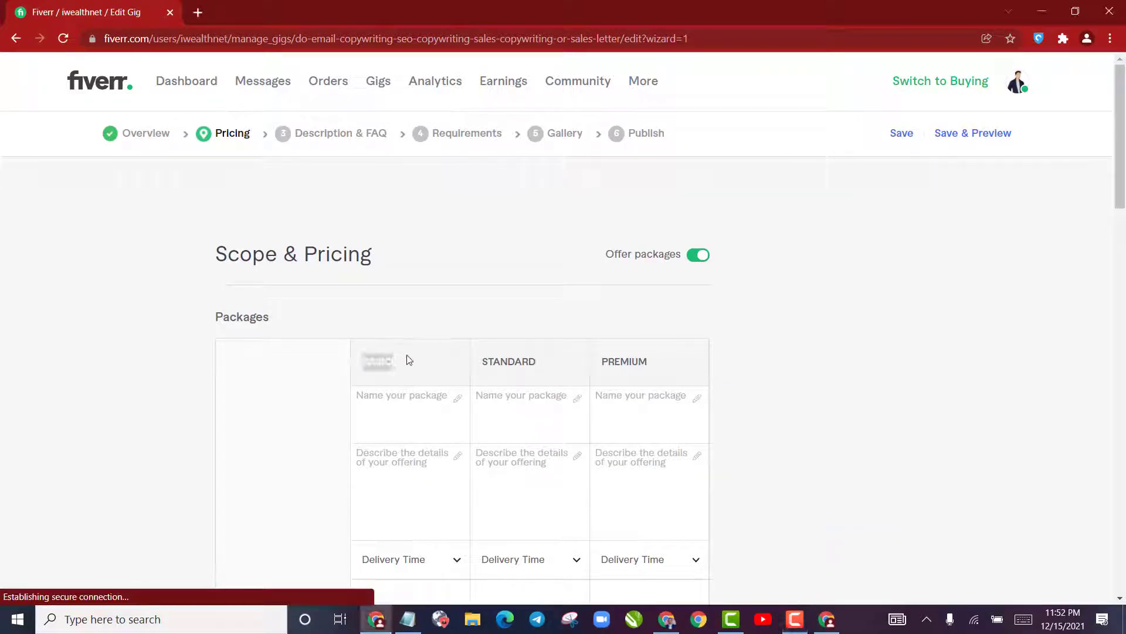
left_click_drag(495, 360, 659, 360)
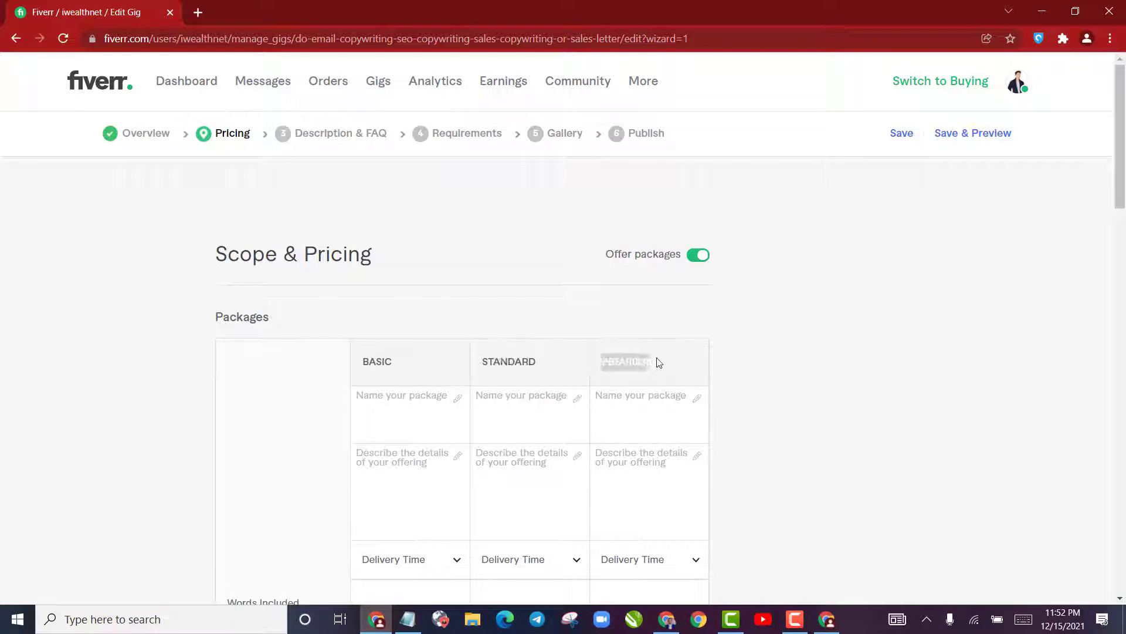
left_click(564, 301)
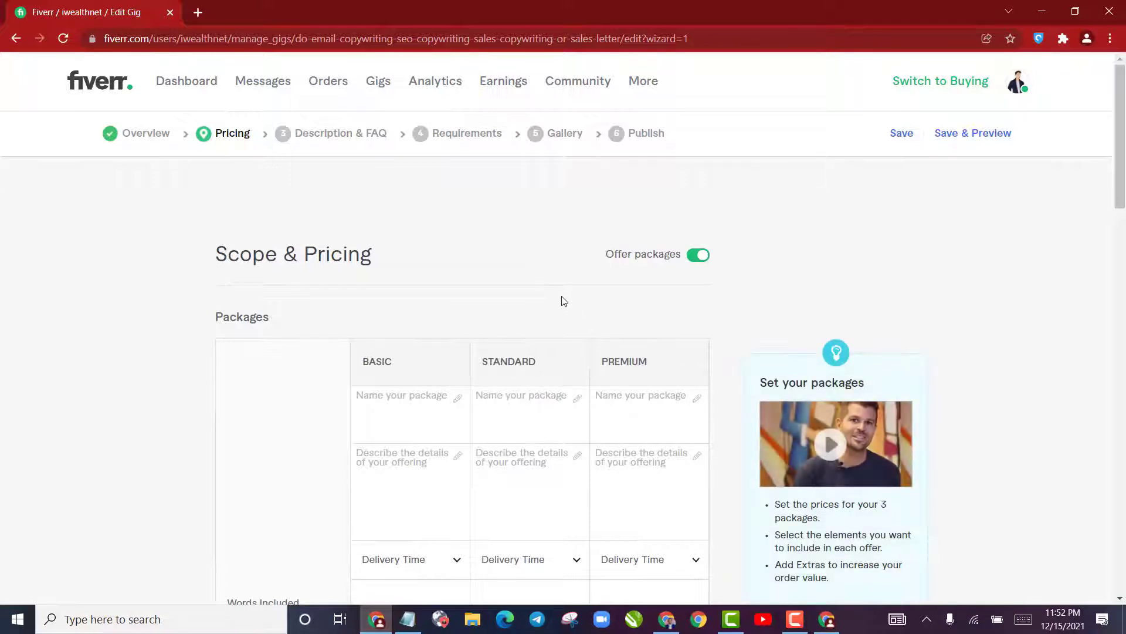
Toggle the Offer packages option off and back on, dismissing the Gig Packages introduction
left_click(703, 258)
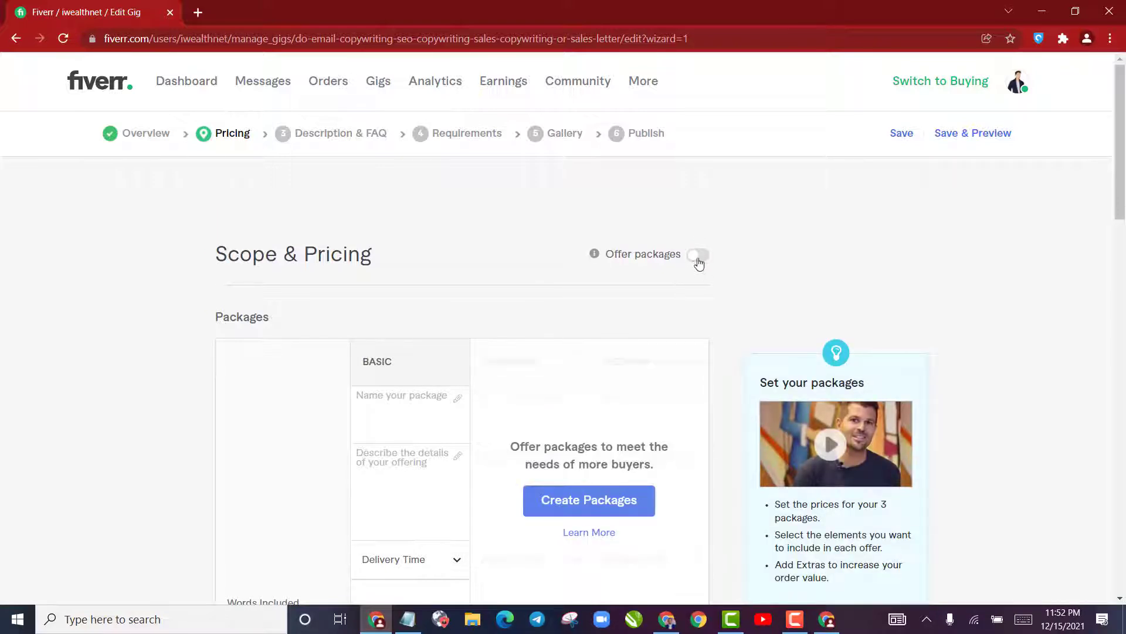
left_click(698, 258)
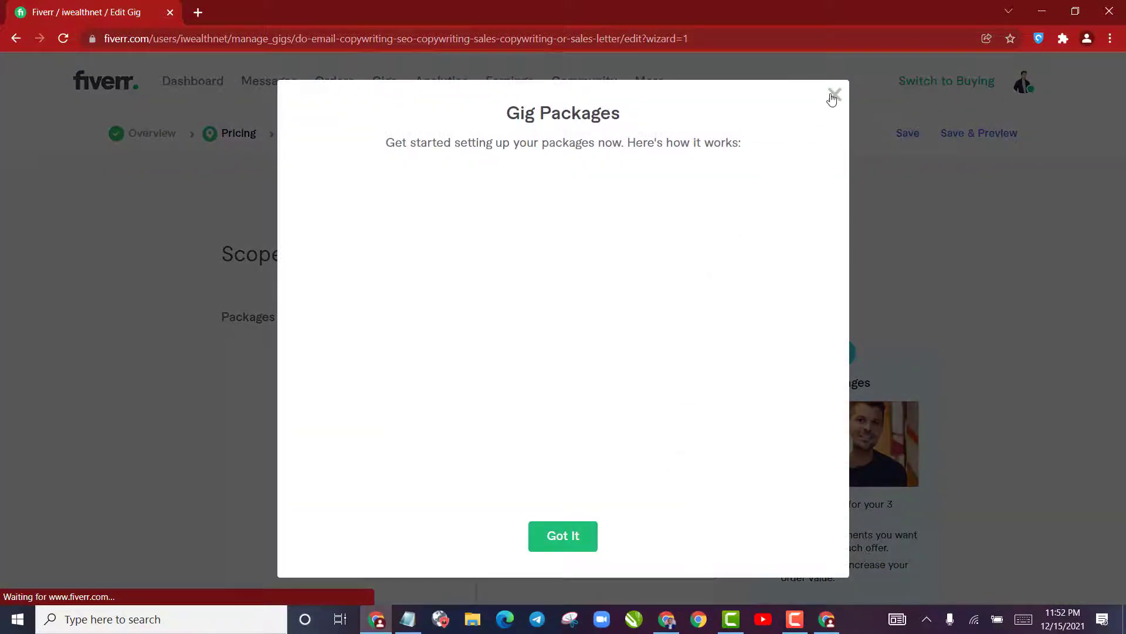
left_click(834, 96)
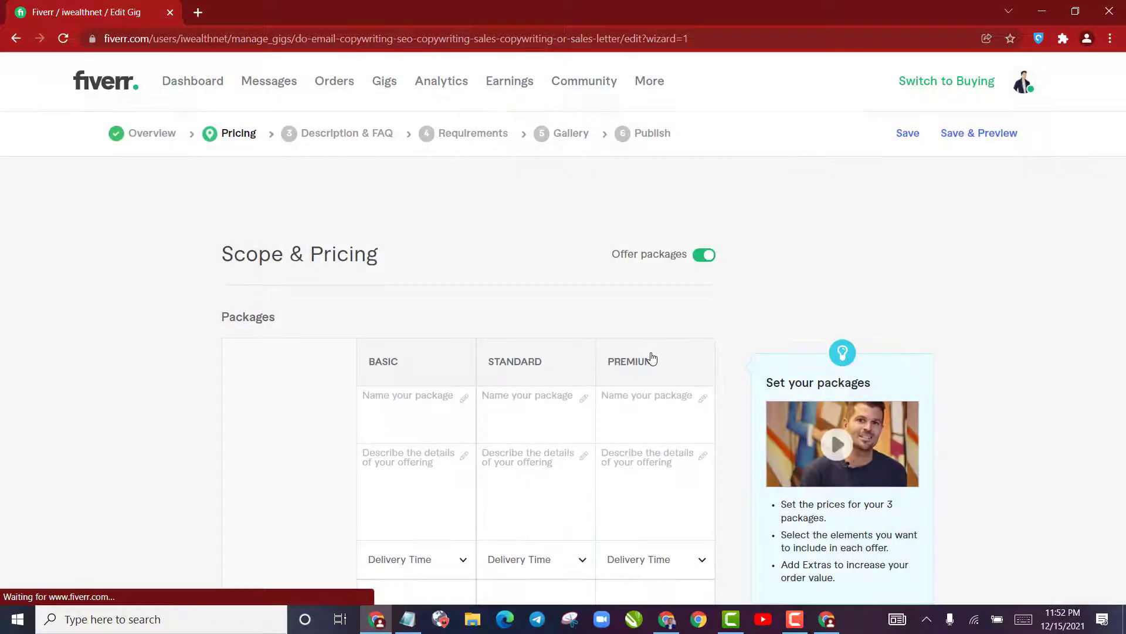
left_click(702, 257)
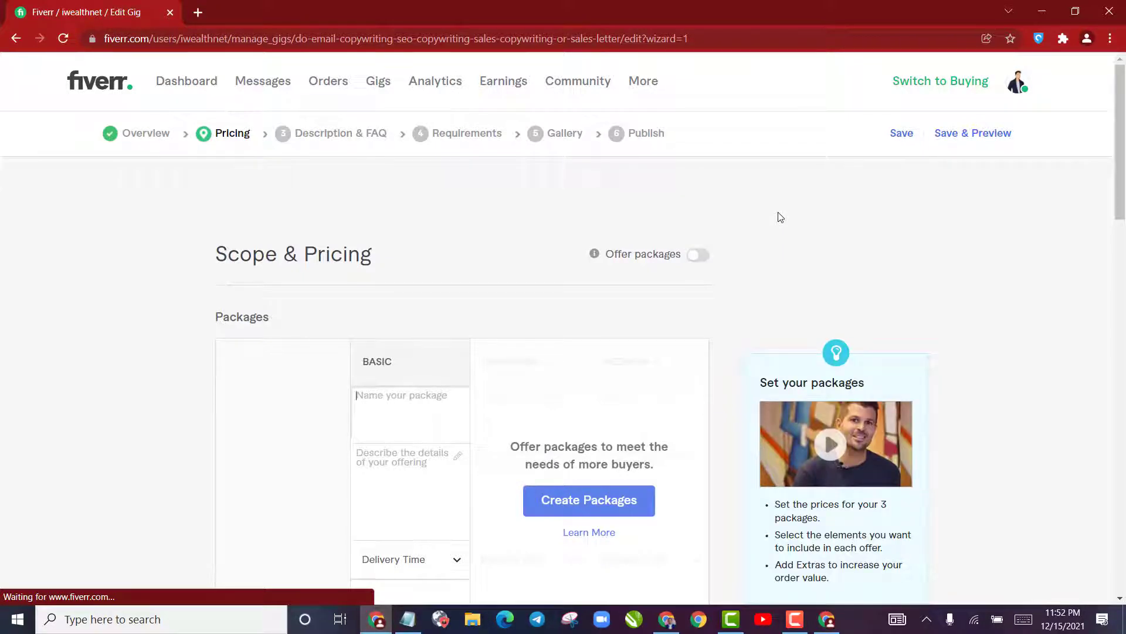
left_click(702, 258)
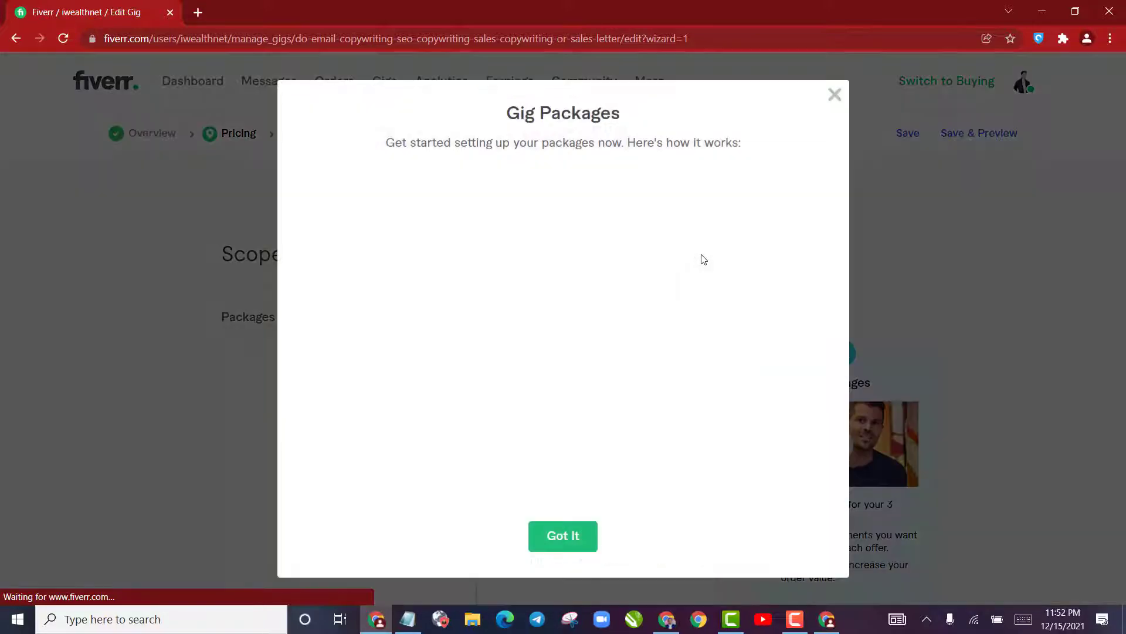
left_click(589, 537)
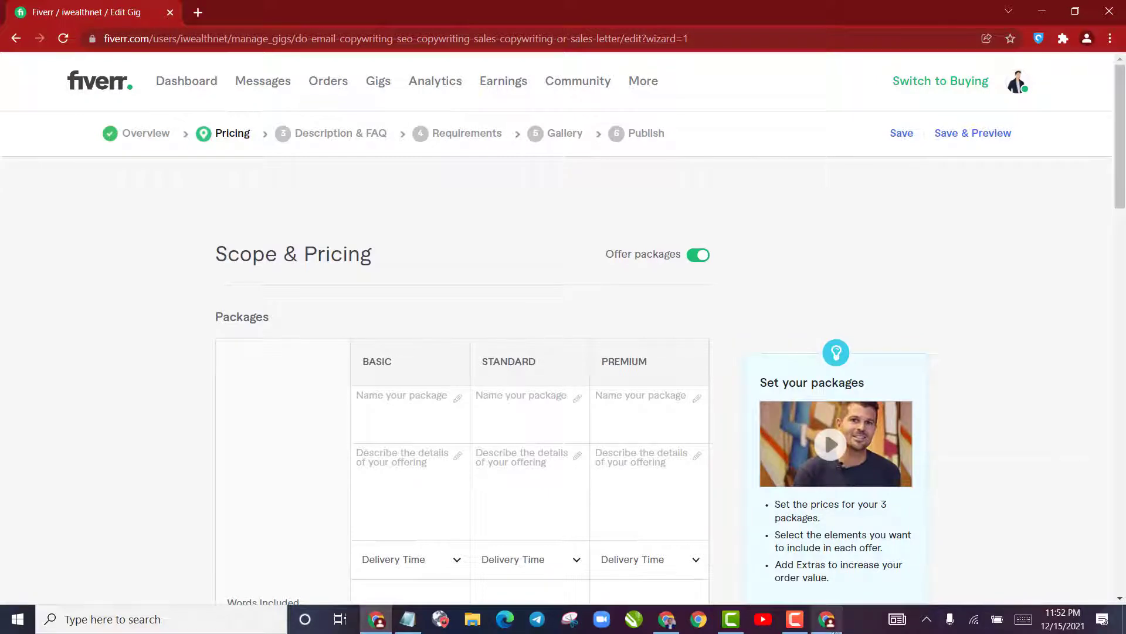
Switch to the competing website or print ad copywriting gig and examine its Basic, Standard and Premium package names, descriptions and prices
left_click(828, 625)
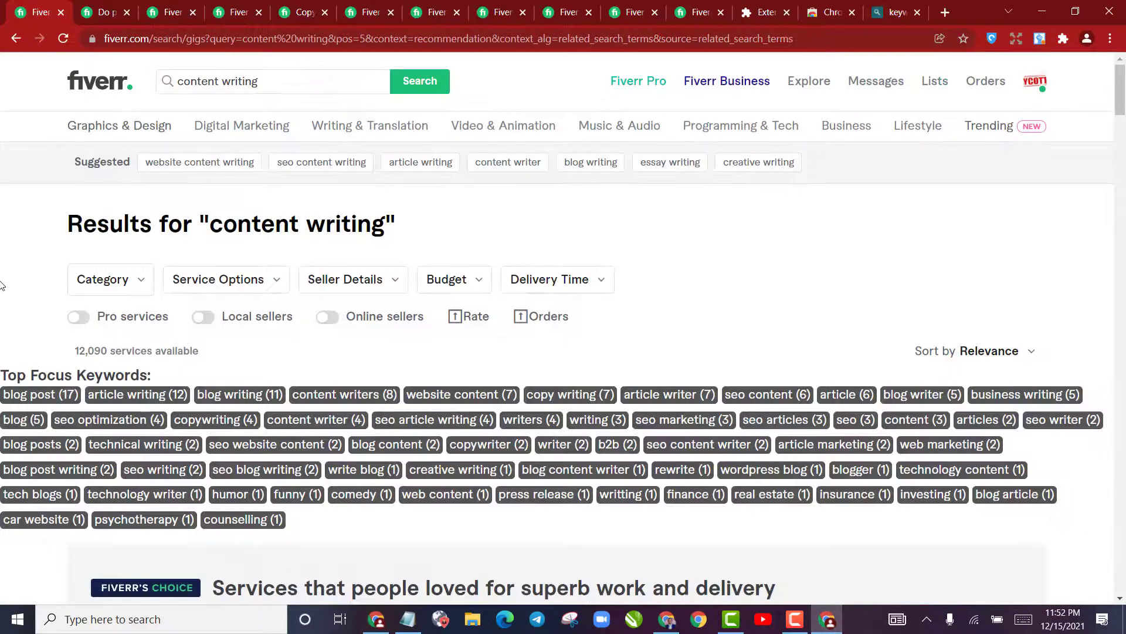
left_click(109, 4)
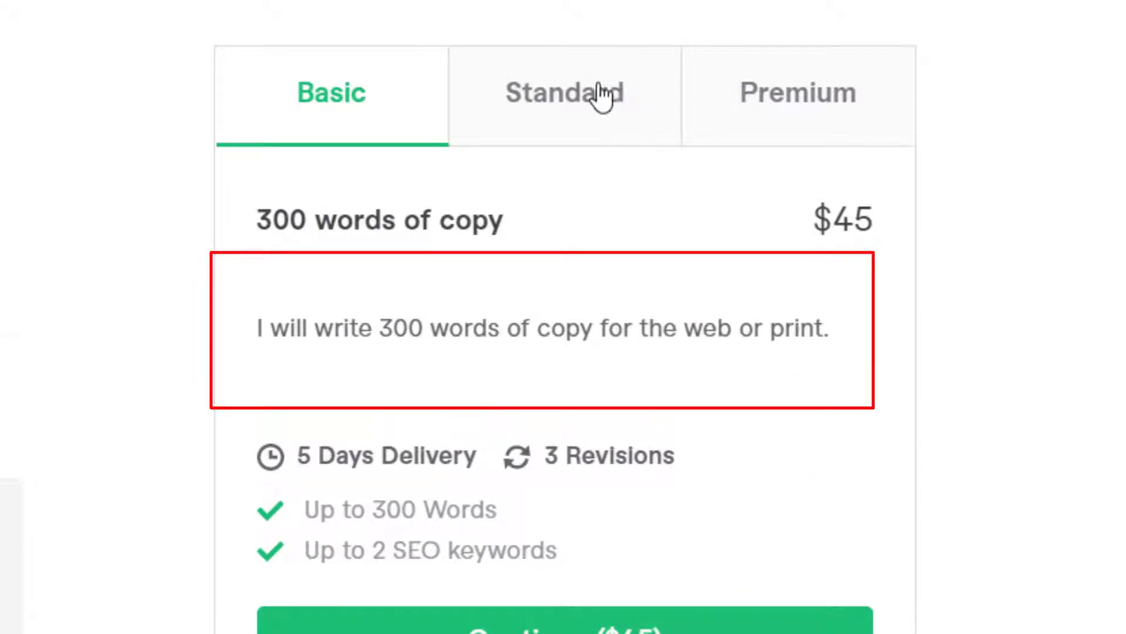
left_click(579, 138)
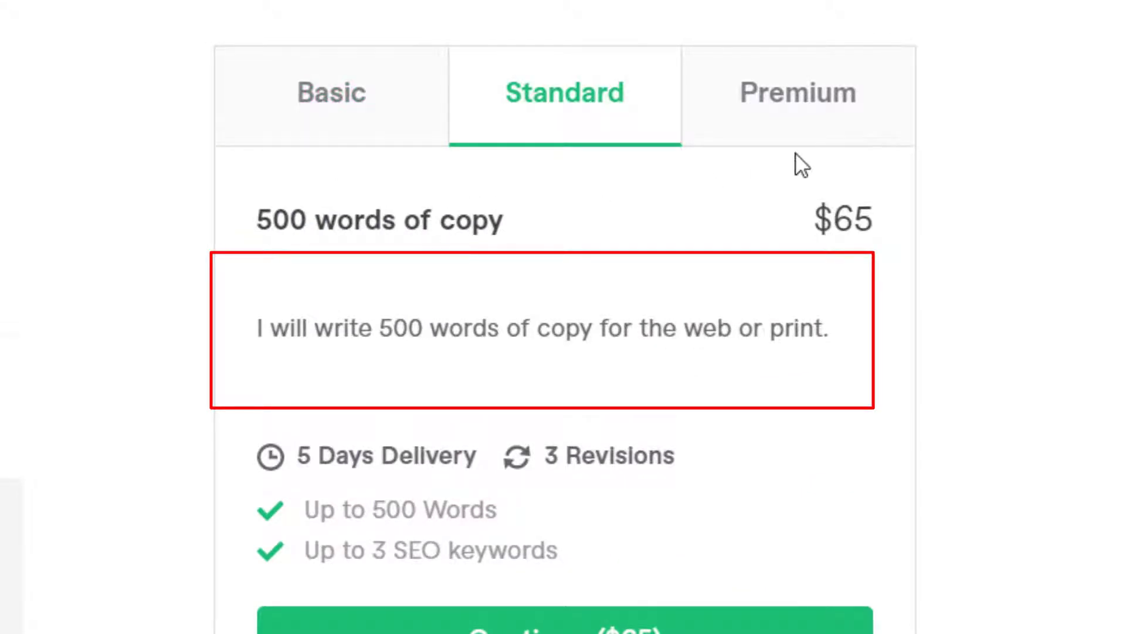
left_click(810, 100)
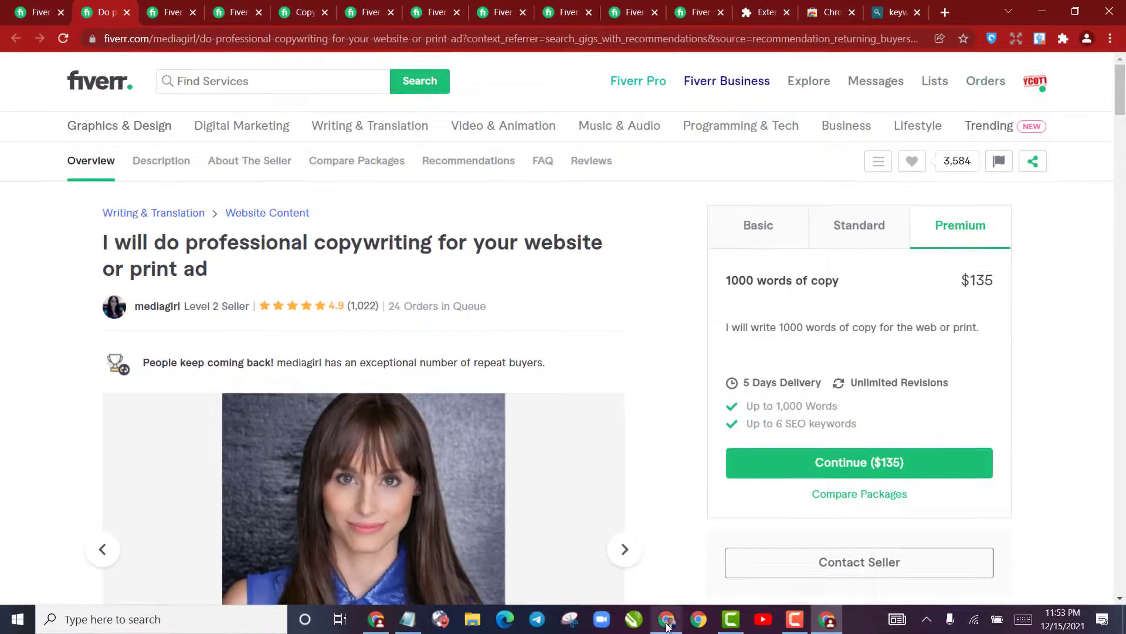
left_click(387, 623)
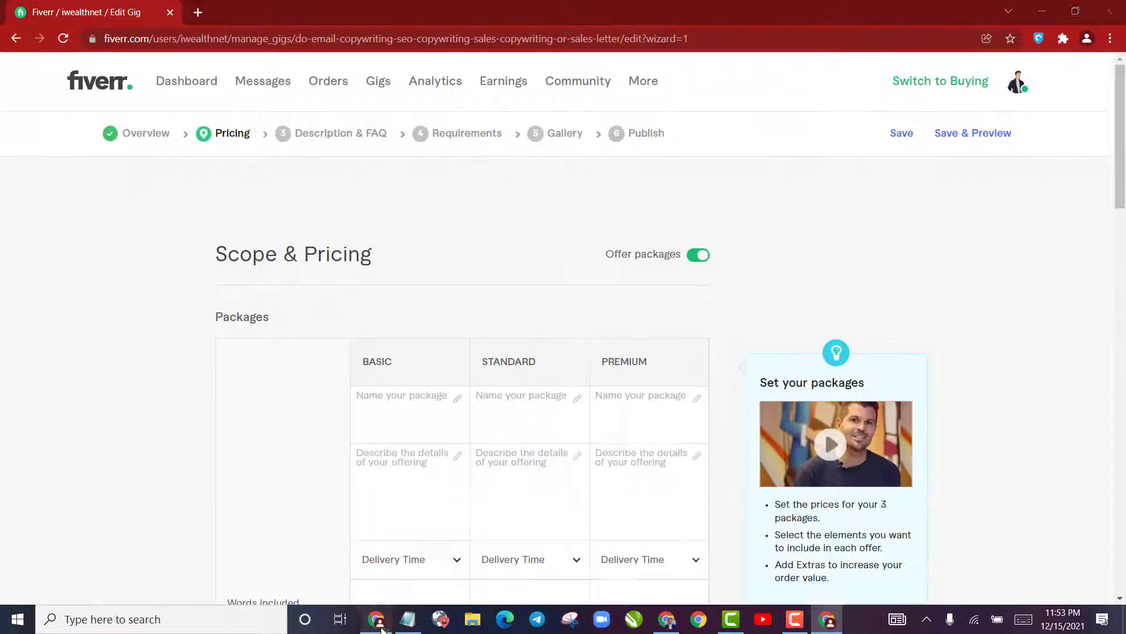
left_click(389, 402)
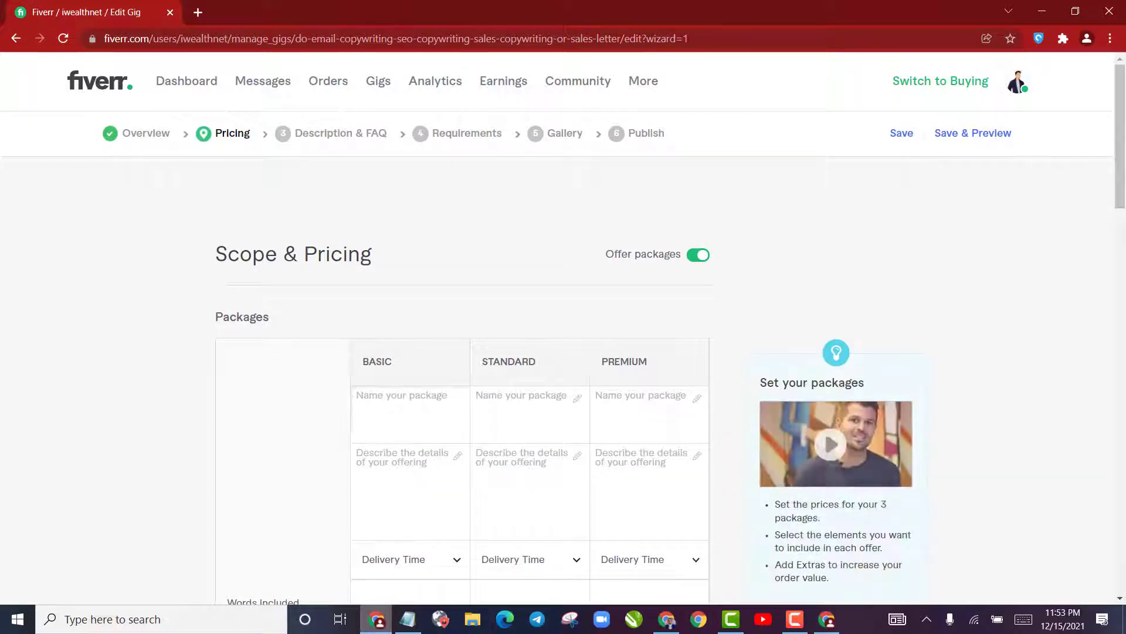
left_click(378, 619)
left_click_drag(739, 244, 748, 239)
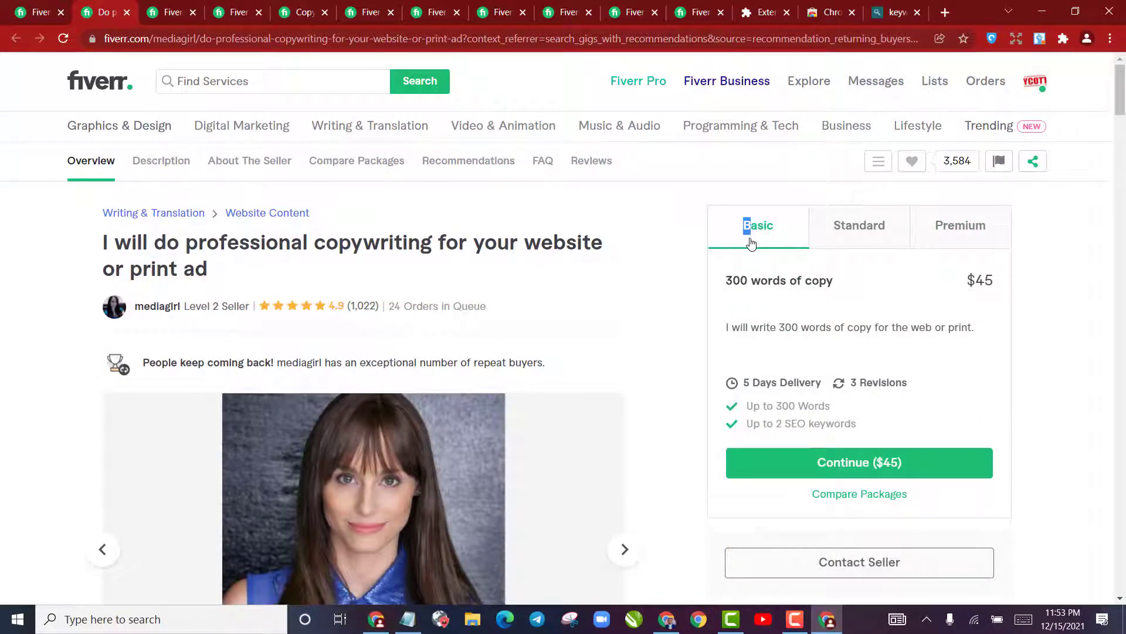
left_click(822, 262)
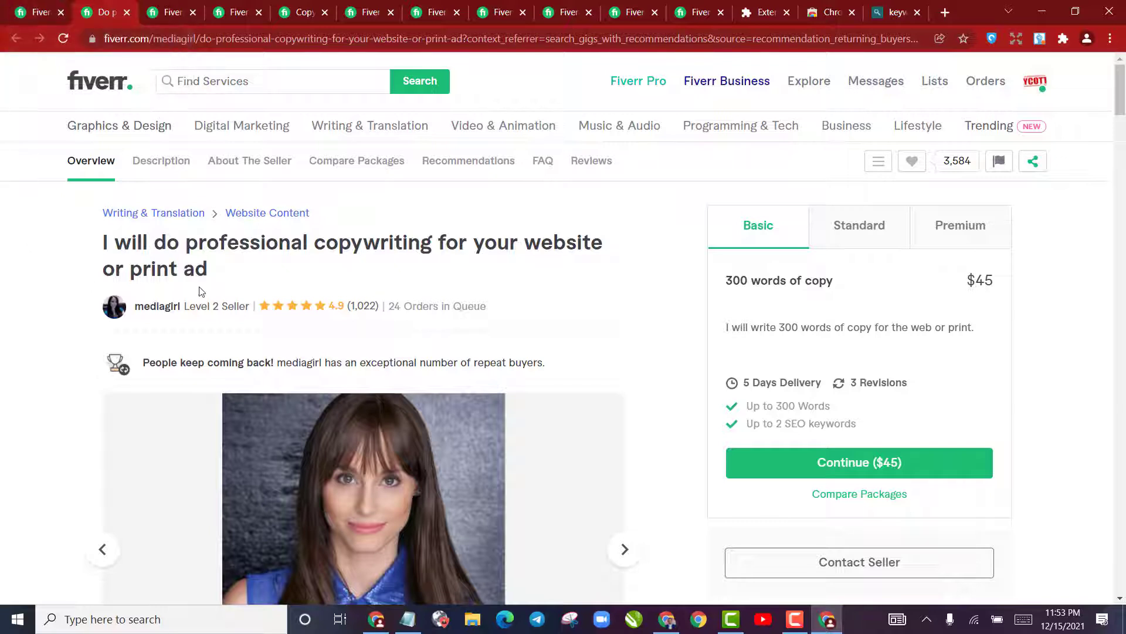
Check the competing seller's level and compare the prices and word counts of the Basic and Standard packages
left_click_drag(196, 308, 239, 310)
left_click(785, 265)
left_click_drag(972, 284, 1004, 284)
left_click(1008, 293)
left_click(861, 232)
left_click(767, 242)
left_click_drag(969, 283, 1002, 286)
left_click(1002, 288)
left_click_drag(726, 281, 741, 281)
Return to the gig's pricing form and name the first two packages BASIC and STANDARD
left_click(376, 619)
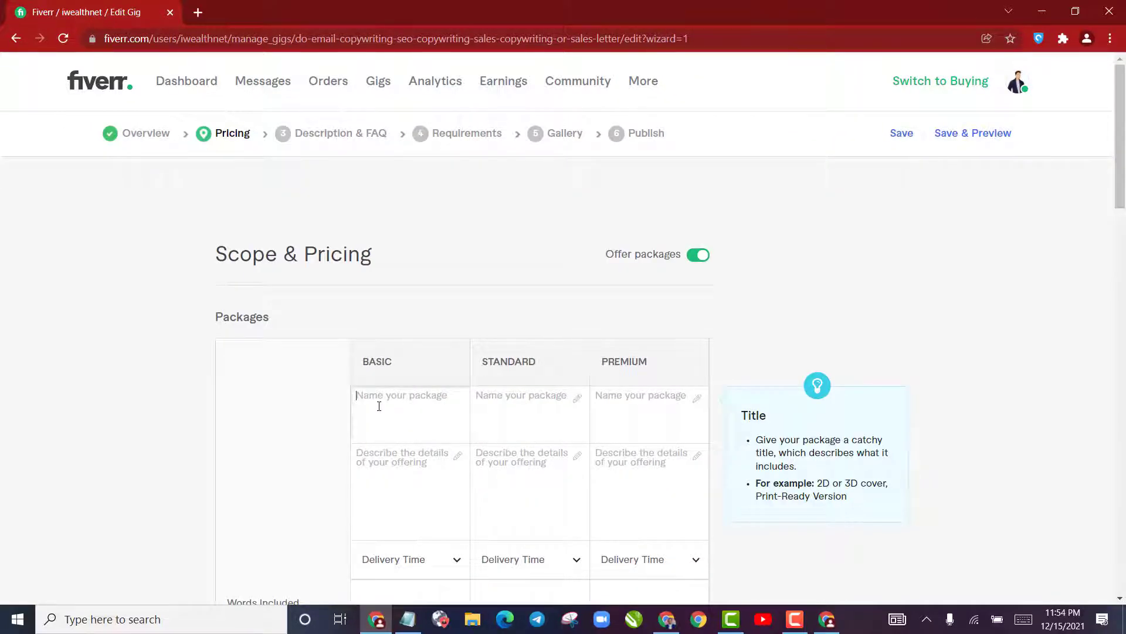
type("B")
key("BackSpace")
type("BASIC")
key("Tab")
type("STA")
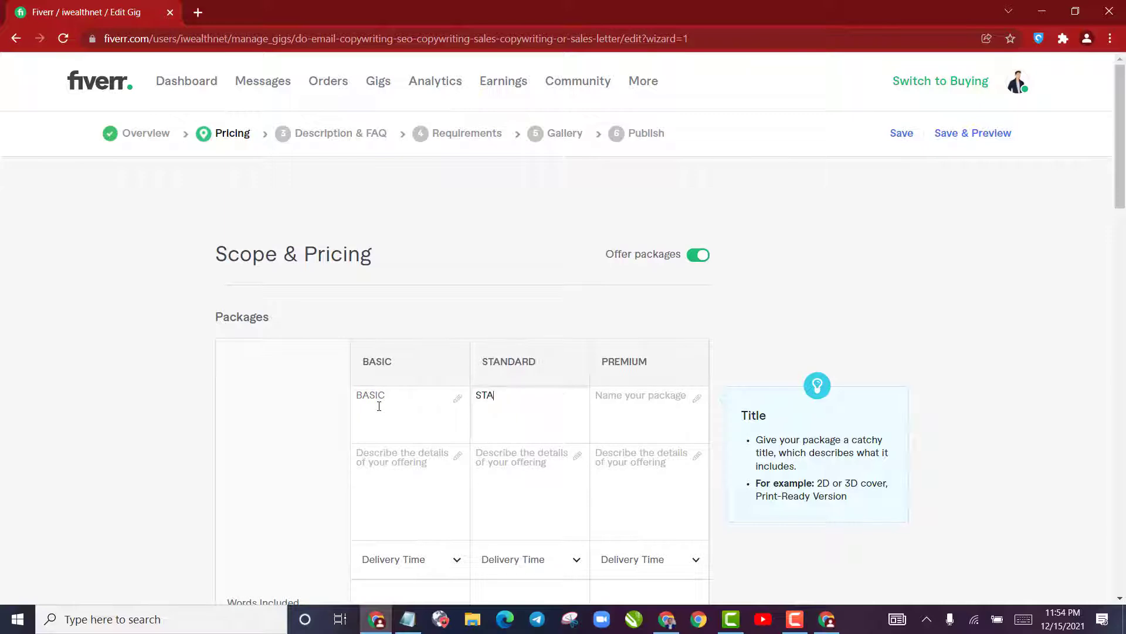
type("NDARD")
key("Tab")
Extend the first two package names to "BASIC Copywriting" and "STANDARD Copywriting"
left_click(427, 400)
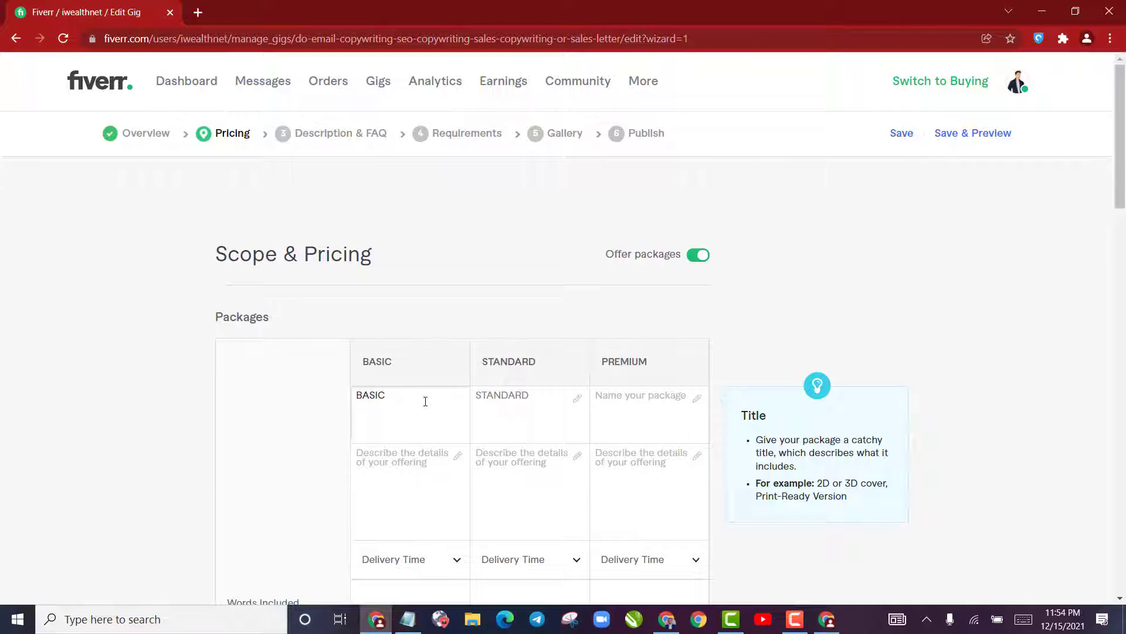
type("Copywriting")
left_click(550, 389)
type("Copoyw")
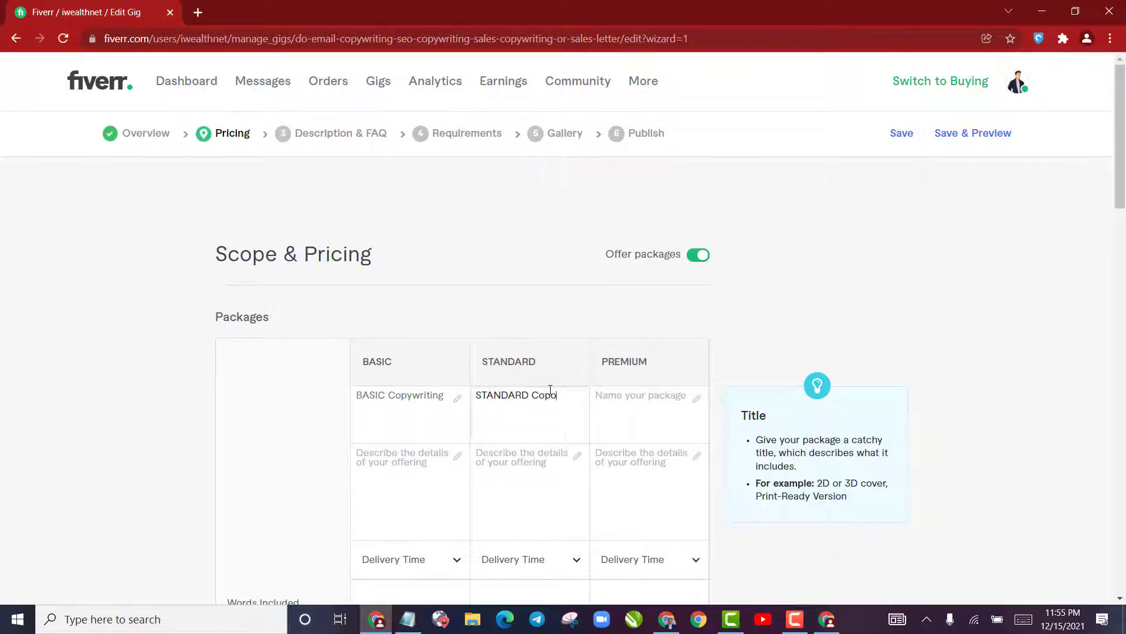
type("r")
key("BackSpace")
key("BackSpace")
key("BackSpace")
key("BackSpace")
type("ywriting")
Name the Premium package "PREMIUM Copywriting"
left_click(632, 412)
type("PREMIU")
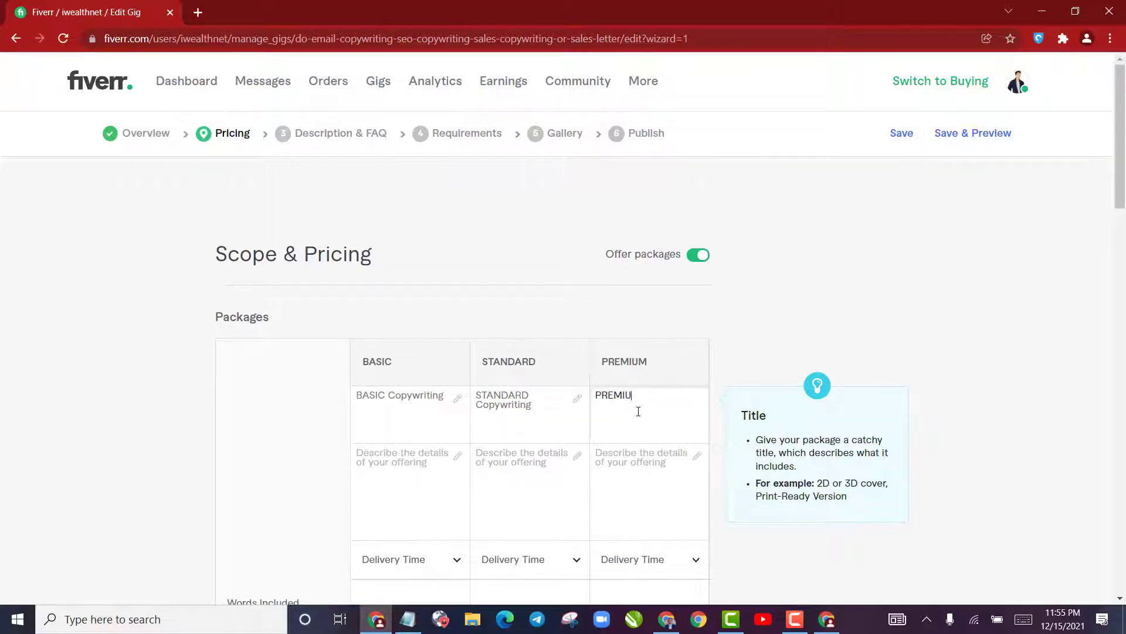
type("M Copywriting")
Describe the Basic package as "I will write 500 words of sales copy for your Emails, Sales page, website etc"
left_click(433, 459)
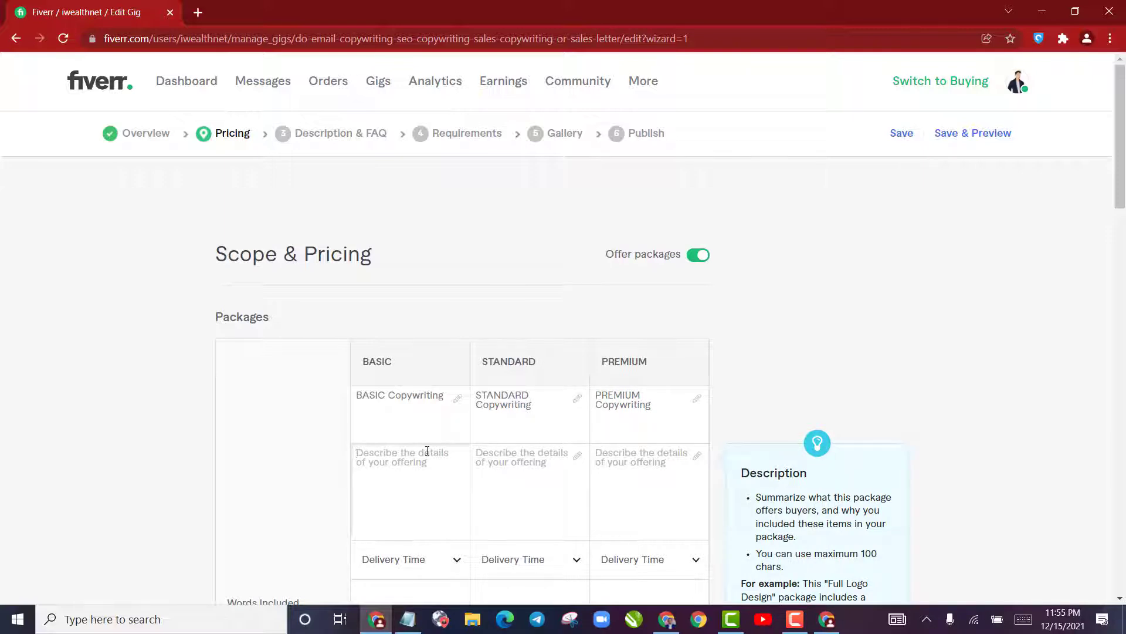
type("I will write 500 words of sales cop")
type("y fo")
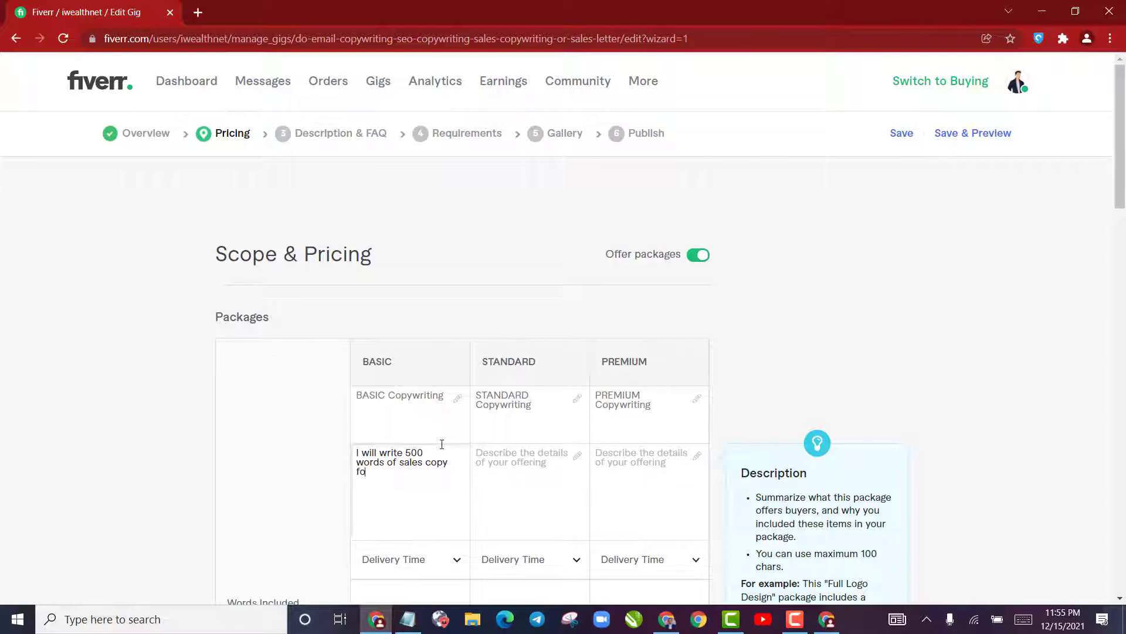
type("r your Emails, Sales page, website")
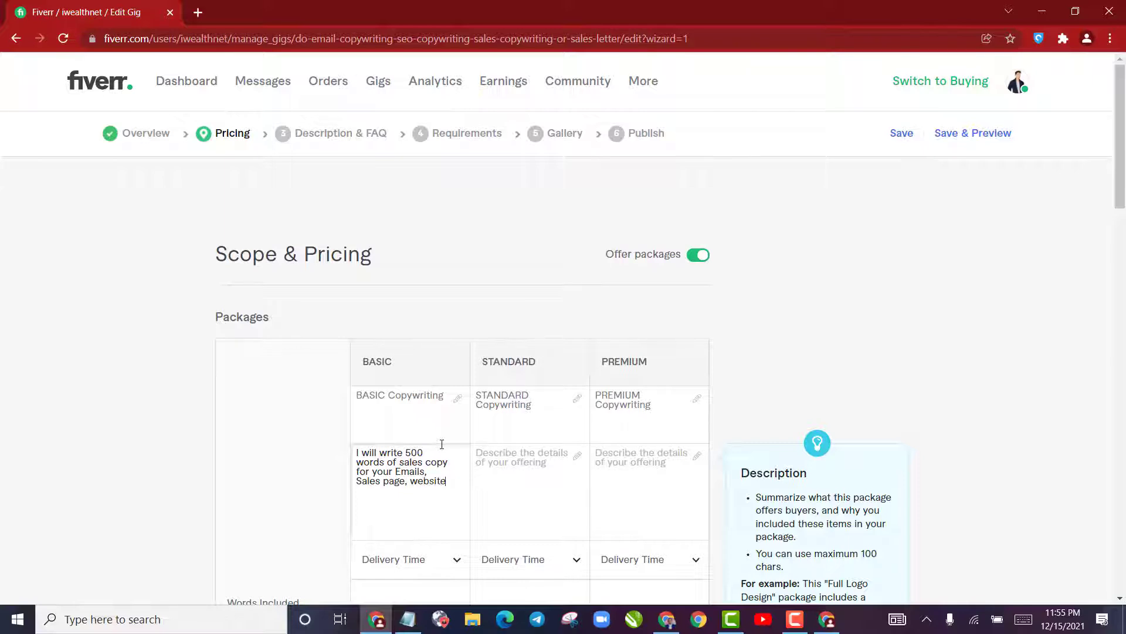
type(" etc")
Copy the Basic description into the Standard package and change its word count to 1000
key("ctrl+a")
key("ctrl+c")
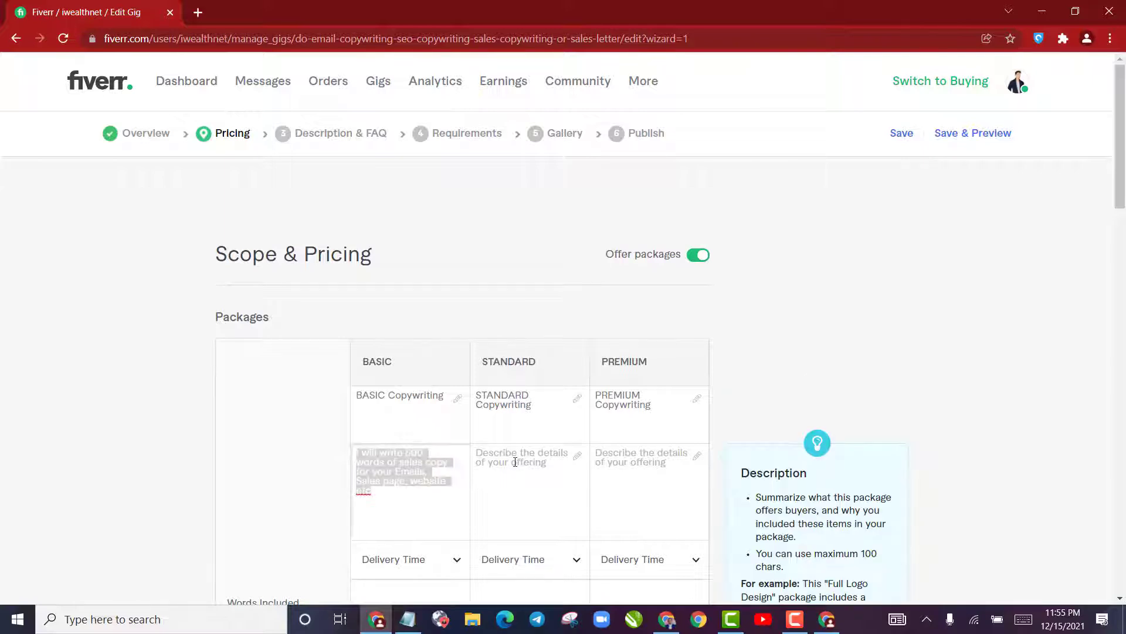
left_click(515, 462)
key("ctrl+v")
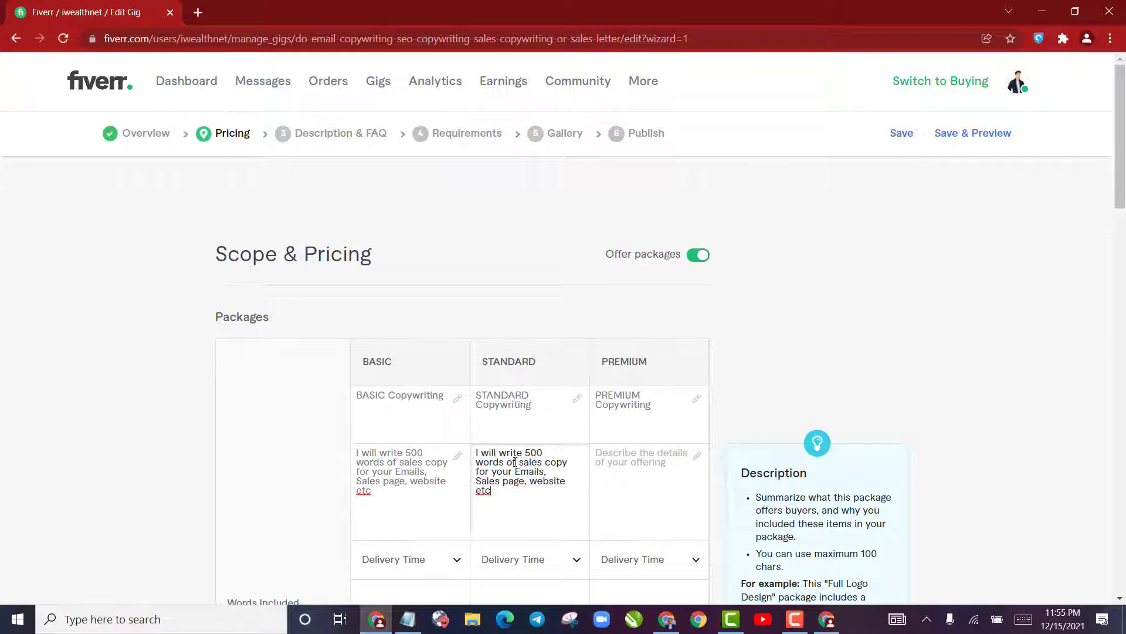
left_click_drag(526, 454, 544, 450)
type("1")
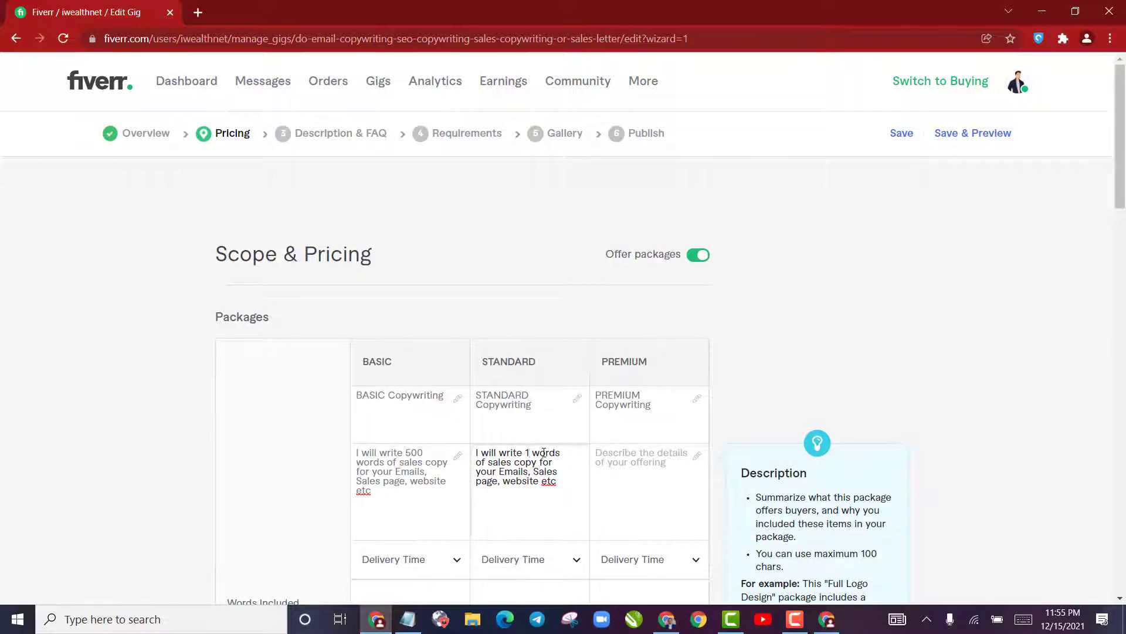
type("000")
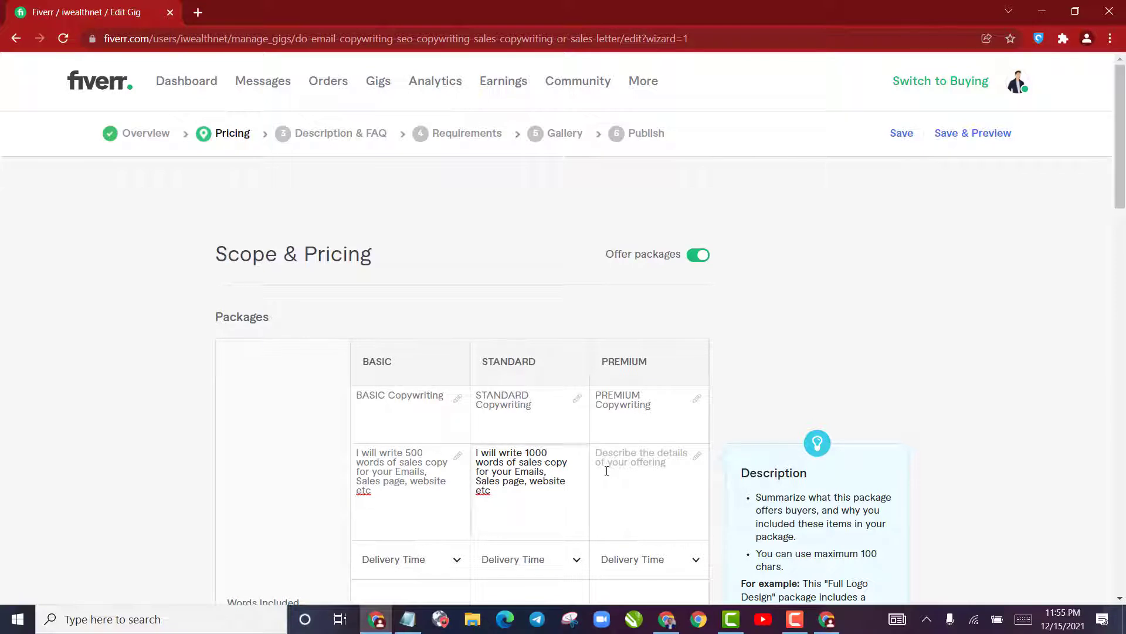
Paste the same description into the Premium package and change its word count to 3000
left_click(603, 469)
key("ctrl+v")
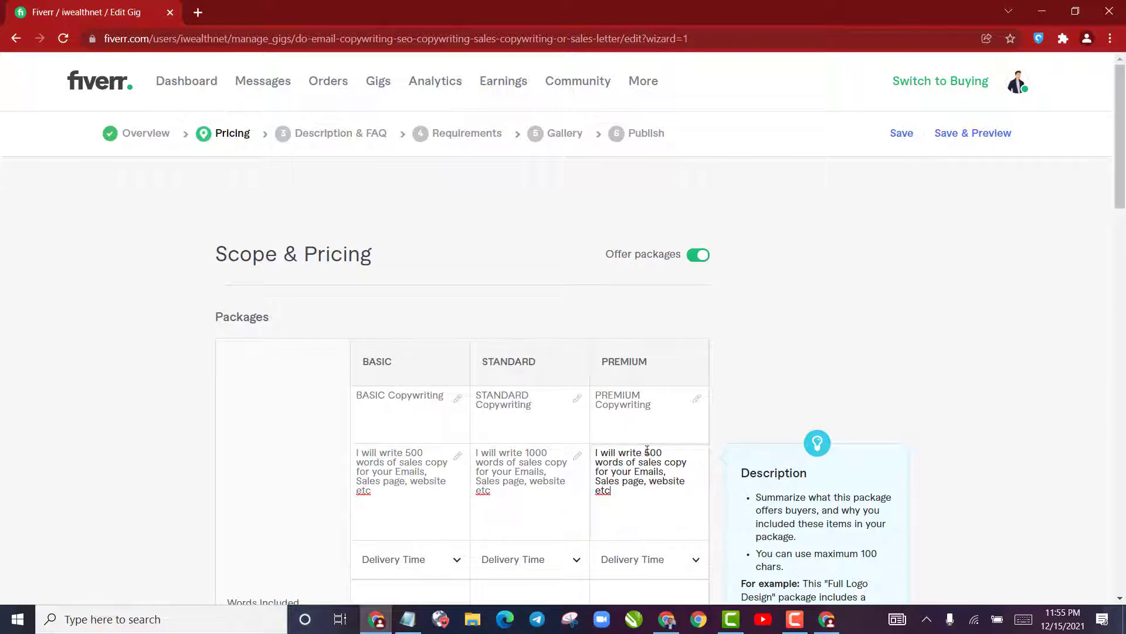
left_click_drag(646, 452, 664, 452)
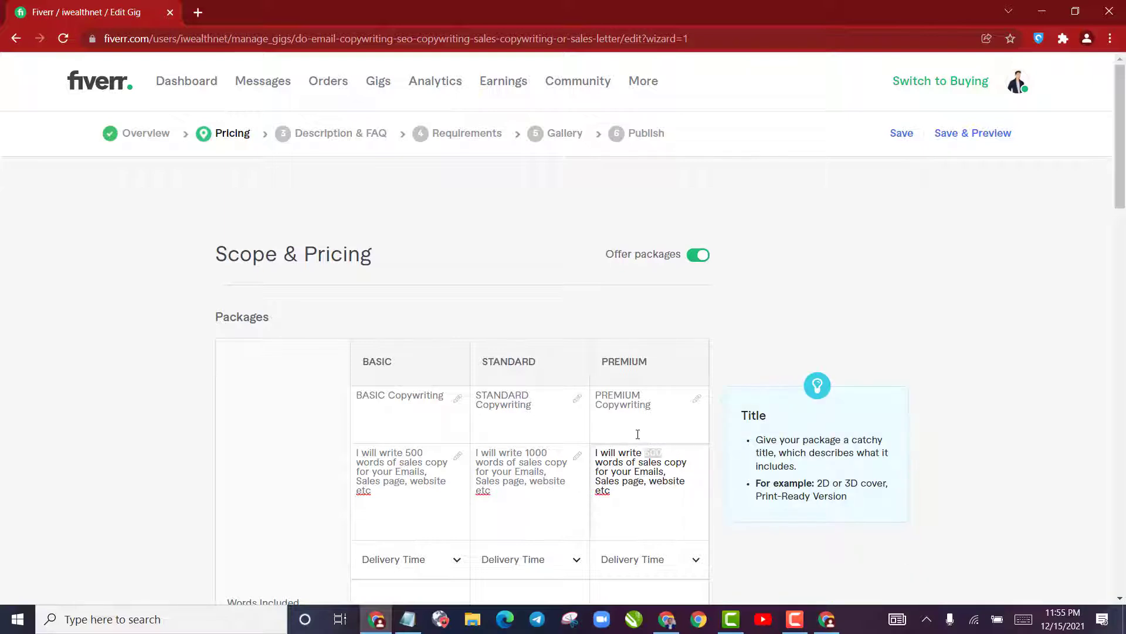
type("3000")
Open the Basic package's delivery time choices and examine the delivery times of the competing gig's three packages
scroll(427, 465, "down", 4)
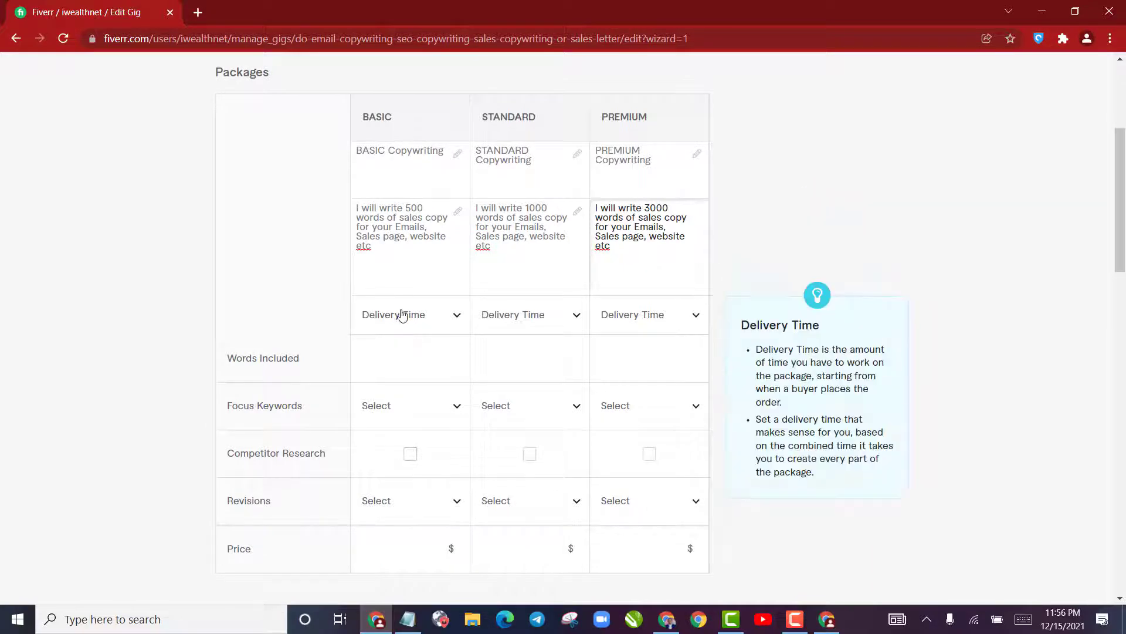
left_click(404, 315)
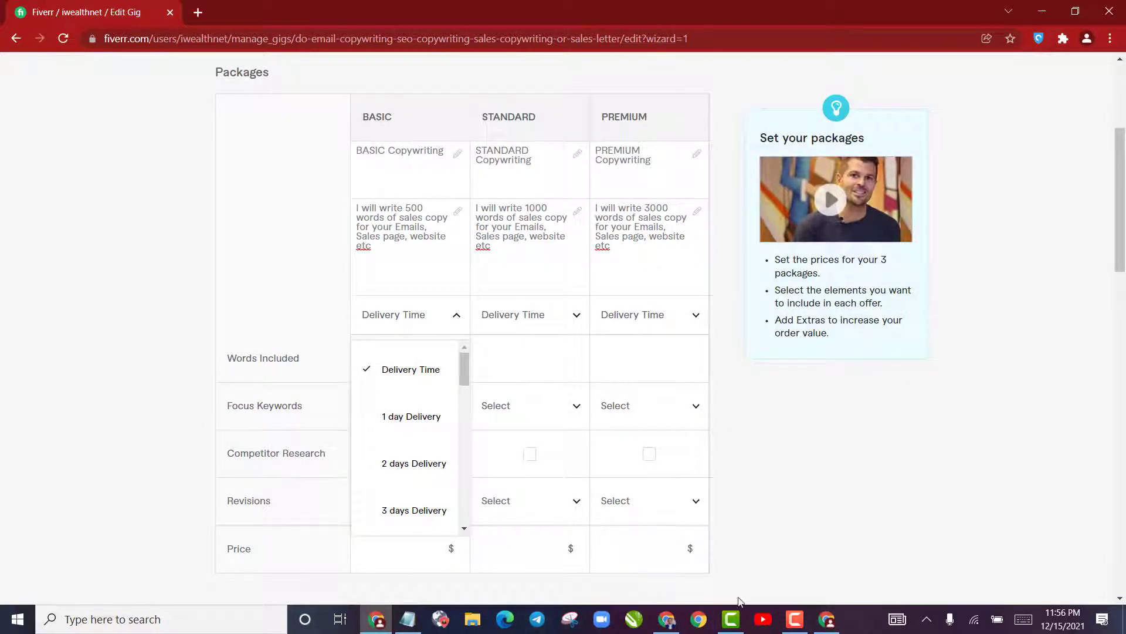
left_click(827, 619)
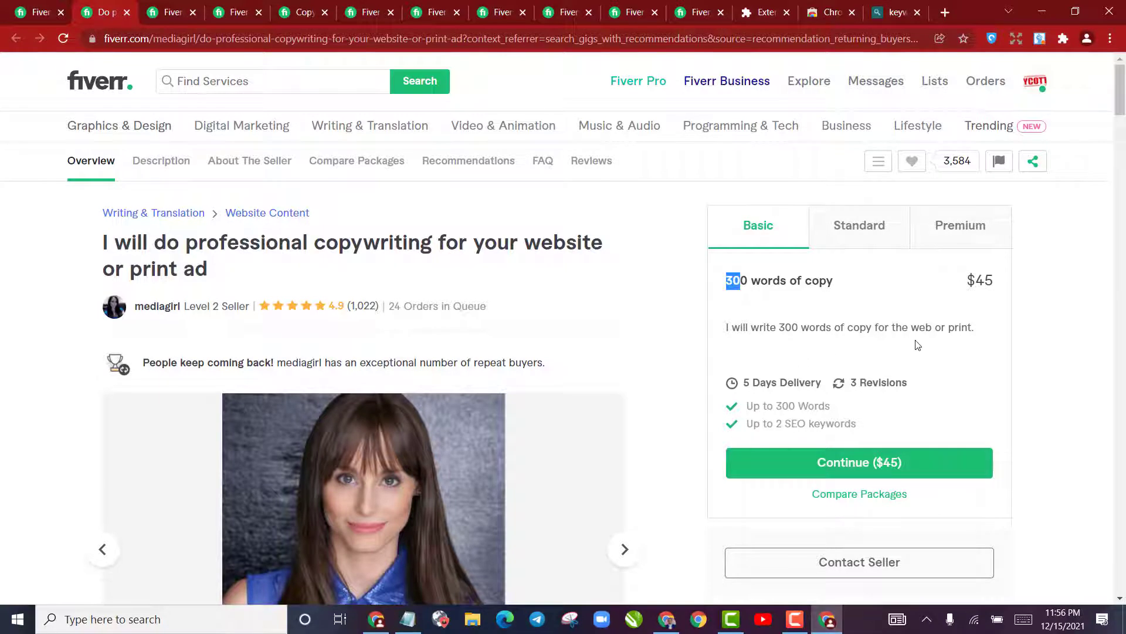
left_click_drag(911, 327, 919, 327)
left_click_drag(778, 383, 816, 385)
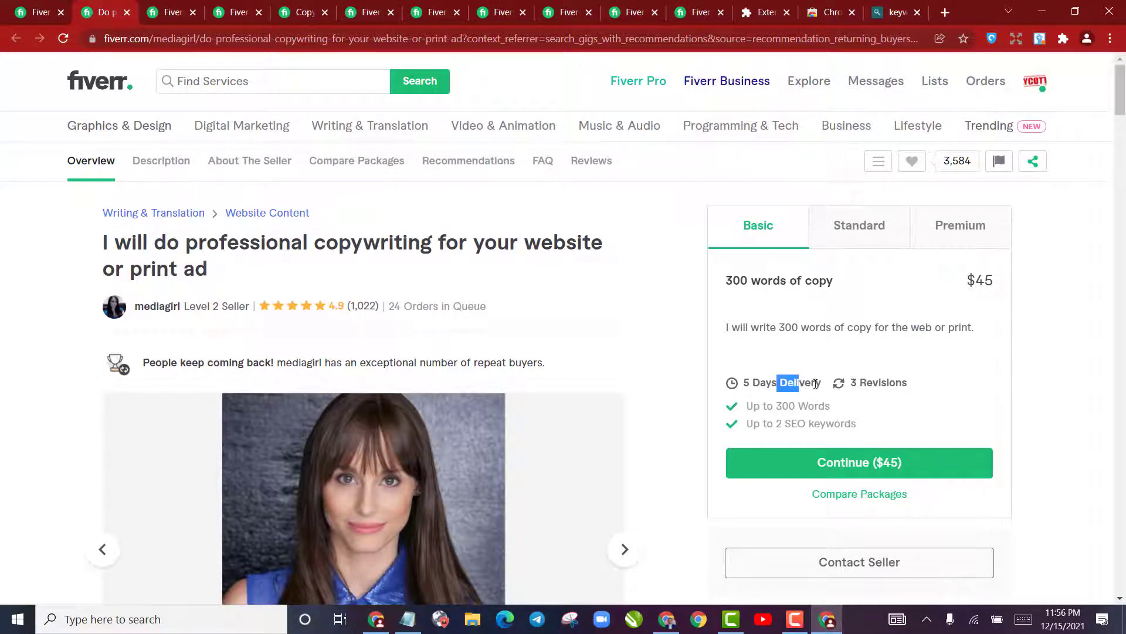
left_click(878, 241)
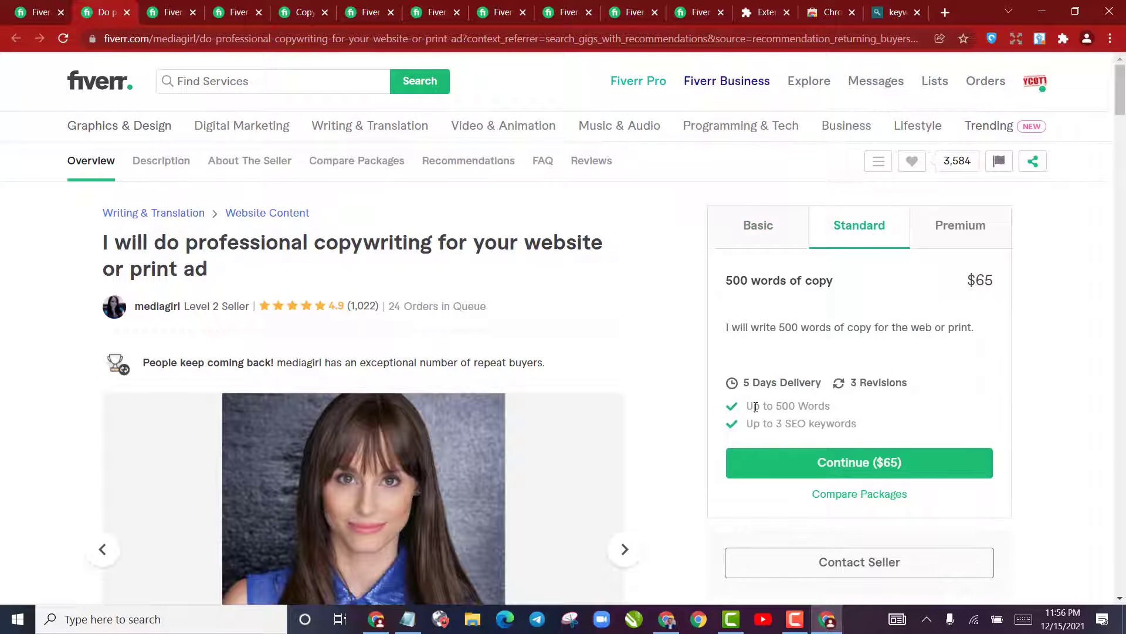
left_click(961, 244)
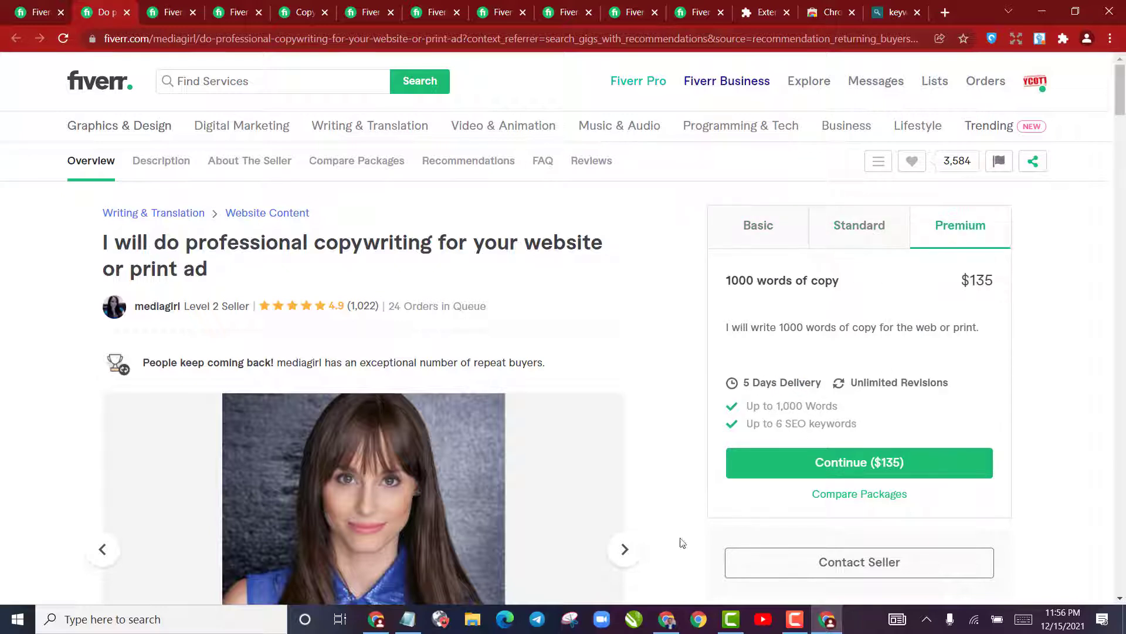
Return to the gig and set delivery times of 3 days for Basic, 5 days for Standard and 7 days for Premium
left_click(376, 618)
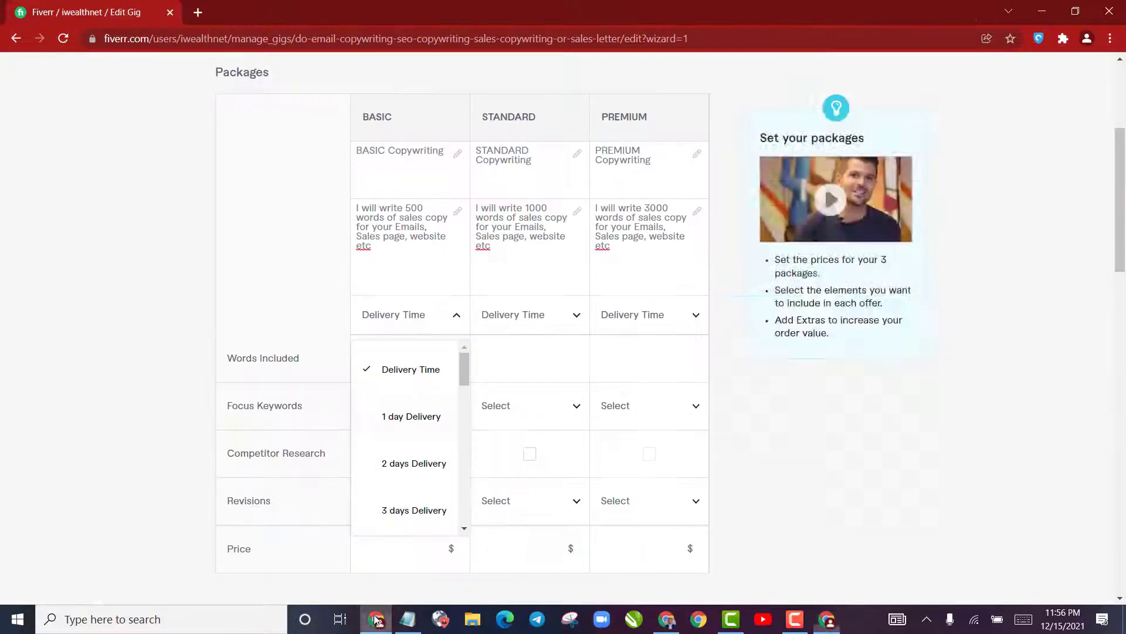
left_click(438, 510)
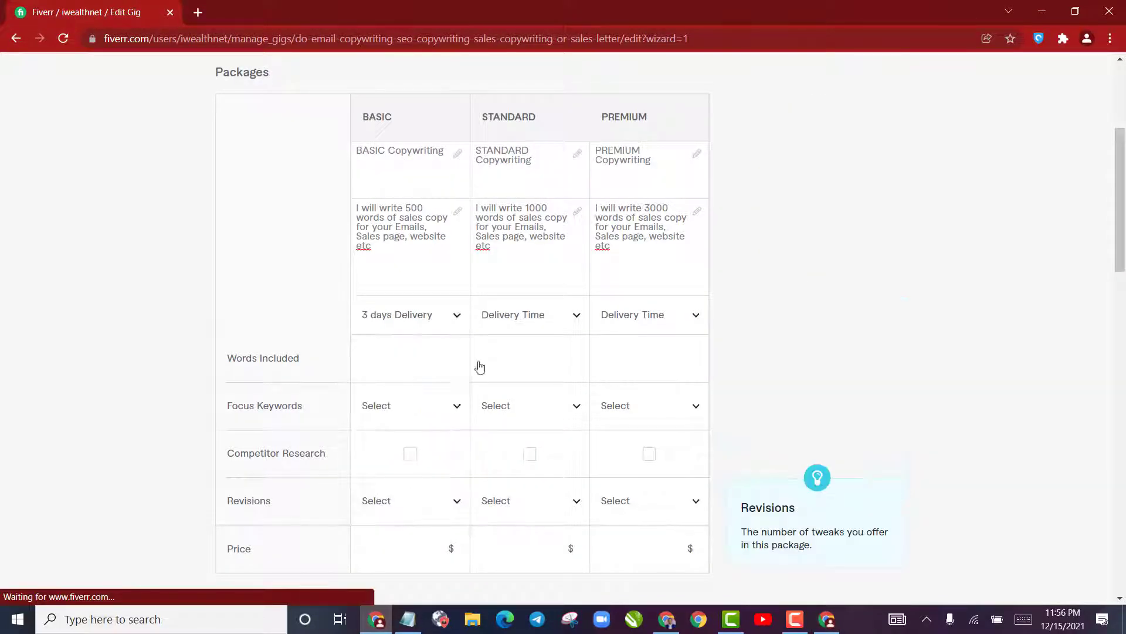
left_click(505, 328)
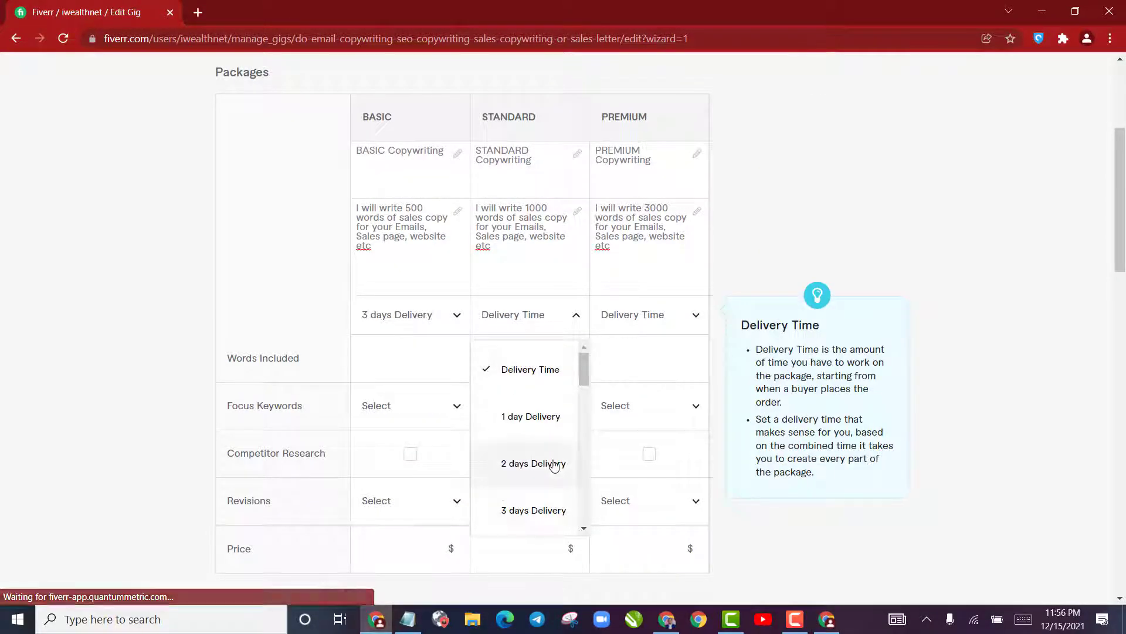
scroll(548, 455, "down", 3)
left_click(534, 359)
left_click(637, 317)
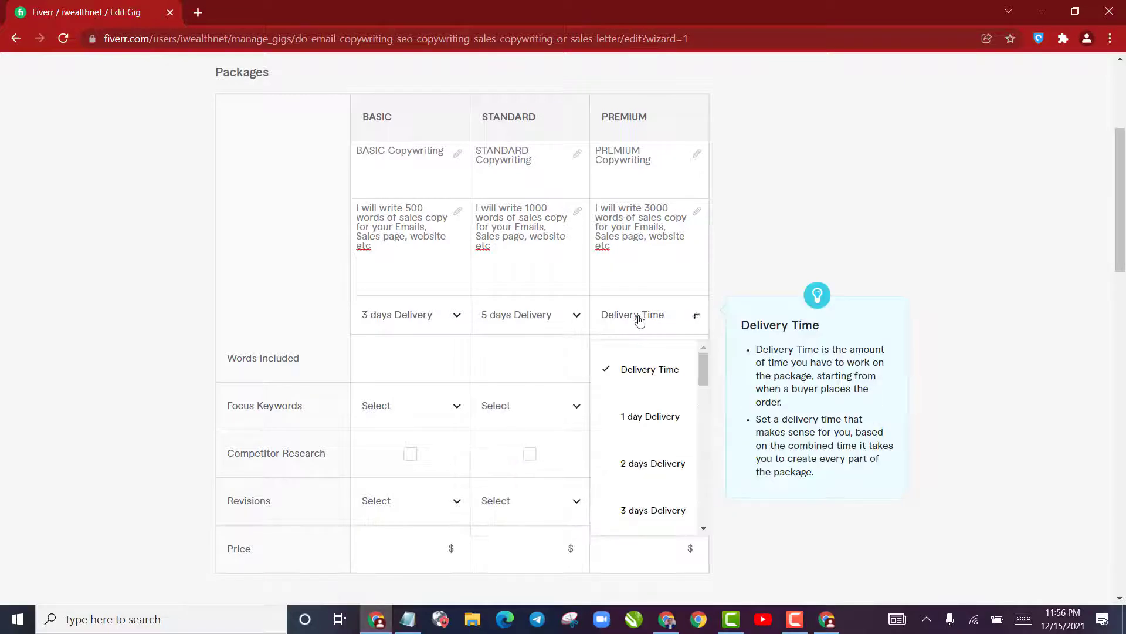
scroll(656, 437, "down", 3)
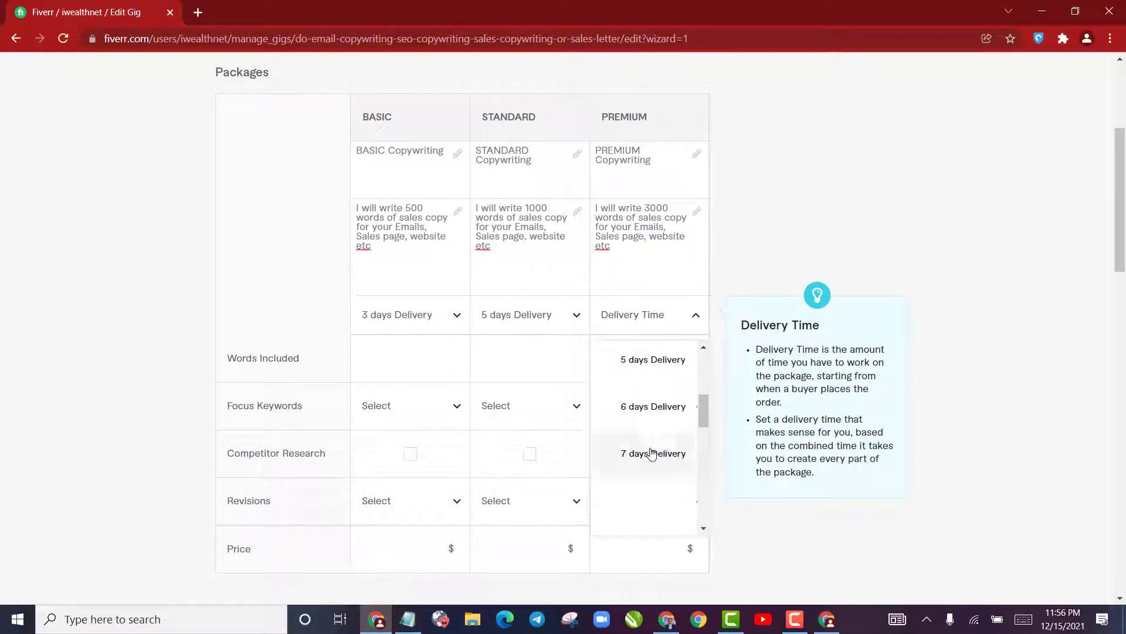
left_click(651, 454)
Set the words included to 500 for Basic, 1000 for Standard and 3000 for Premium
left_click(370, 349)
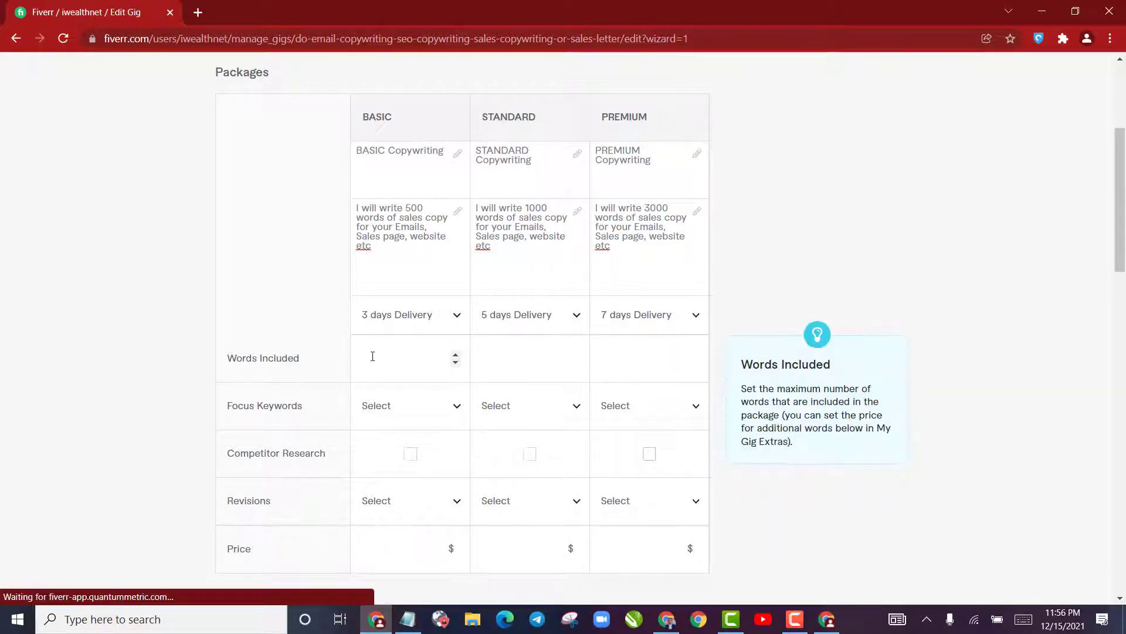
type("500")
left_click(535, 357)
type("1000")
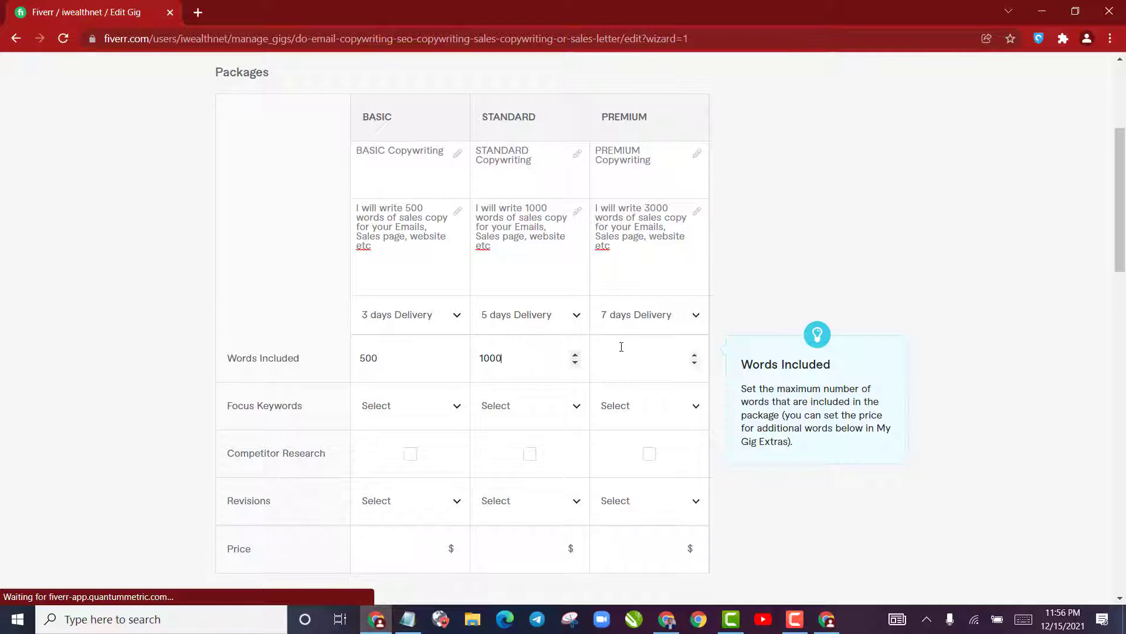
left_click(632, 349)
type("3000")
Set the focus keywords to 3 for the Basic package and 5 for the Standard package
left_click(405, 411)
scroll(402, 326, "down", 3)
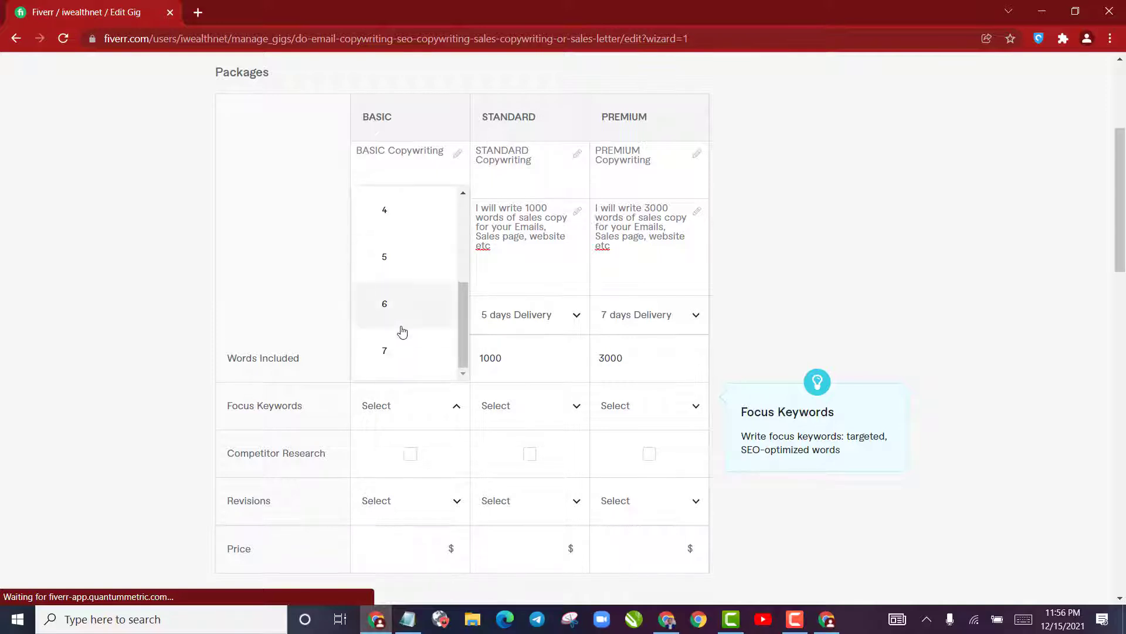
scroll(417, 299, "up", 3)
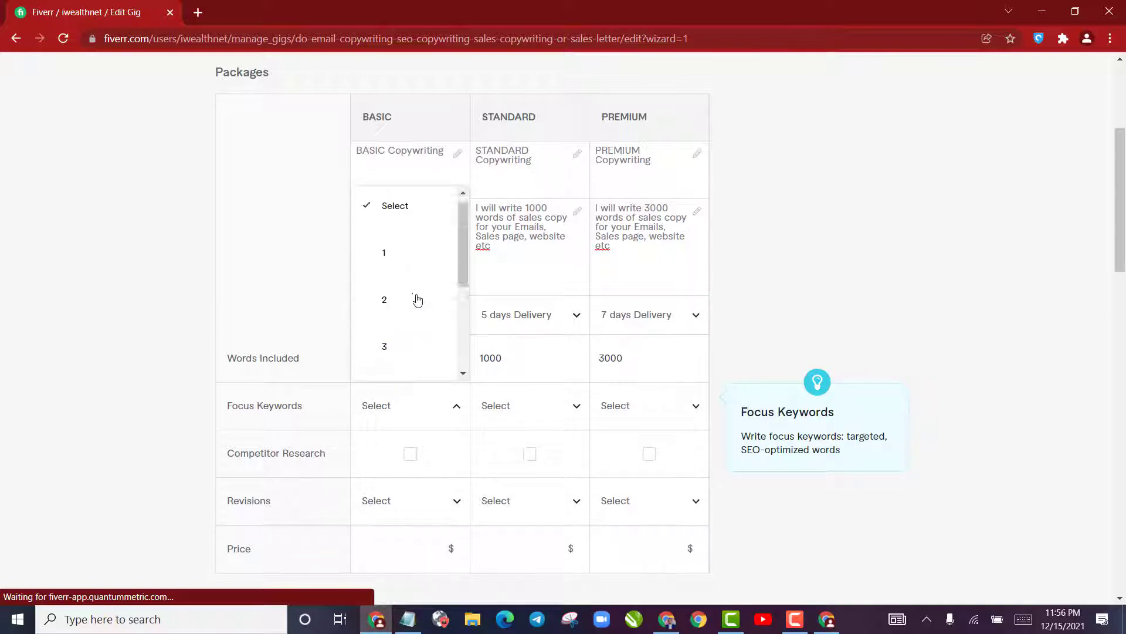
left_click(396, 354)
left_click(511, 405)
scroll(539, 329, "down", 3)
left_click(533, 317)
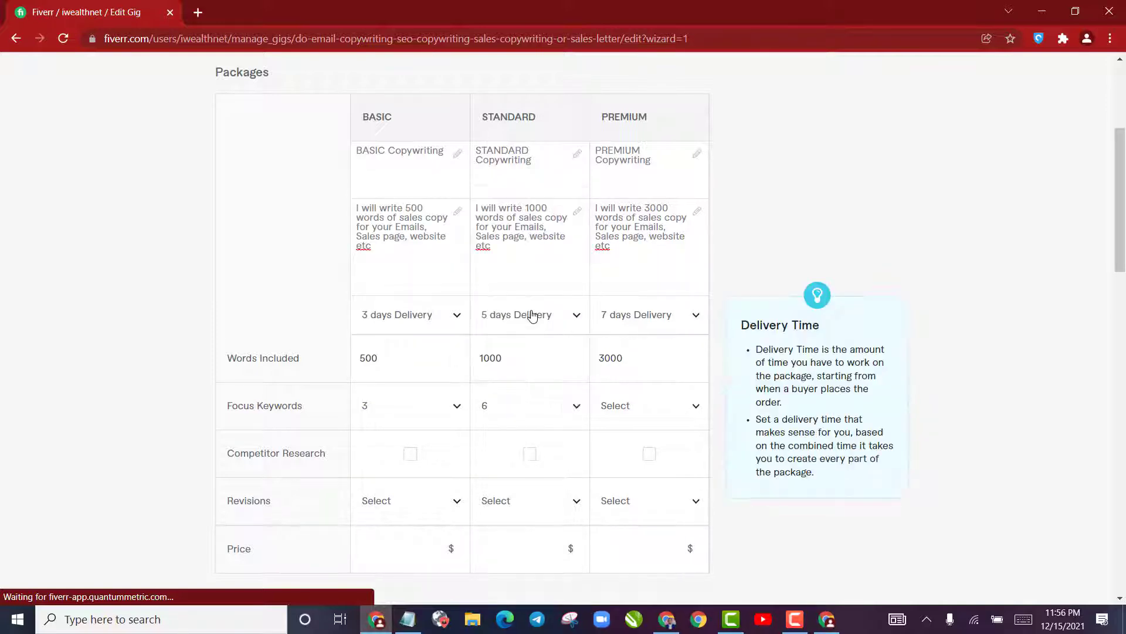
left_click(529, 406)
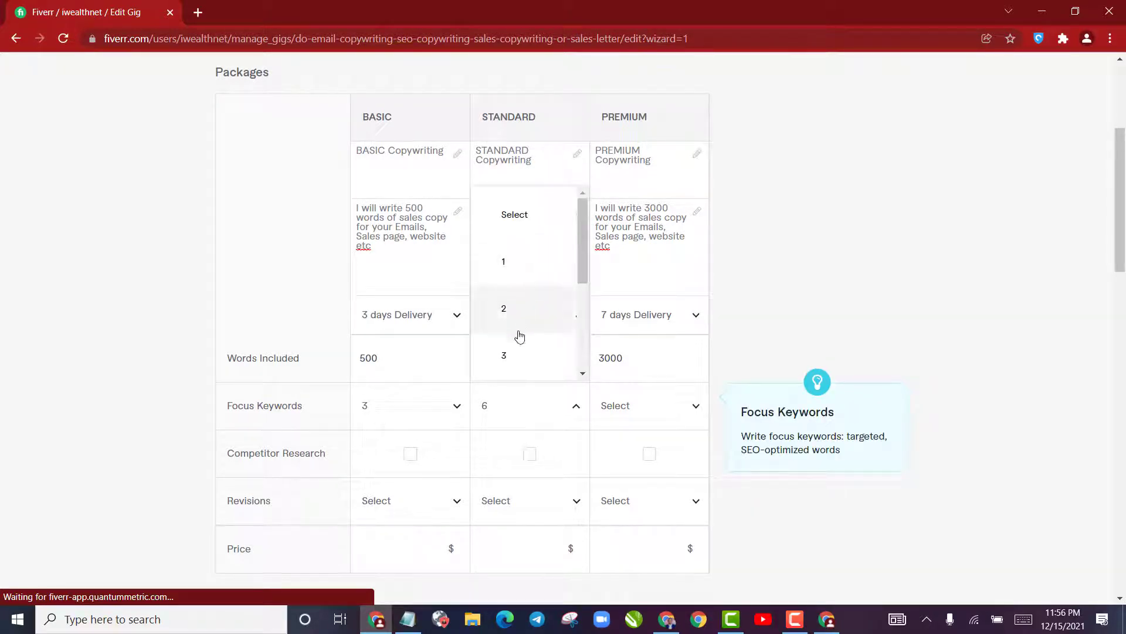
scroll(564, 290, "down", 2)
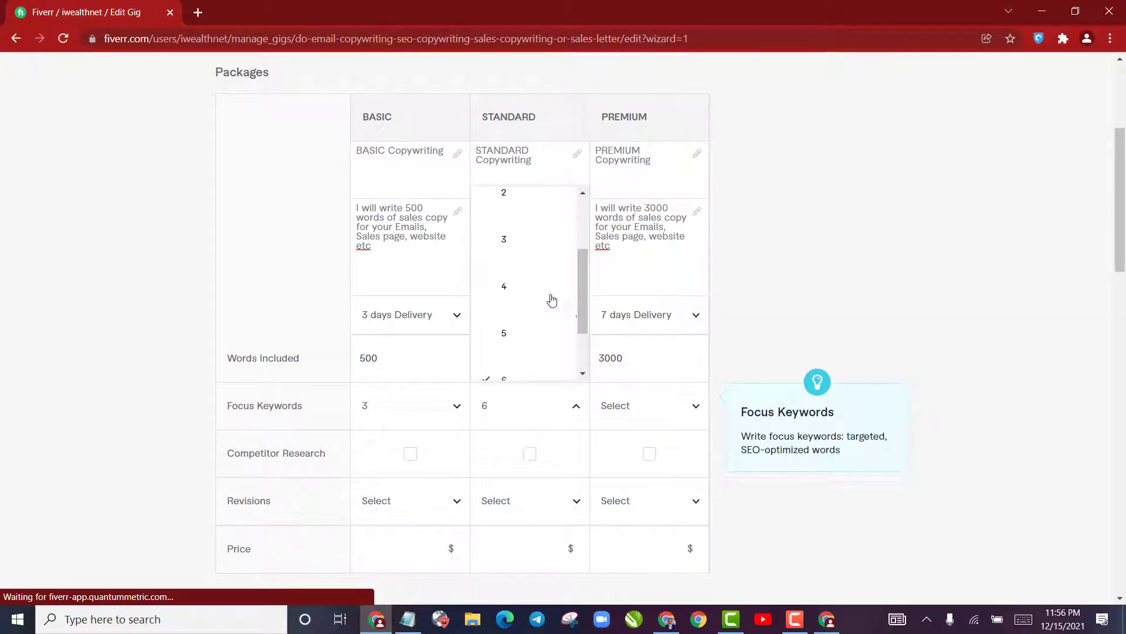
left_click(530, 317)
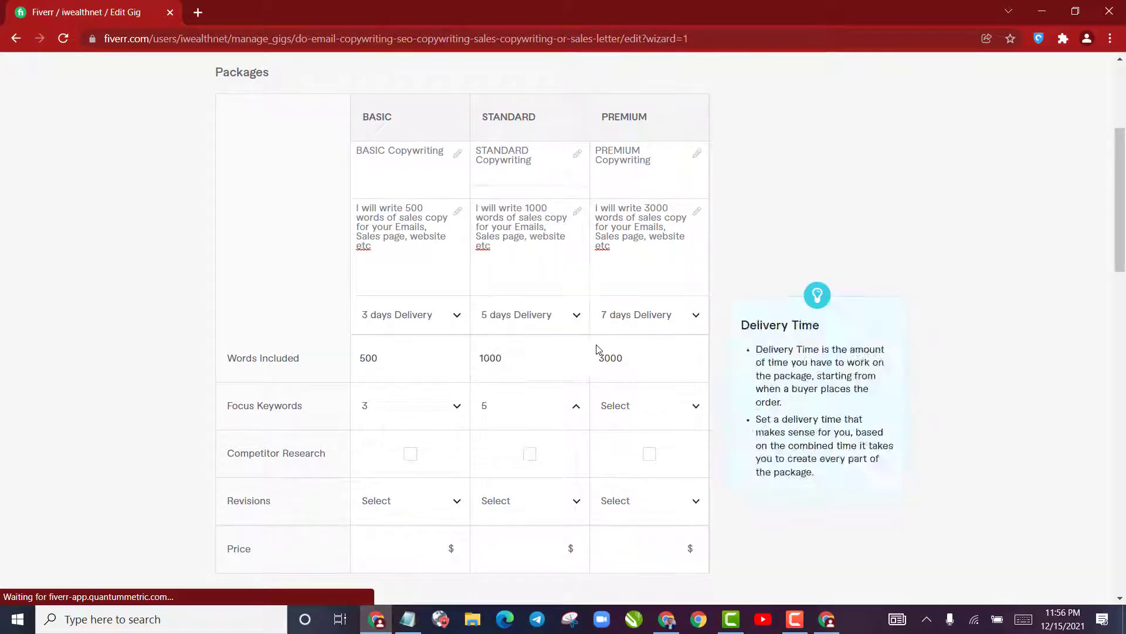
Set the Premium package's focus keywords to 7 and include competitor research in that package only
left_click(606, 409)
scroll(639, 329, "down", 3)
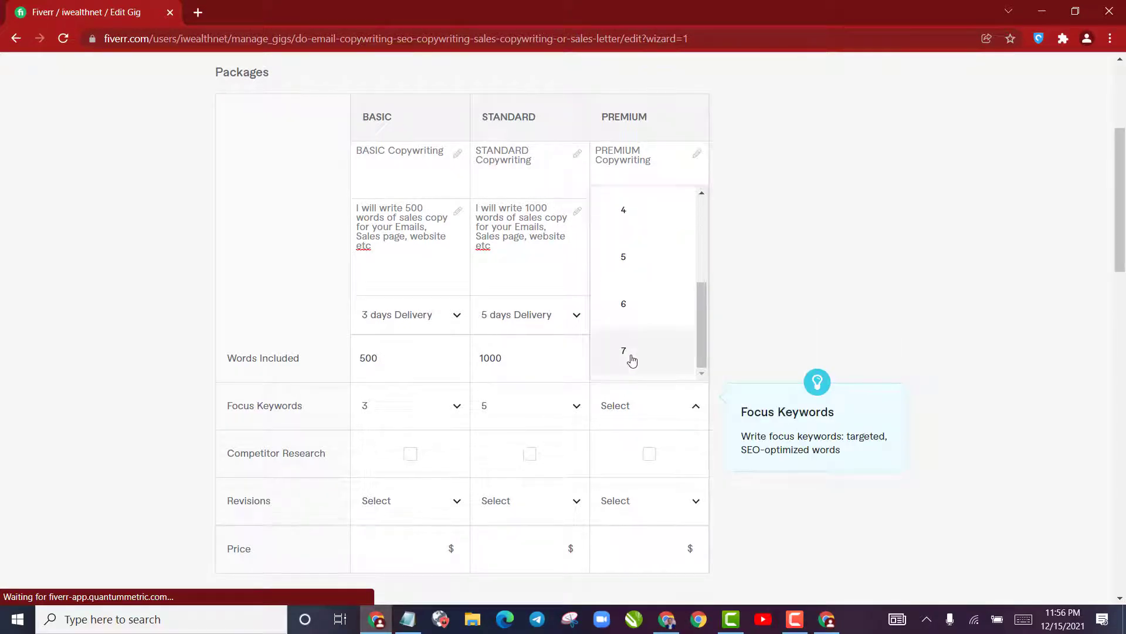
left_click(624, 350)
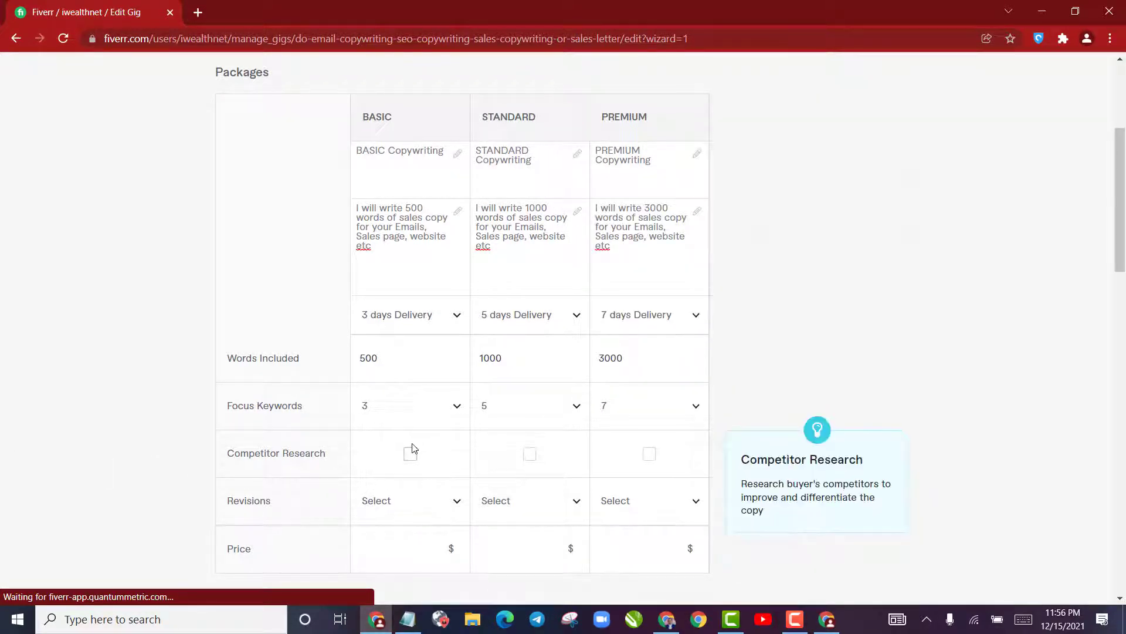
left_click(650, 454)
scroll(574, 423, "down", 4)
scroll(604, 364, "up", 4)
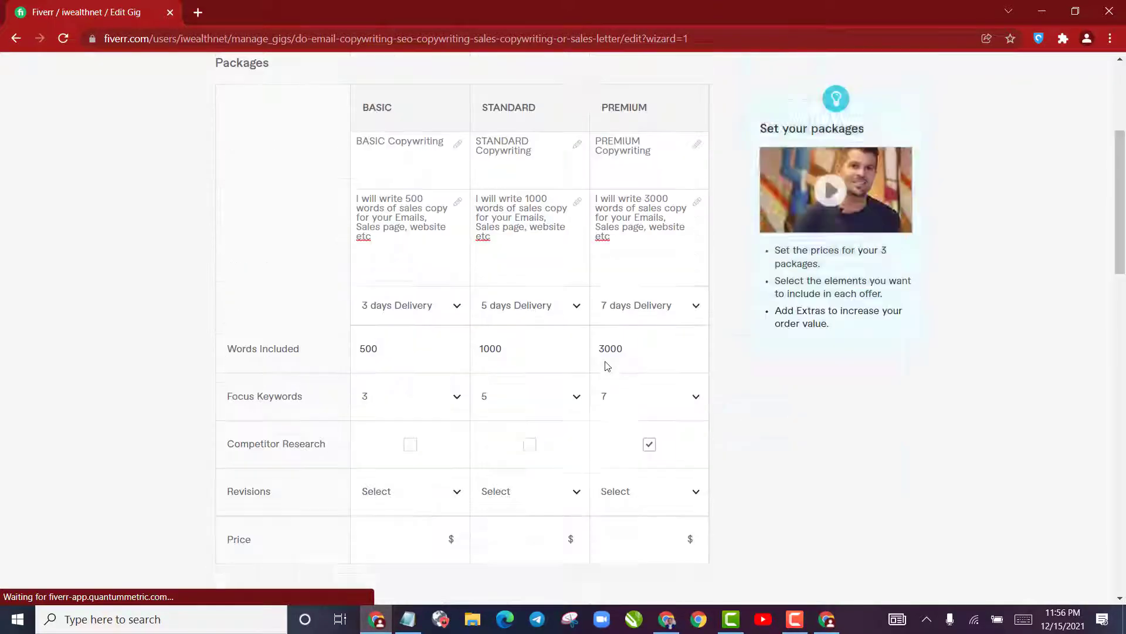
Offer unlimited revisions in the Basic, Standard and Premium packages
left_click(408, 500)
scroll(428, 381, "down", 6)
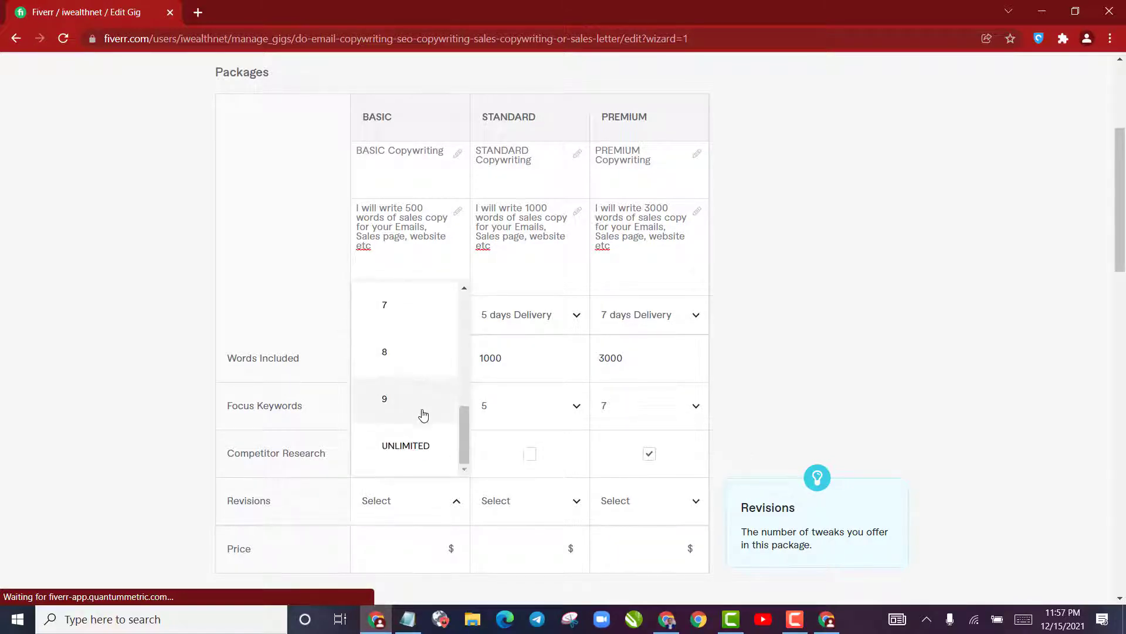
left_click(419, 458)
left_click(498, 509)
scroll(527, 432, "down", 6)
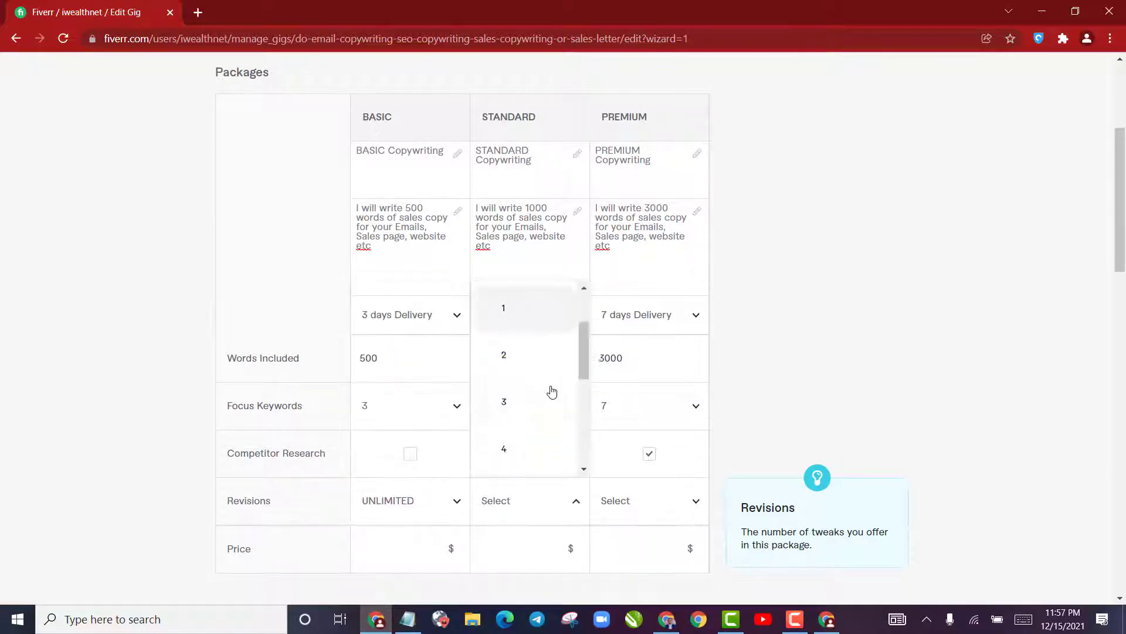
left_click(540, 452)
left_click(641, 503)
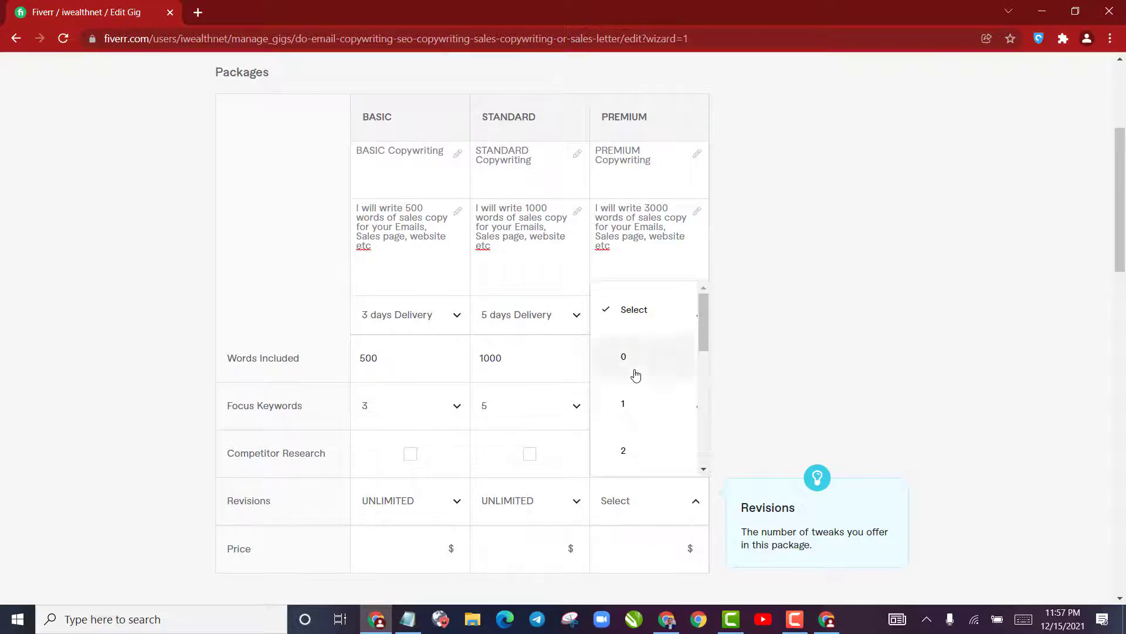
scroll(634, 399, "down", 7)
scroll(634, 421, "down", 10)
scroll(649, 342, "up", 13)
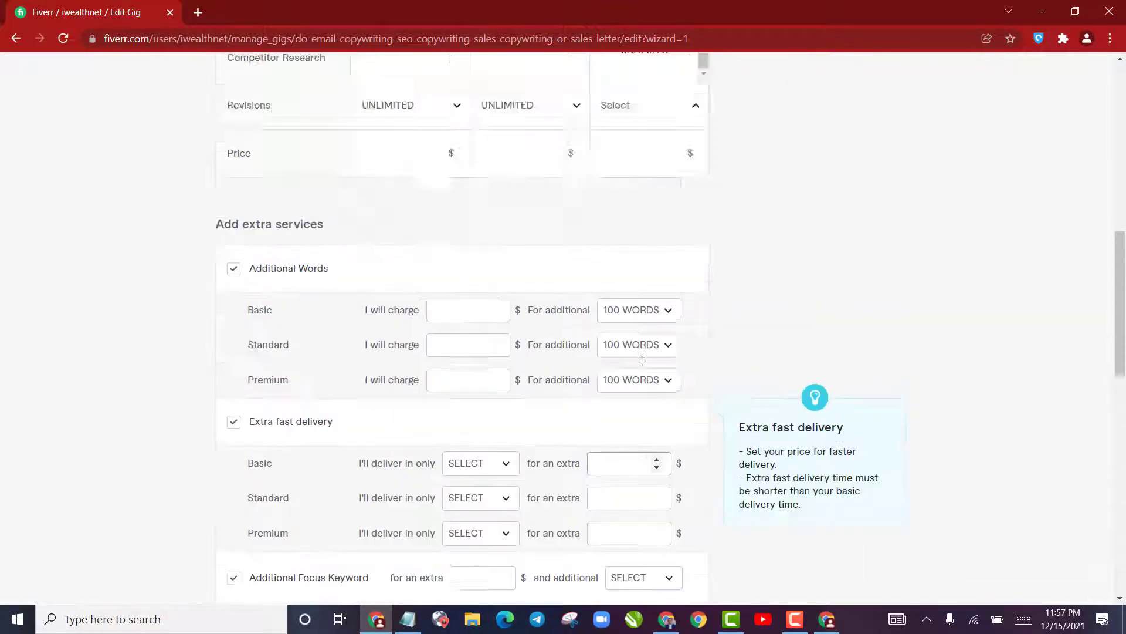
scroll(640, 364, "up", 4)
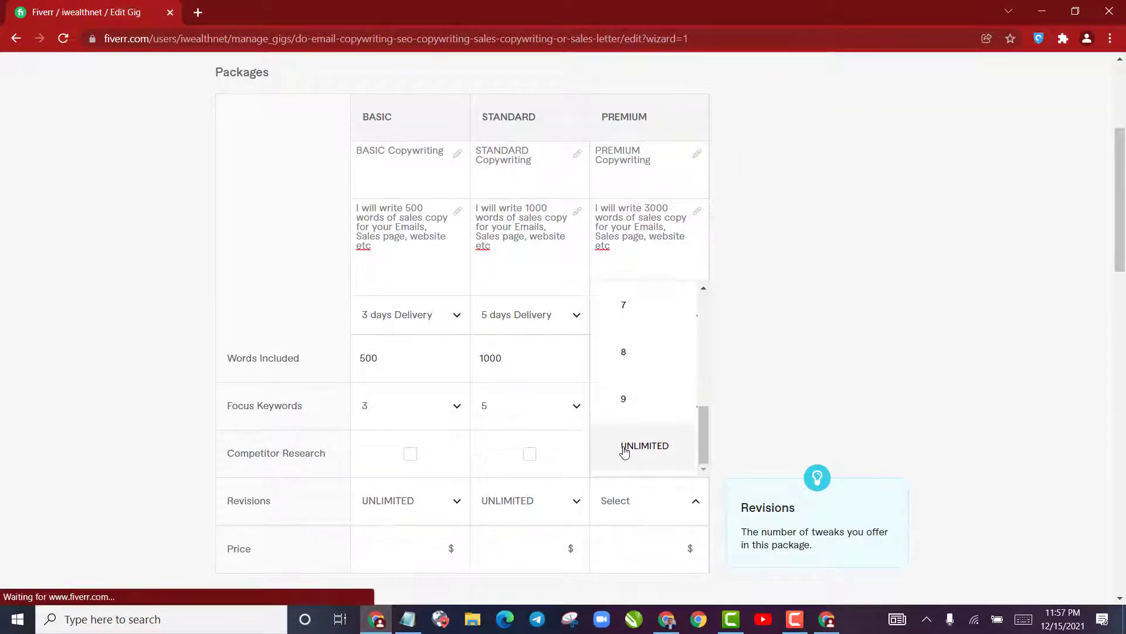
left_click(624, 449)
Set the Basic package's price to $30
scroll(188, 403, "down", 4)
left_click(410, 306)
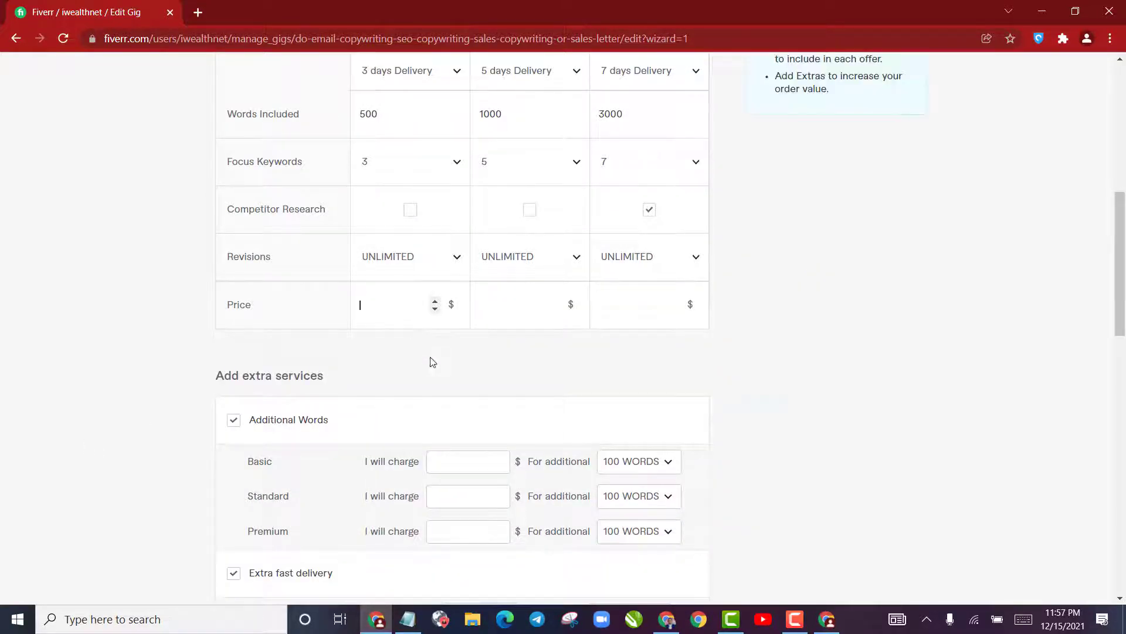
type("3")
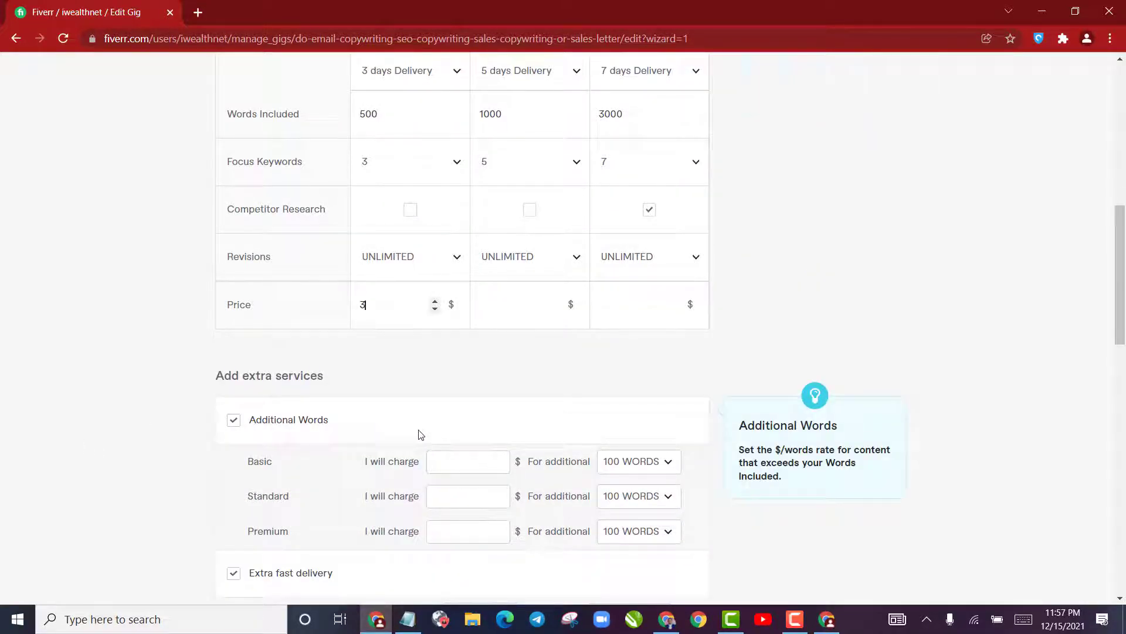
type("0")
Check the competing gig's Standard and Premium prices, and set the Standard package's price to $80 in the gig being edited
left_click(531, 300)
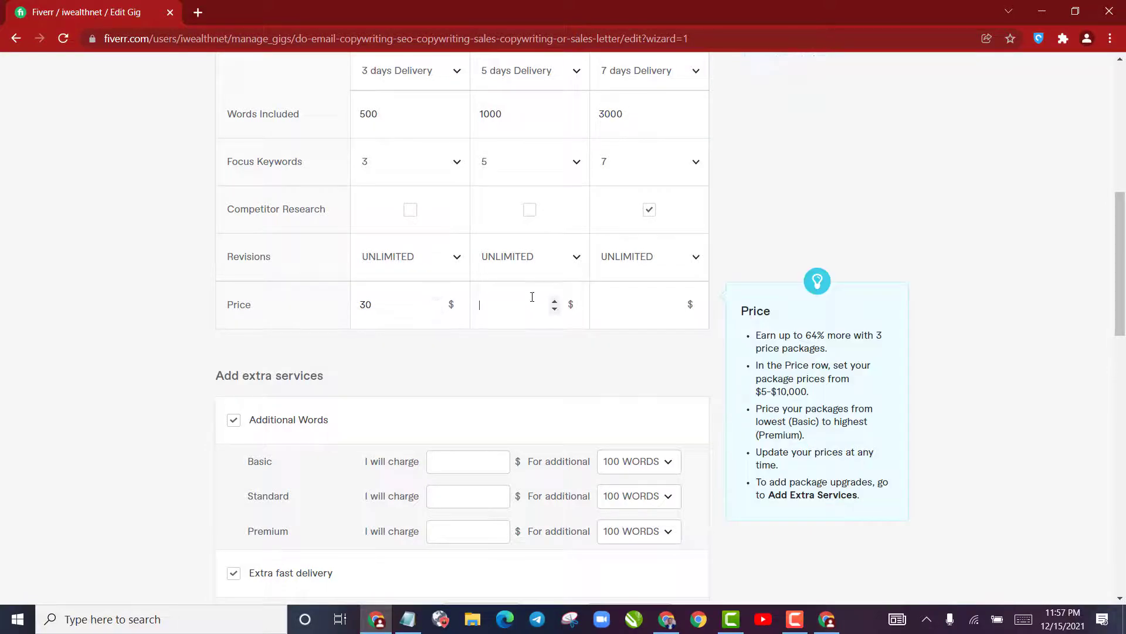
scroll(526, 329, "up", 4)
scroll(526, 329, "down", 4)
scroll(523, 335, "up", 4)
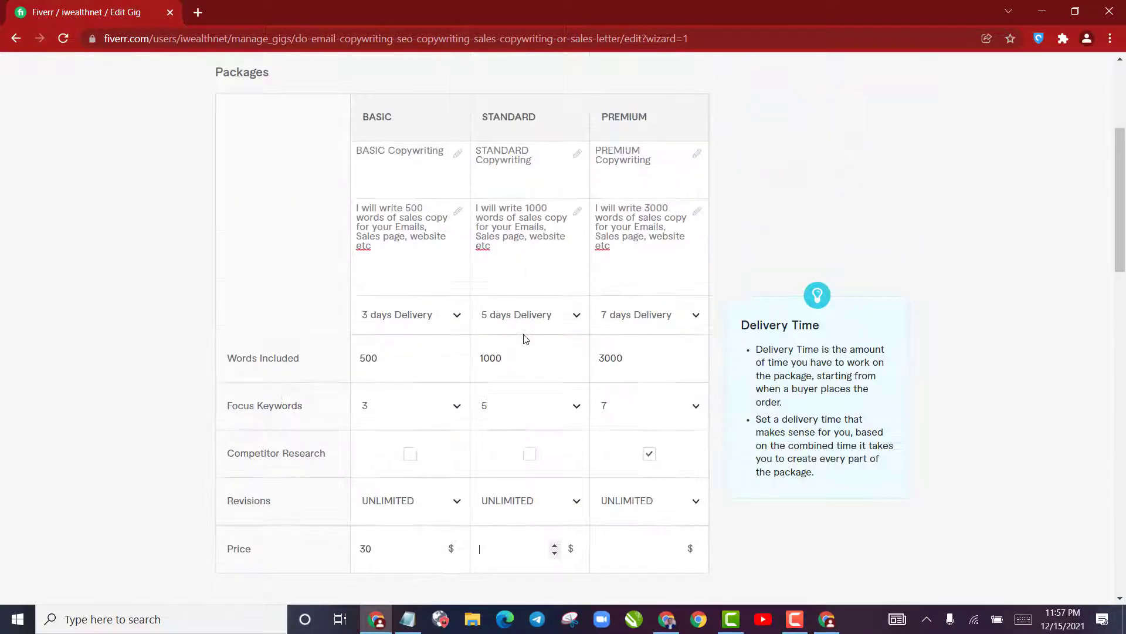
scroll(522, 335, "down", 4)
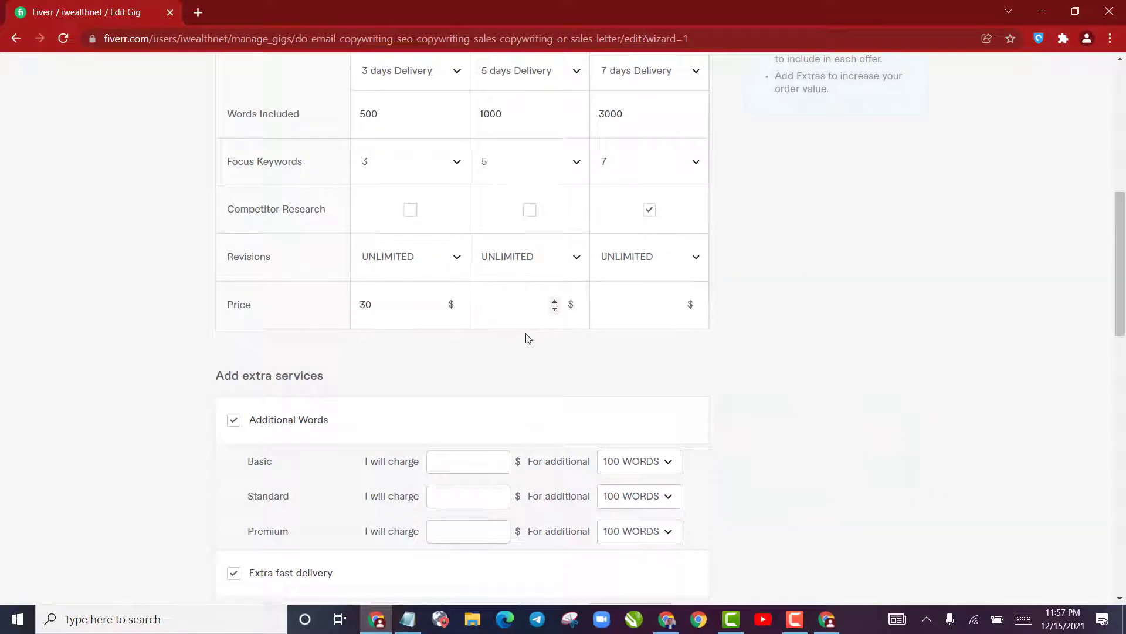
left_click(827, 619)
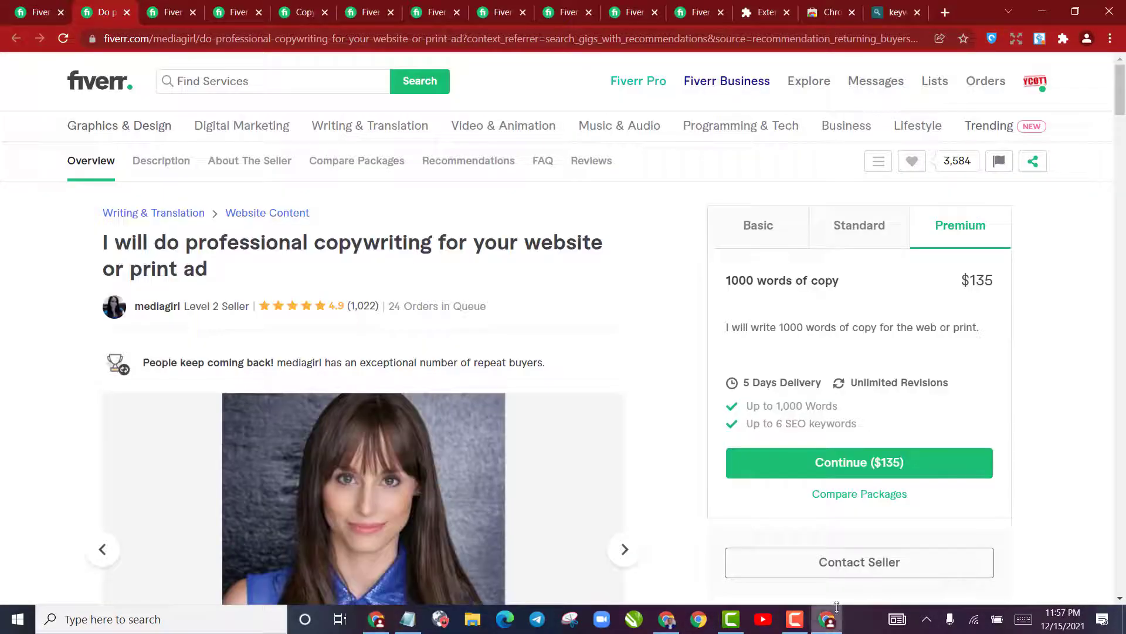
left_click(902, 230)
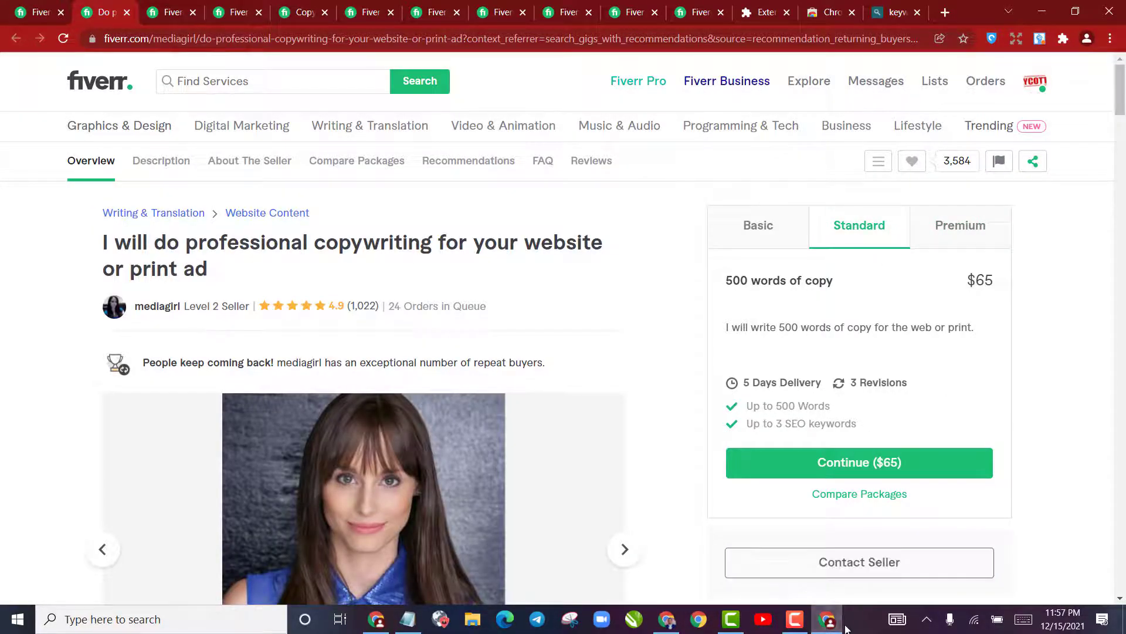
left_click(828, 619)
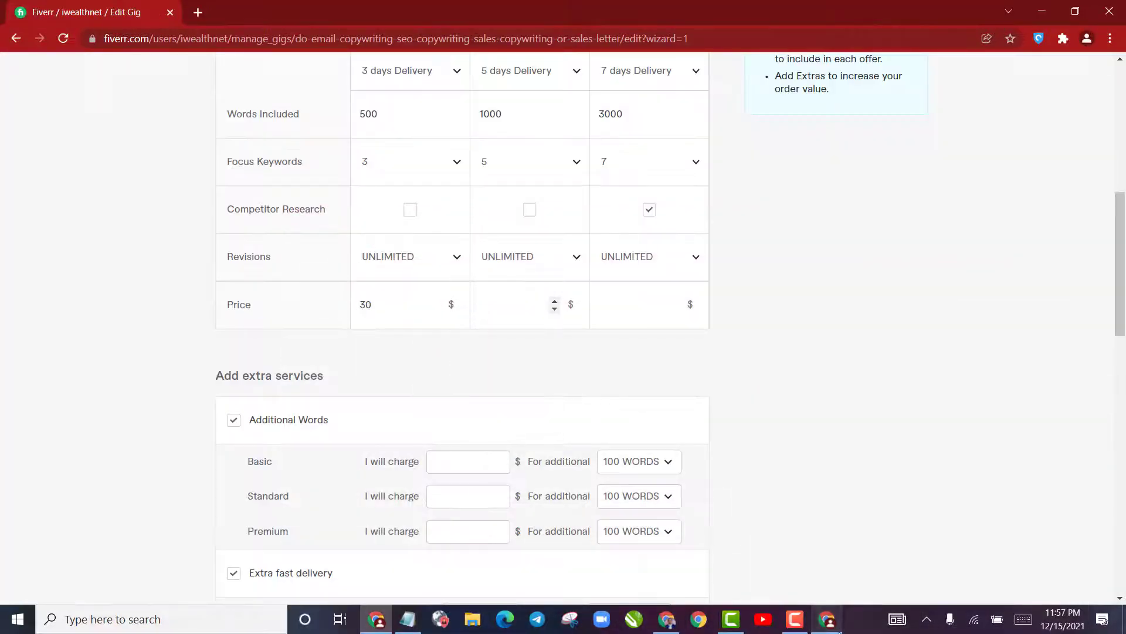
left_click(827, 619)
left_click(946, 241)
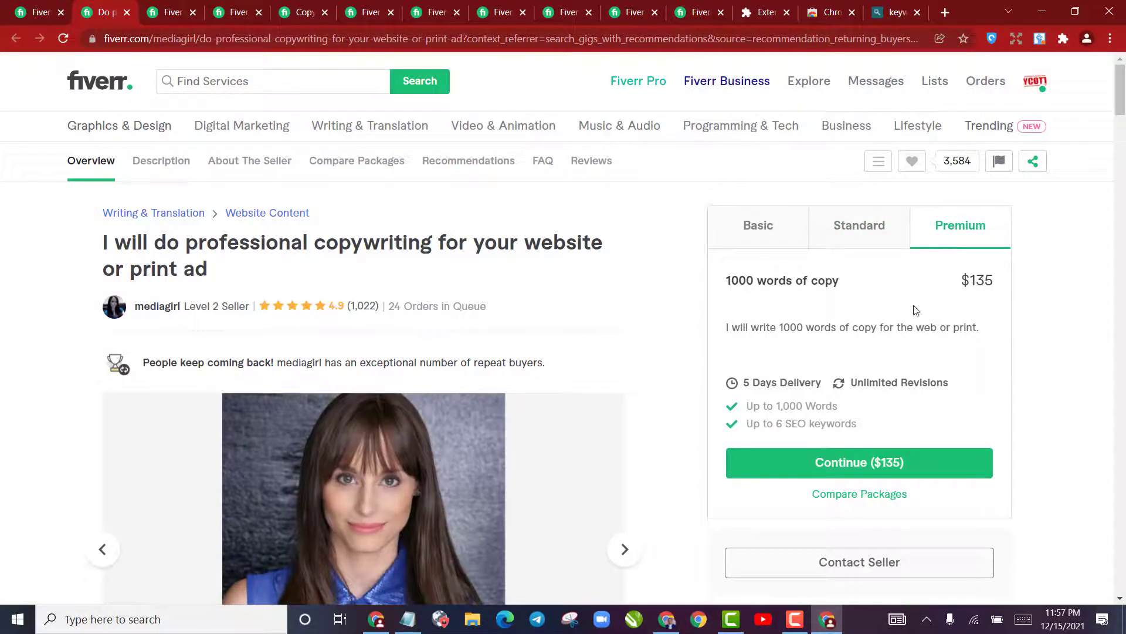
left_click(825, 618)
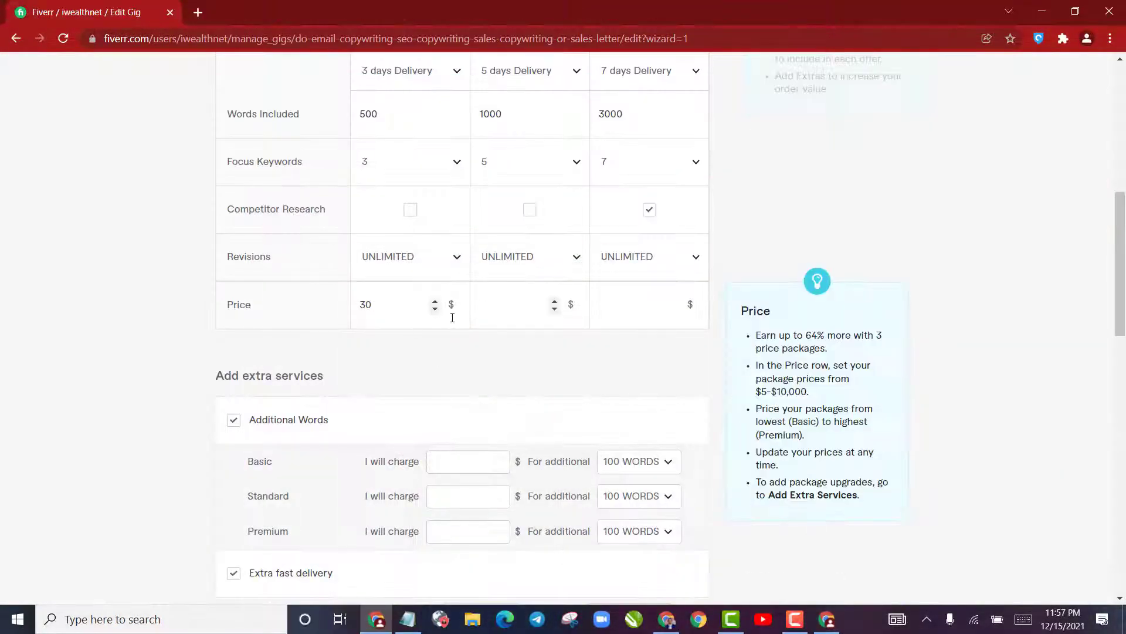
type("80")
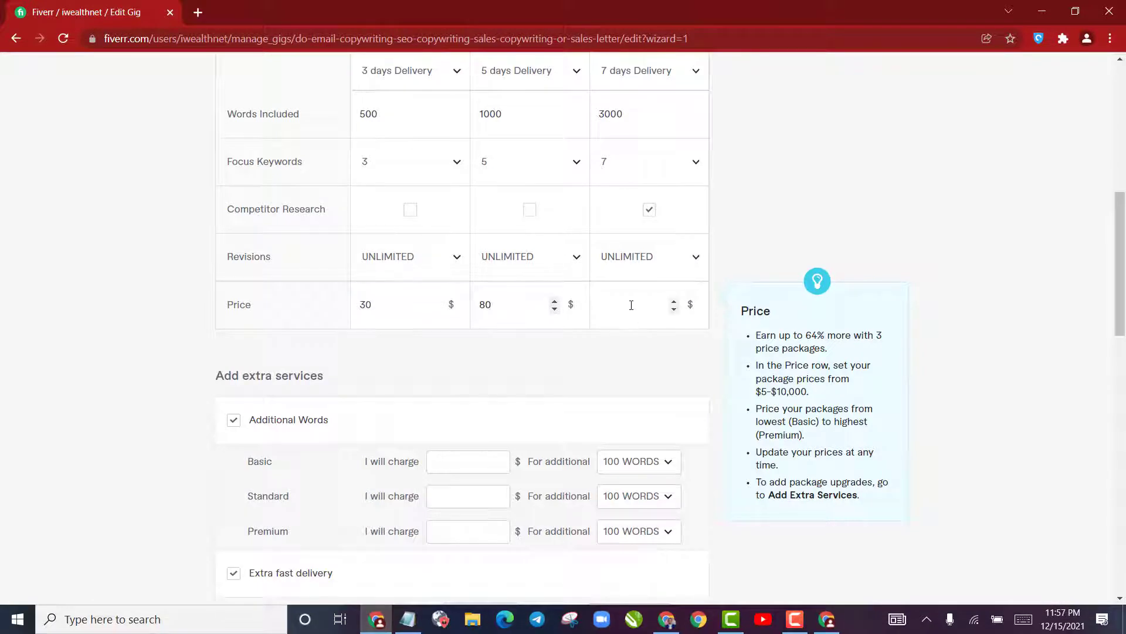
Set the Premium package's price to $150
left_click(631, 305)
left_click(640, 323)
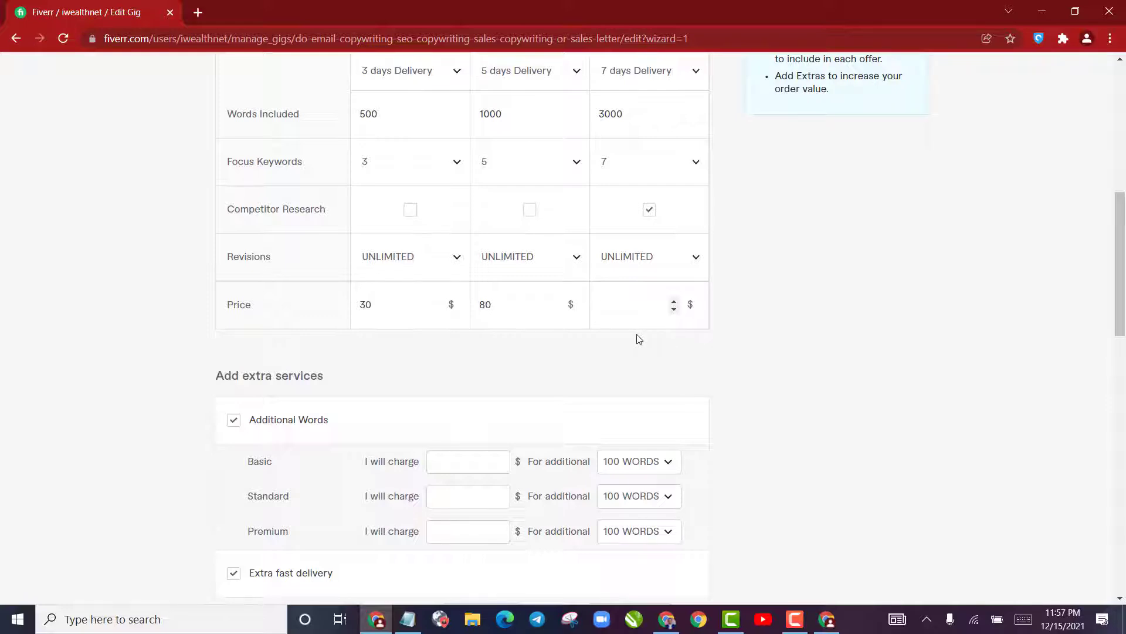
left_click(637, 324)
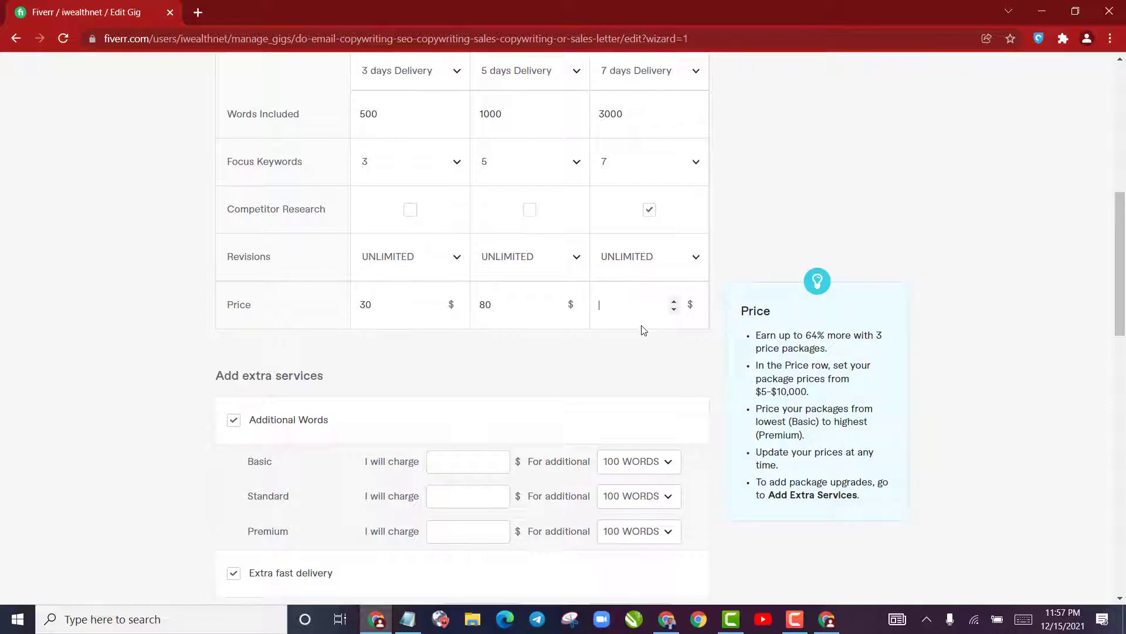
type("1500")
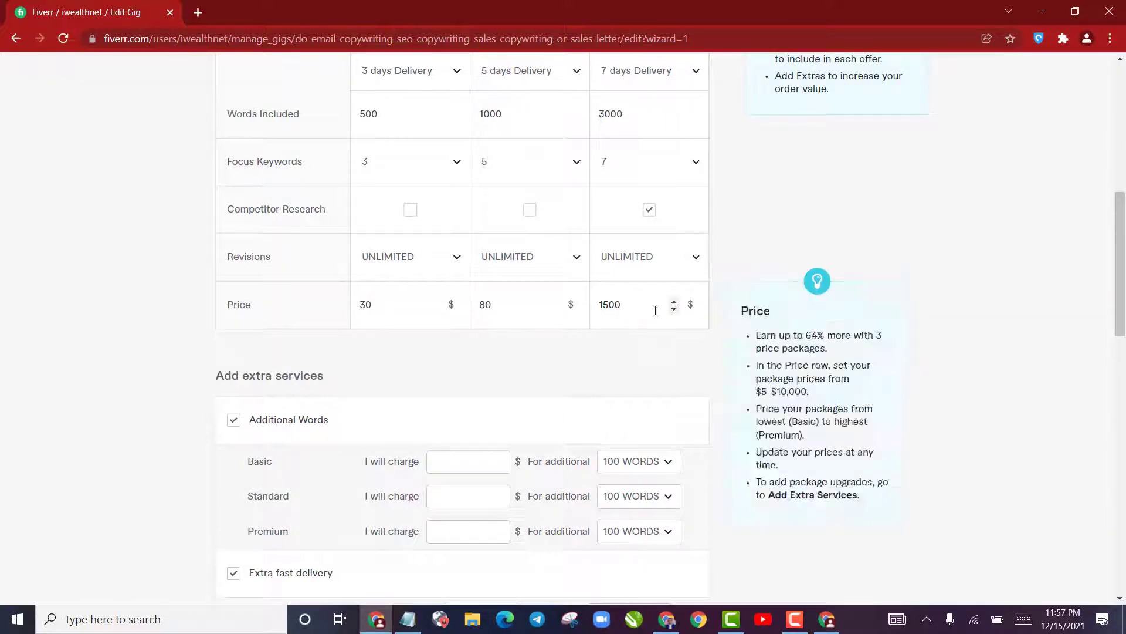
key("BackSpace")
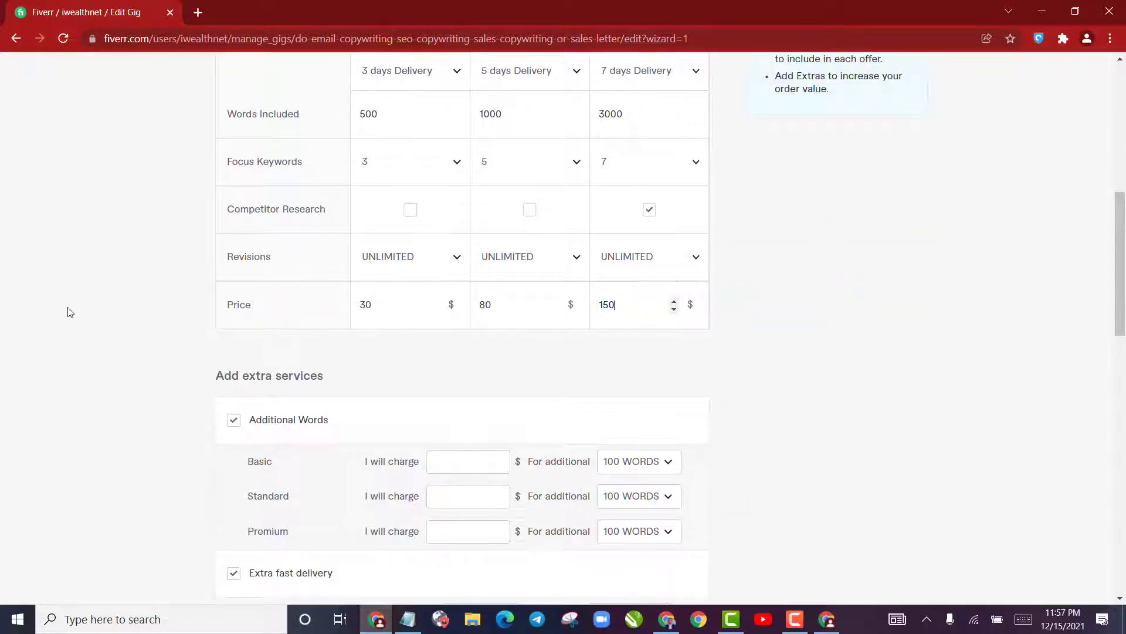
left_click(67, 309)
scroll(608, 378, "down", 4)
scroll(315, 365, "up", 4)
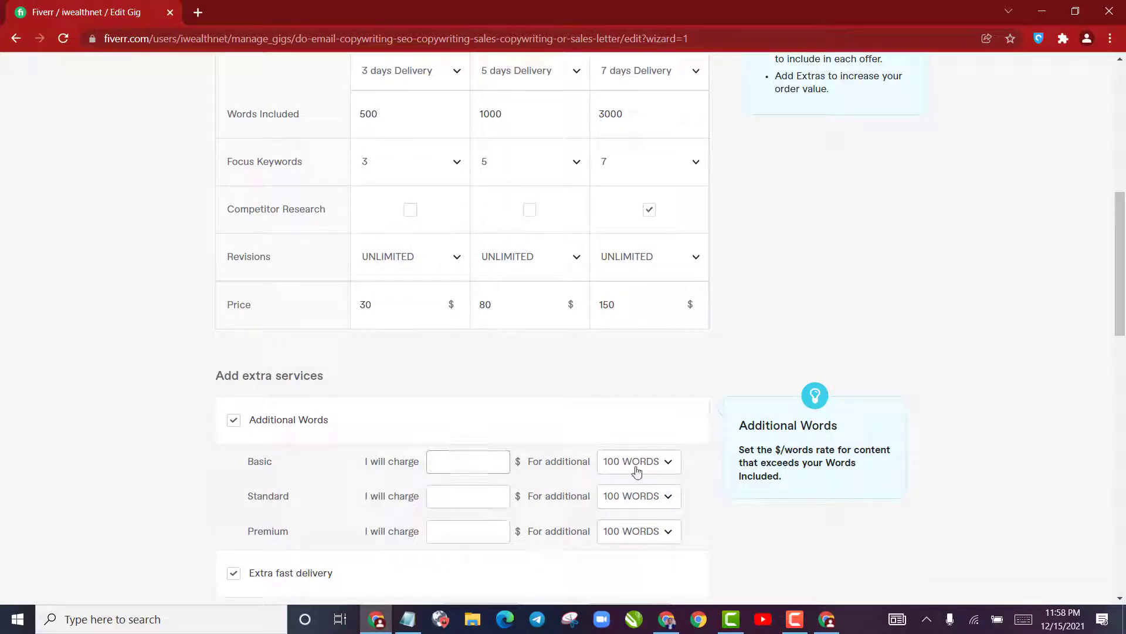
Under Additional Words, charge $10 for the Basic package and $25 per additional 200 words for the Standard package
left_click(436, 465)
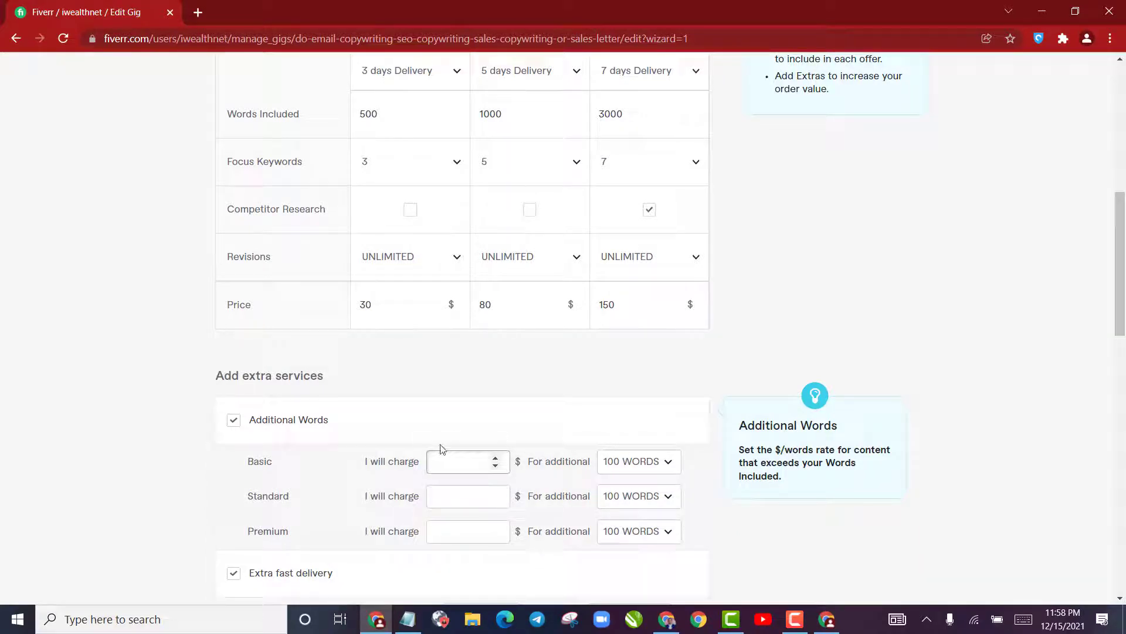
type("10")
left_click(433, 496)
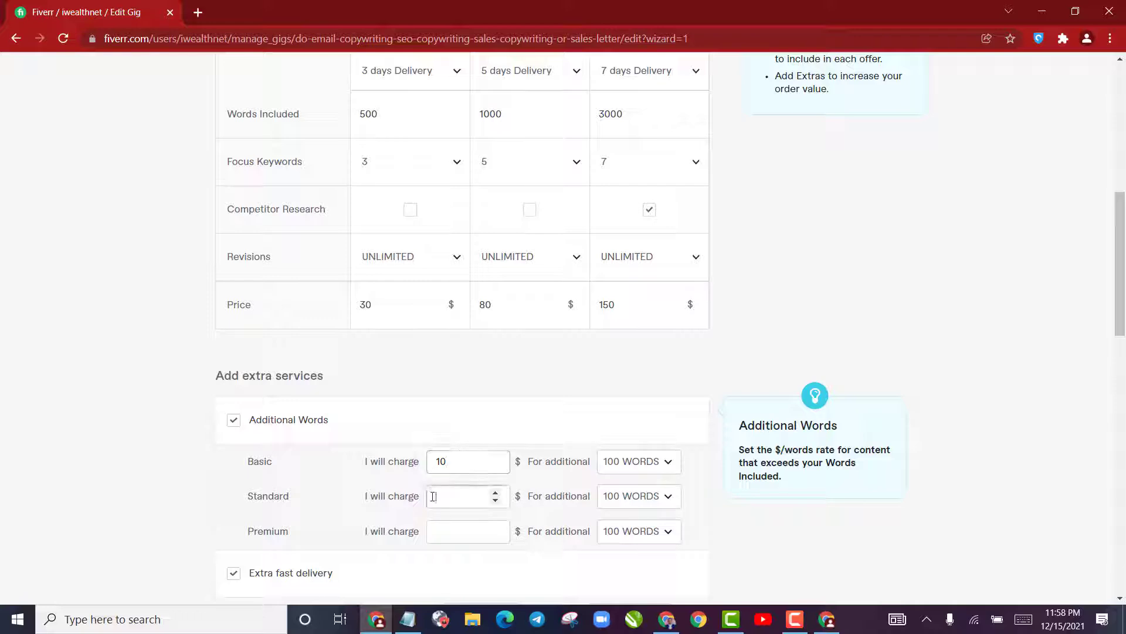
type("10")
left_click(466, 529)
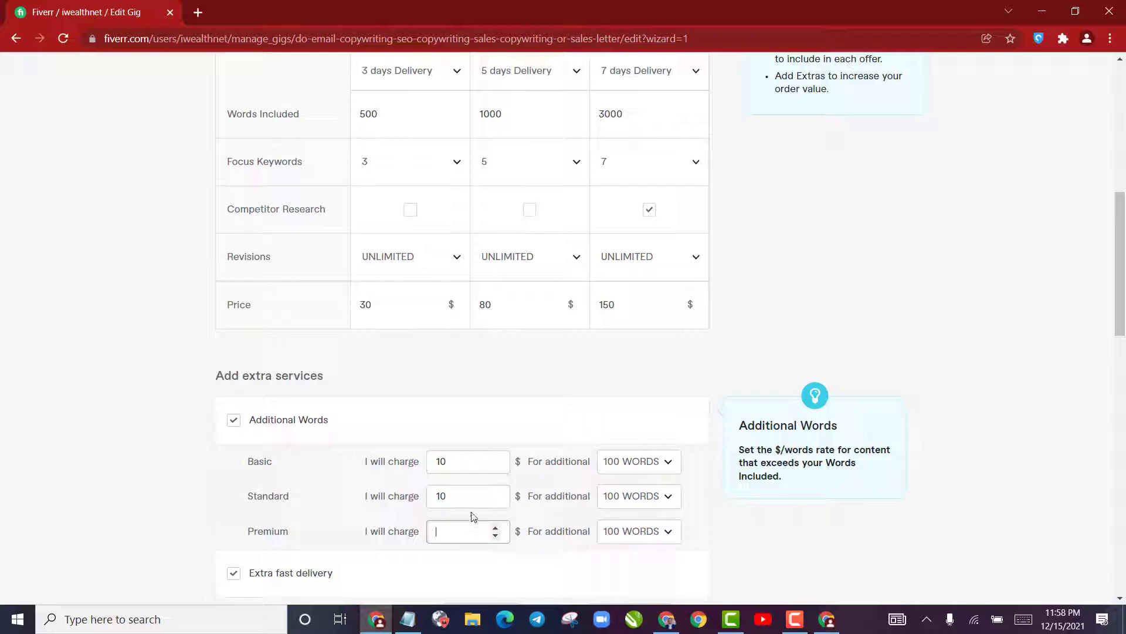
key("shift+Tab")
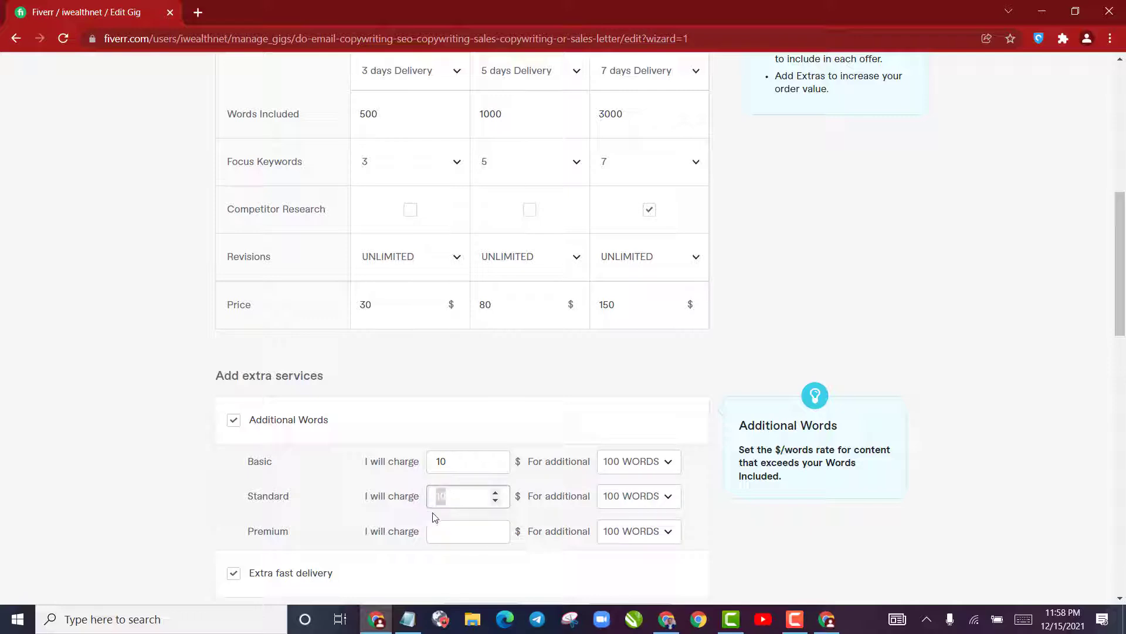
type("25")
left_click(638, 496)
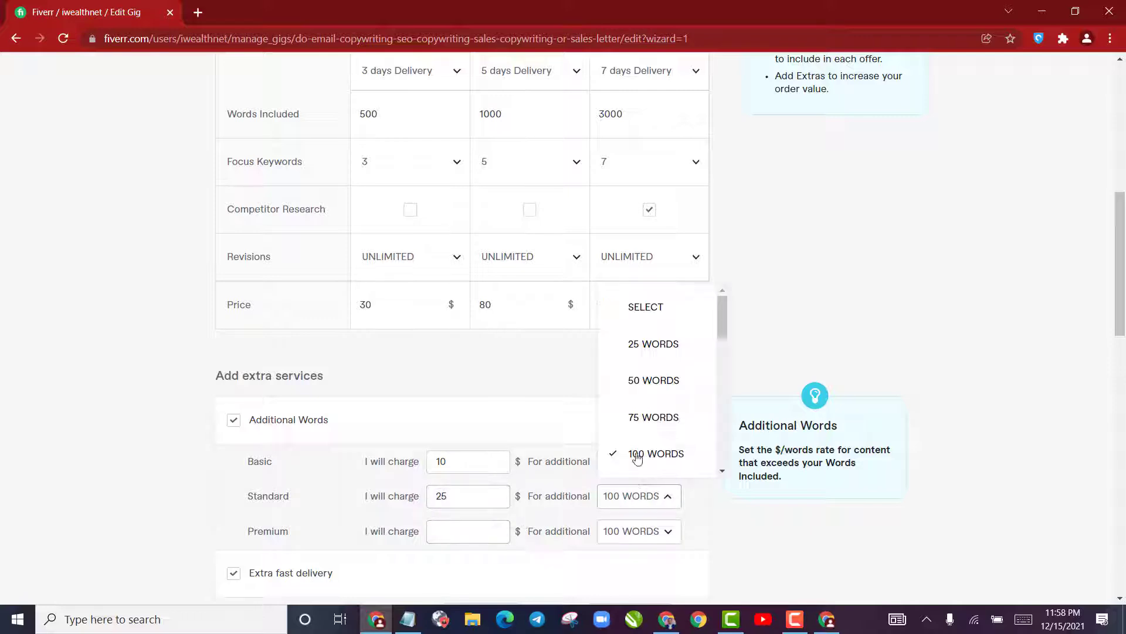
scroll(648, 367, "down", 4)
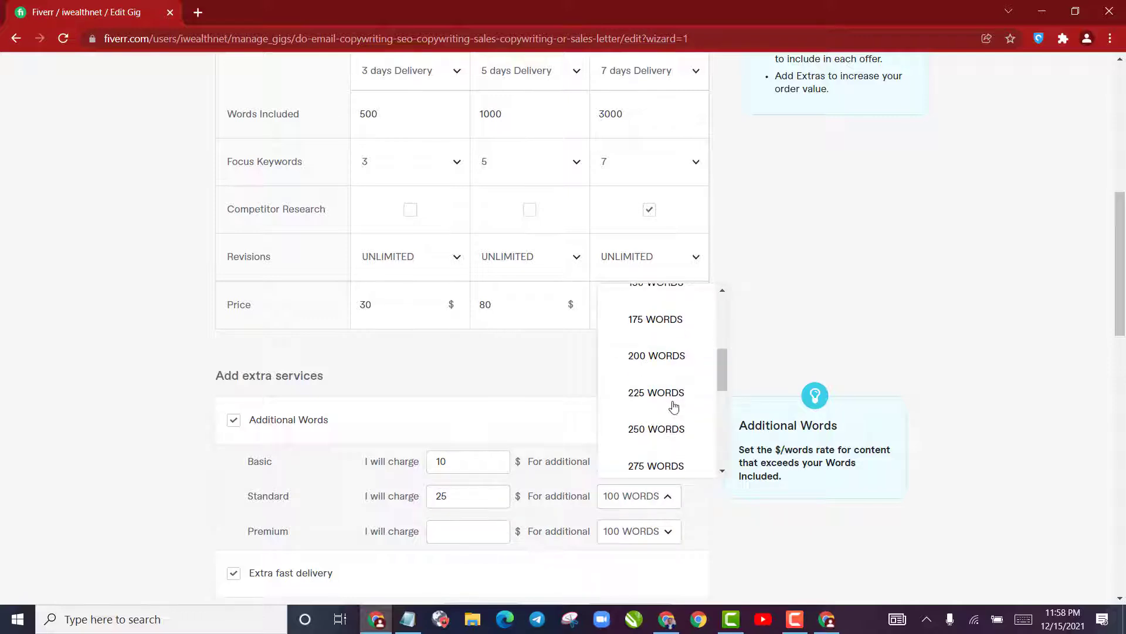
left_click(654, 361)
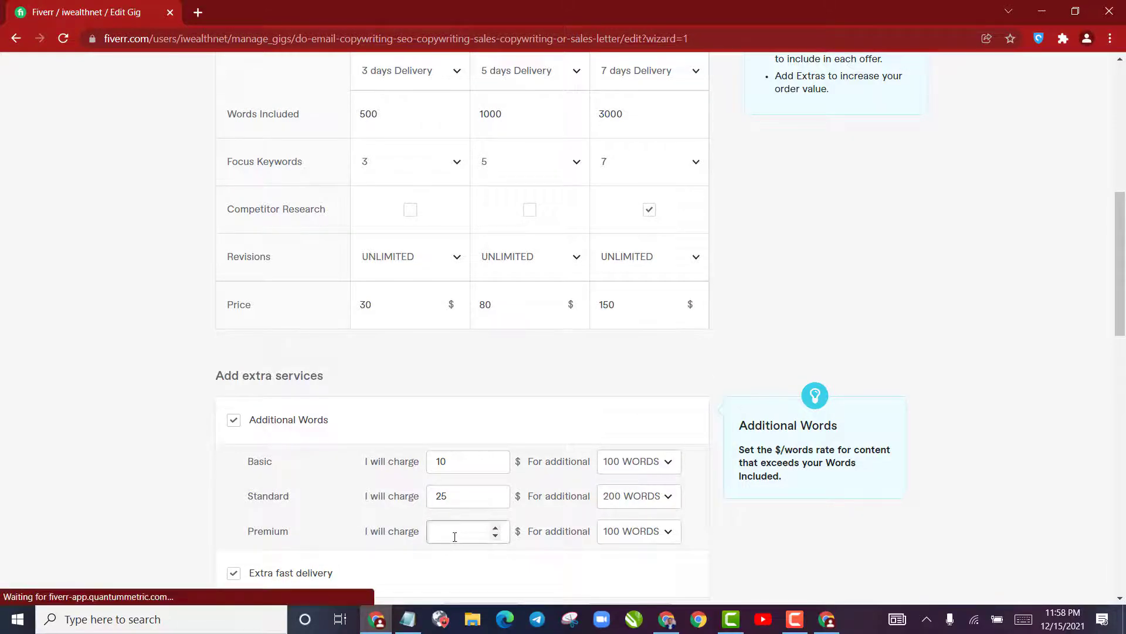
Charge $30 per additional 400 words for the Premium package
left_click(459, 530)
type("30")
left_click(615, 531)
scroll(660, 451, "down", 8)
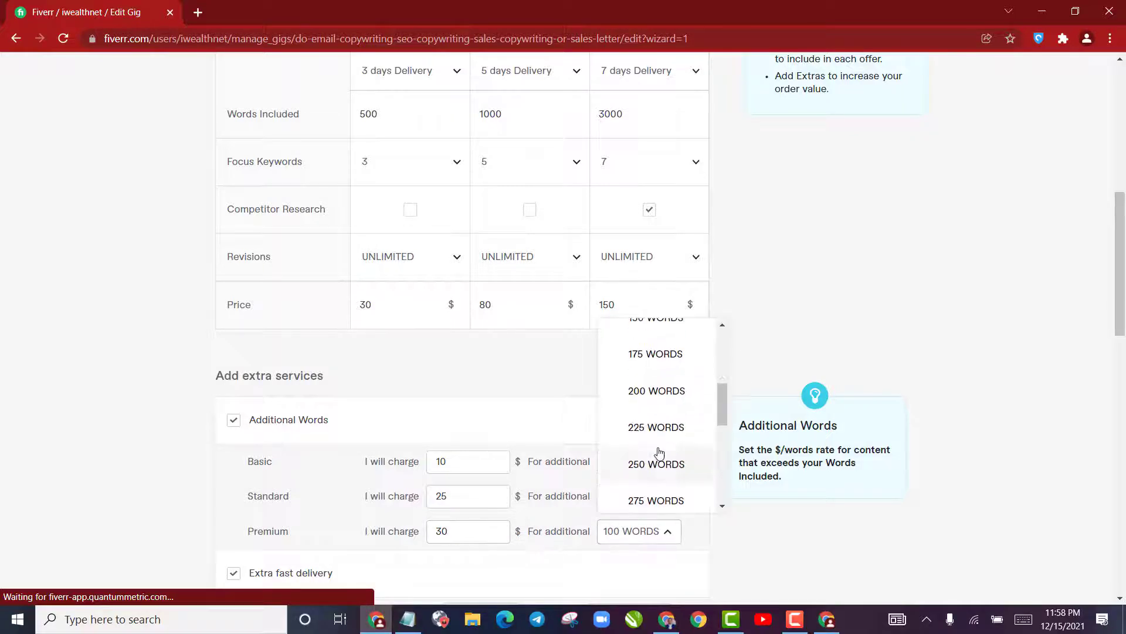
left_click(658, 441)
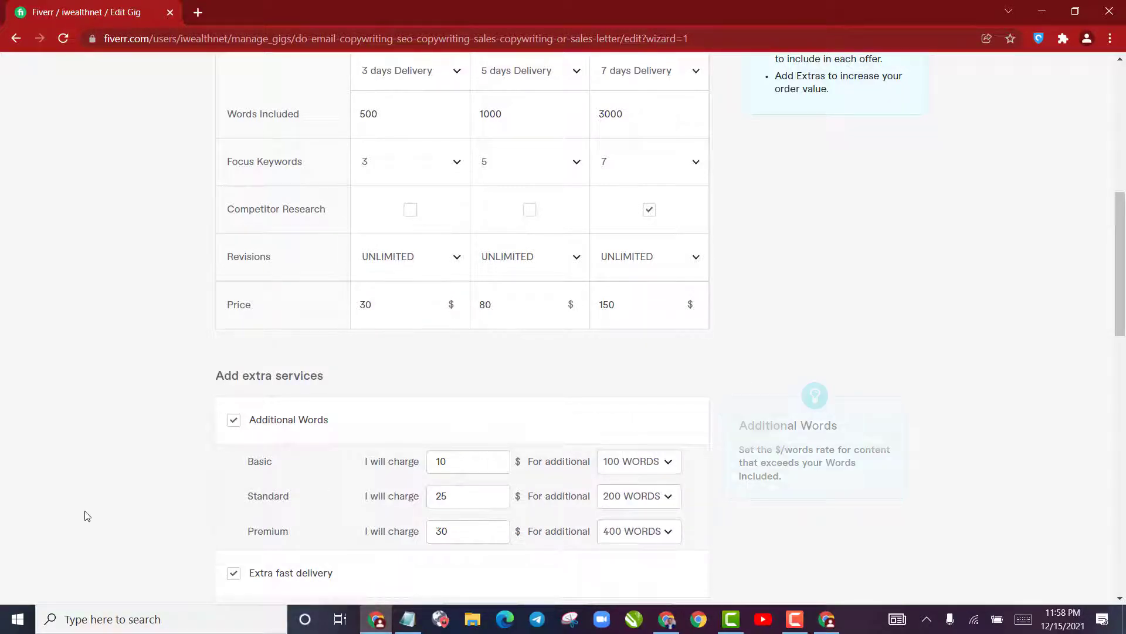
Under Extra fast delivery, set the delivery time to 1 day for Basic, 2 days for Standard and 3 days for Premium
scroll(191, 420, "down", 4)
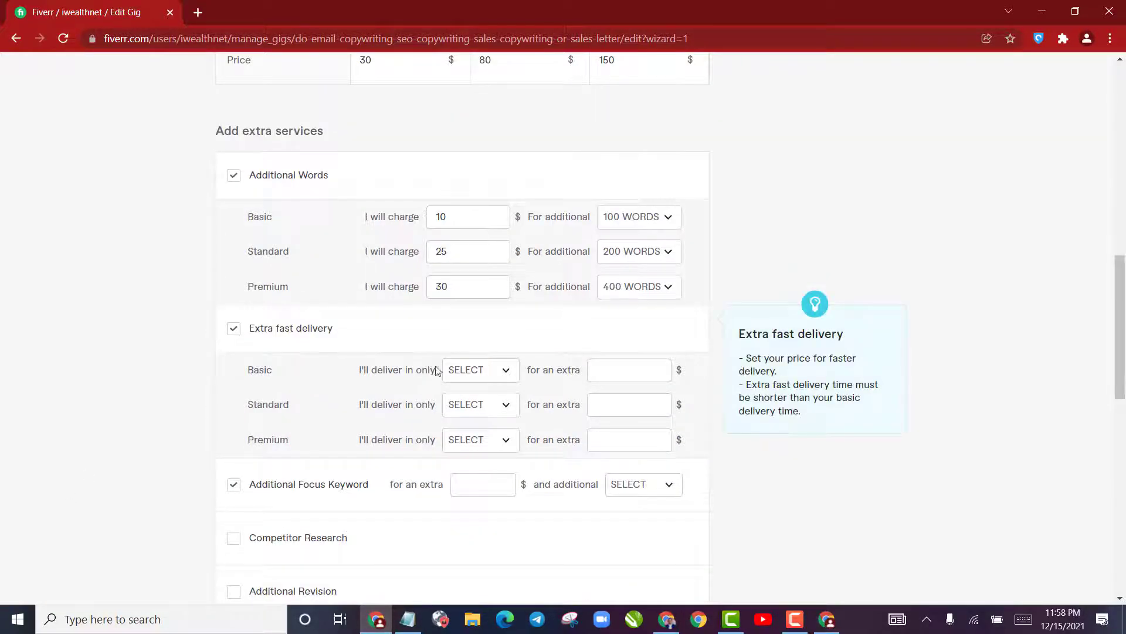
left_click(478, 371)
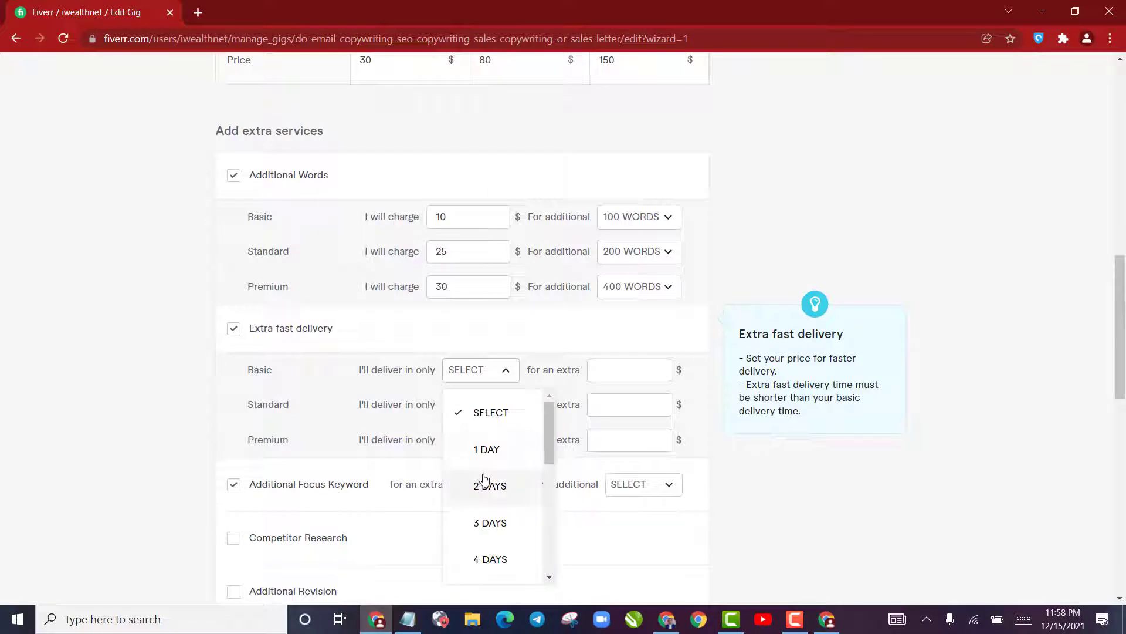
left_click(482, 449)
left_click(480, 404)
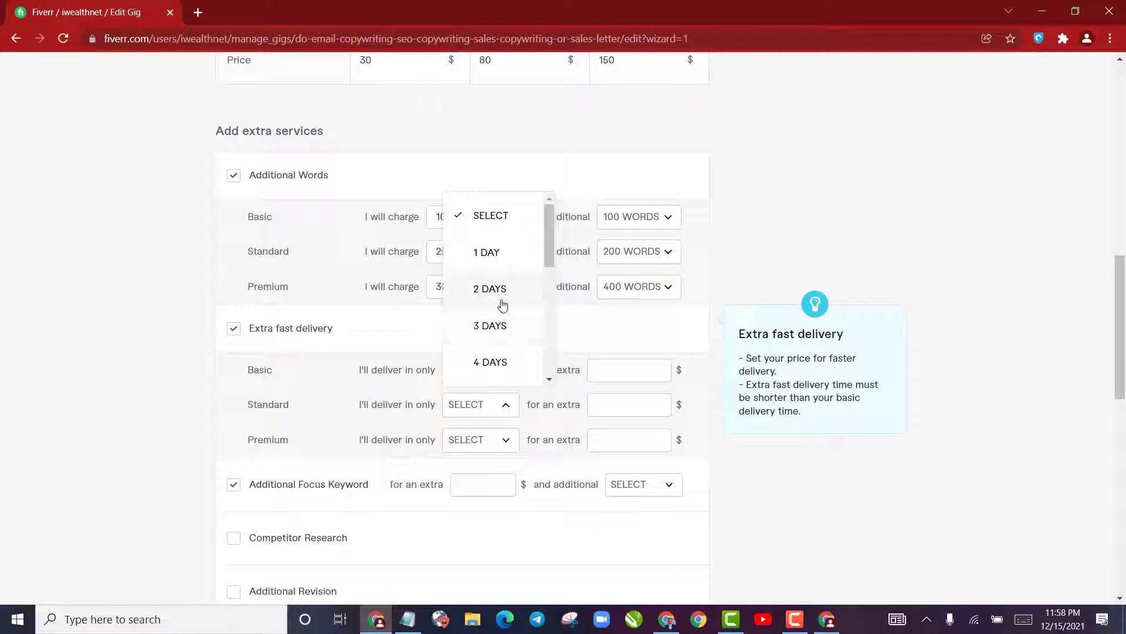
left_click(500, 319)
left_click(472, 439)
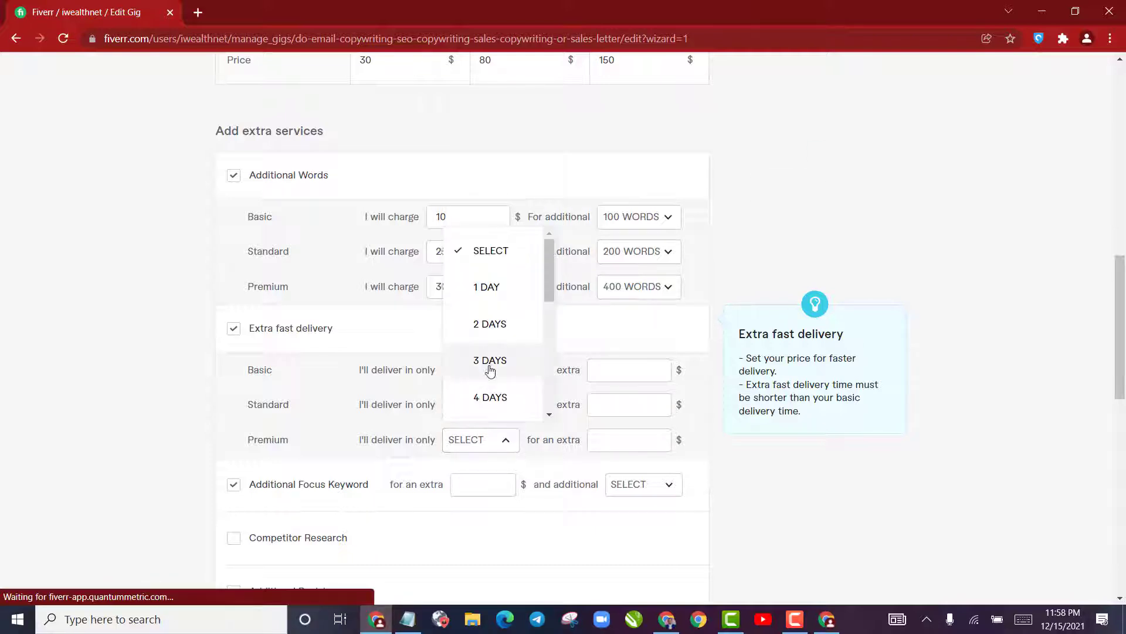
left_click(488, 360)
Charge an extra $15 for Basic, $25 for Standard and $30 for Premium fast delivery
left_click(625, 367)
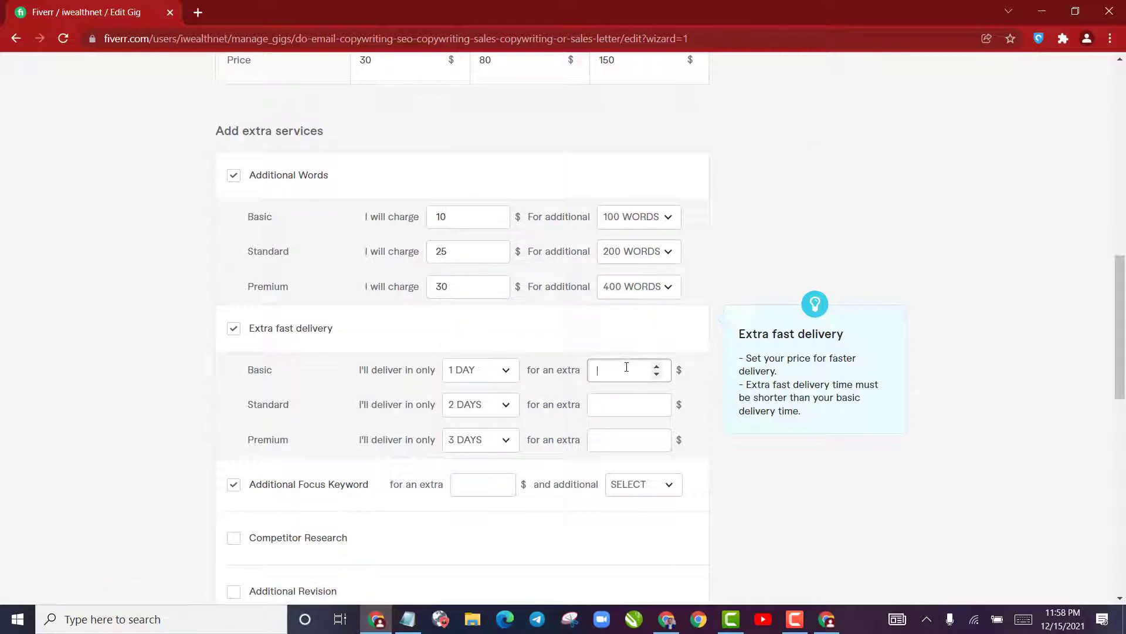
type("15")
left_click(637, 401)
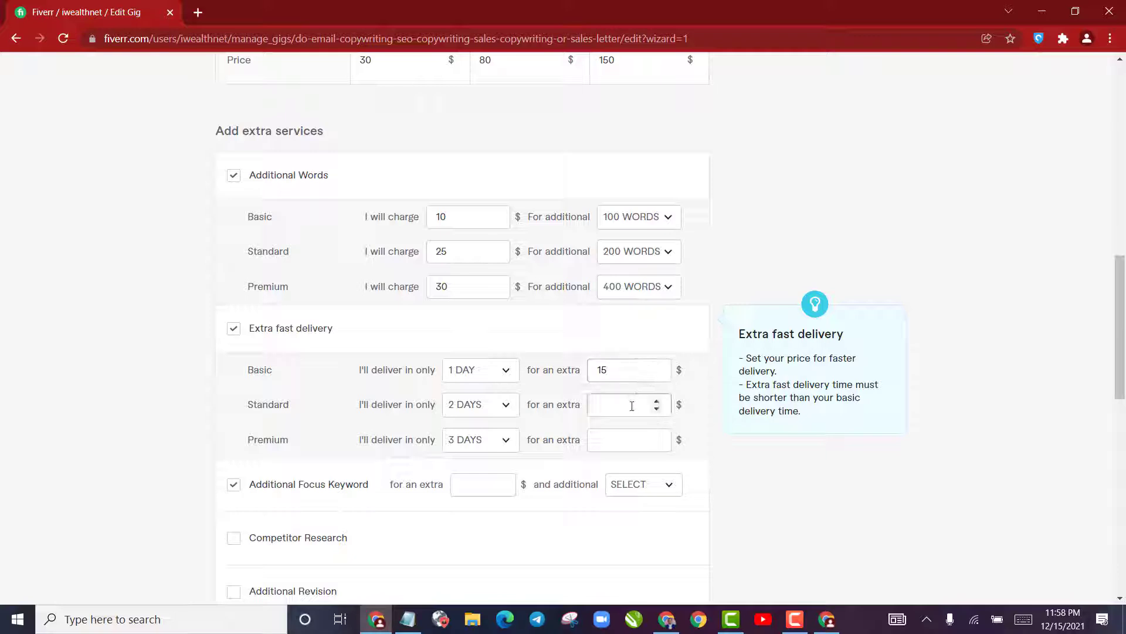
type("25")
left_click(619, 438)
type("30")
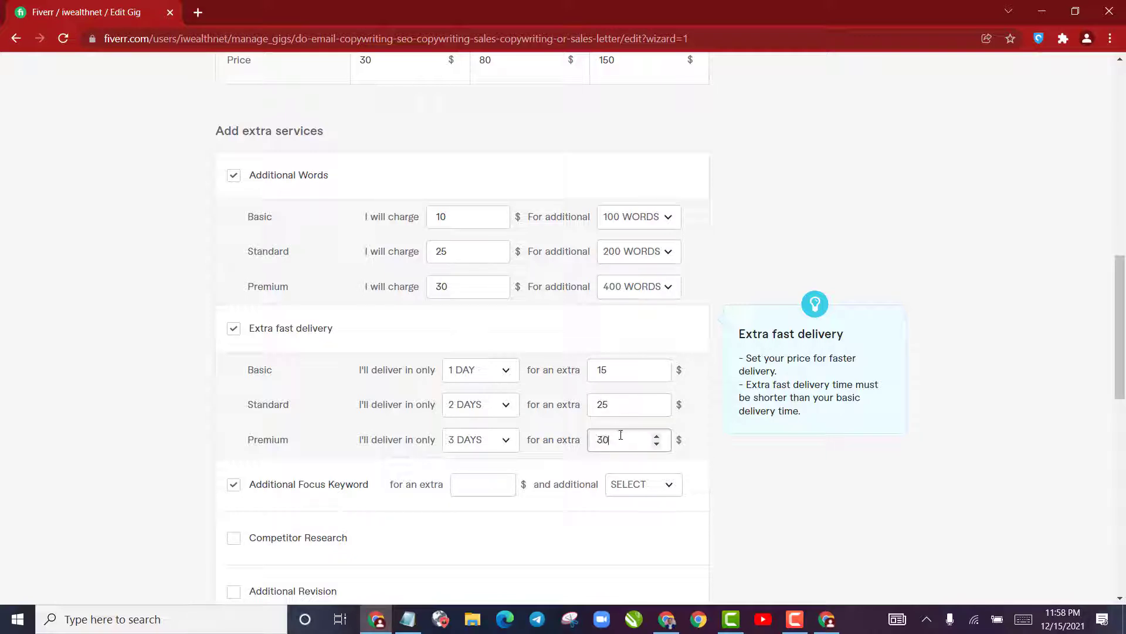
Disable the Additional Focus Keyword extra and save the pricing section to continue to Description & FAQ
scroll(122, 440, "down", 4)
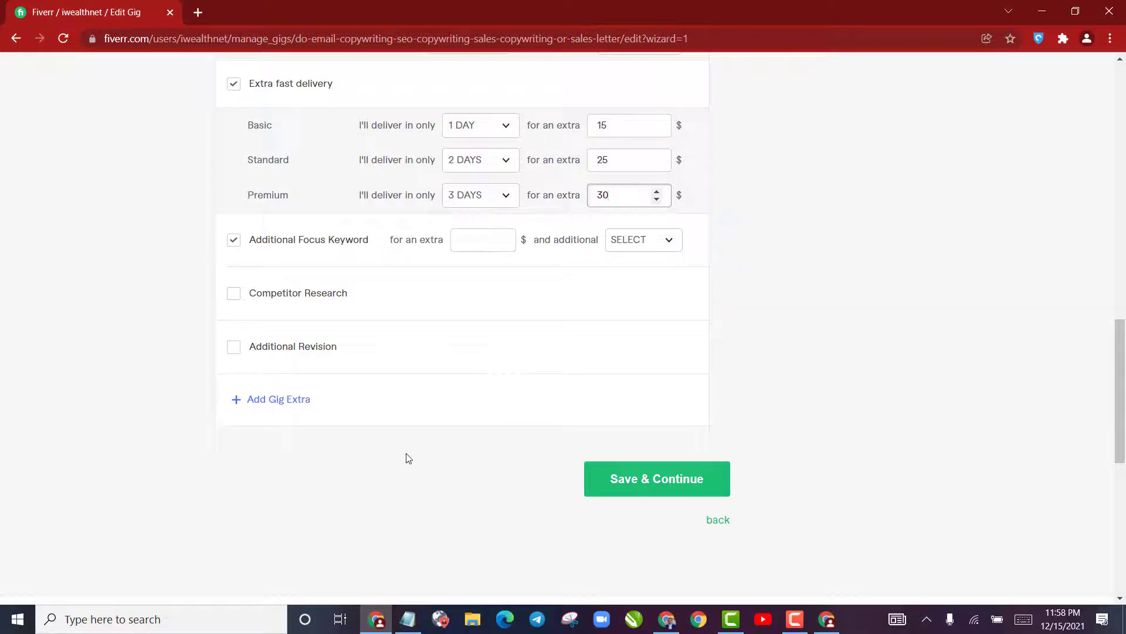
left_click(648, 481)
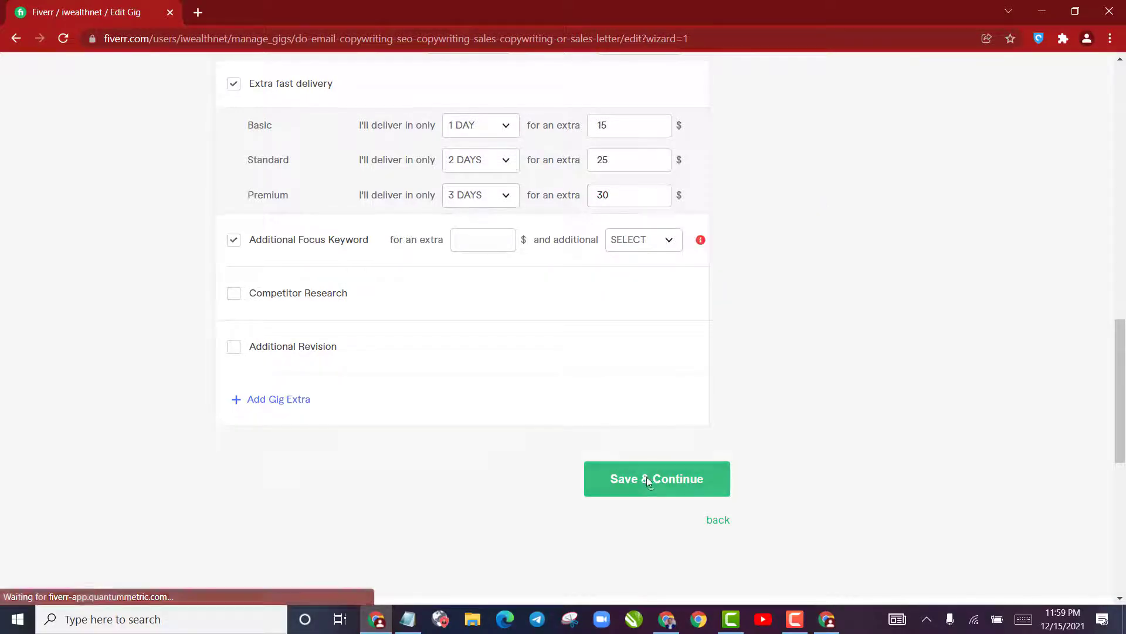
scroll(645, 478, "up", 1)
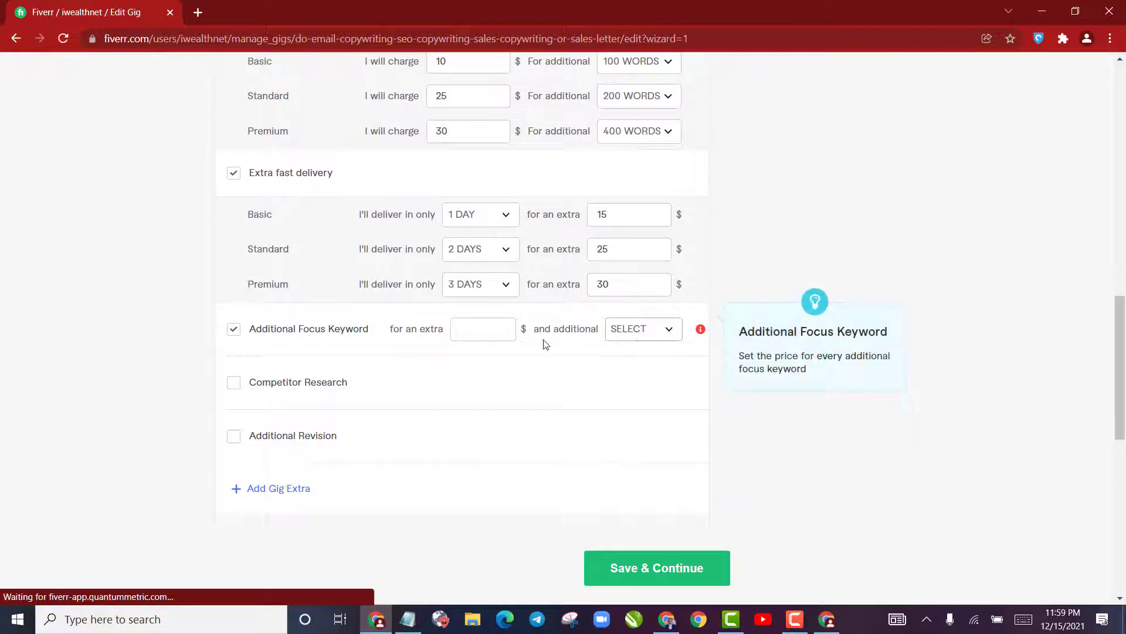
left_click(233, 330)
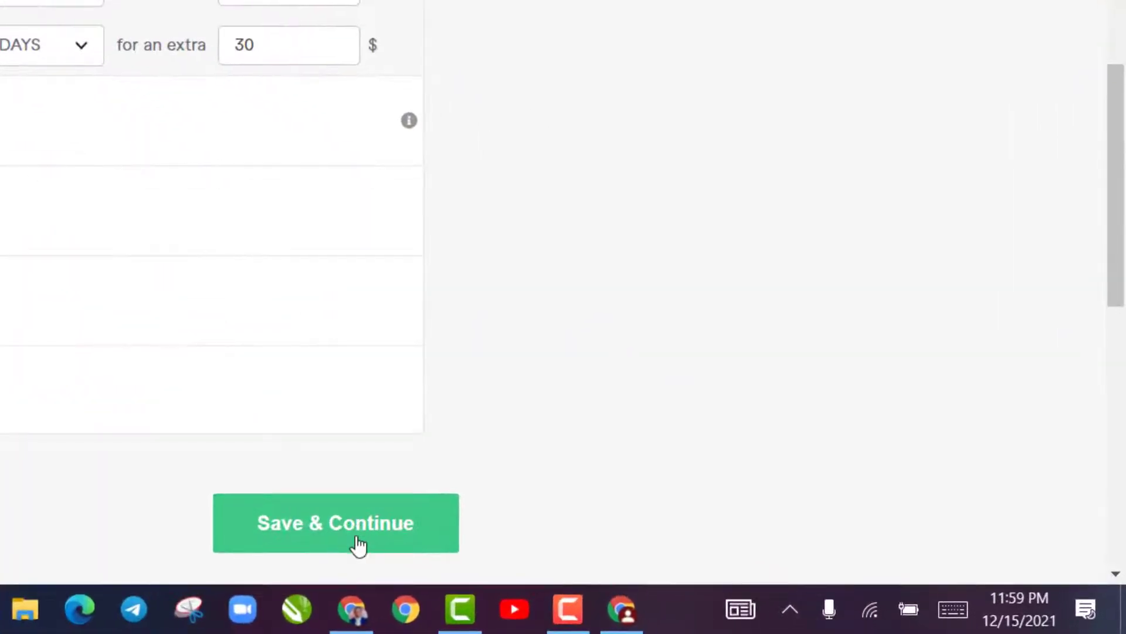
left_click(441, 551)
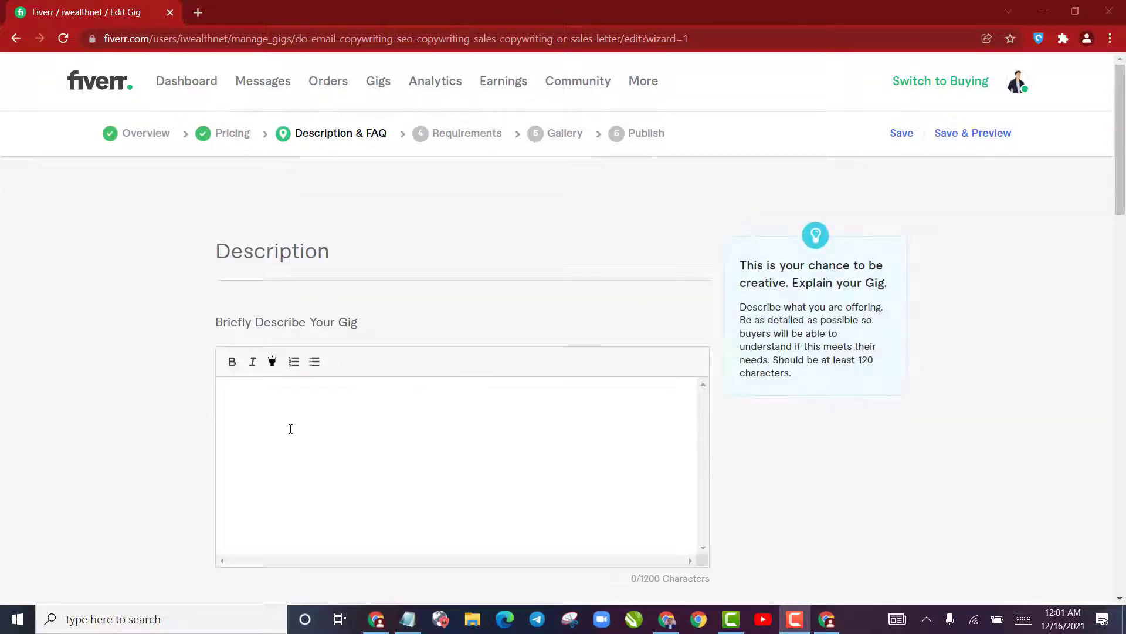
Copy the description draft in Notepad, from "I'll create web or print copy" through "Let's do this!", into the gig's description
left_click(287, 428)
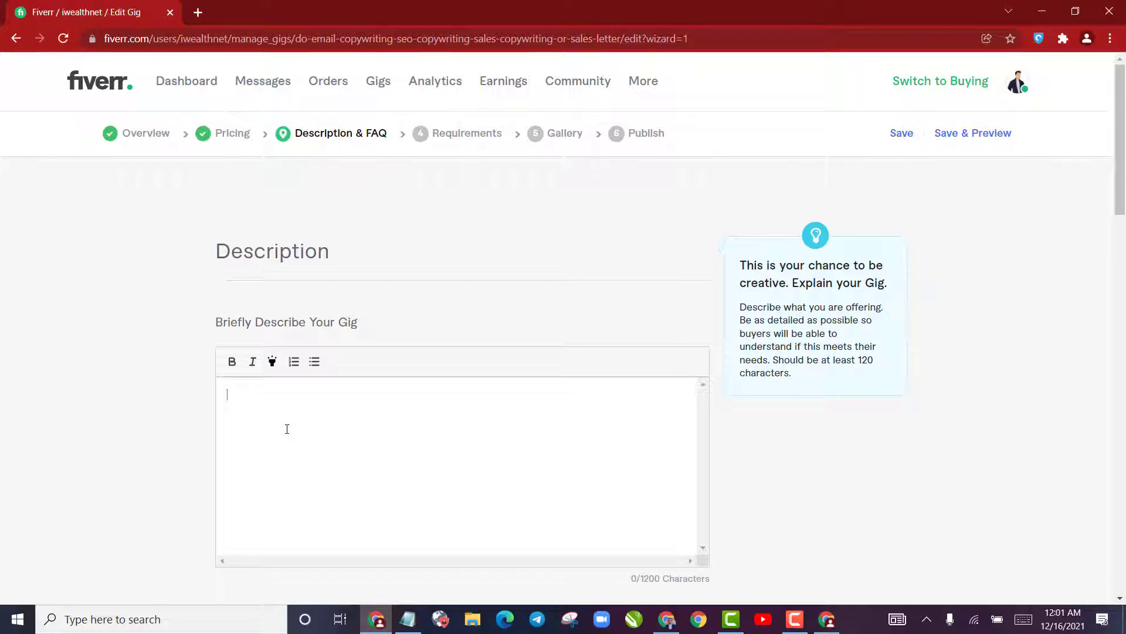
scroll(293, 426, "down", 4)
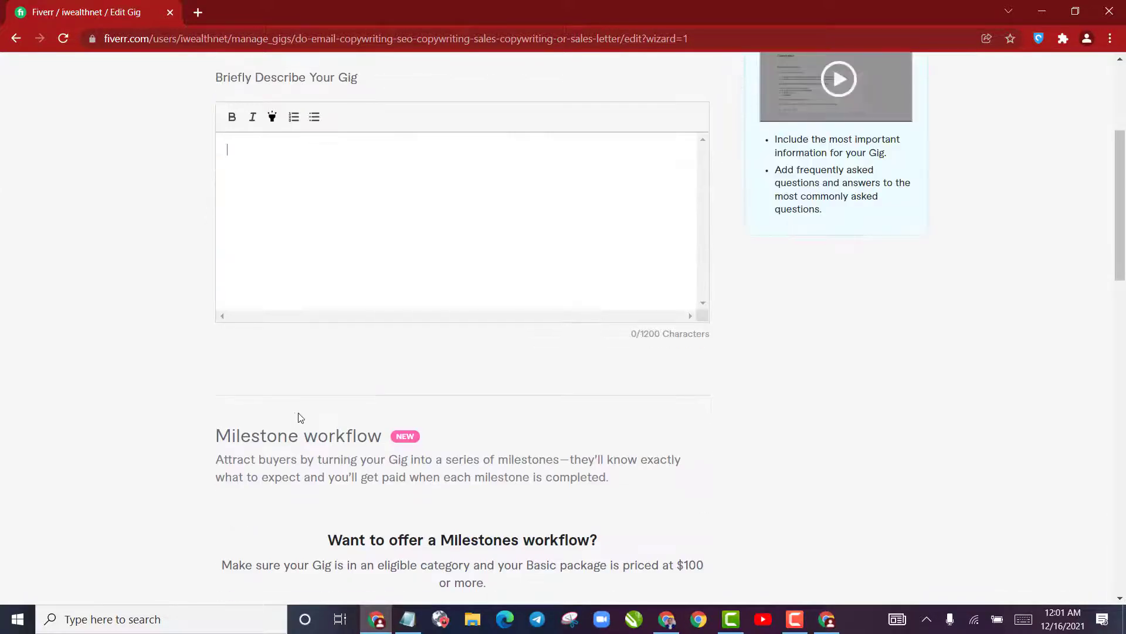
left_click(408, 621)
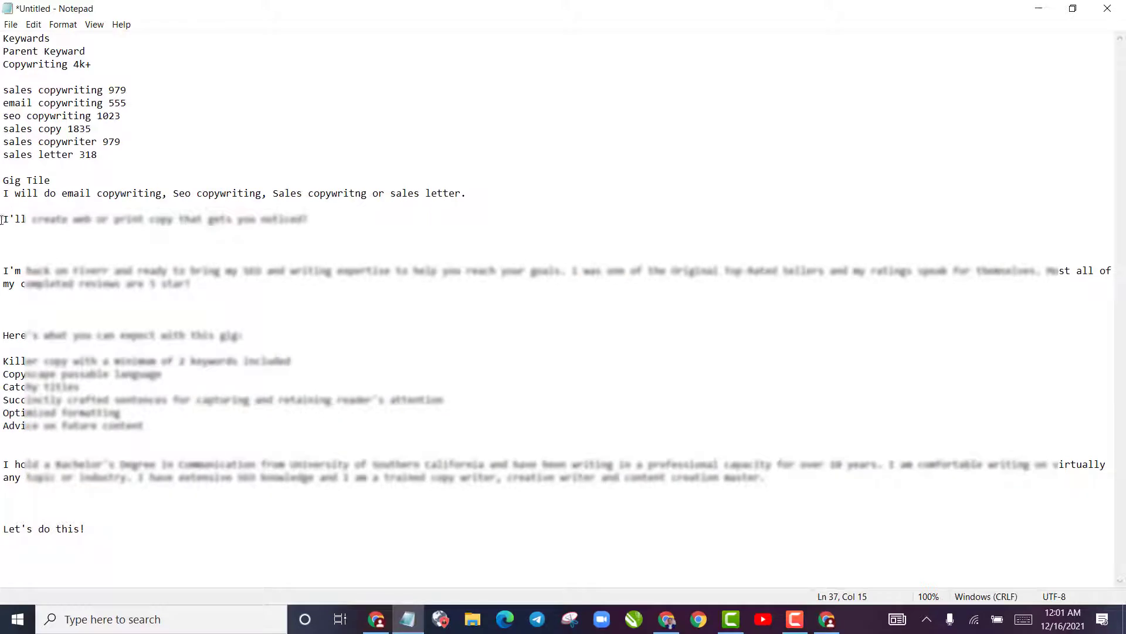
left_click_drag(3, 220, 153, 558)
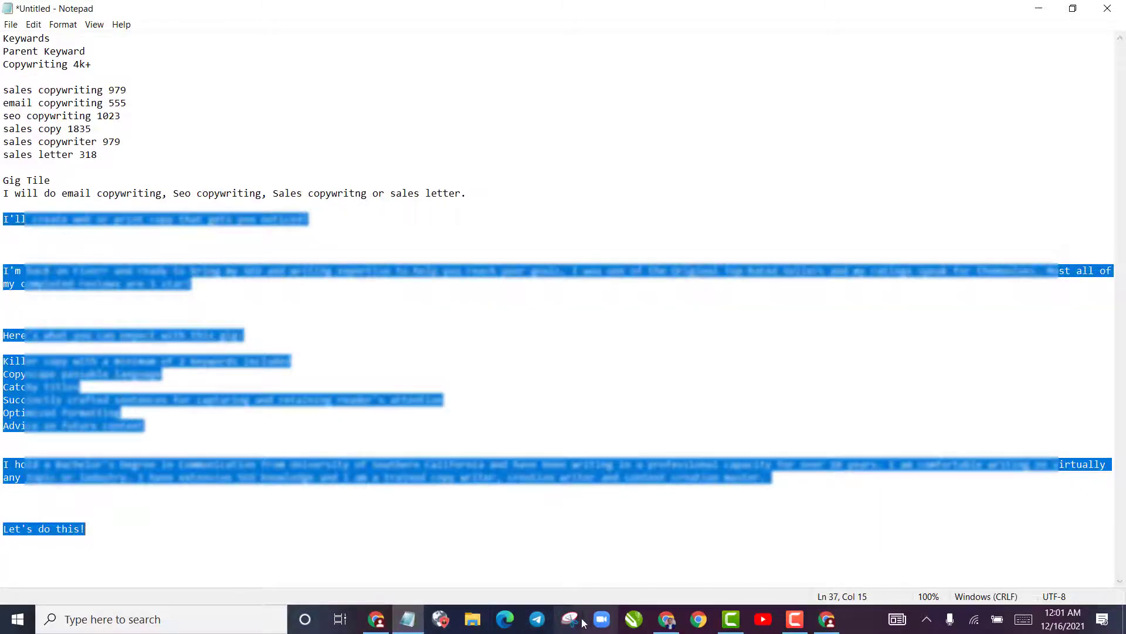
left_click(376, 619)
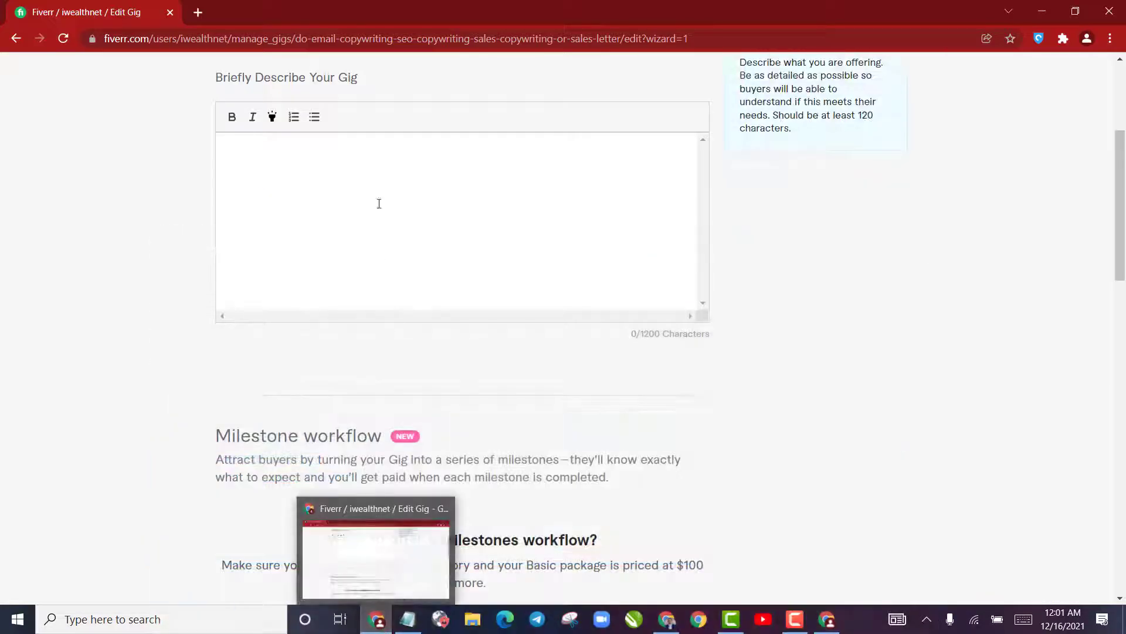
left_click(379, 204)
key("ctrl+v")
Remove the surplus blank lines between the paragraphs and at the end of the gig description
scroll(370, 217, "up", 5)
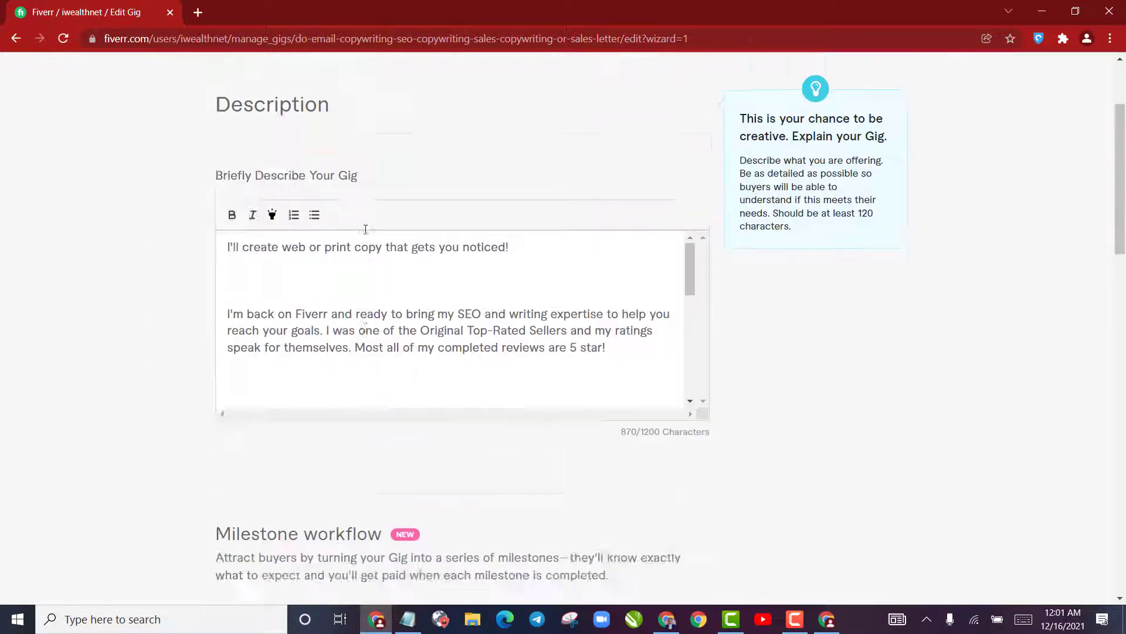
scroll(365, 229, "up", 3)
key("BackSpace")
key("BackSpace")
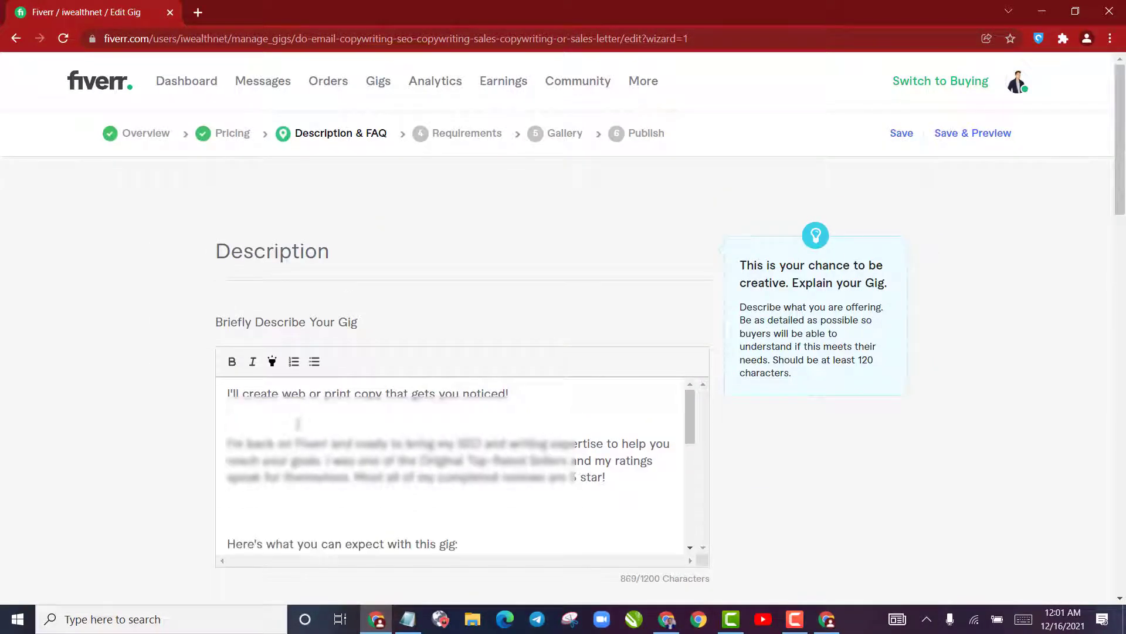
left_click(283, 476)
key("BackSpace")
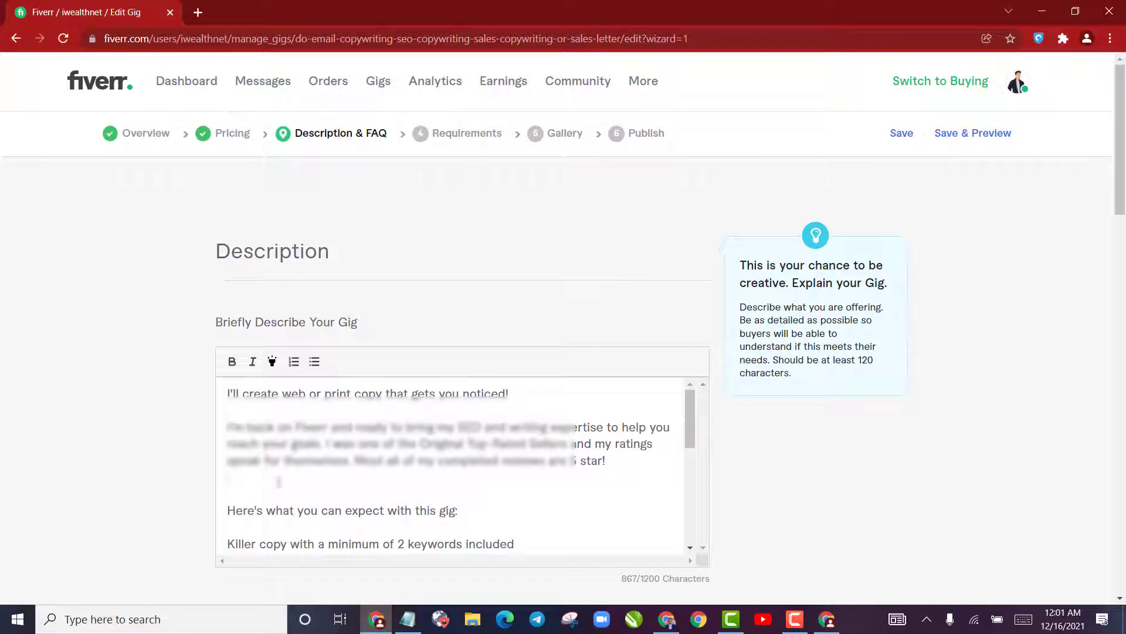
key("BackSpace")
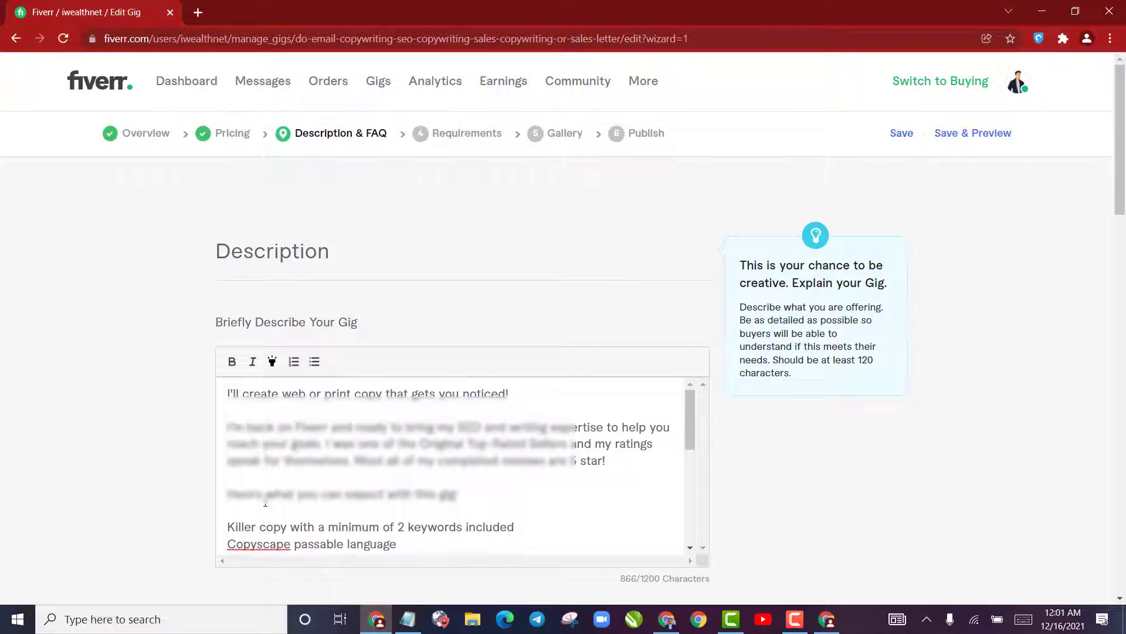
scroll(265, 503, "down", 5)
key("BackSpace")
key("BackSpace")
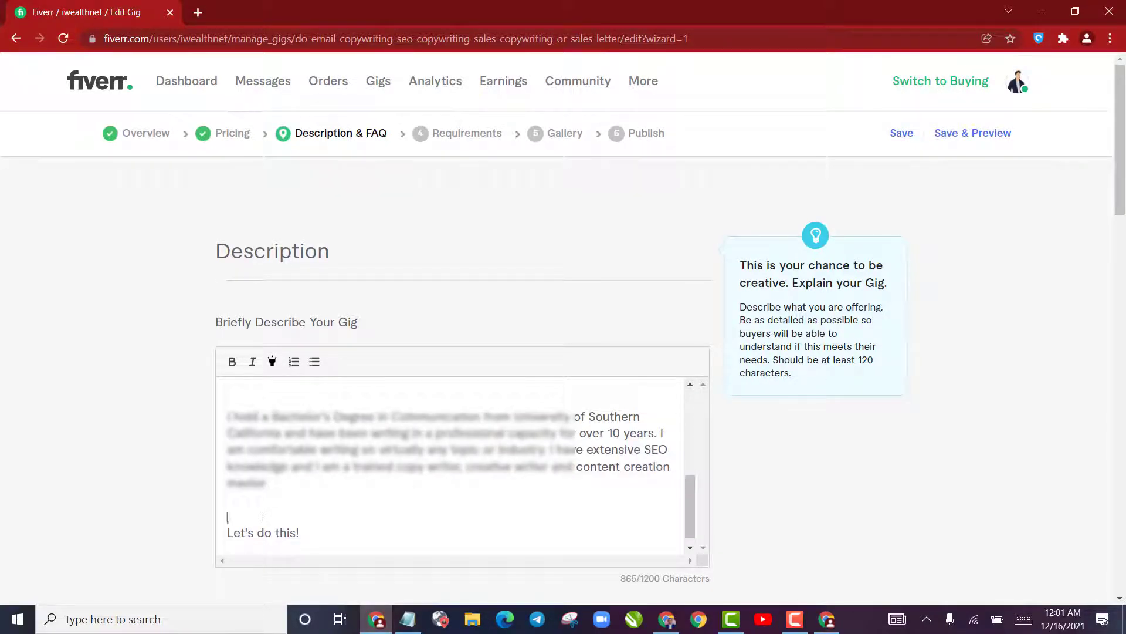
scroll(266, 487, "up", 5)
scroll(267, 511, "down", 5)
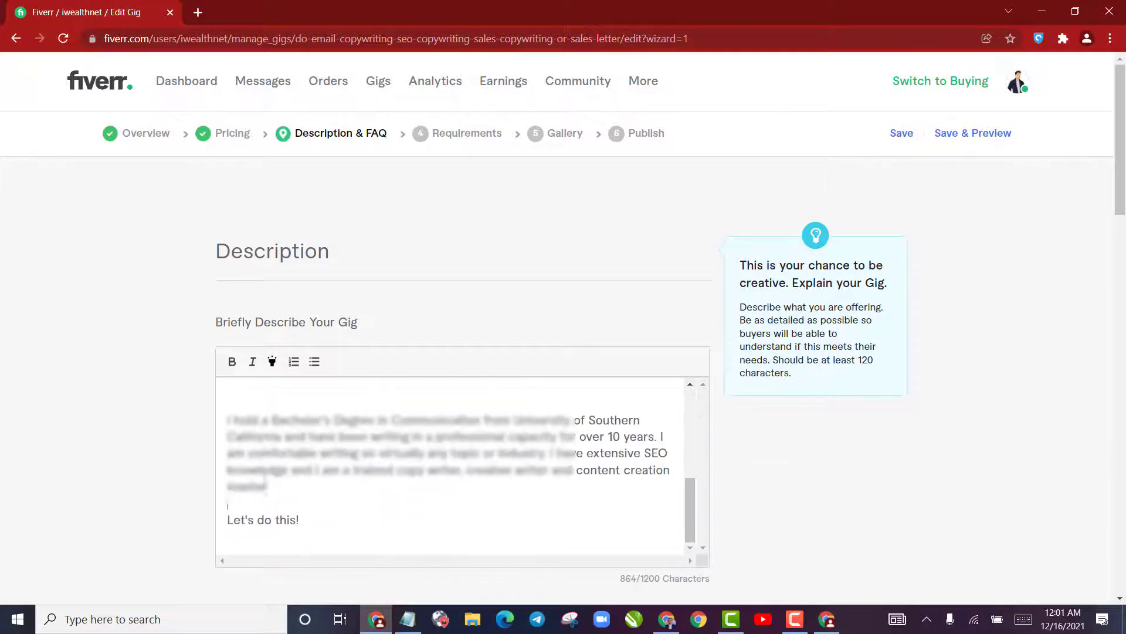
key("BackSpace")
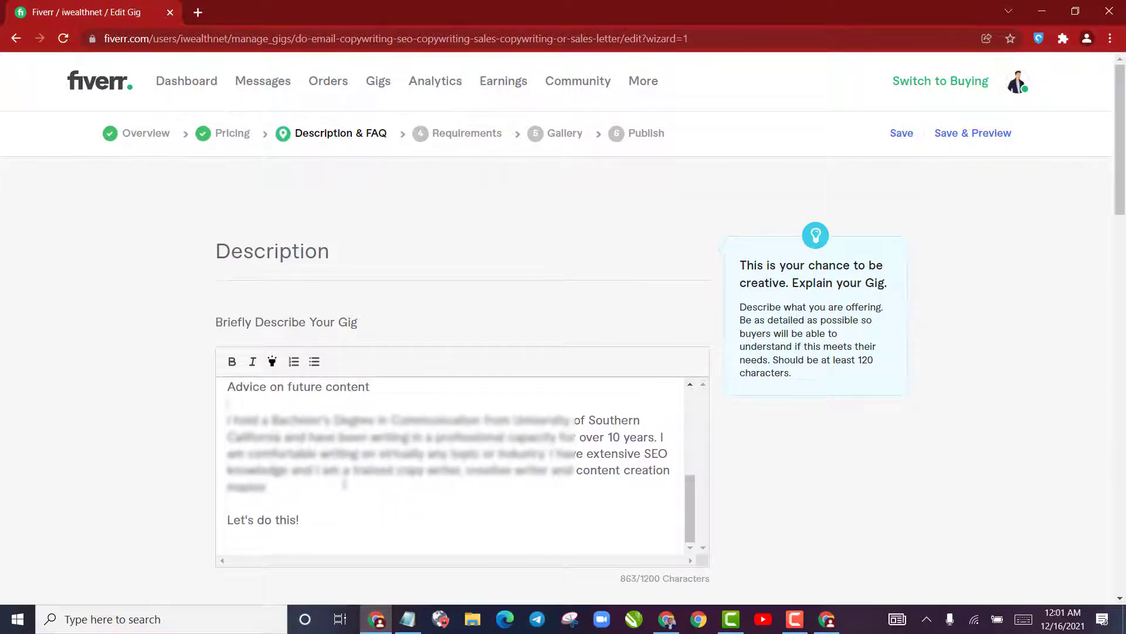
scroll(345, 484, "down", 3)
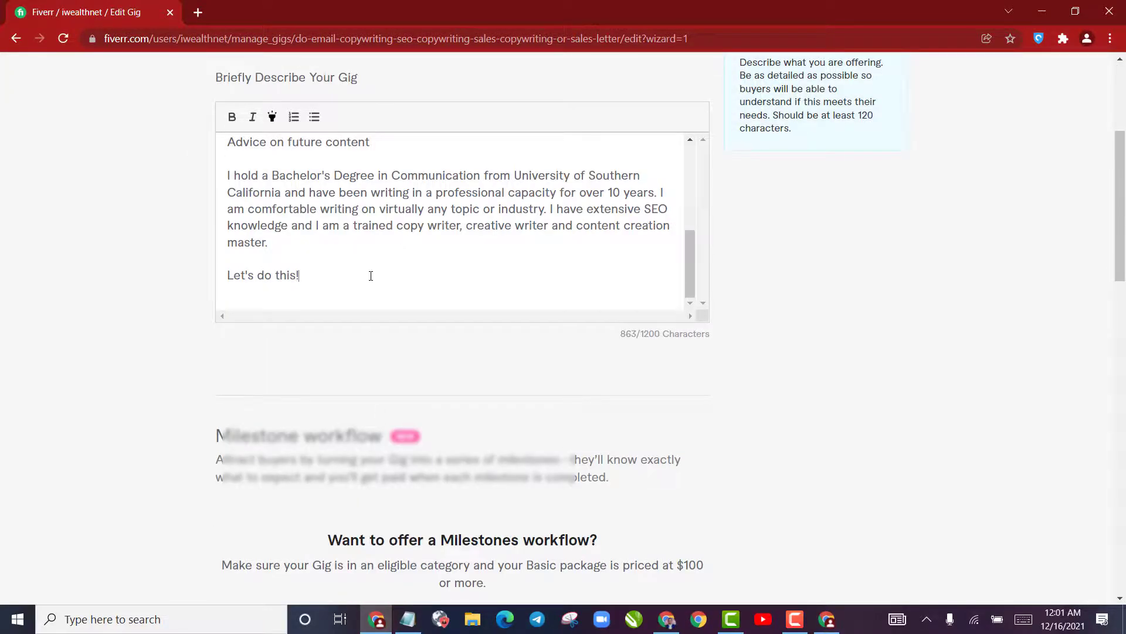
key("Delete")
scroll(373, 275, "up", 10)
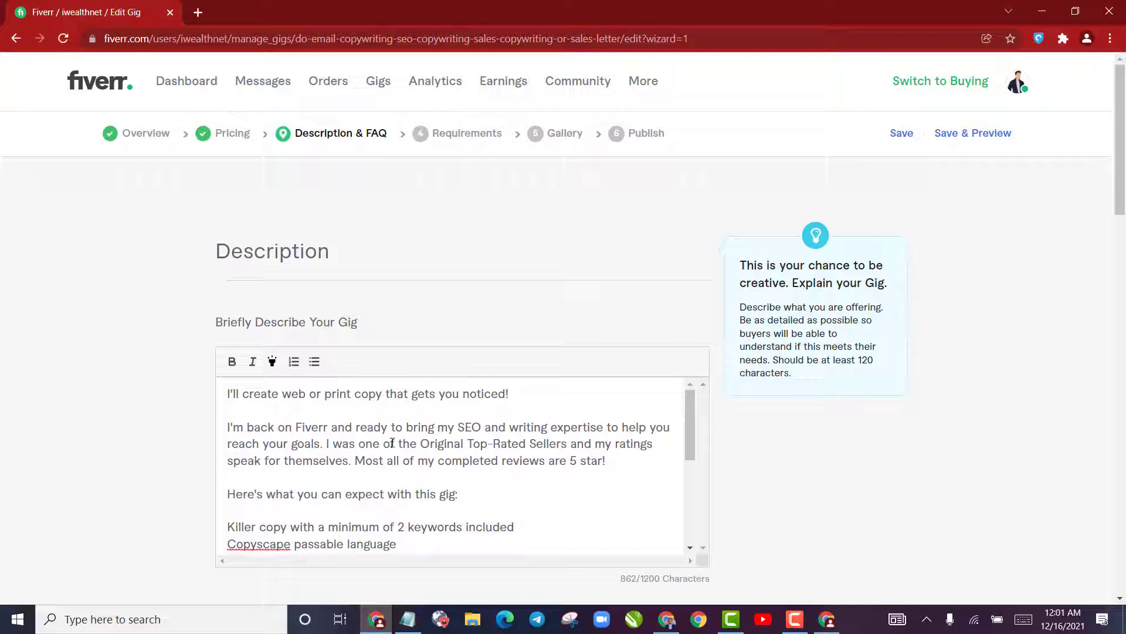
scroll(431, 442, "up", 6)
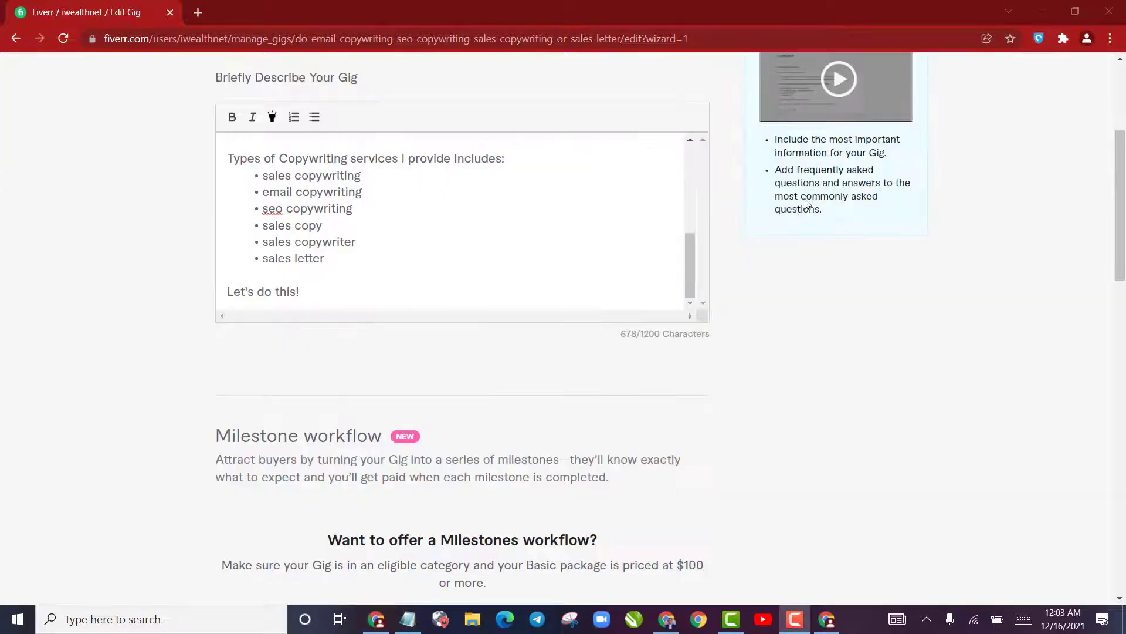
Save the Description & FAQ section without adding any FAQ, and start a new buyer question under Requirements
scroll(775, 263, "down", 8)
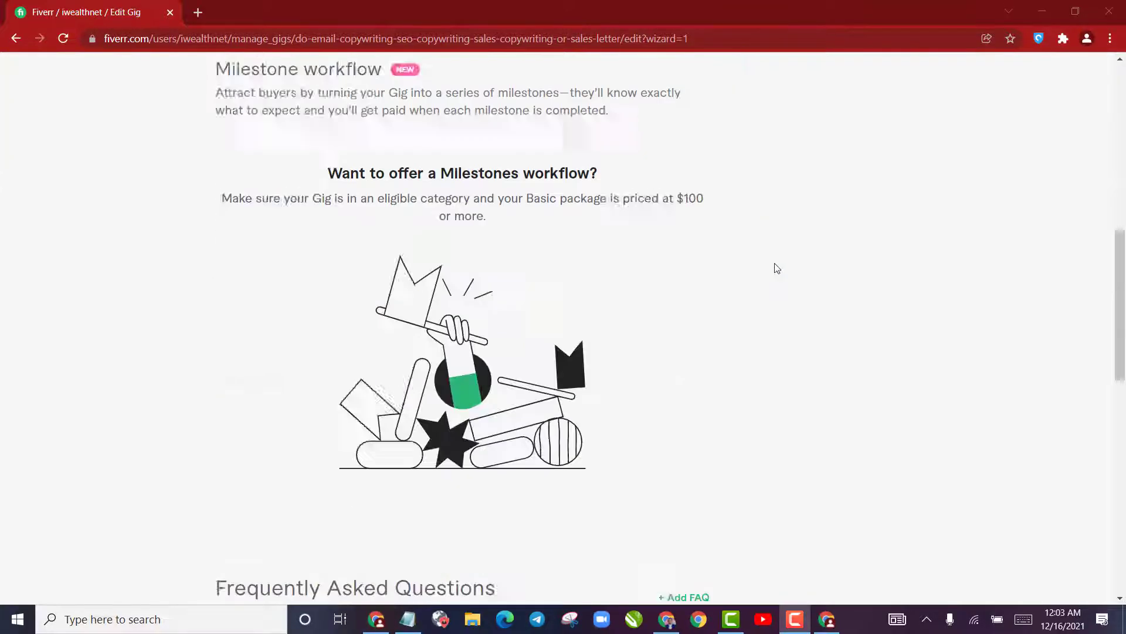
scroll(774, 282, "down", 4)
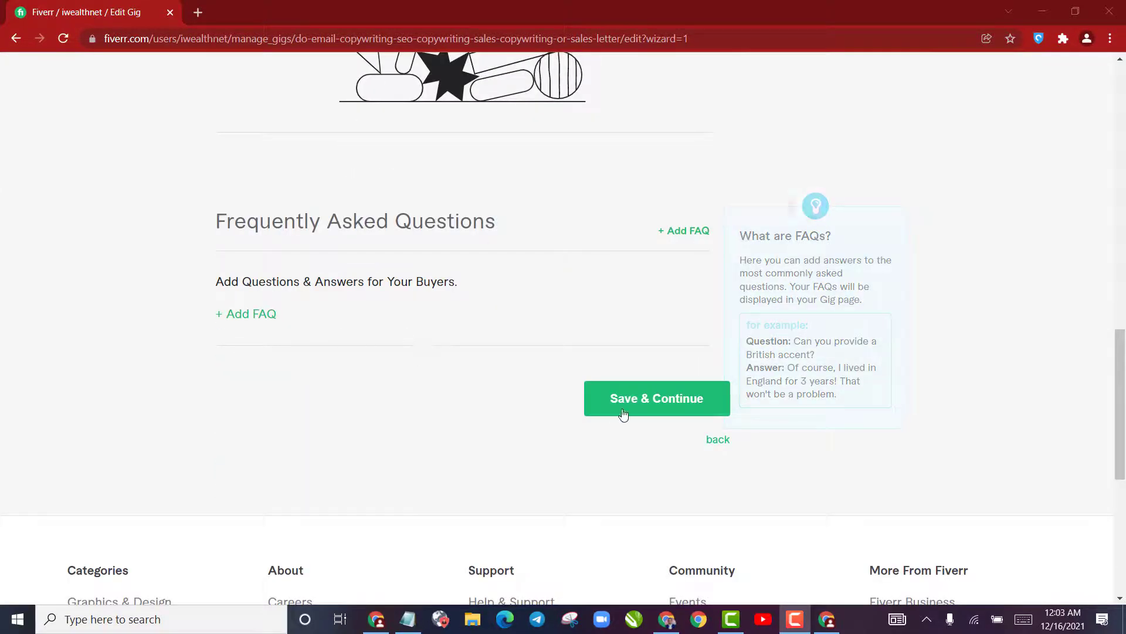
left_click_drag(352, 235, 413, 225)
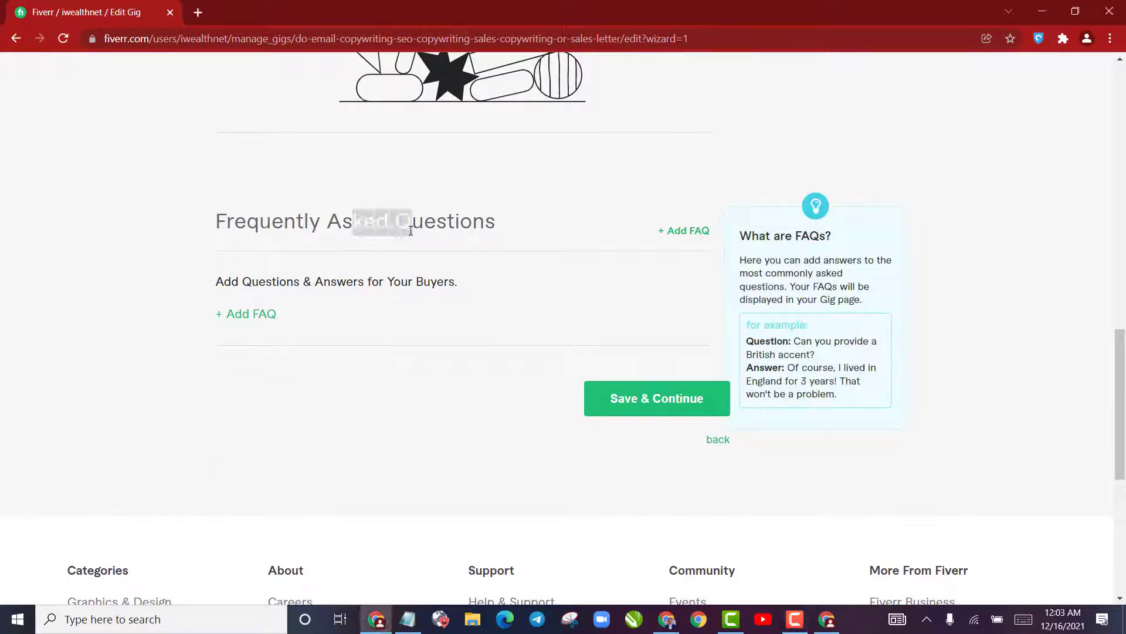
left_click(499, 269)
left_click(665, 407)
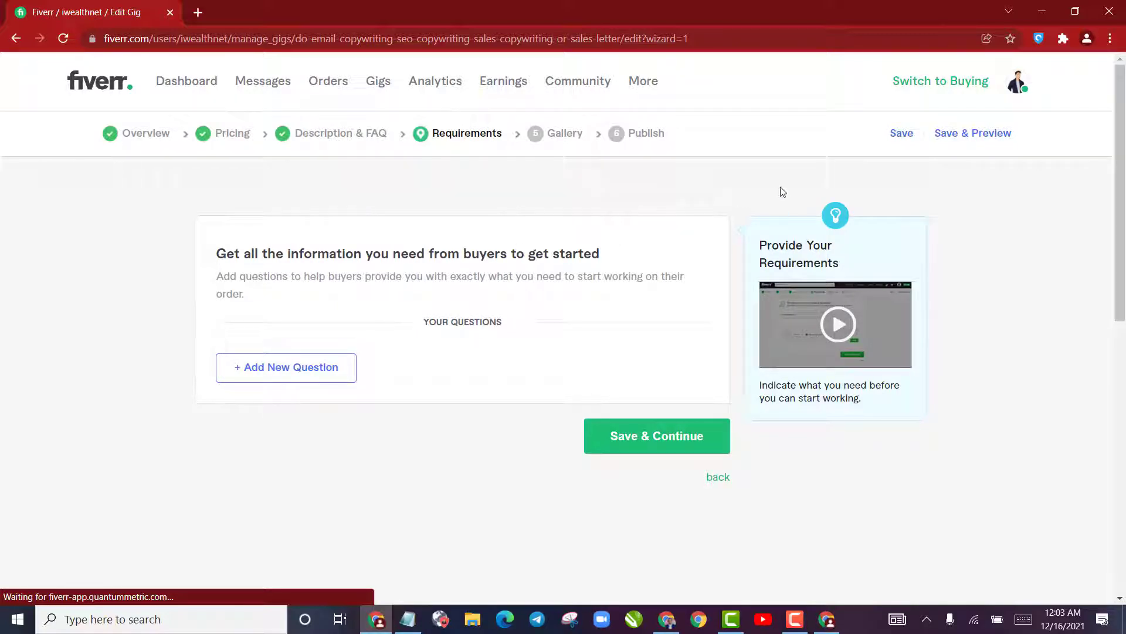
left_click(300, 368)
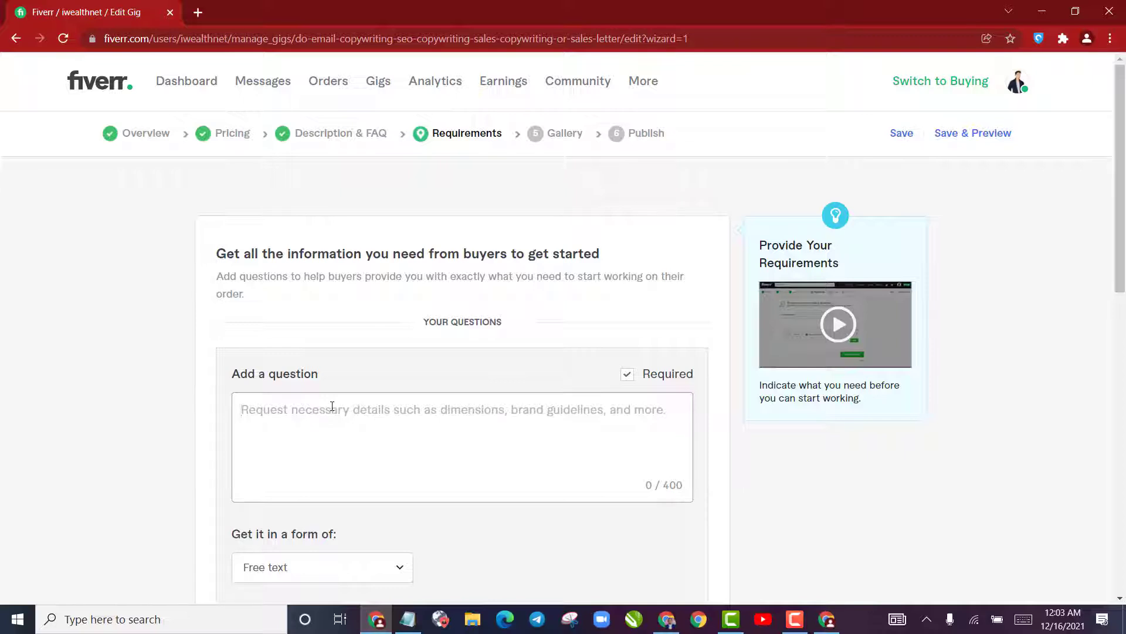
type("Ther")
key("ctrl+a")
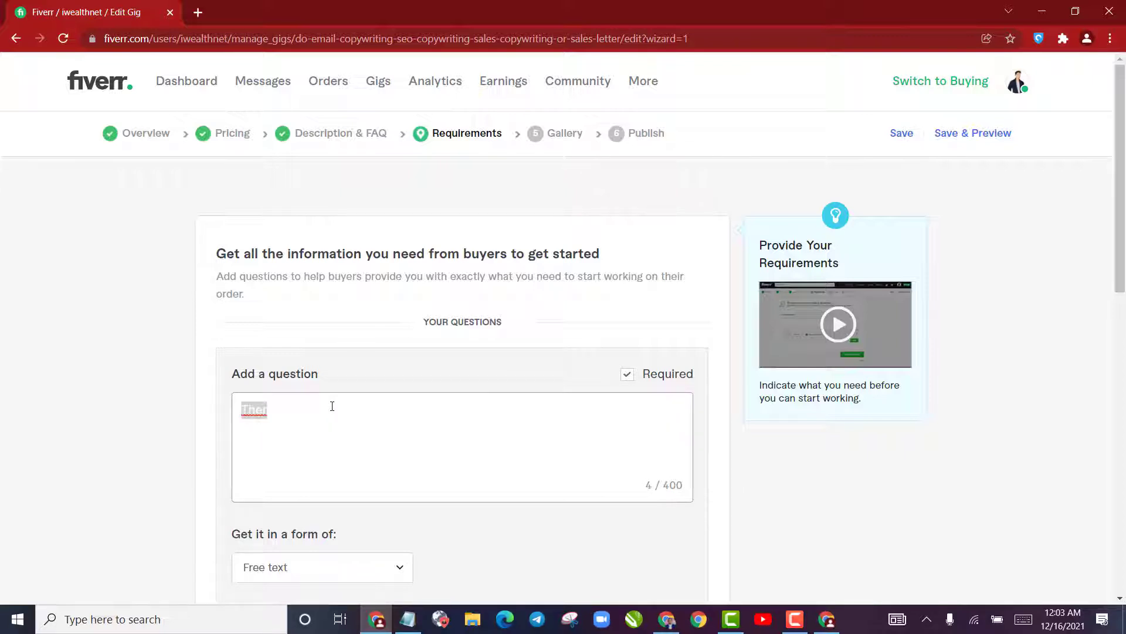
type("Whtaats;s")
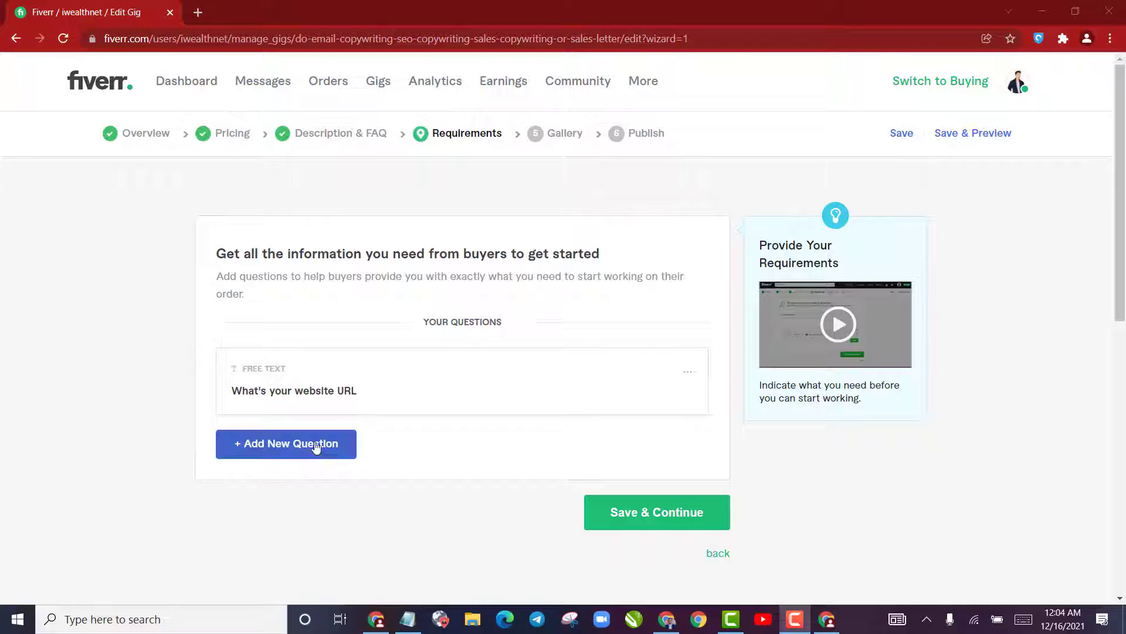
left_click(316, 449)
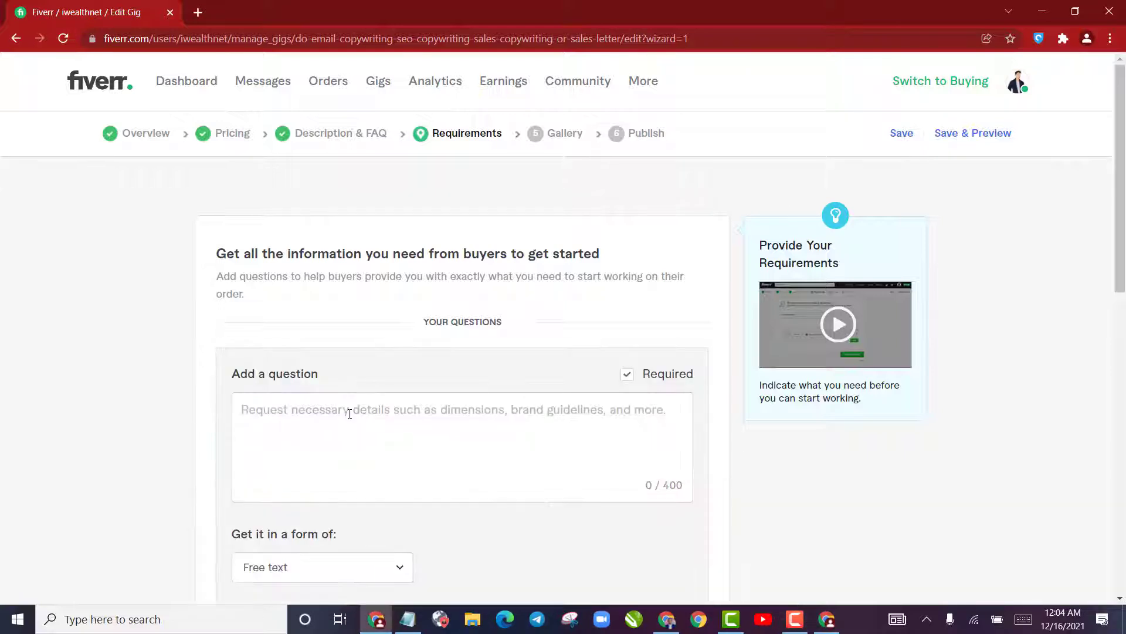
Enter "The Topic you want to write on" as the text of the new buyer requirement question
left_click(352, 414)
type("The Topi")
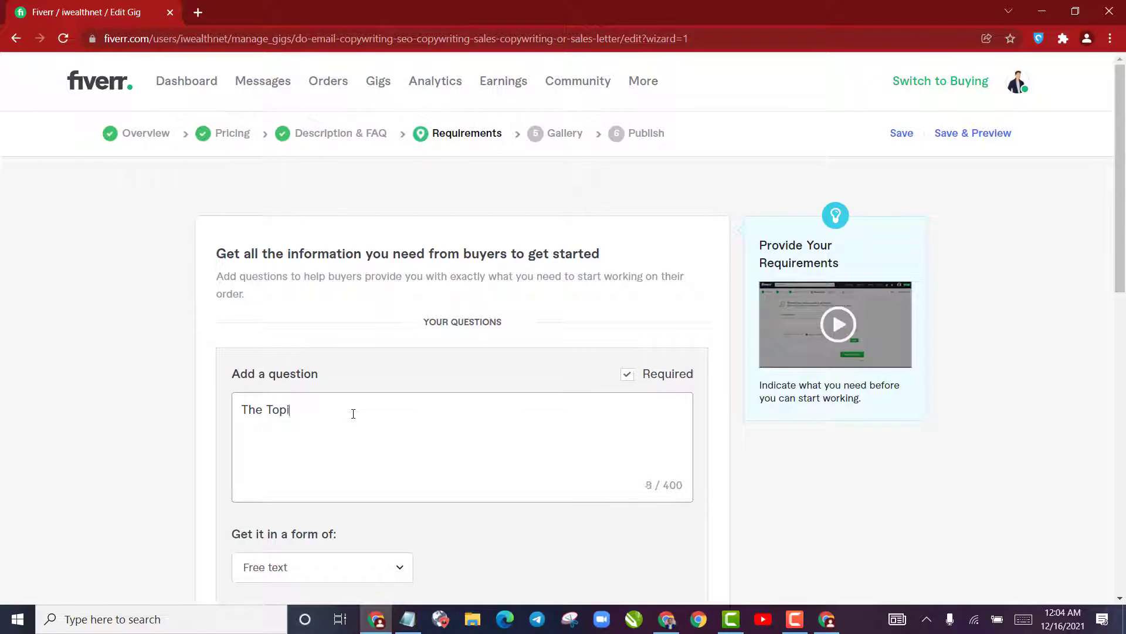
type("c you want to write on")
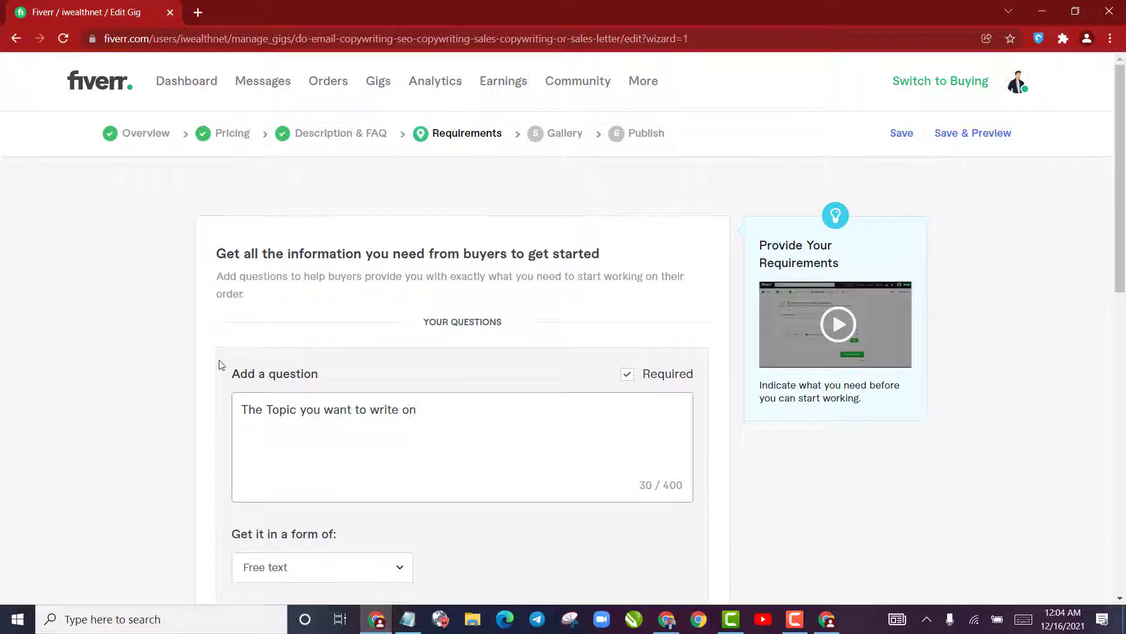
Add the topic question to the buyer requirements, then save the Requirements section and continue to the gig gallery
scroll(220, 364, "down", 4)
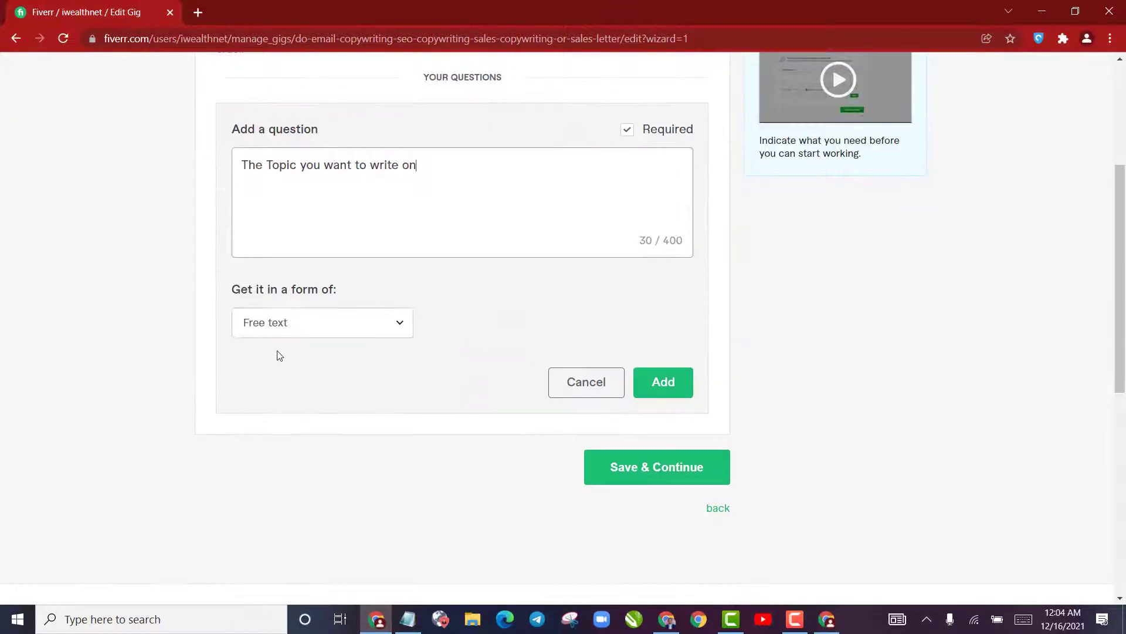
left_click(663, 383)
scroll(513, 375, "up", 5)
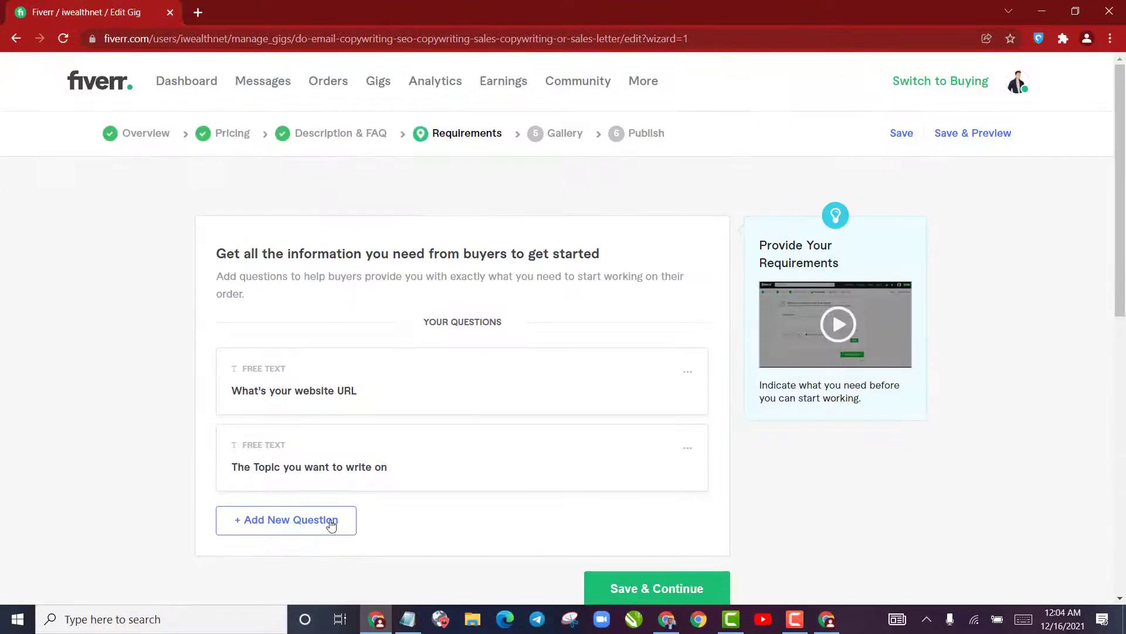
scroll(665, 464, "down", 4)
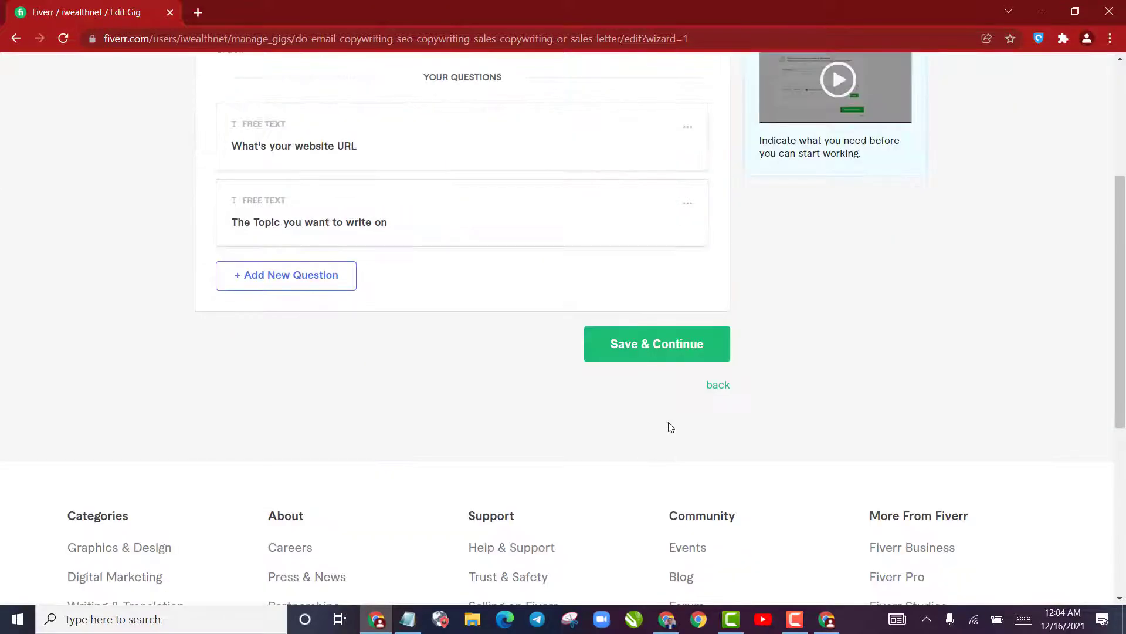
left_click(675, 359)
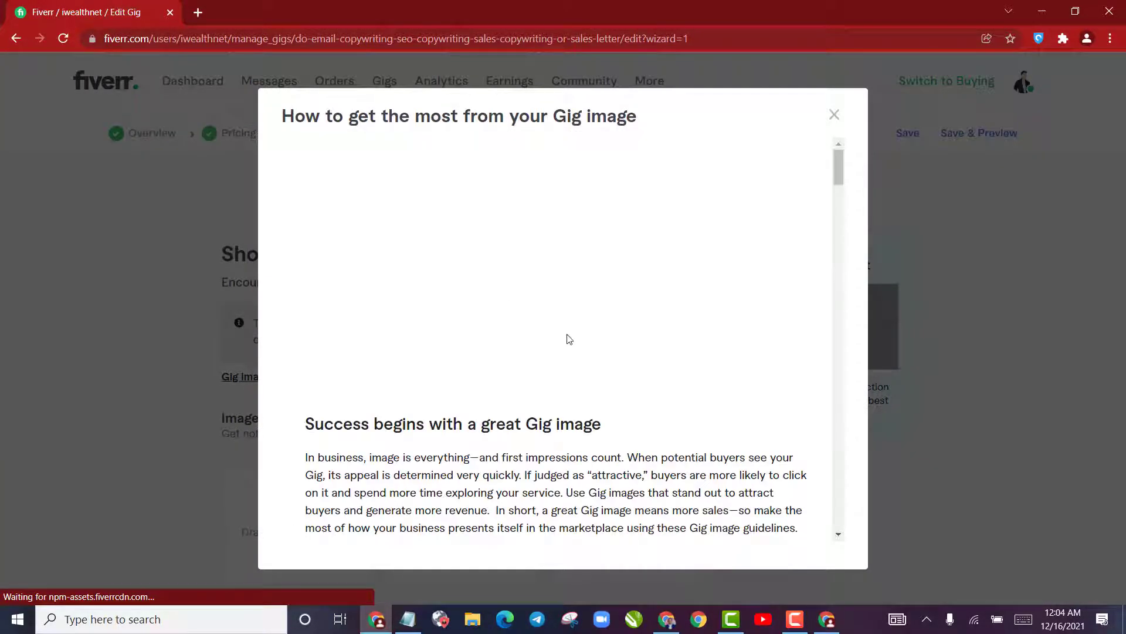
Read the gig image guidelines, examining the recommended, minimum and maximum image sizes
scroll(626, 423, "down", 15)
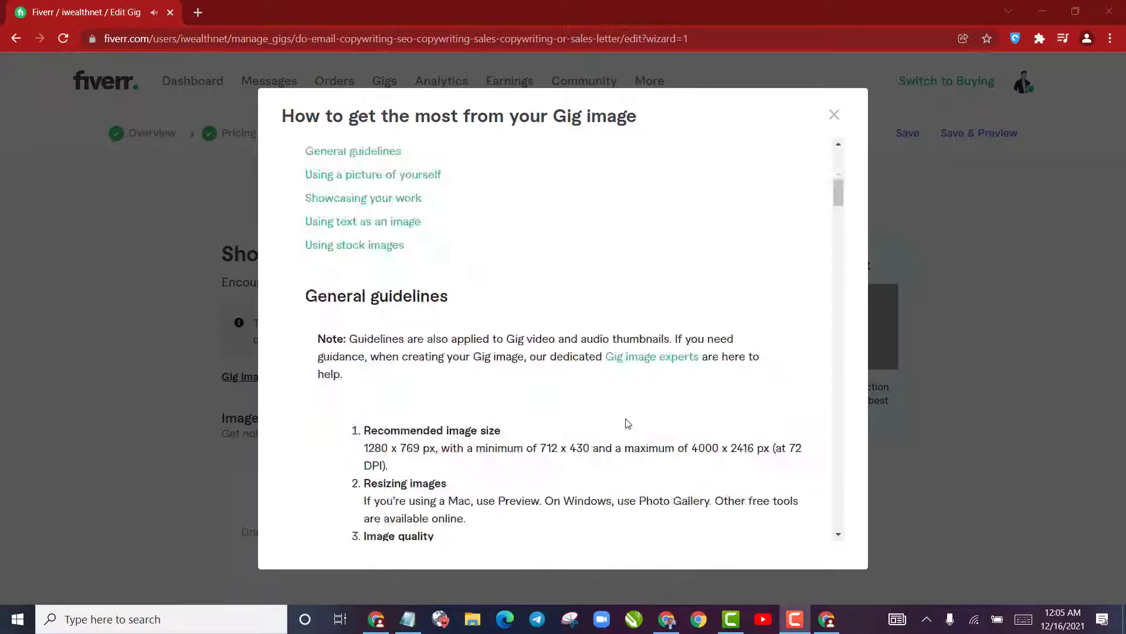
scroll(635, 389, "up", 15)
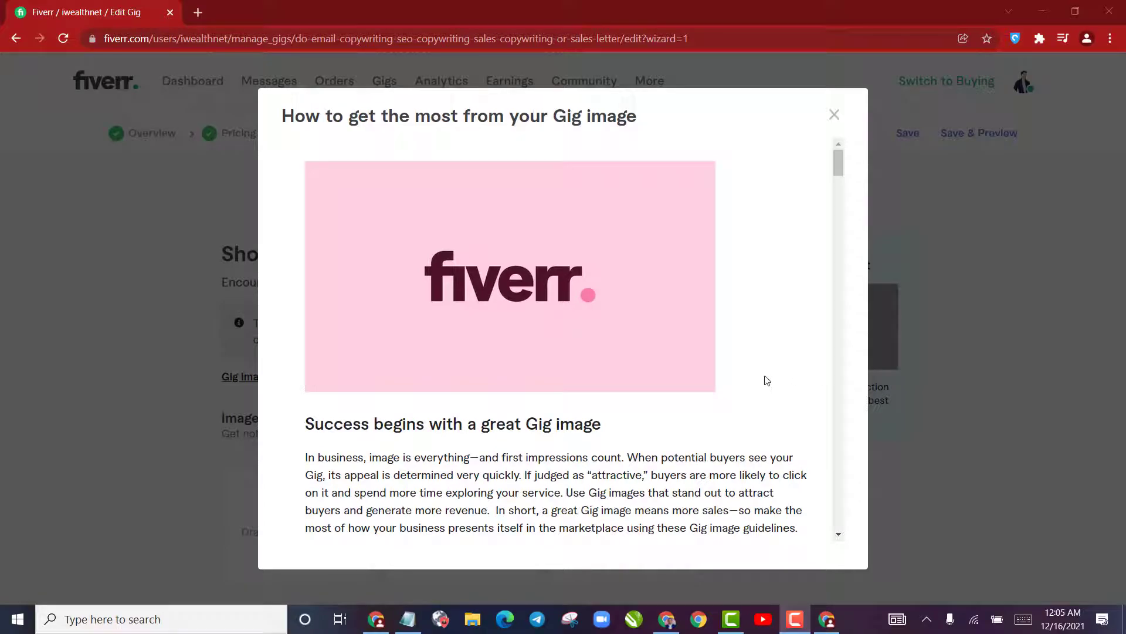
scroll(778, 352, "down", 10)
scroll(741, 374, "up", 6)
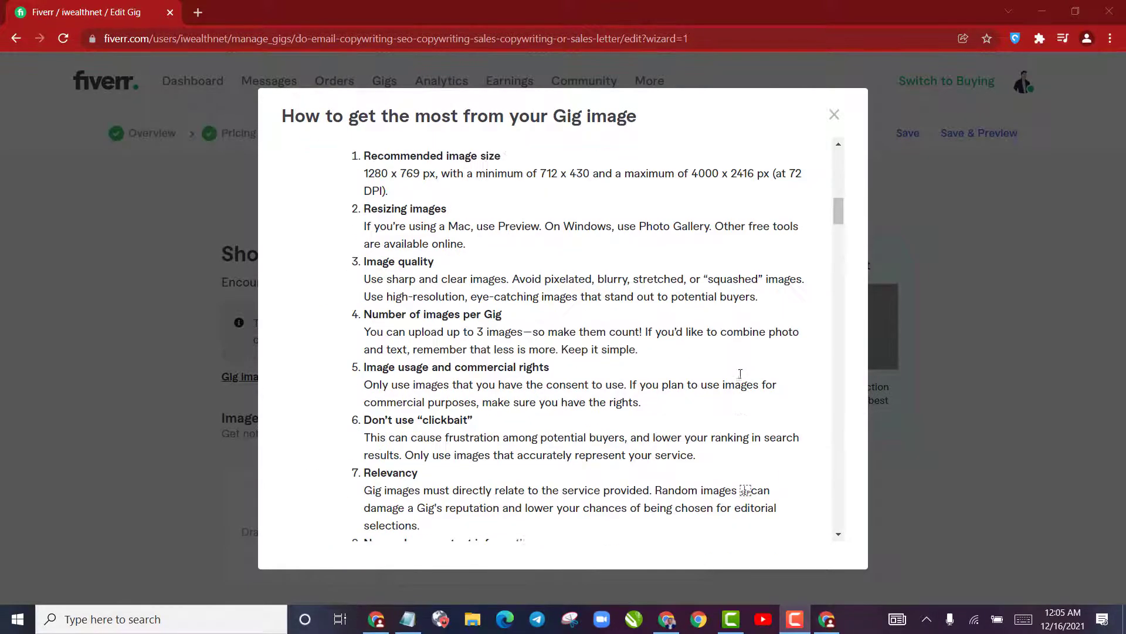
scroll(734, 364, "up", 4)
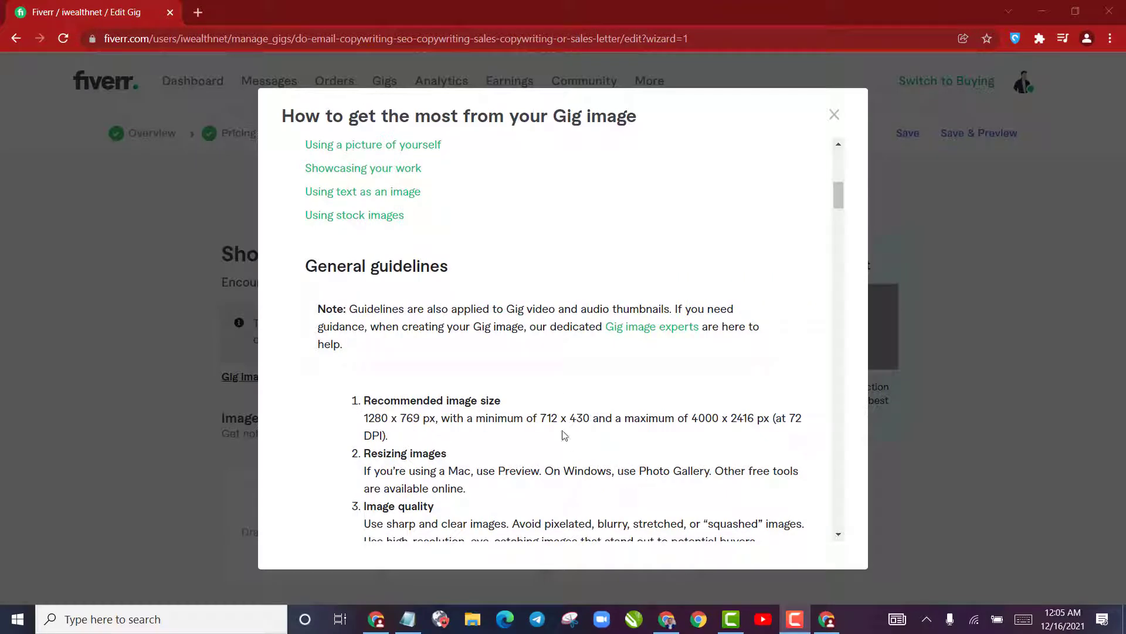
left_click_drag(539, 419, 592, 418)
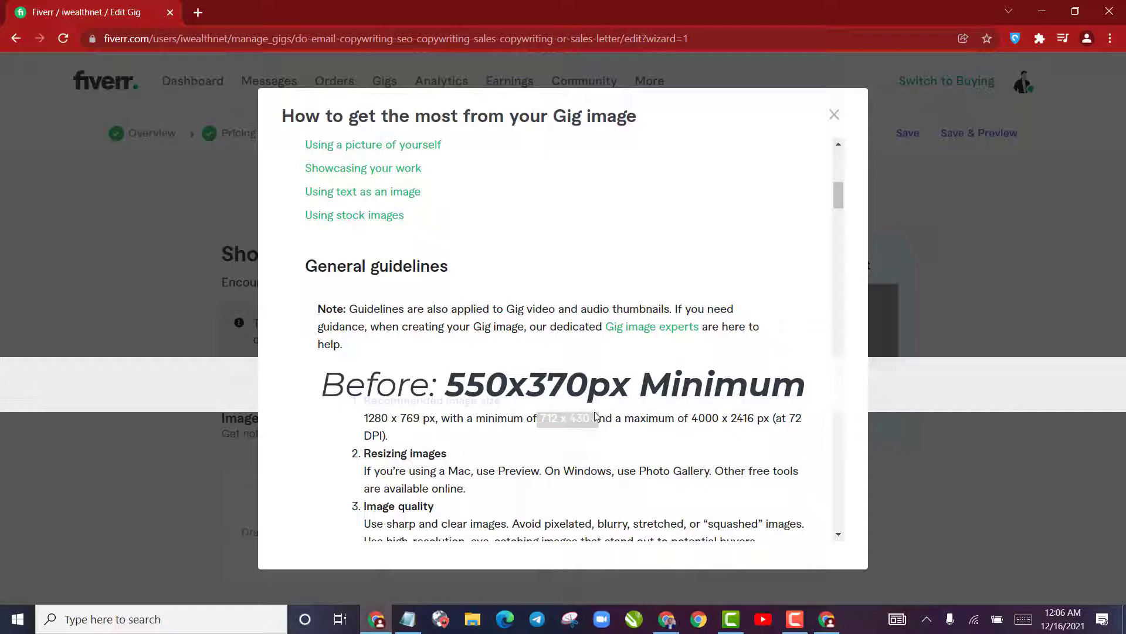
left_click(593, 422)
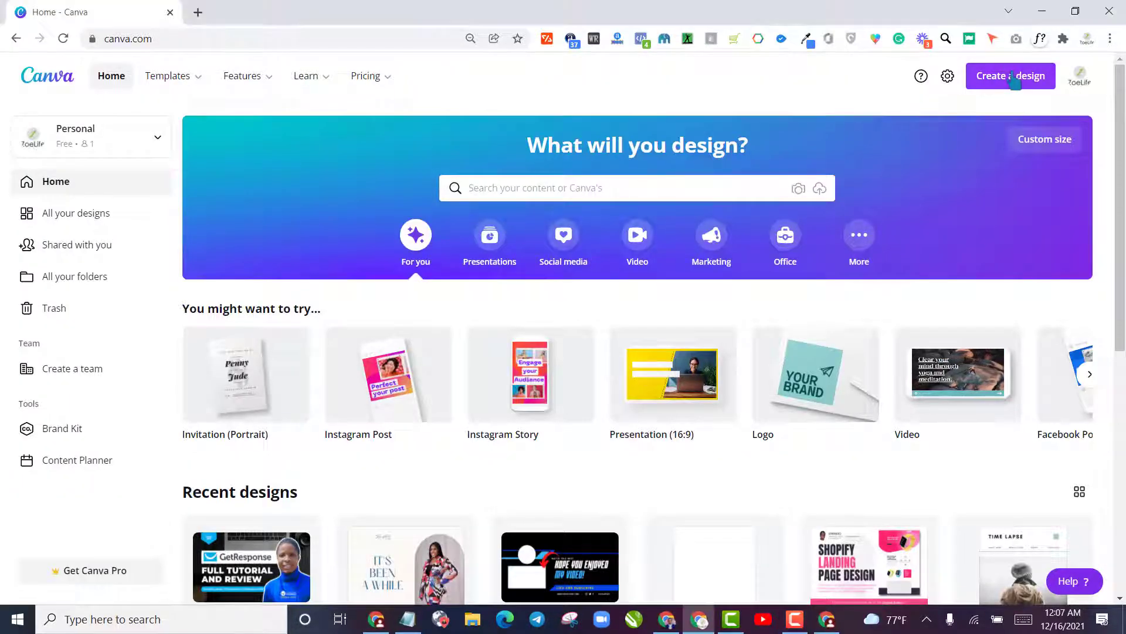
Start a custom-size design in Canva and set its width to 1280 px, copied from the Fiverr gig image guidelines
left_click(1015, 80)
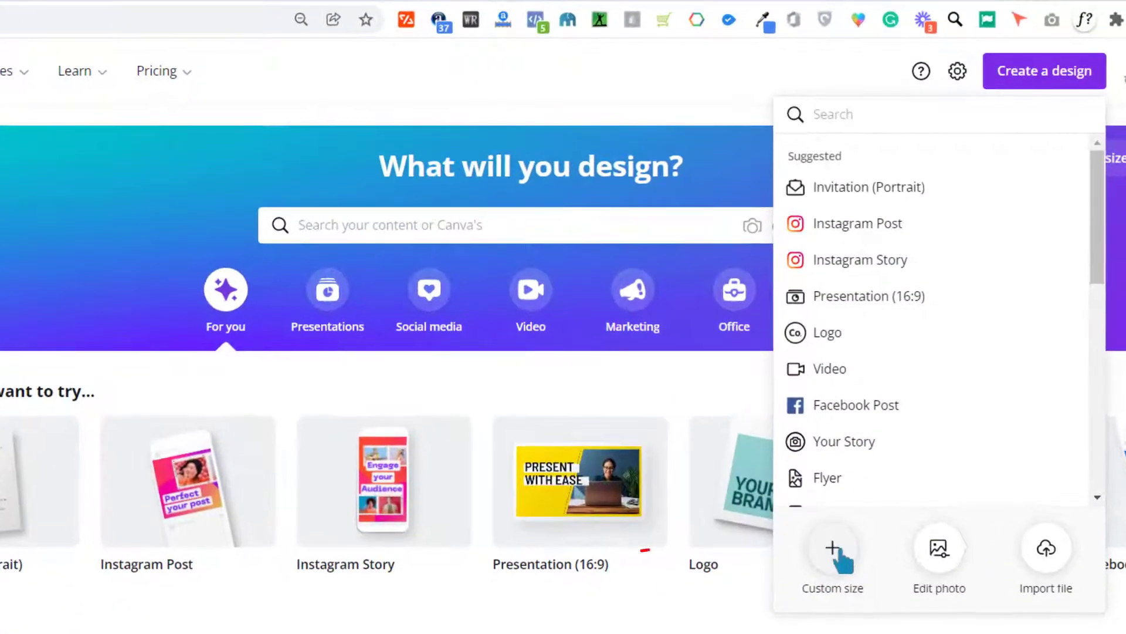
left_click(834, 550)
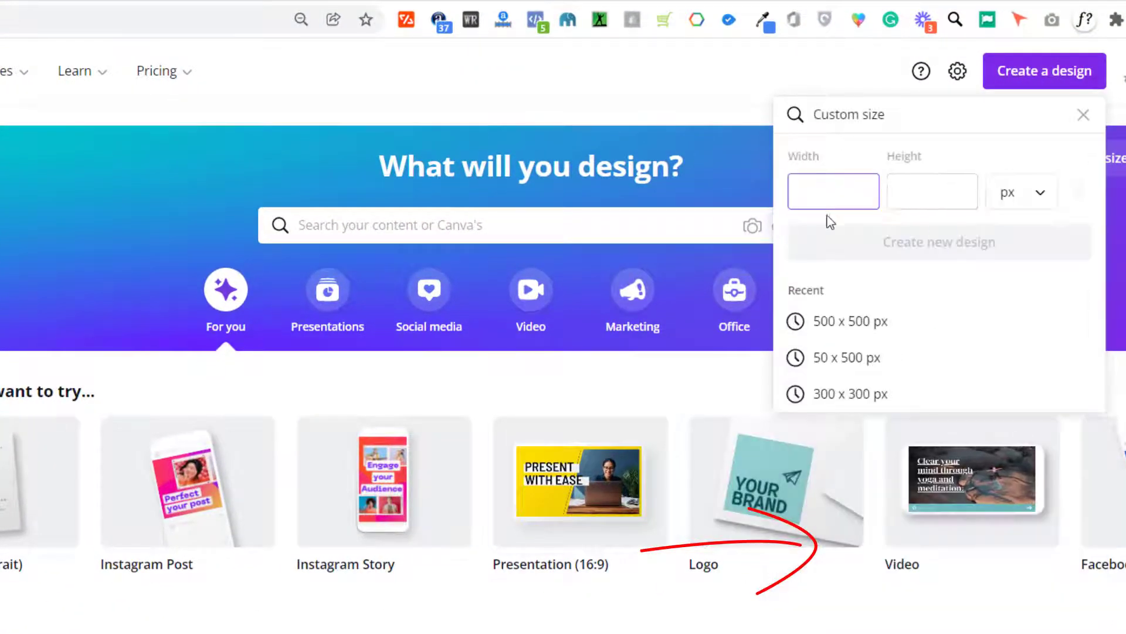
left_click(387, 251)
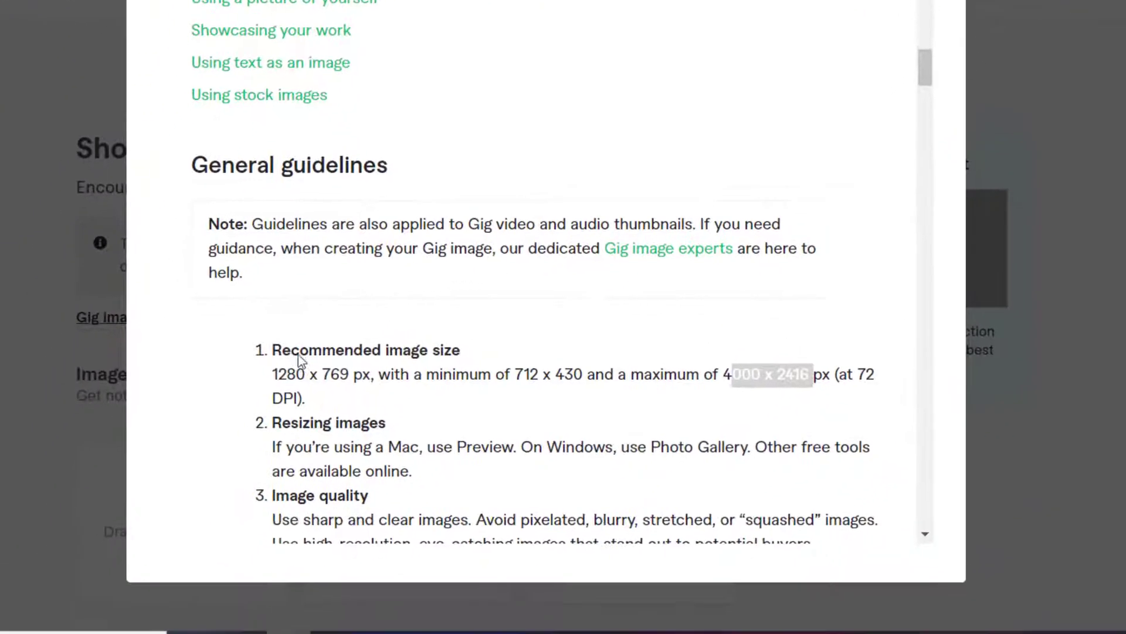
left_click_drag(285, 359, 317, 355)
key("ctrl+c")
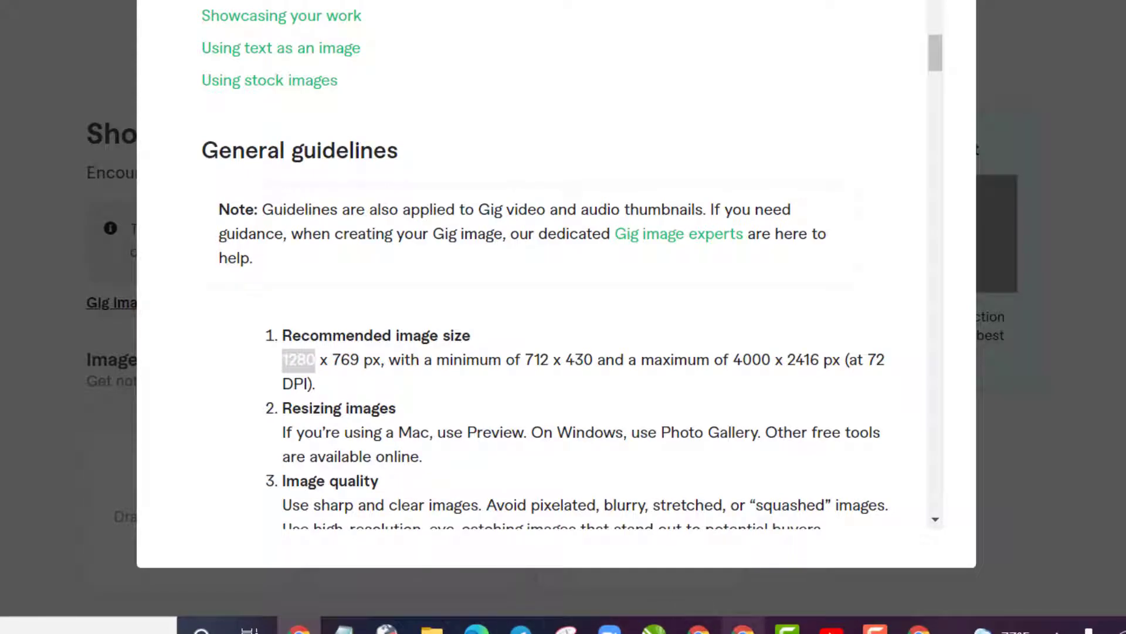
left_click(745, 629)
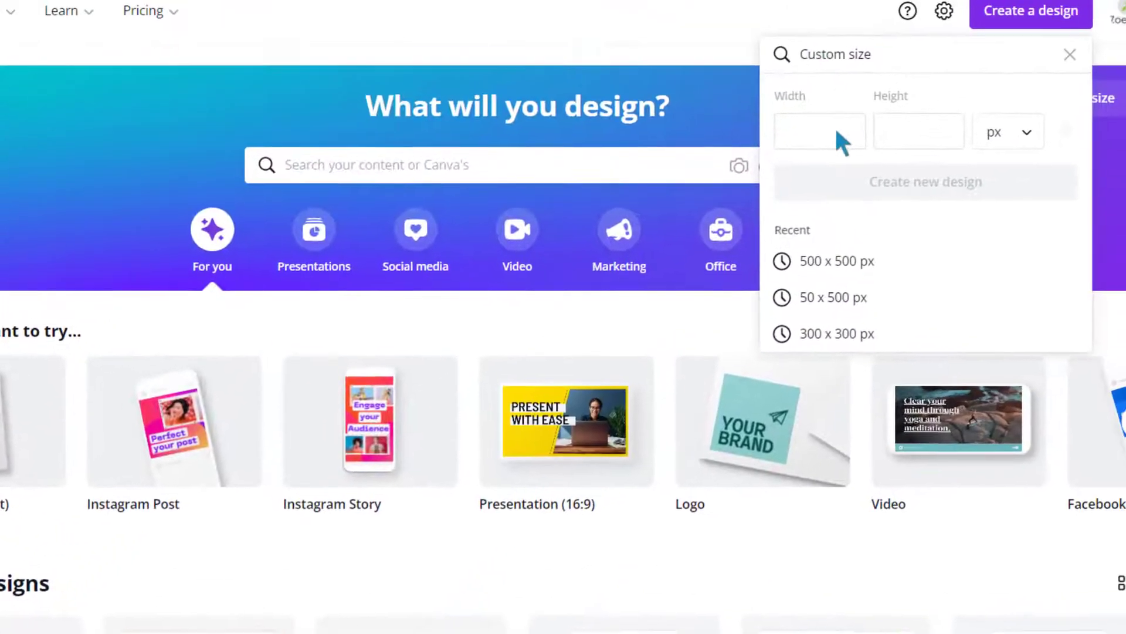
left_click(838, 134)
key("ctrl+v")
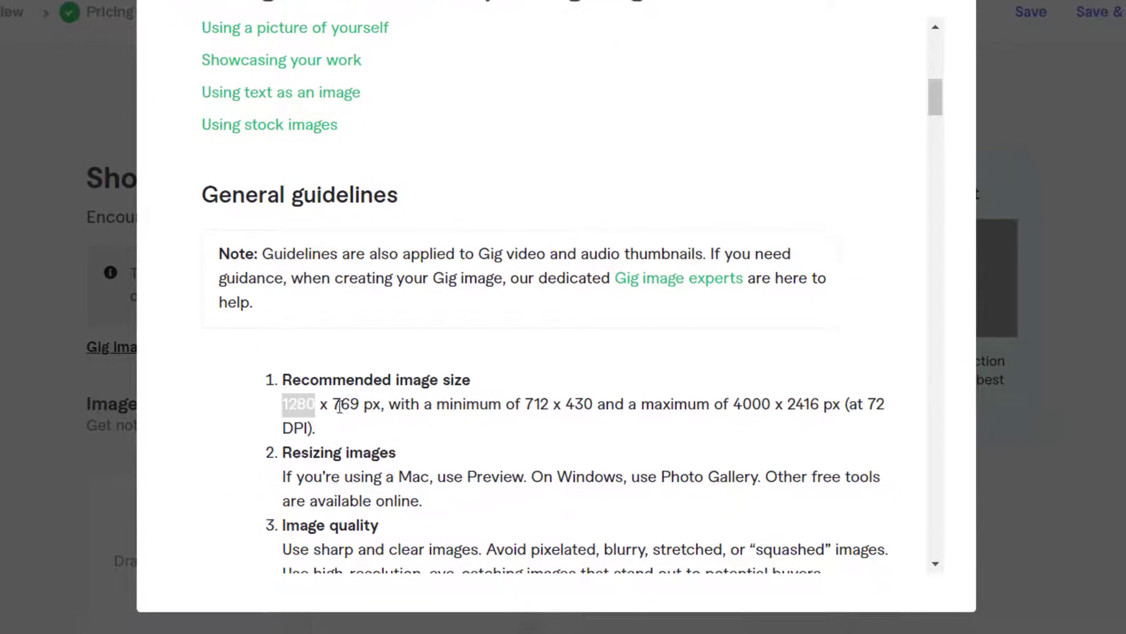
Set the custom design's height to 769 px from the recommended image size and create the new design
left_click_drag(333, 405, 357, 403)
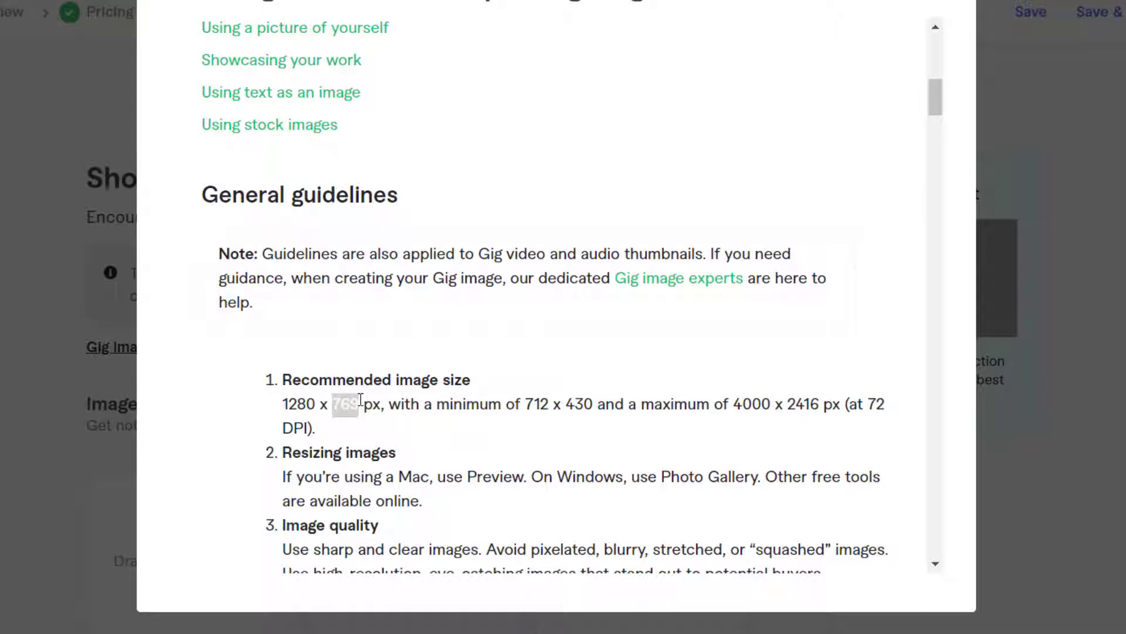
left_click_drag(524, 405, 595, 392)
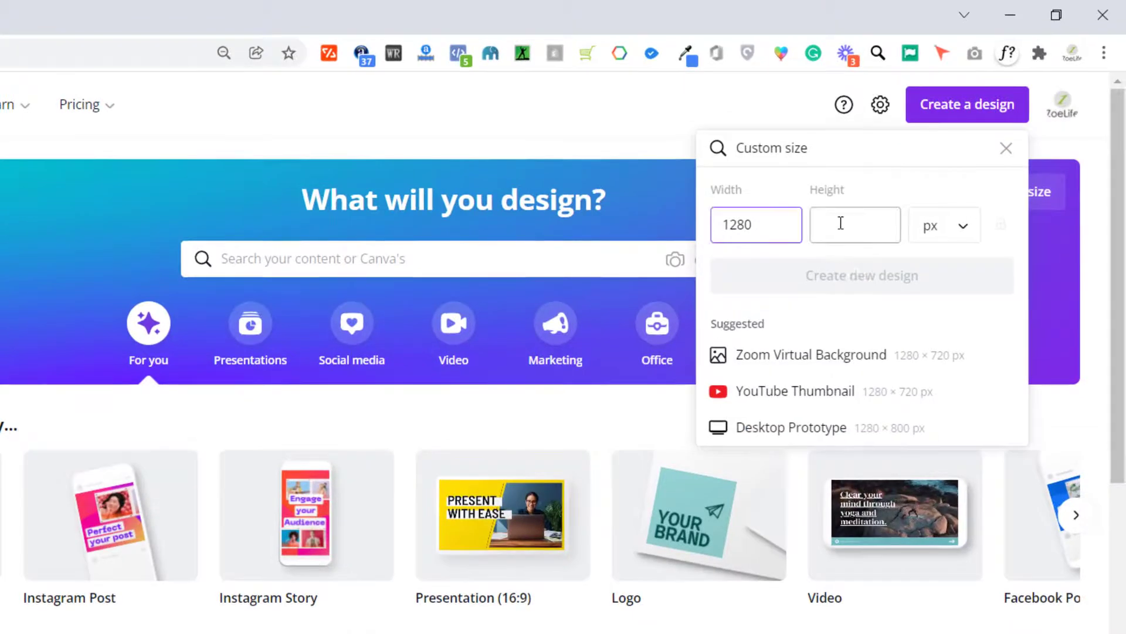
left_click(840, 223)
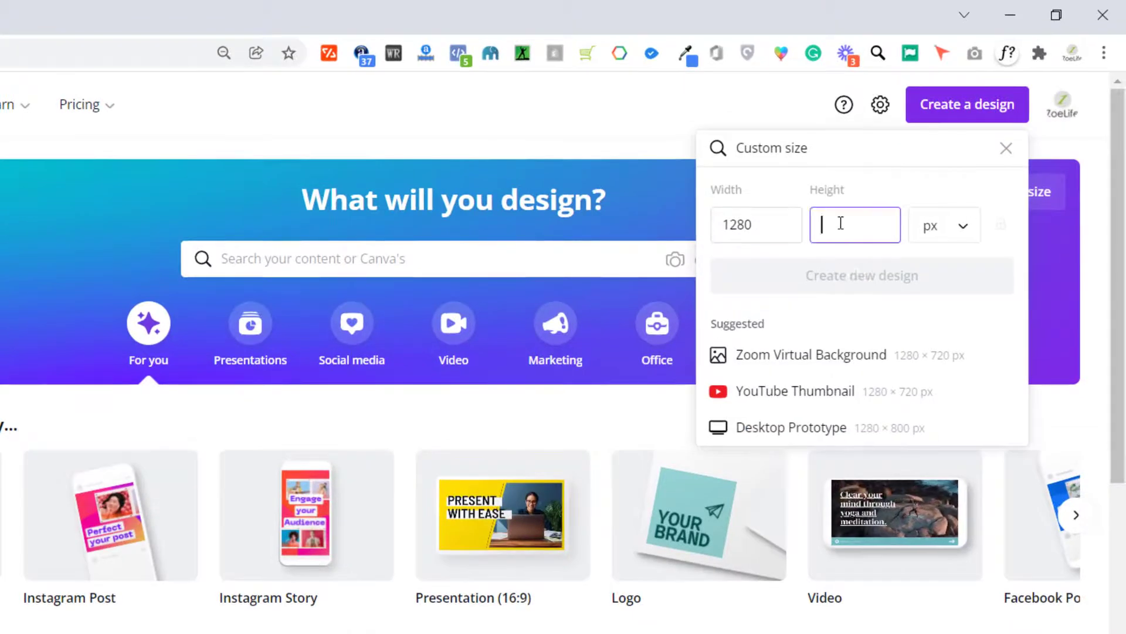
type("769")
left_click(849, 276)
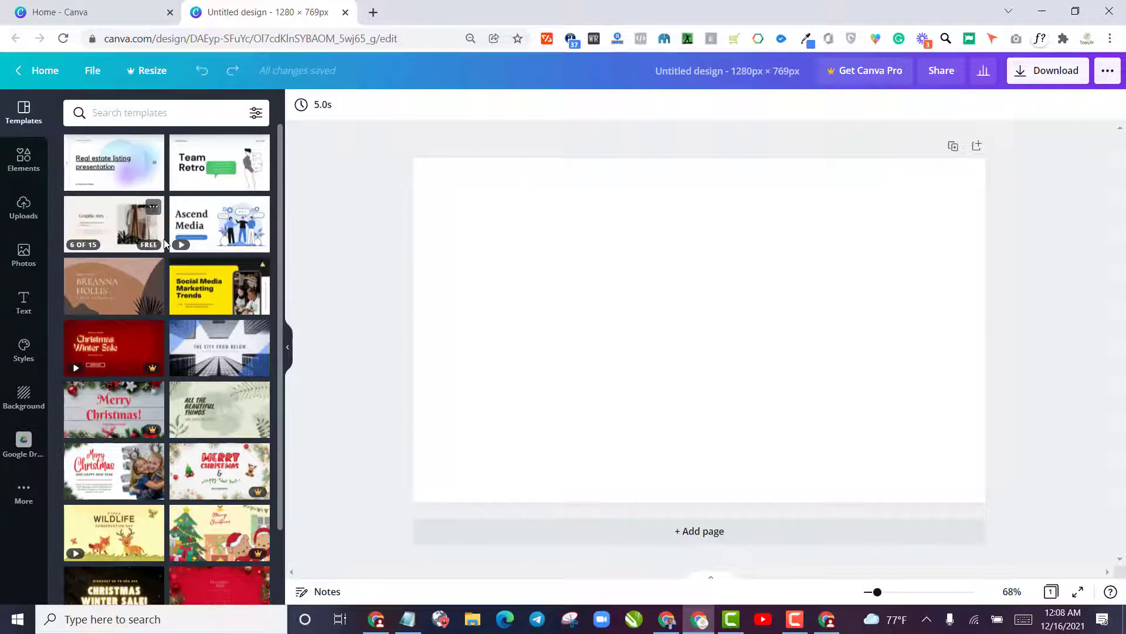
Find the purple "Top 10 Best Webcast Practices" template among the suggested templates and apply it to the blank page
scroll(165, 243, "down", 2)
scroll(185, 417, "up", 2)
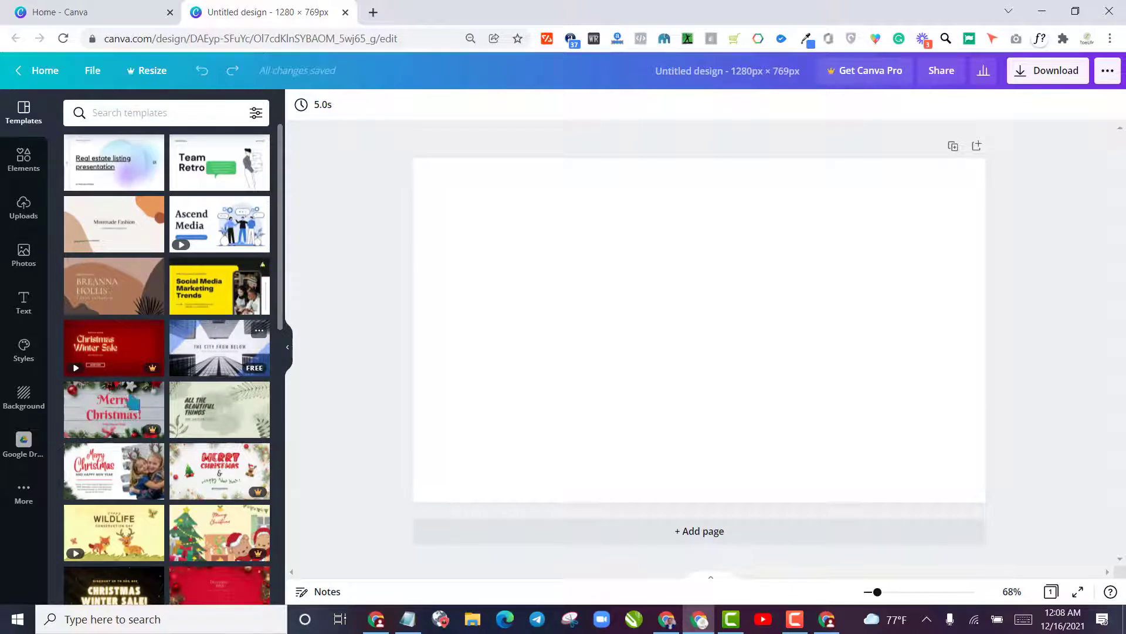
scroll(209, 330, "down", 4)
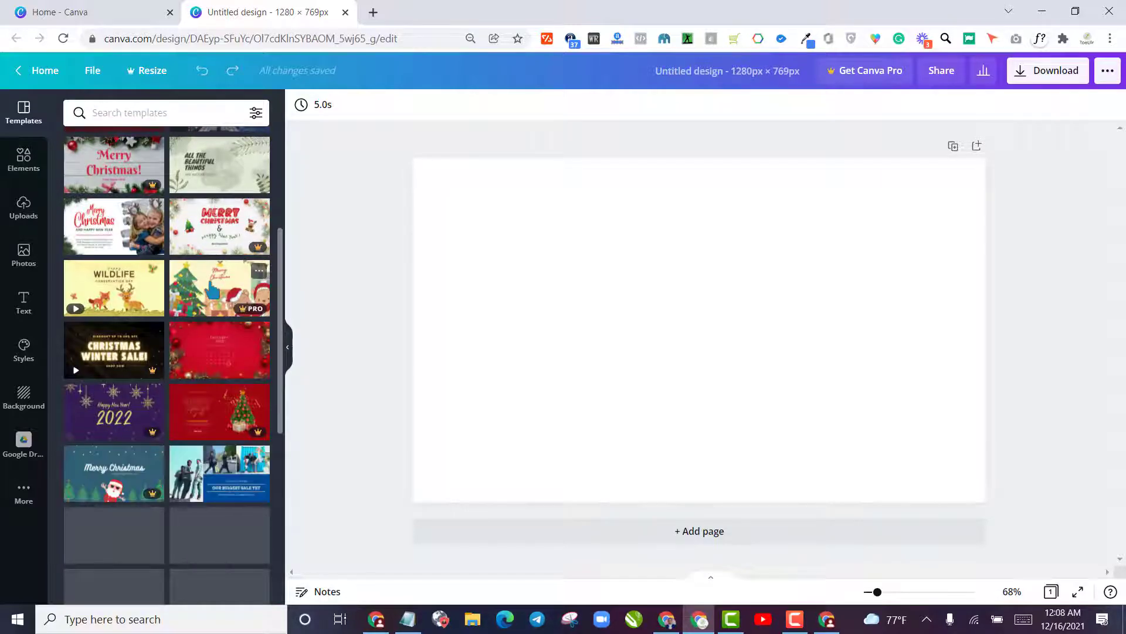
scroll(185, 326, "down", 15)
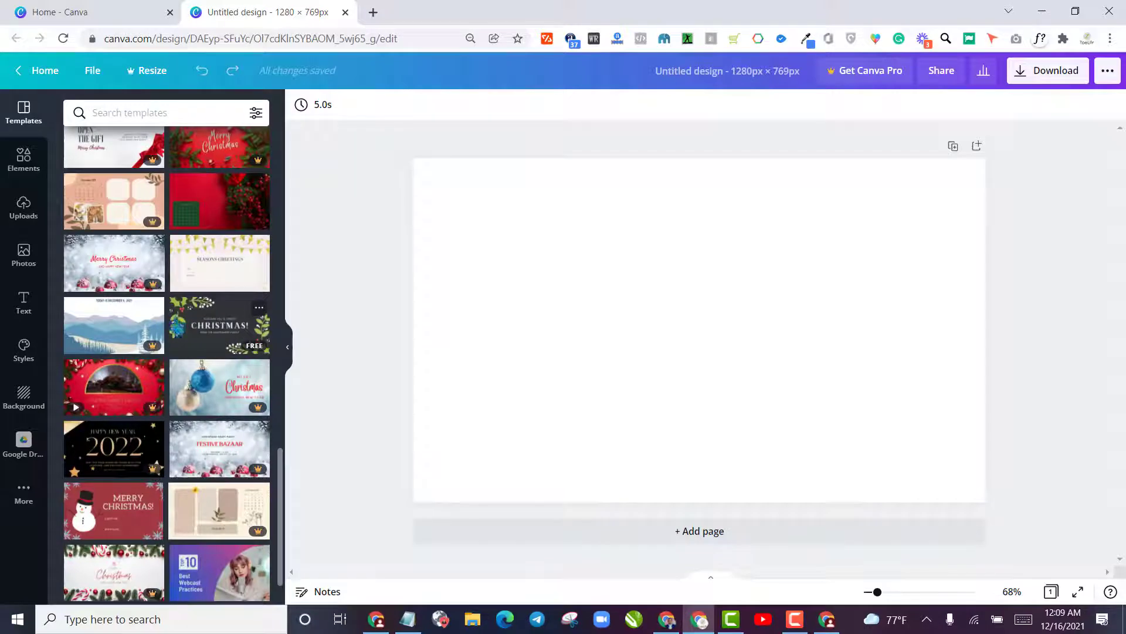
scroll(173, 358, "down", 1)
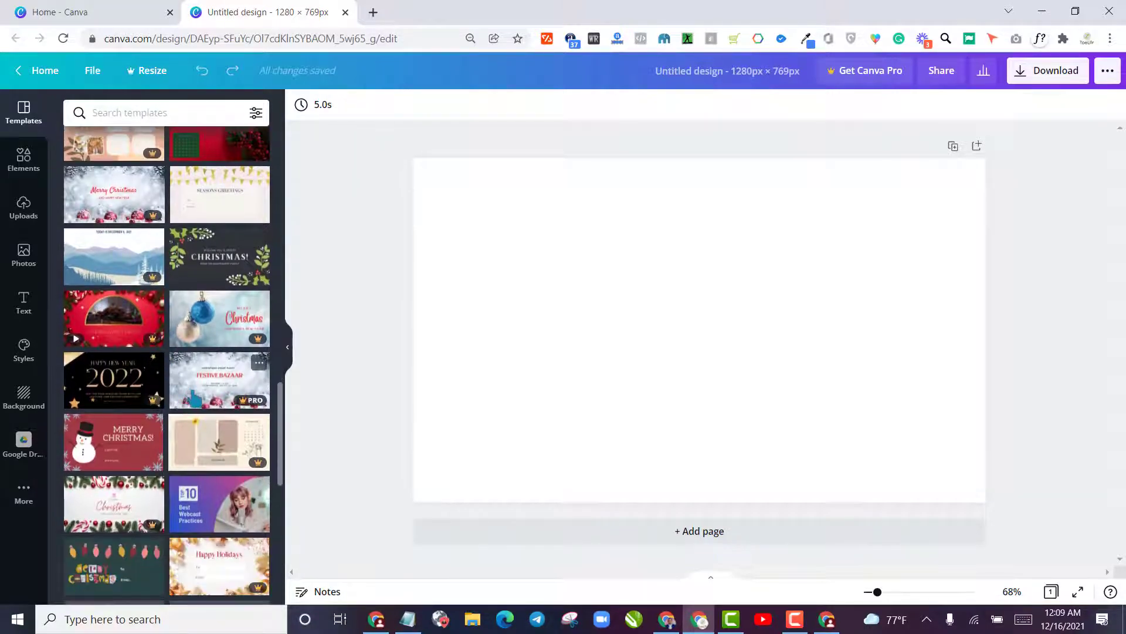
left_click(221, 504)
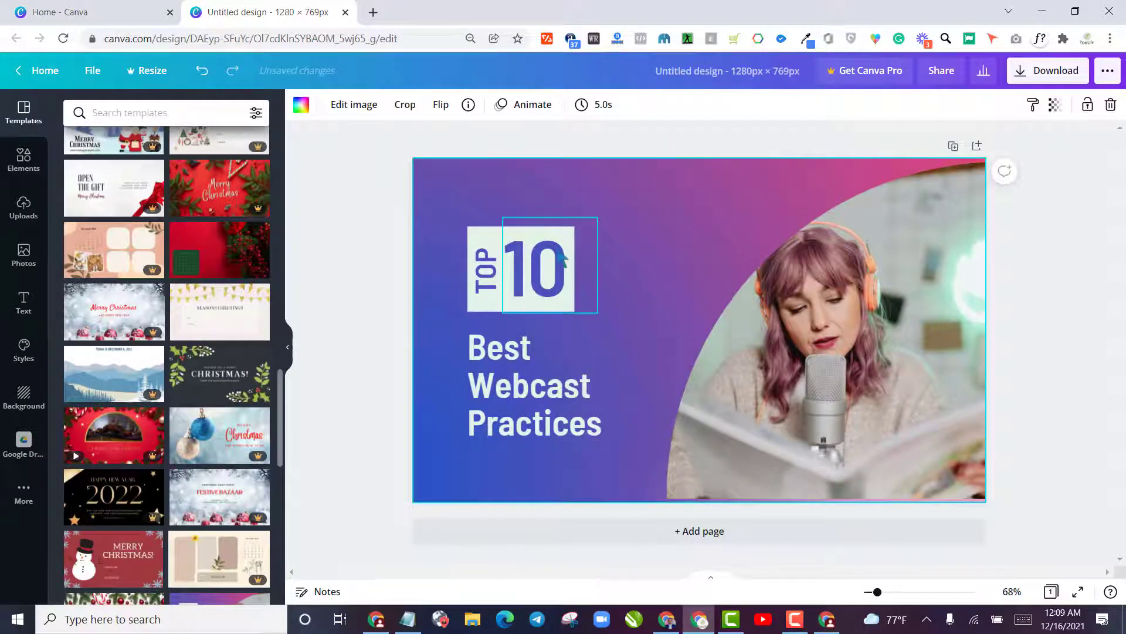
scroll(138, 424, "down", 10)
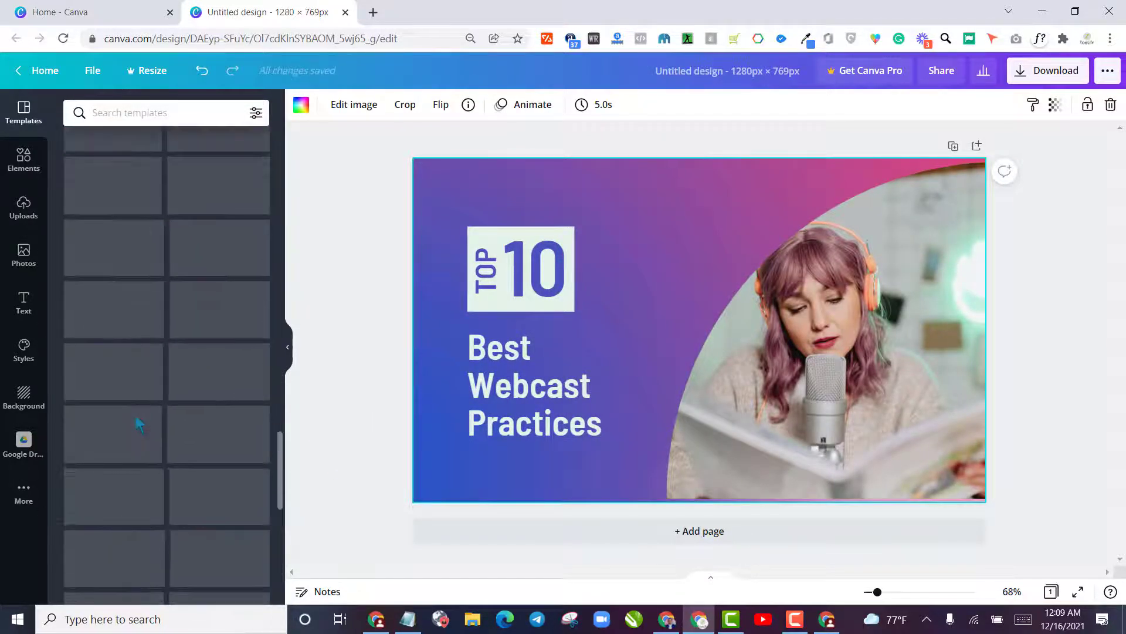
scroll(136, 419, "down", 3)
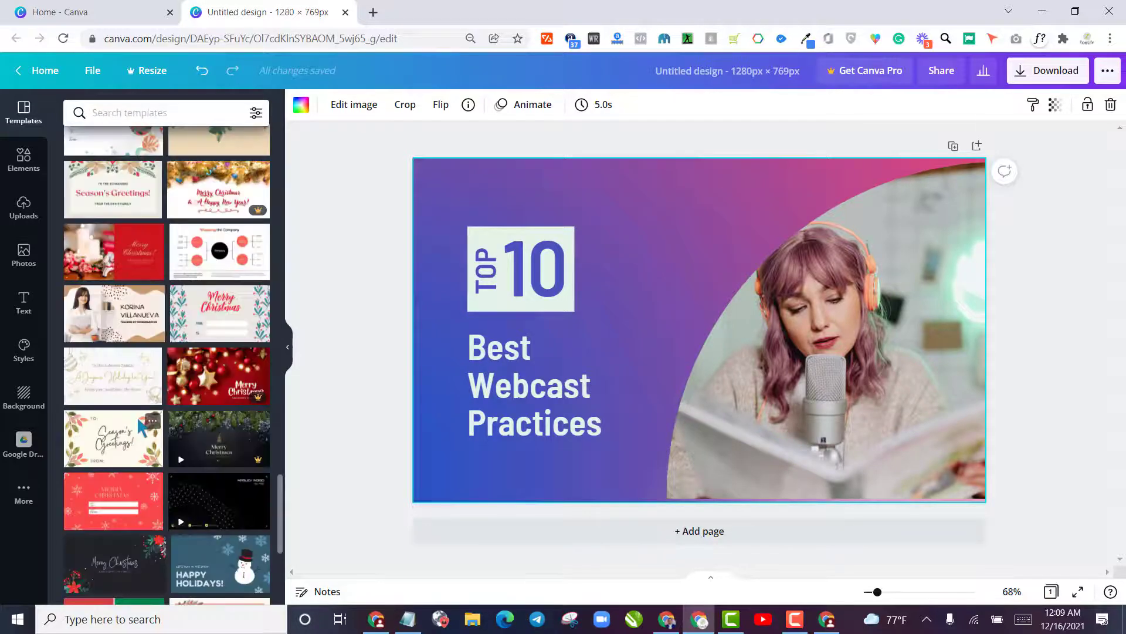
scroll(142, 428, "down", 5)
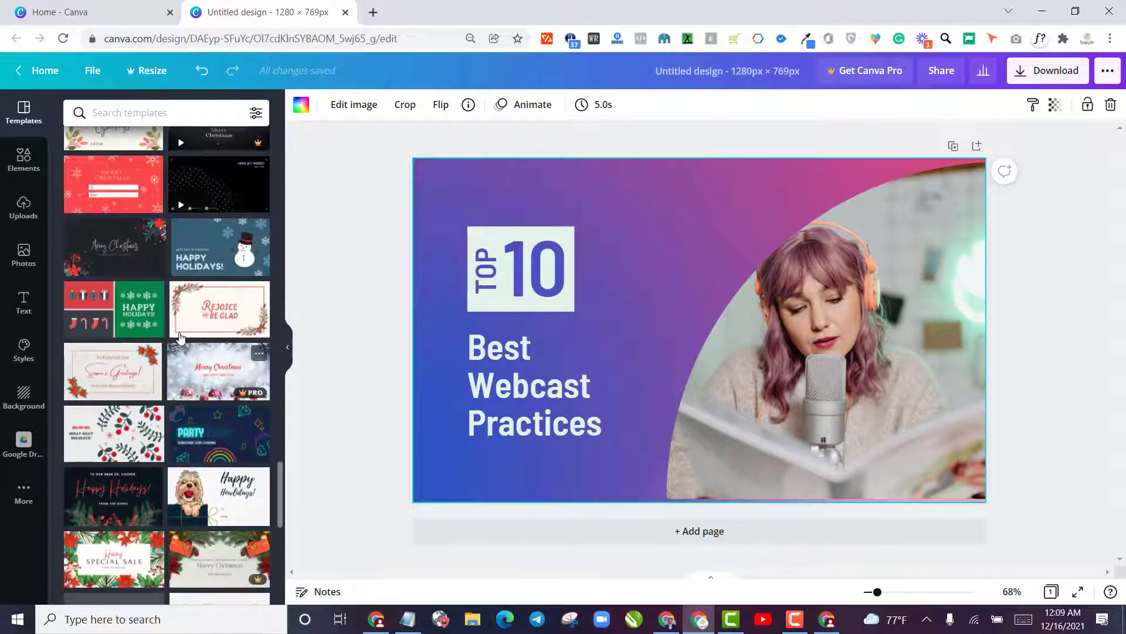
scroll(176, 357, "down", 10)
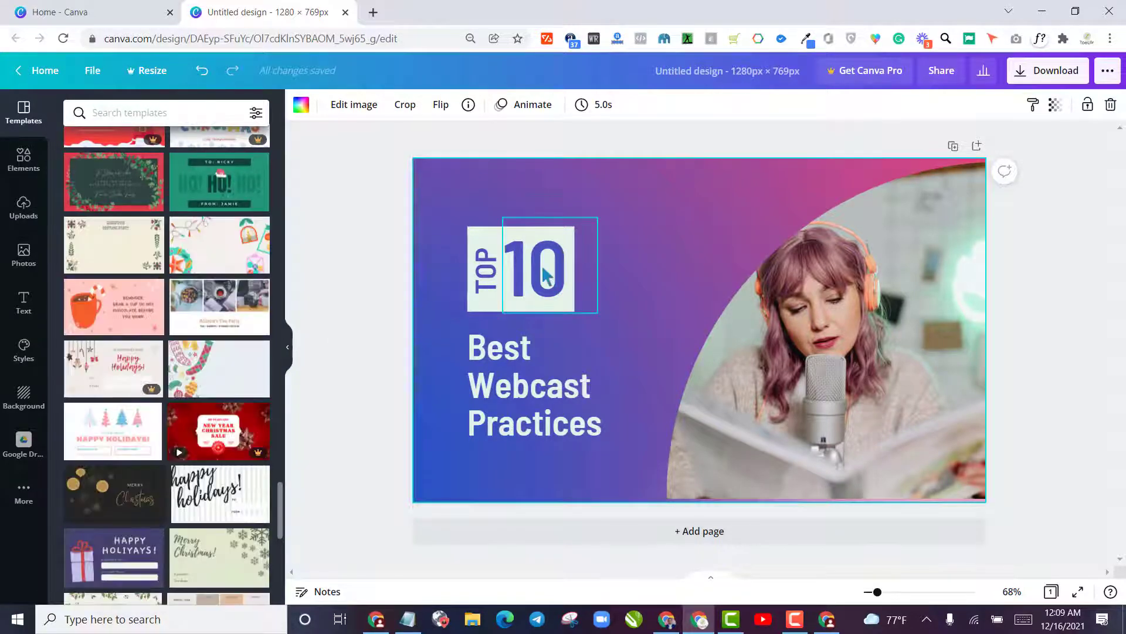
double_click(518, 392)
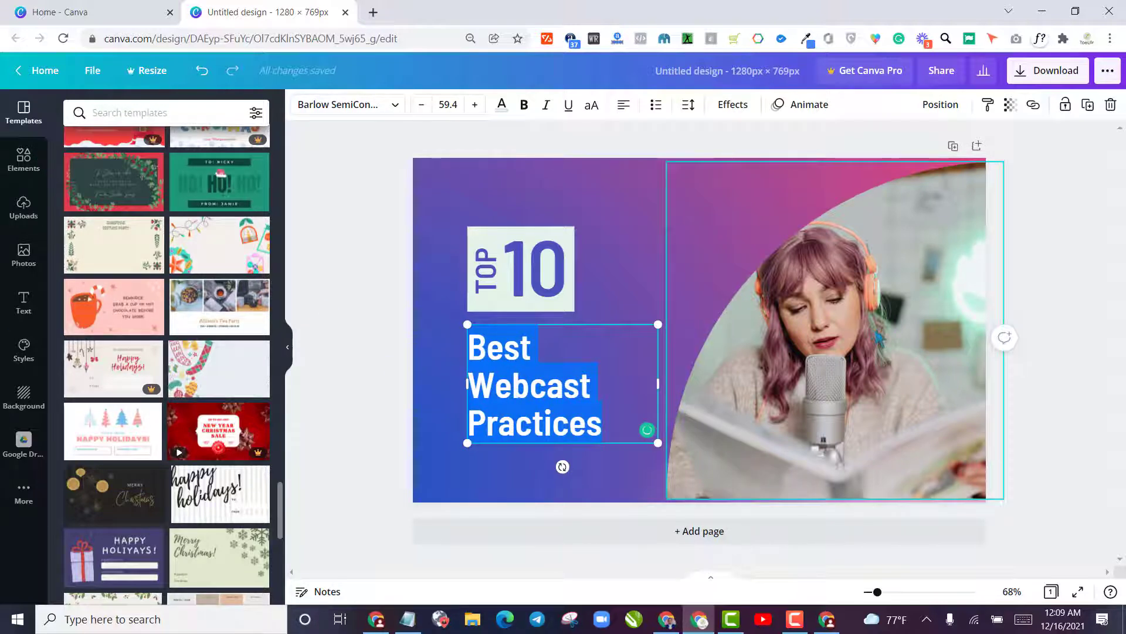
Replace the template's photo of the woman with the uploaded photo of the man in a maroon shirt at a microphone
left_click(876, 333)
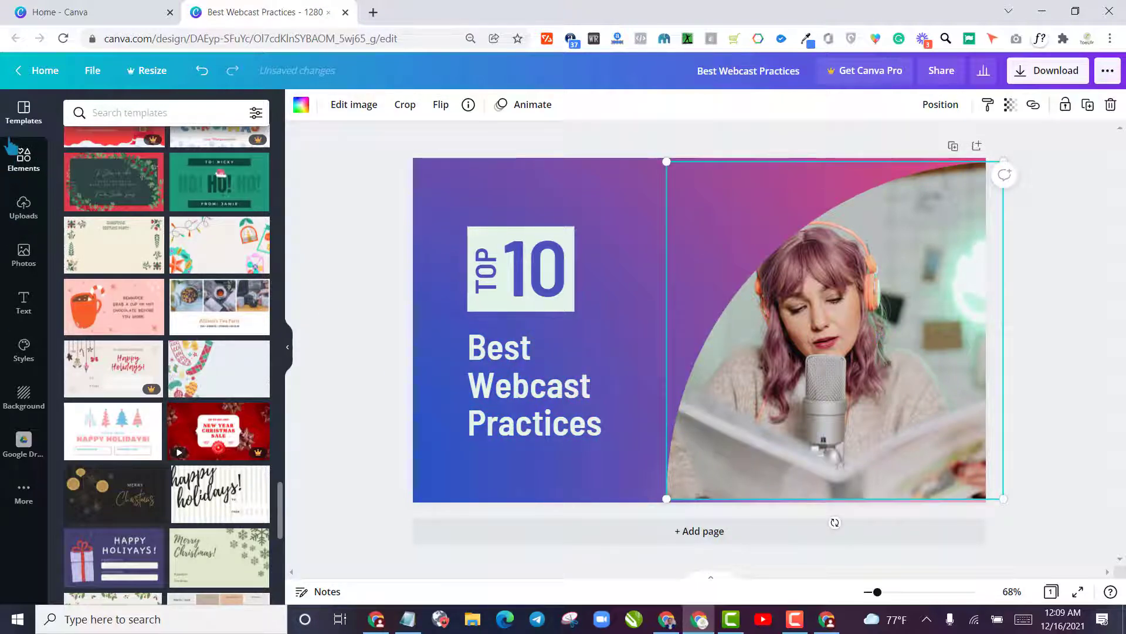
left_click(23, 159)
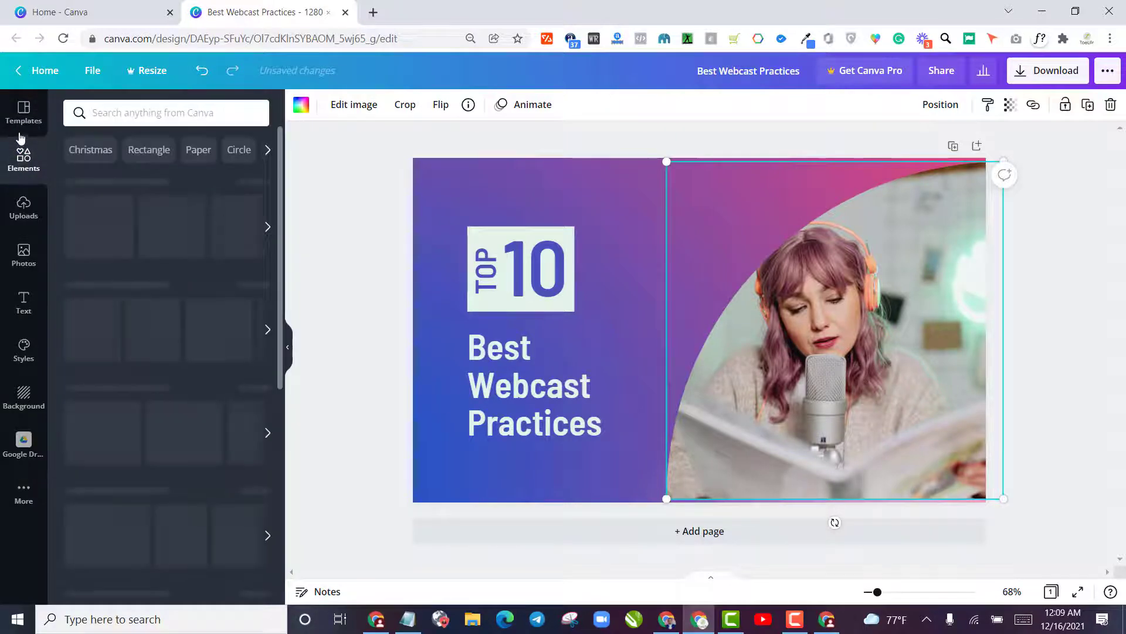
left_click(22, 211)
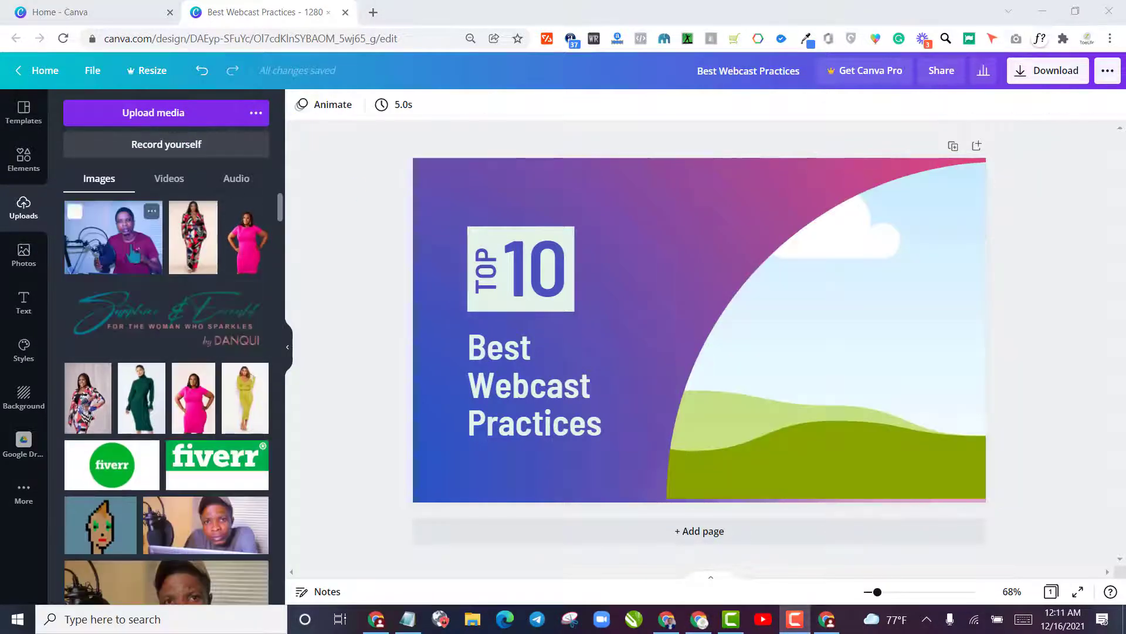
left_click(131, 249)
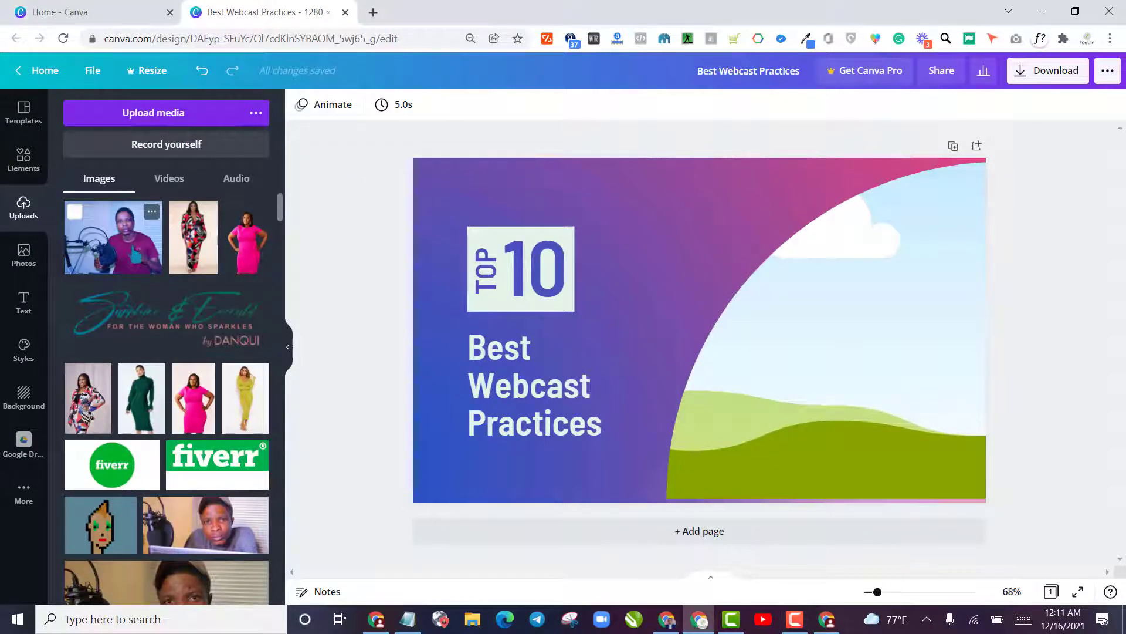
left_click_drag(765, 320, 885, 364)
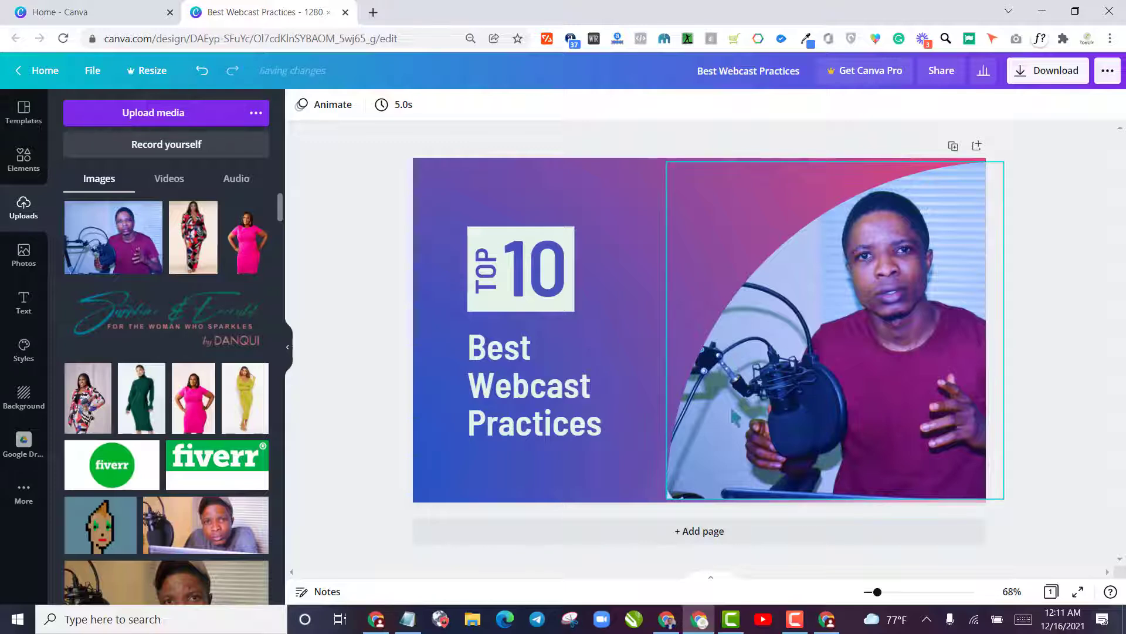
Move the TOP 10 badge up, closer to the page's upper edge and farther from the heading
left_click(534, 387)
double_click(534, 387)
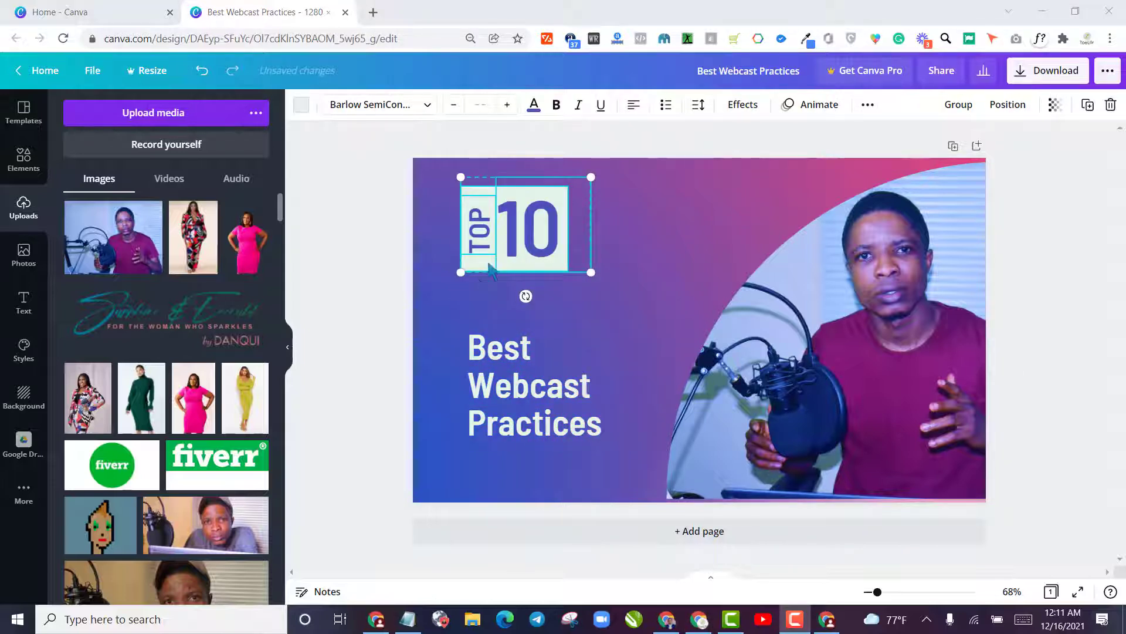
left_click(427, 302)
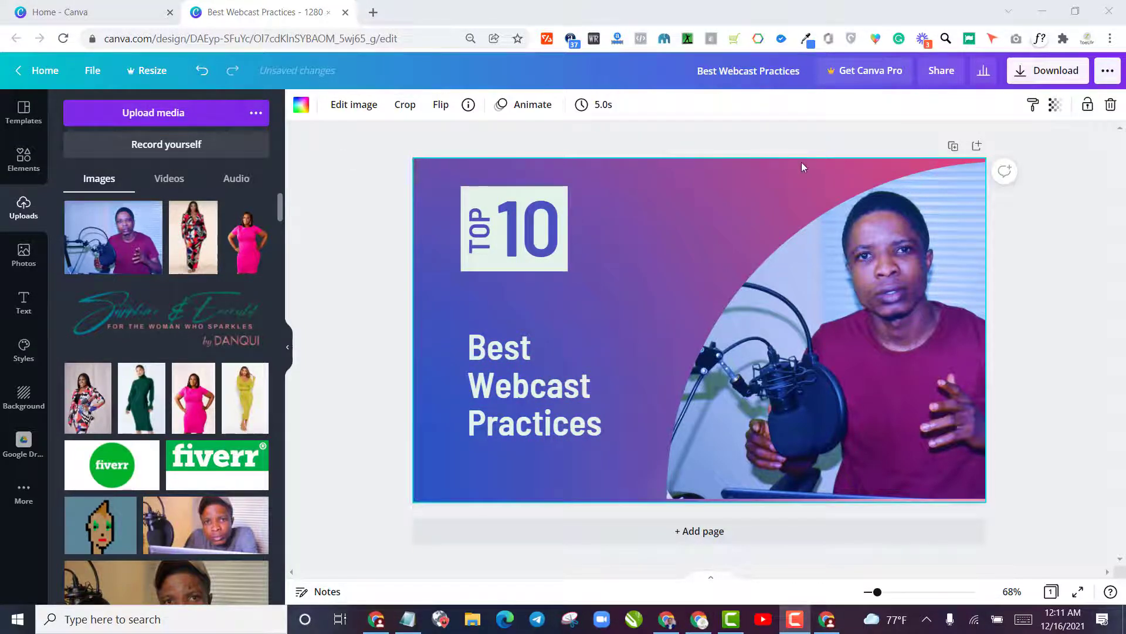
Switch to the Fiverr copywriting search results and examine the wording and layout of other sellers' gig images
left_click(522, 384)
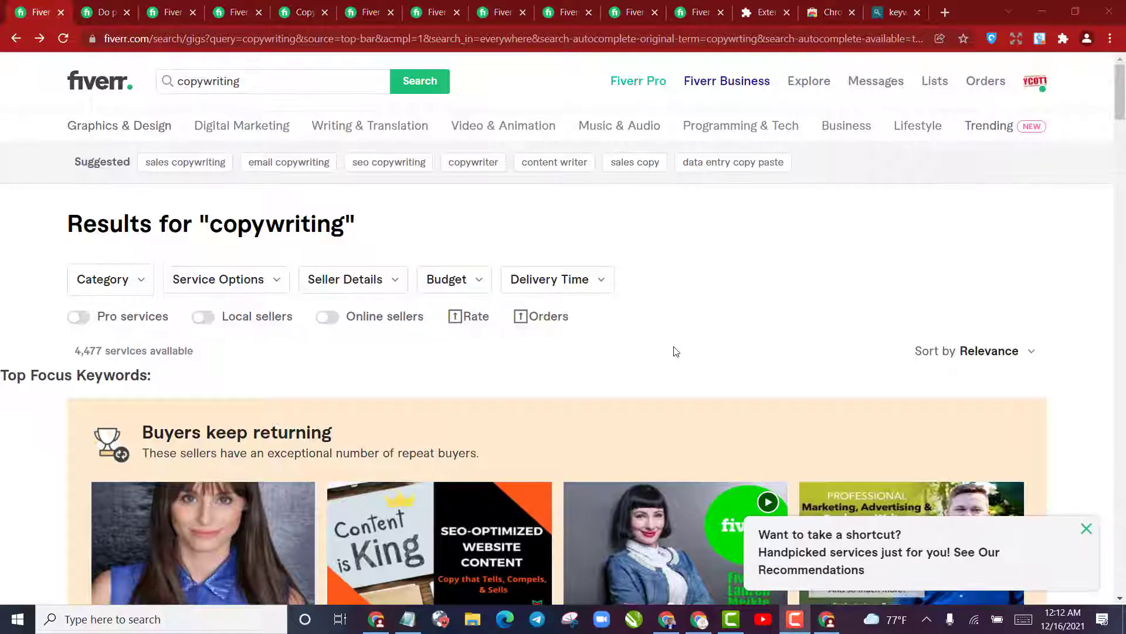
scroll(645, 346, "down", 8)
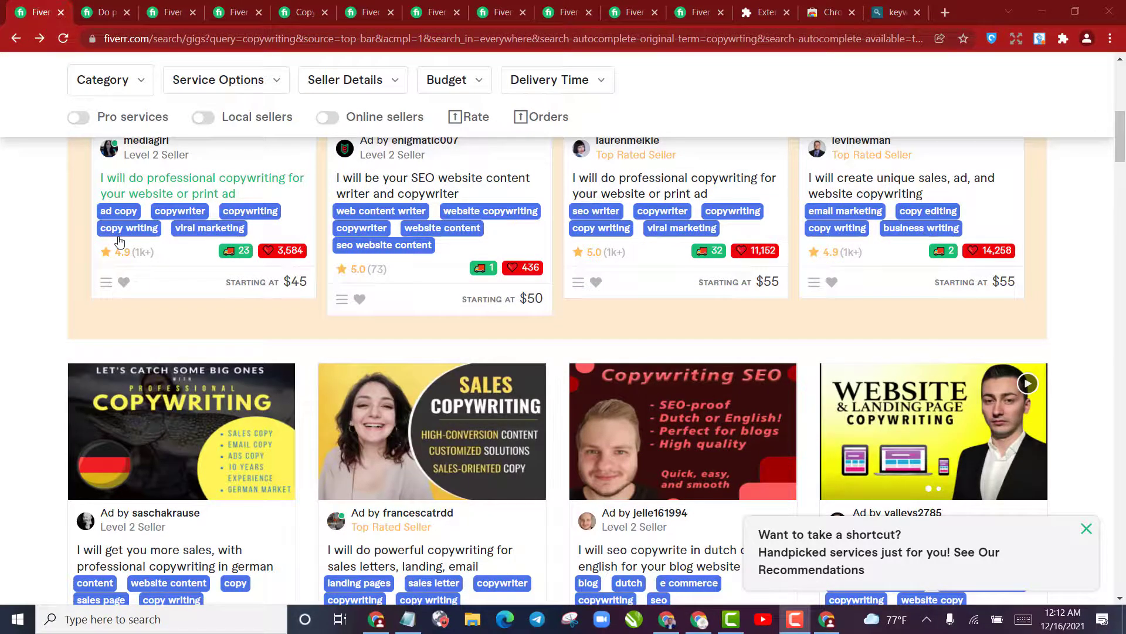
scroll(119, 265, "up", 4)
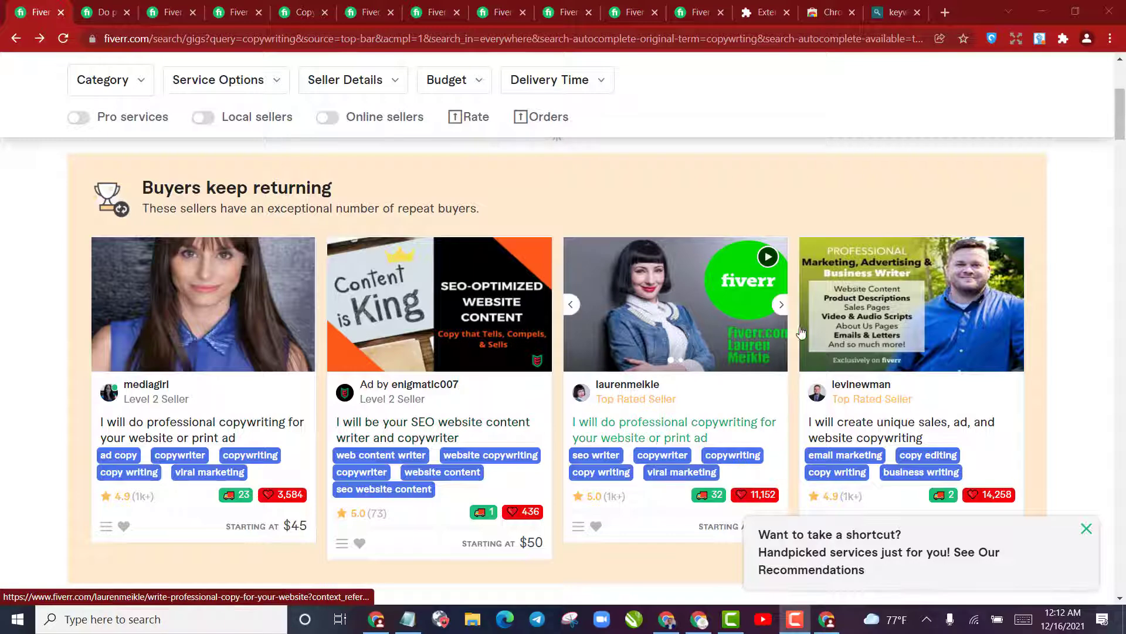
scroll(908, 294, "down", 5)
scroll(908, 293, "up", 4)
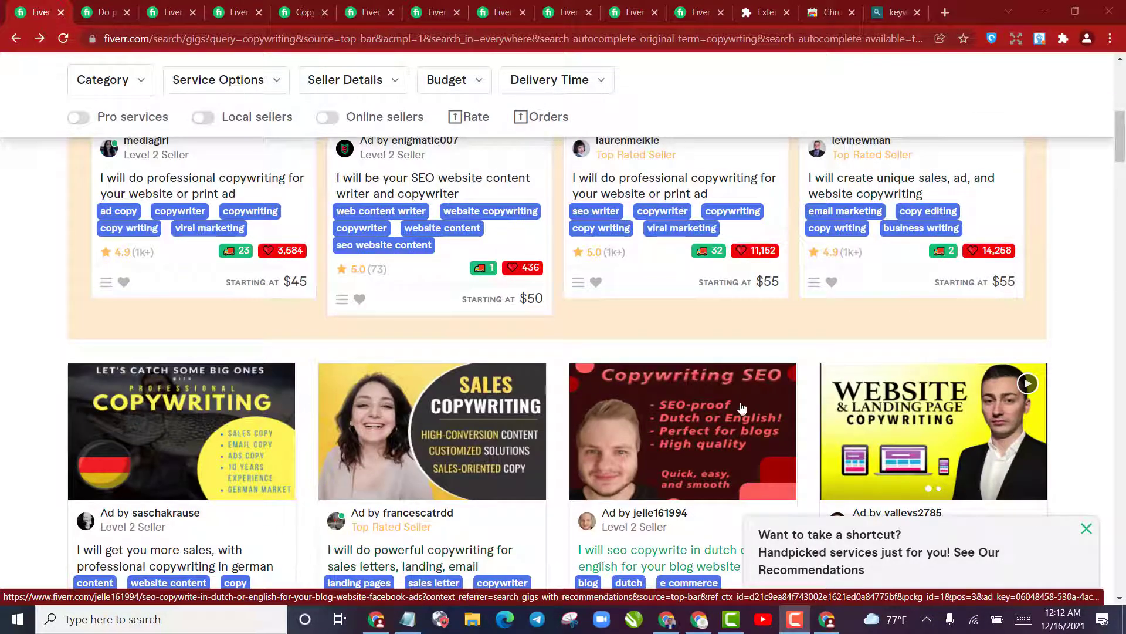
scroll(704, 418, "down", 4)
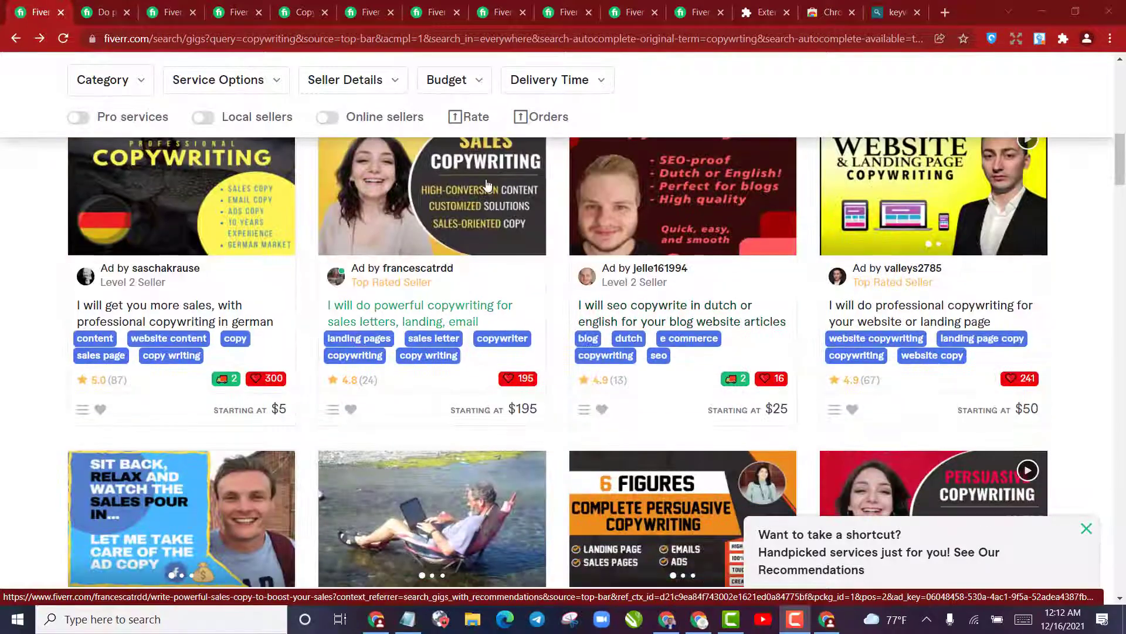
scroll(492, 187, "down", 4)
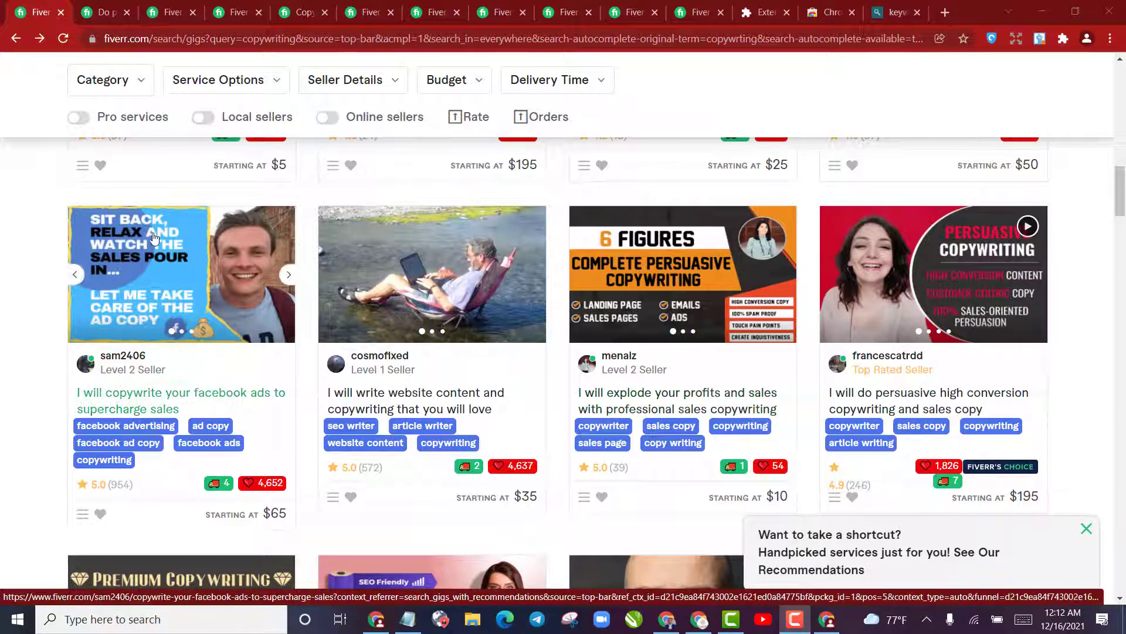
scroll(475, 293, "down", 4)
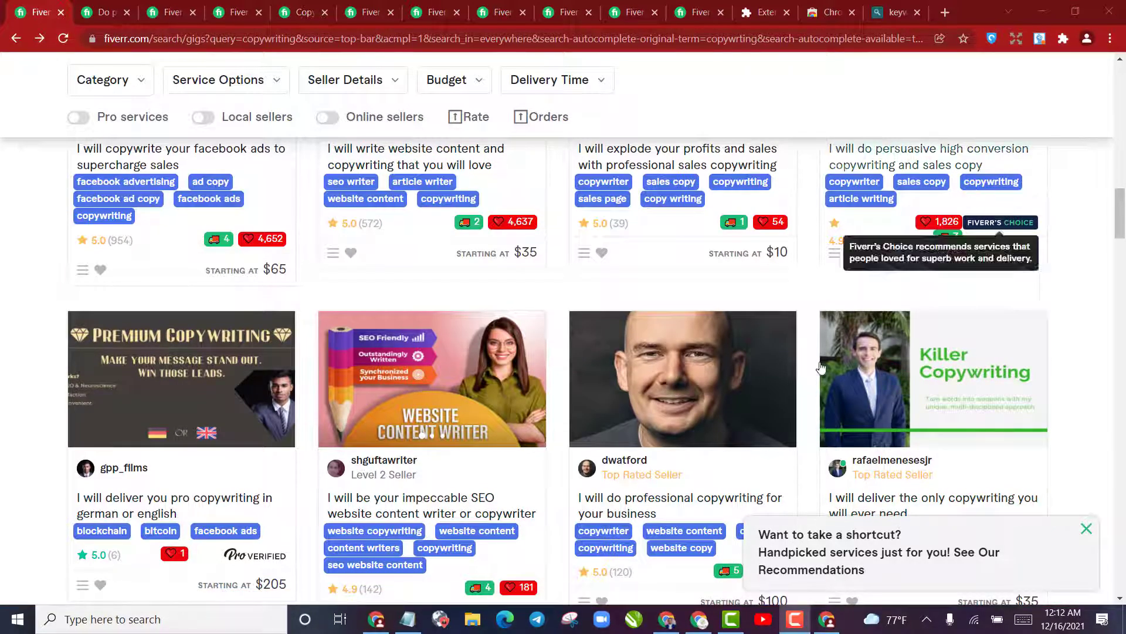
Switch back to Canva and replace the "Best Webcast Practices" heading on the page with "Copywriting That Makes You Money"
left_click(700, 619)
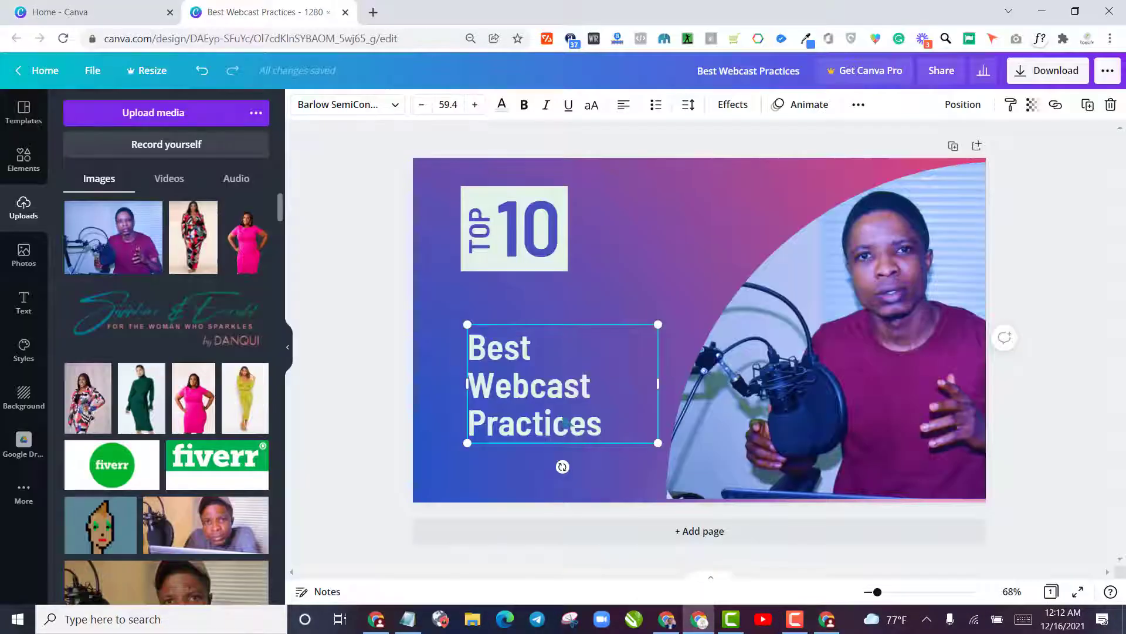
double_click(557, 414)
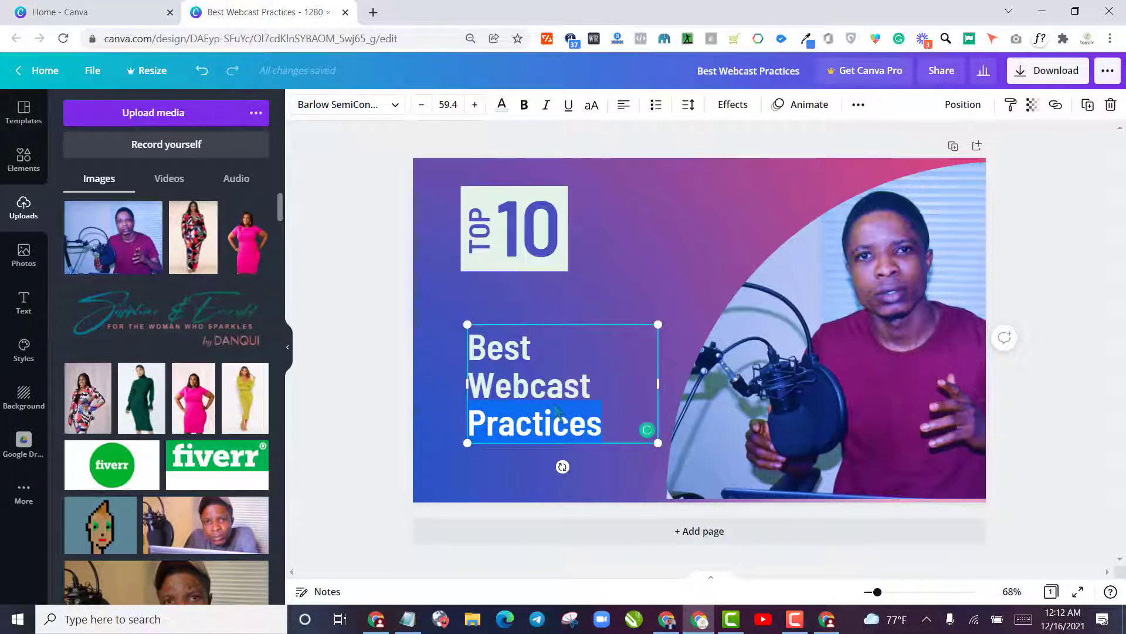
key("ctrl+a")
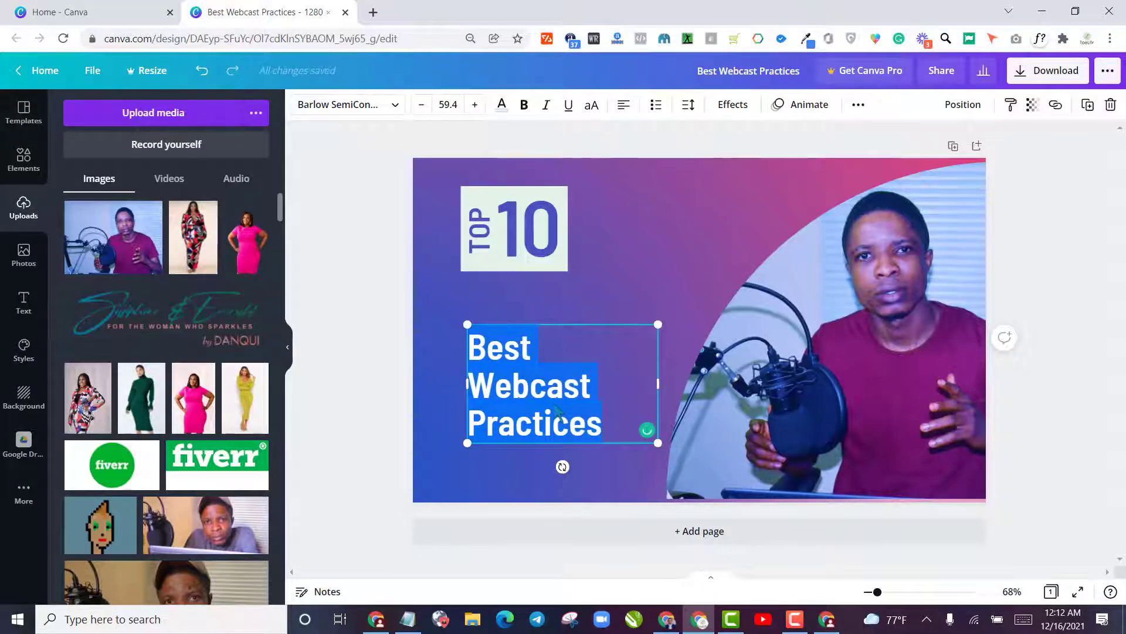
type("Copoy")
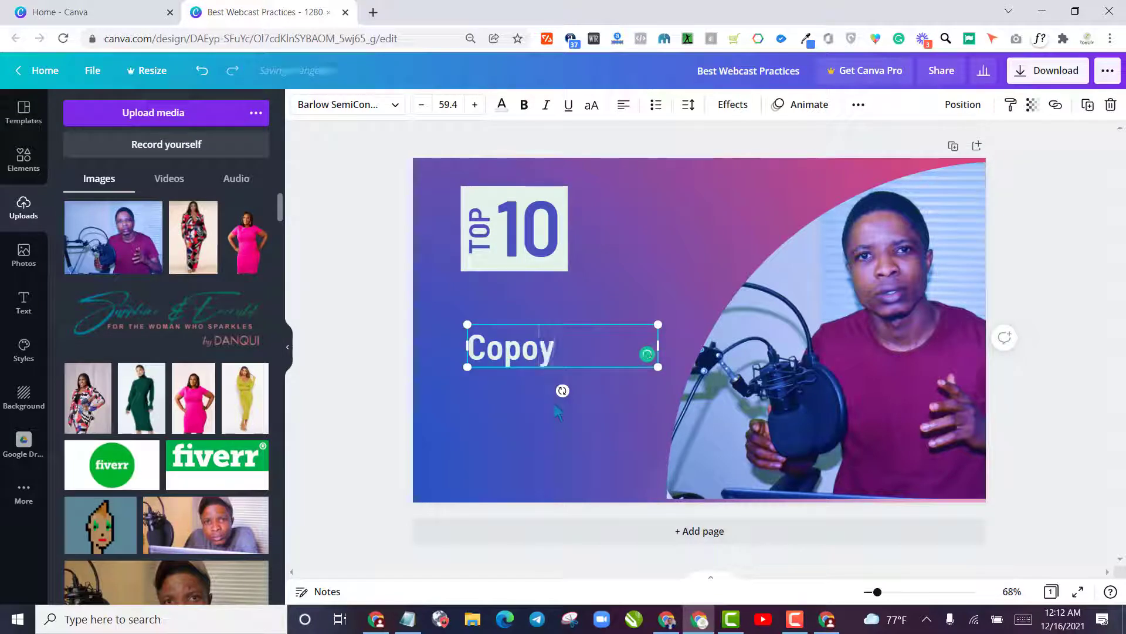
key("BackSpace")
key("BackSpace")
type("ywriting")
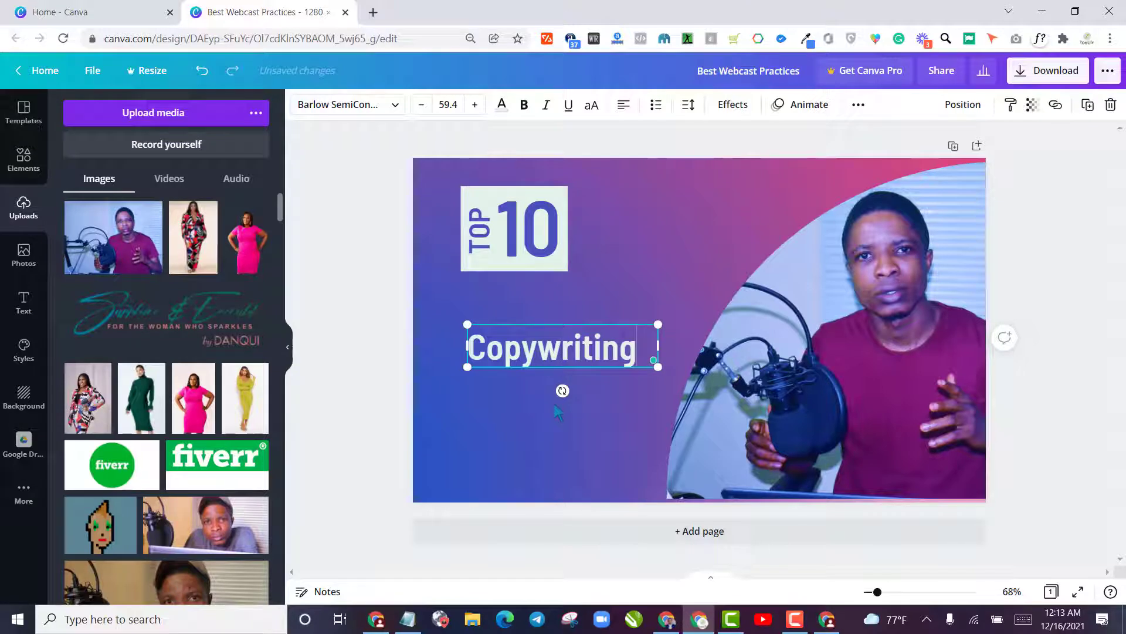
type(" That")
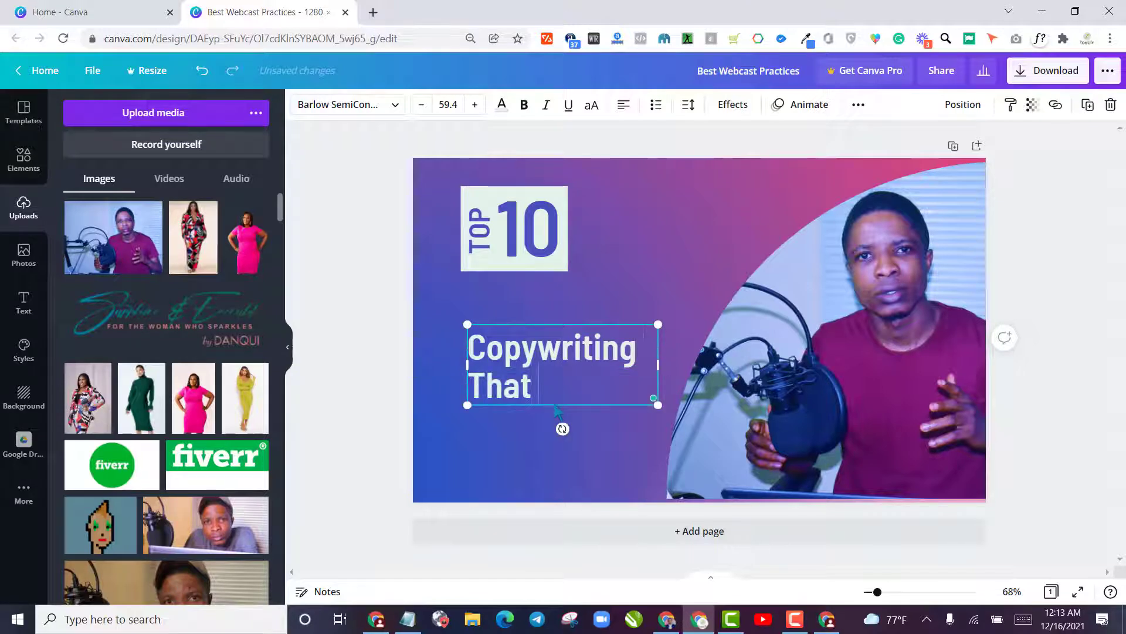
type(" M")
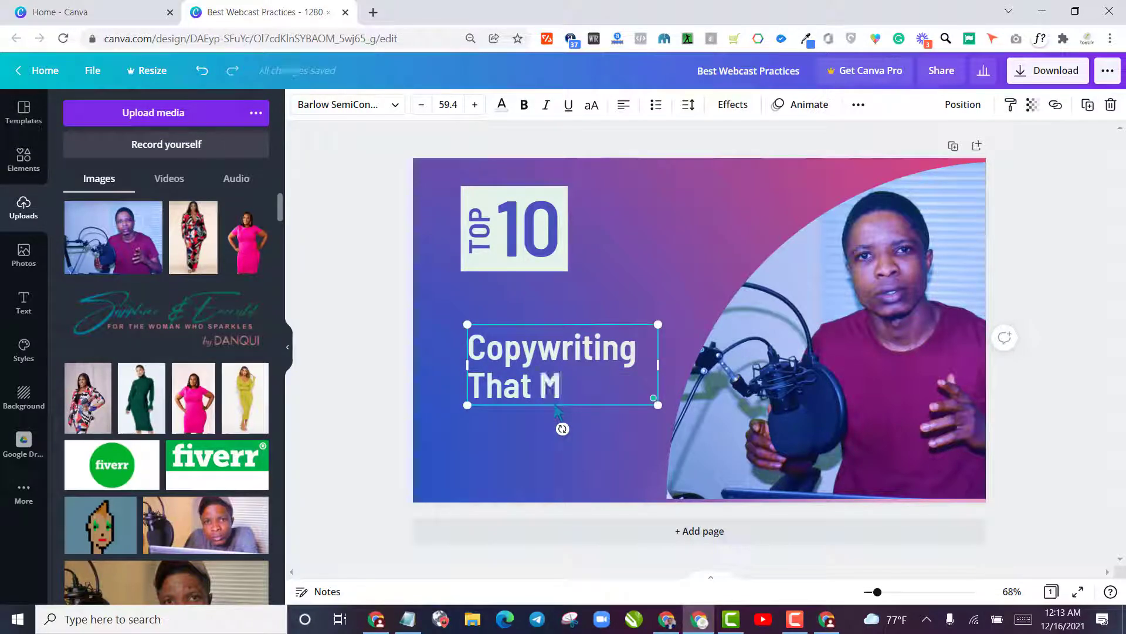
type("akes You")
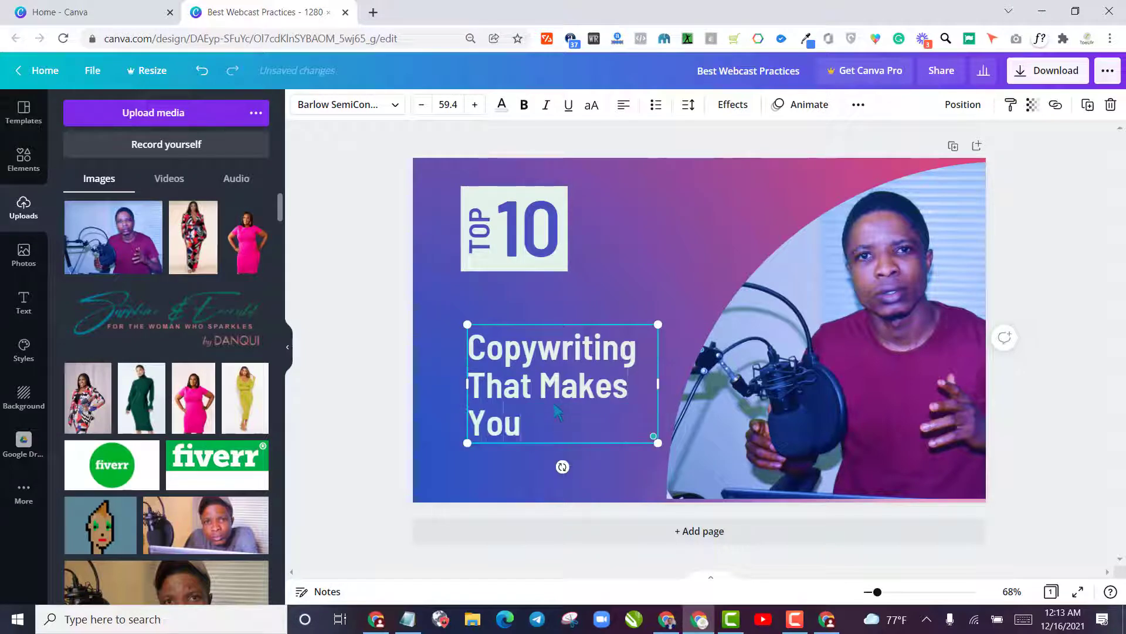
type(" Money")
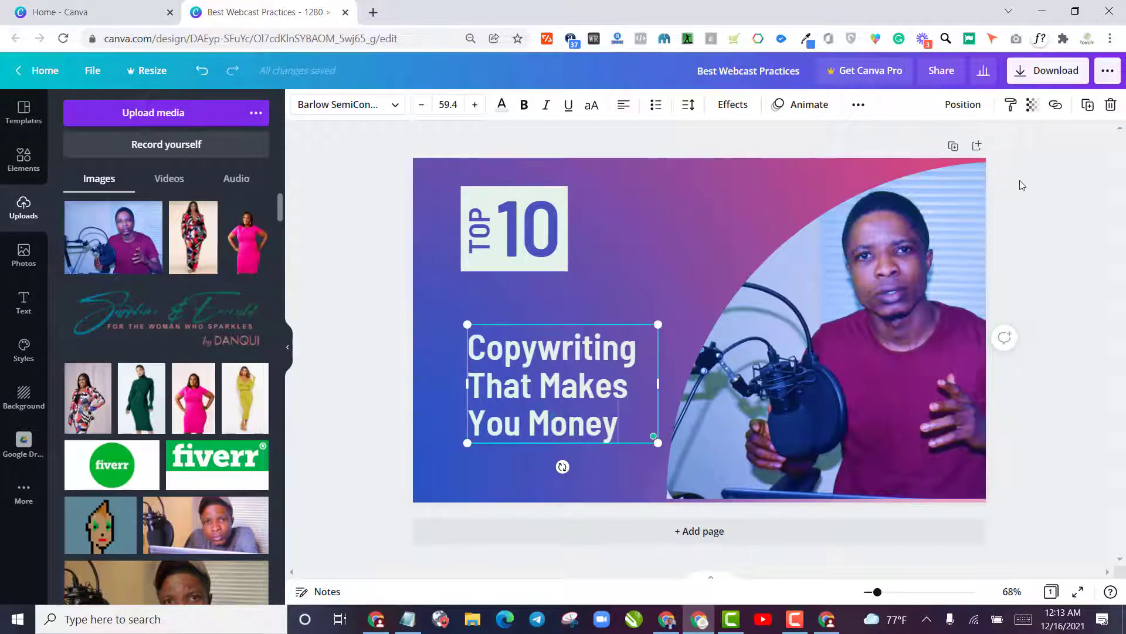
left_click(396, 405)
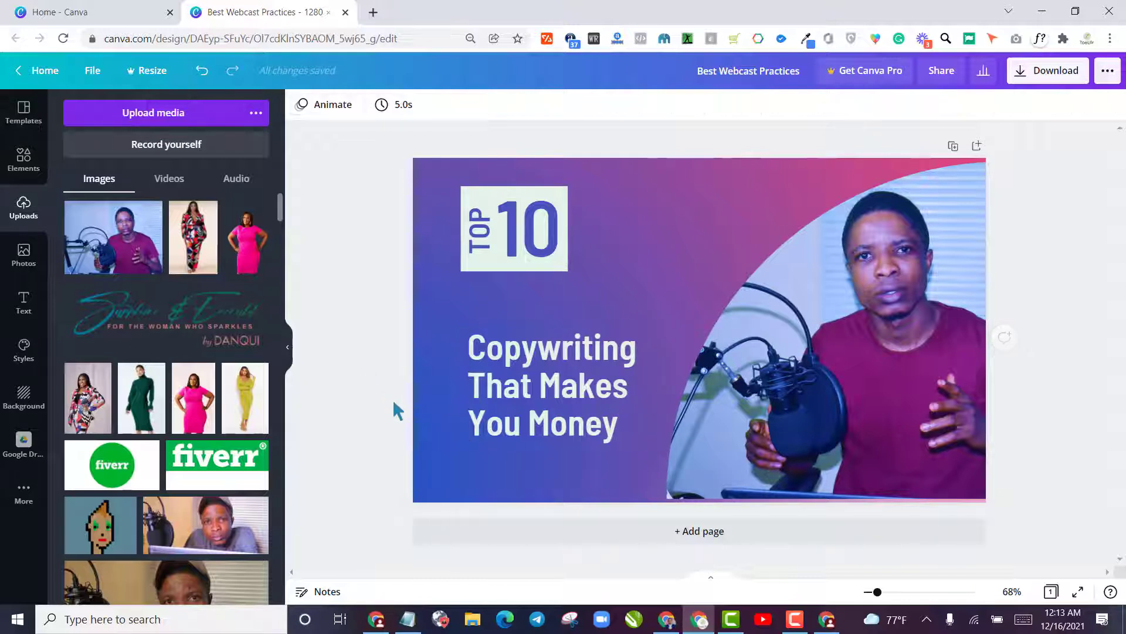
Enlarge the heading to a font size of about 83 and shift it slightly down and left on the page
left_click(520, 399)
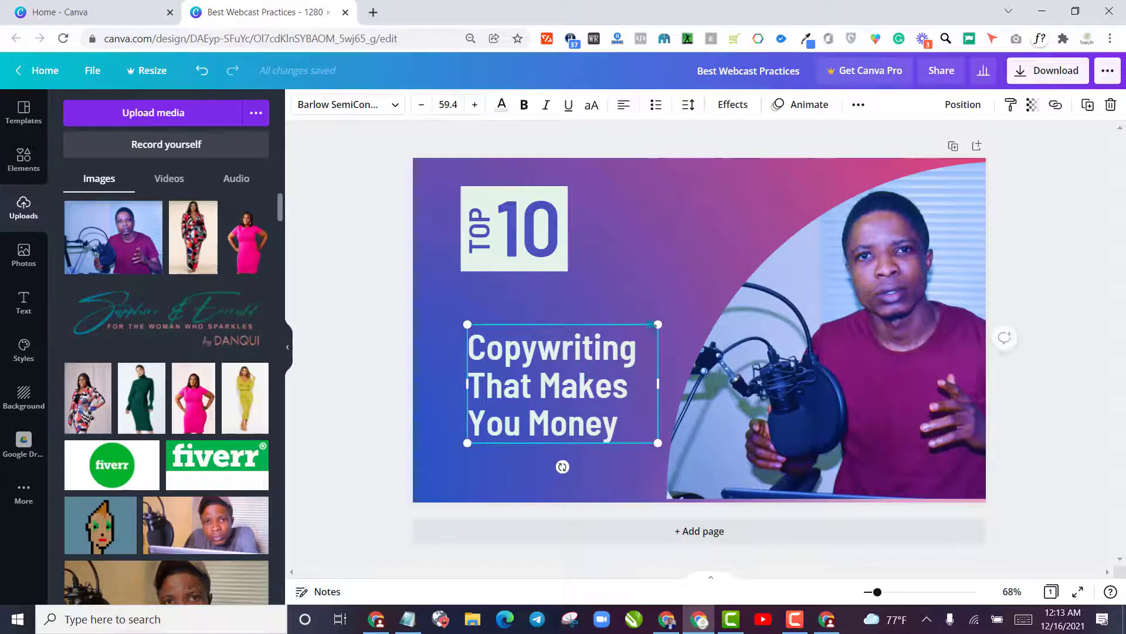
left_click_drag(663, 317, 738, 269)
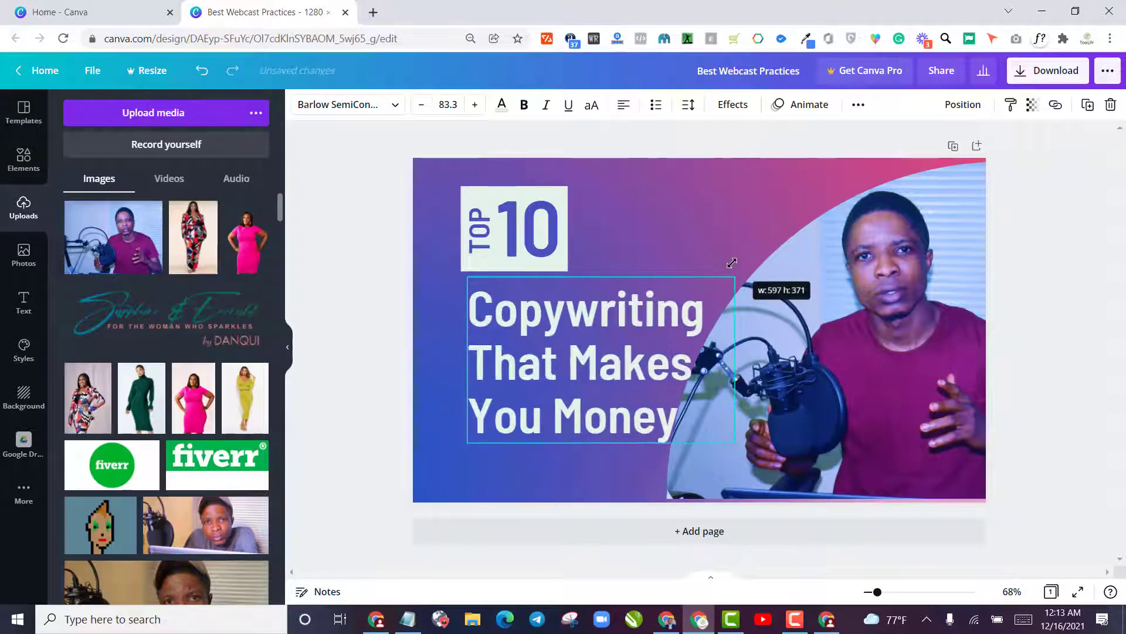
left_click_drag(625, 368, 611, 397)
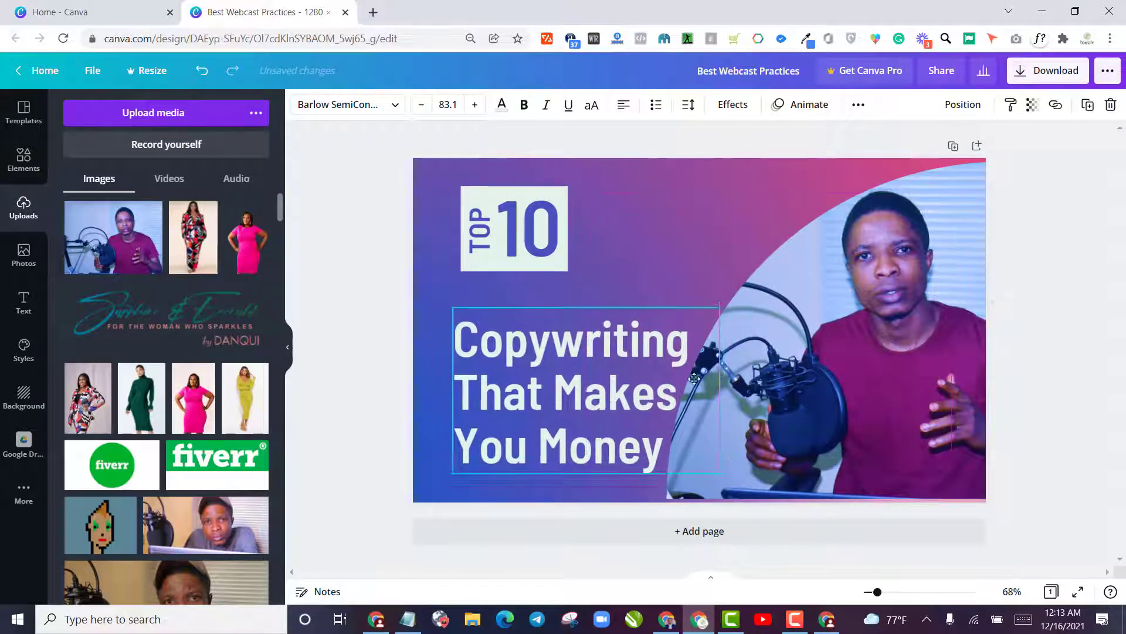
Shift the curved photo frame right and reposition the man's photo inside it to clear the heading
left_click_drag(852, 346, 879, 348)
double_click(879, 348)
left_click_drag(839, 369, 809, 372)
left_click(336, 410)
left_click(719, 136)
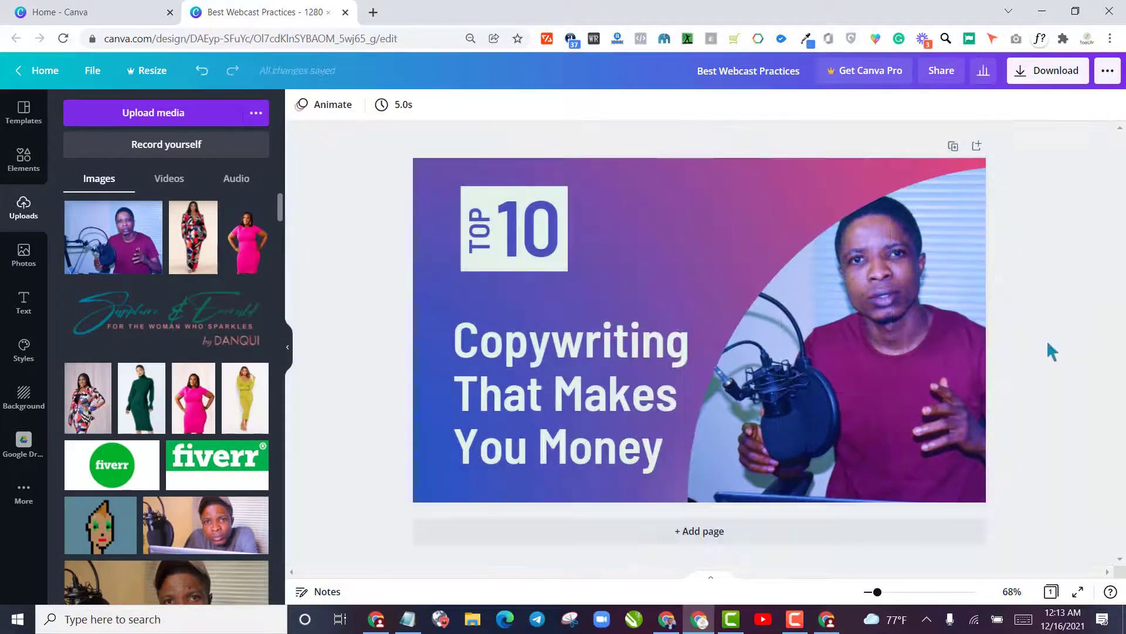
Replace the vertical word TOP in the badge with BEST and reduce its font size to fit
double_click(490, 248)
type("BEST")
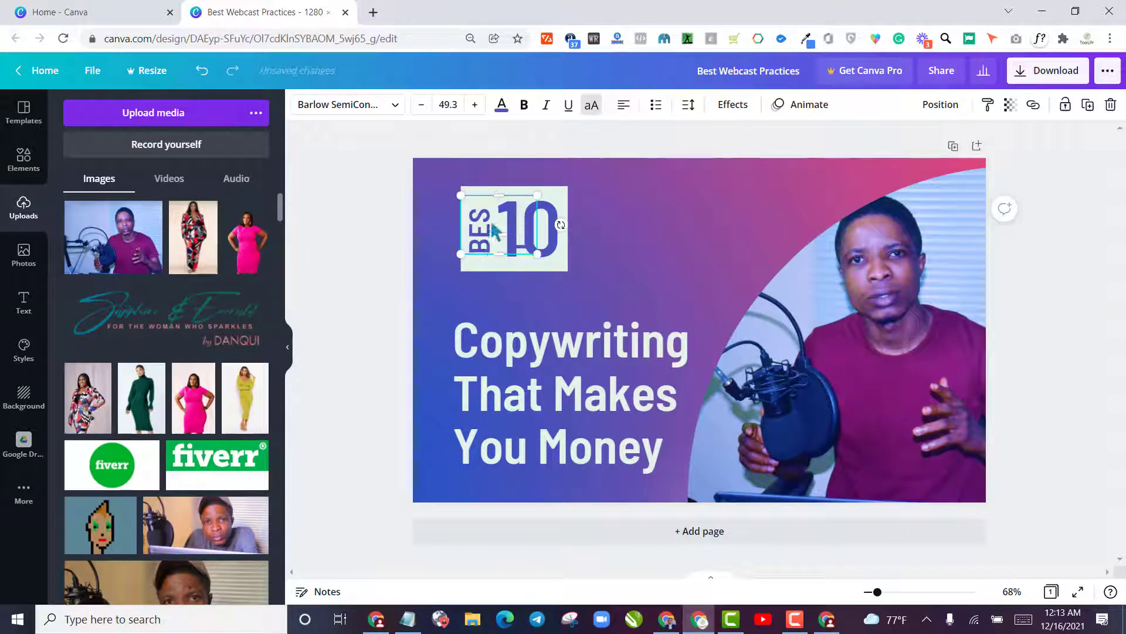
key("ctrl+a")
left_click(426, 105)
Delete the number 10 from the badge and narrow the white rectangle to fit around BEST
left_click(535, 241)
double_click(536, 242)
left_click(637, 203)
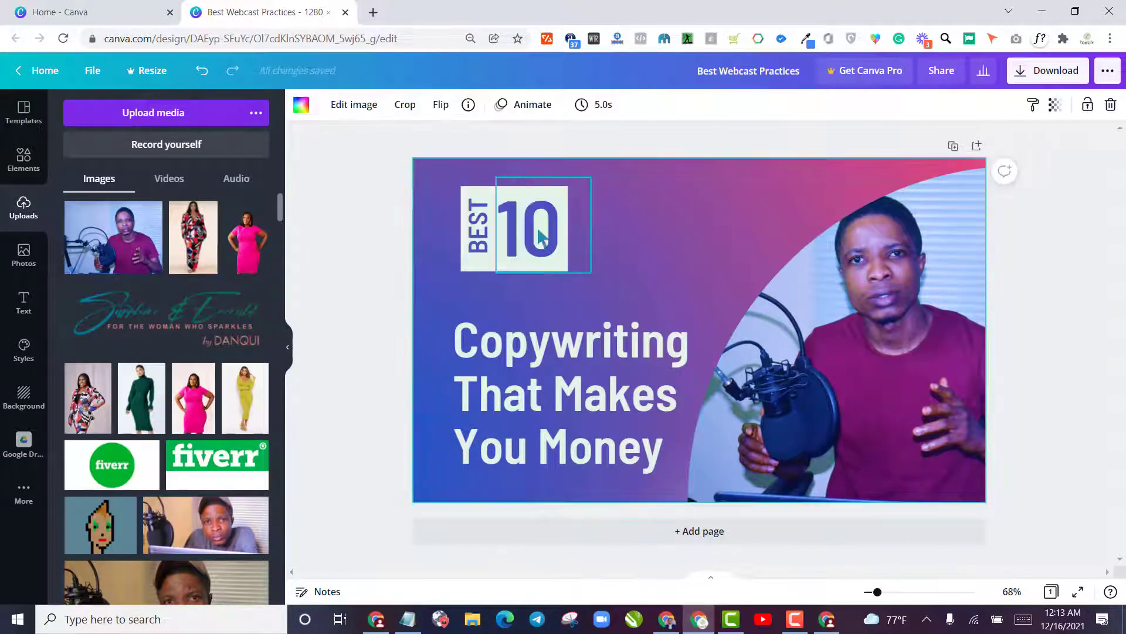
left_click(541, 236)
key("Delete")
left_click(542, 237)
left_click_drag(565, 239, 494, 241)
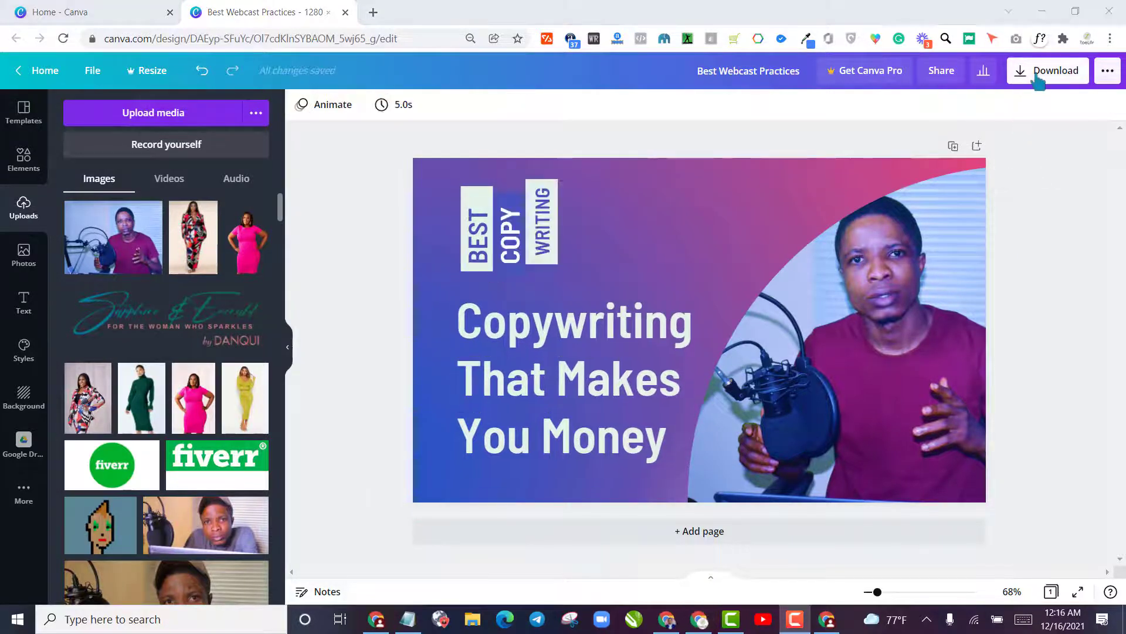
Download the finished 1280 x 769 px gig design as a PNG file
left_click(1043, 71)
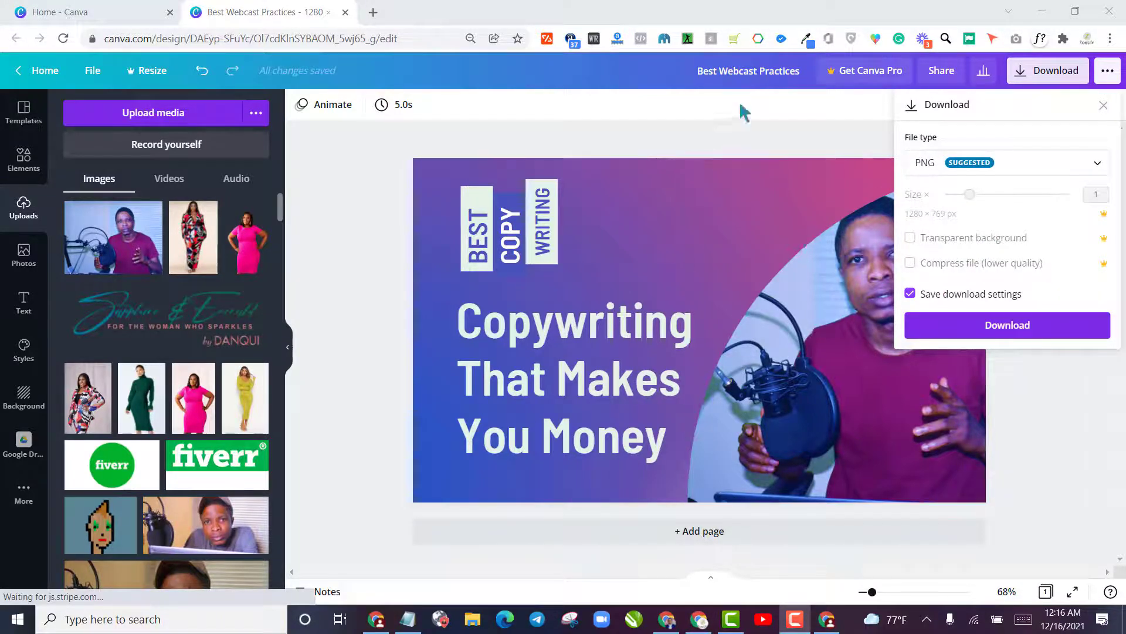
left_click(758, 80)
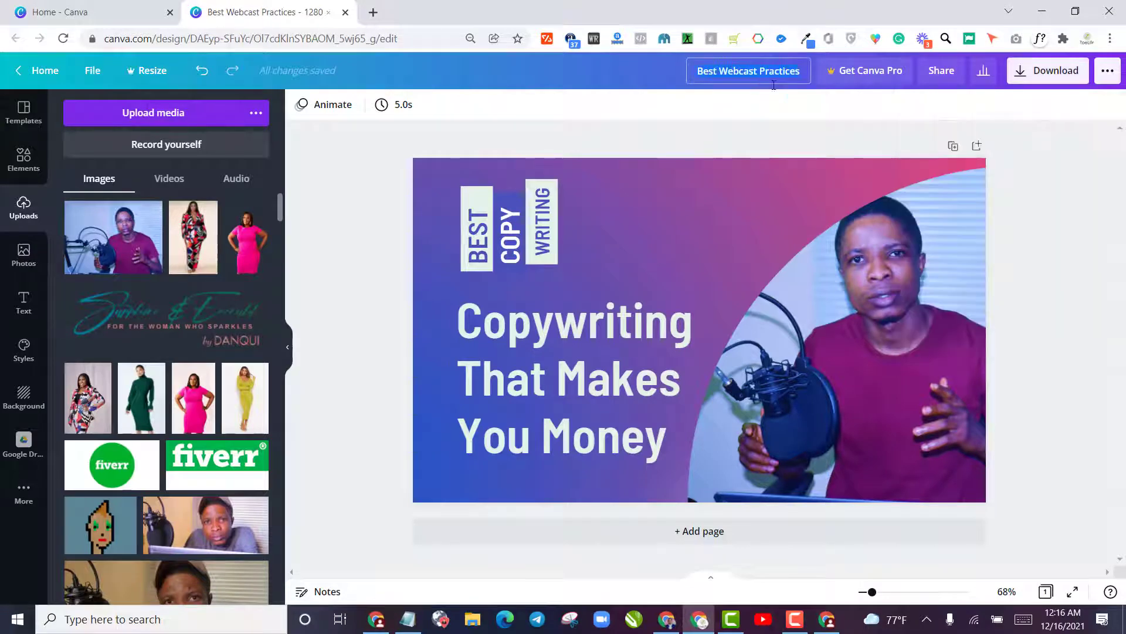
left_click(1049, 70)
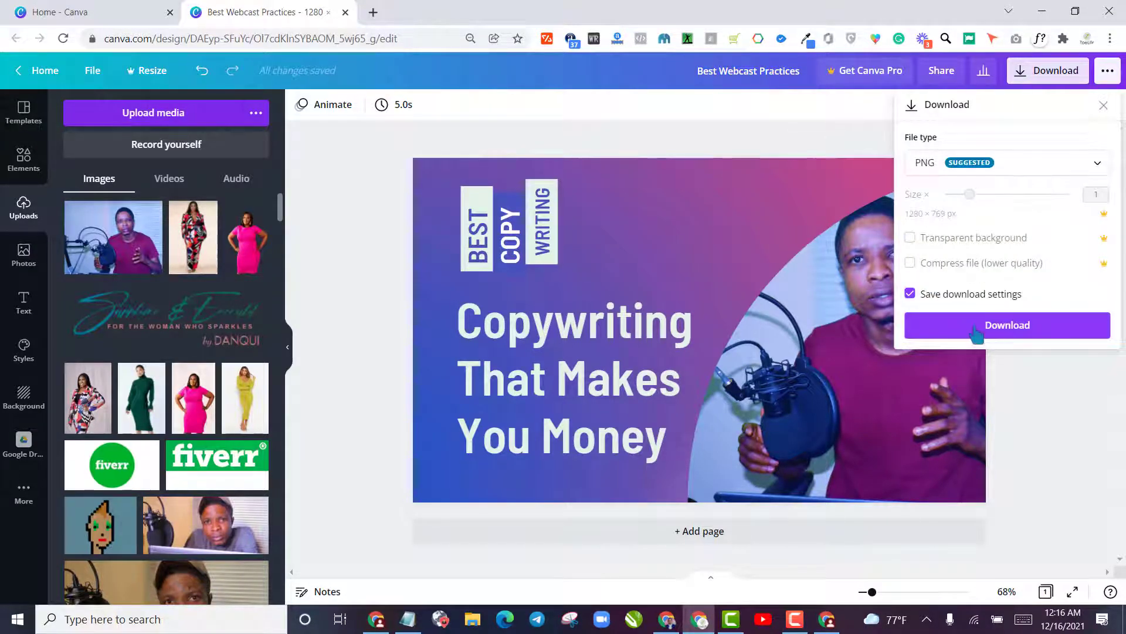
left_click(975, 332)
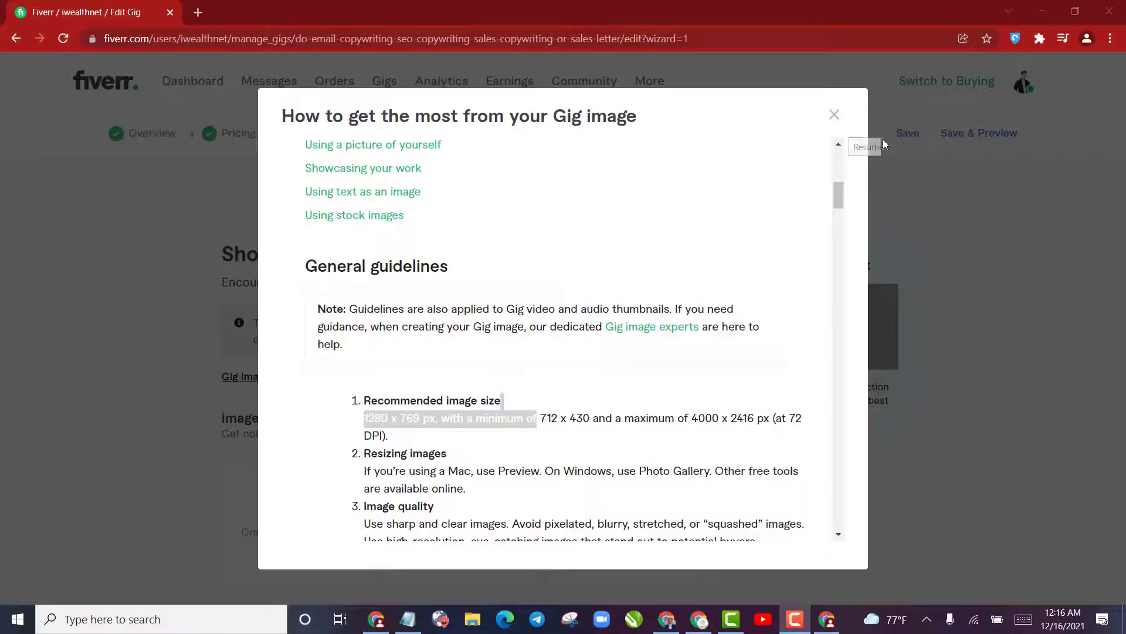
Switch to the Fiverr gig editor, close the gig image guidelines and open the file picker for the first gallery photo
scroll(668, 285, "down", 10)
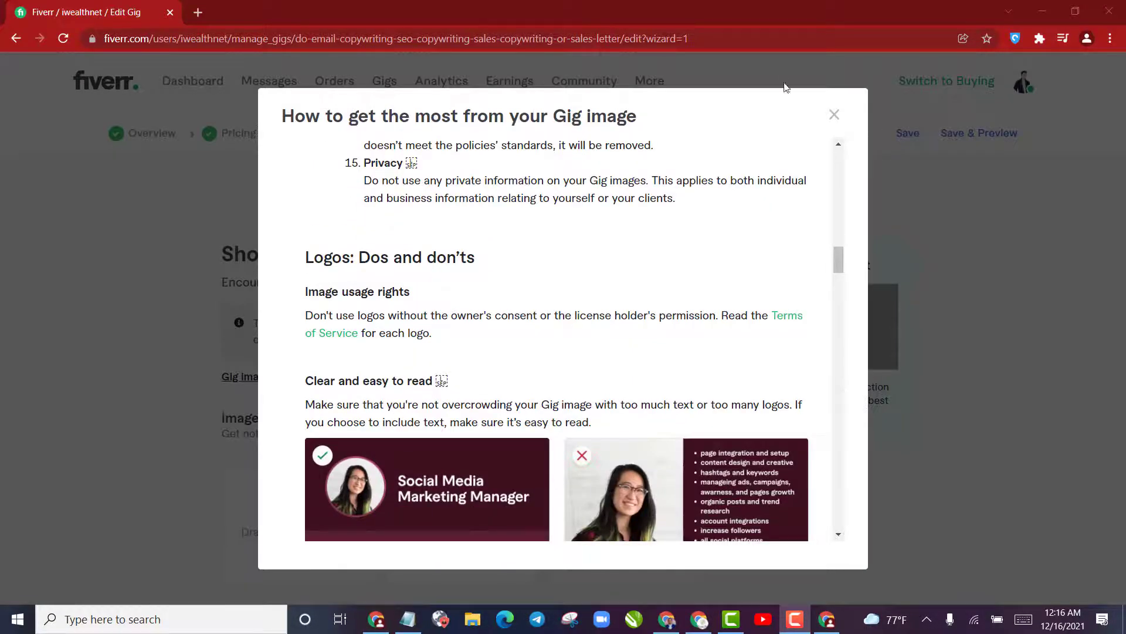
left_click(964, 193)
scroll(342, 348, "down", 7)
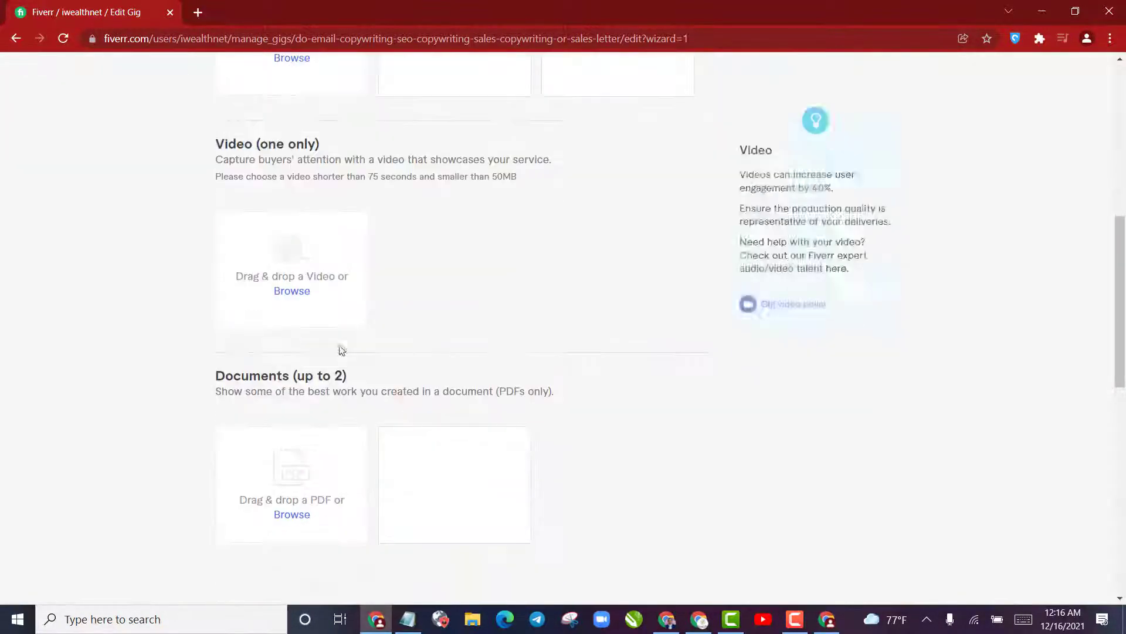
scroll(236, 171, "up", 2)
scroll(235, 171, "up", 3)
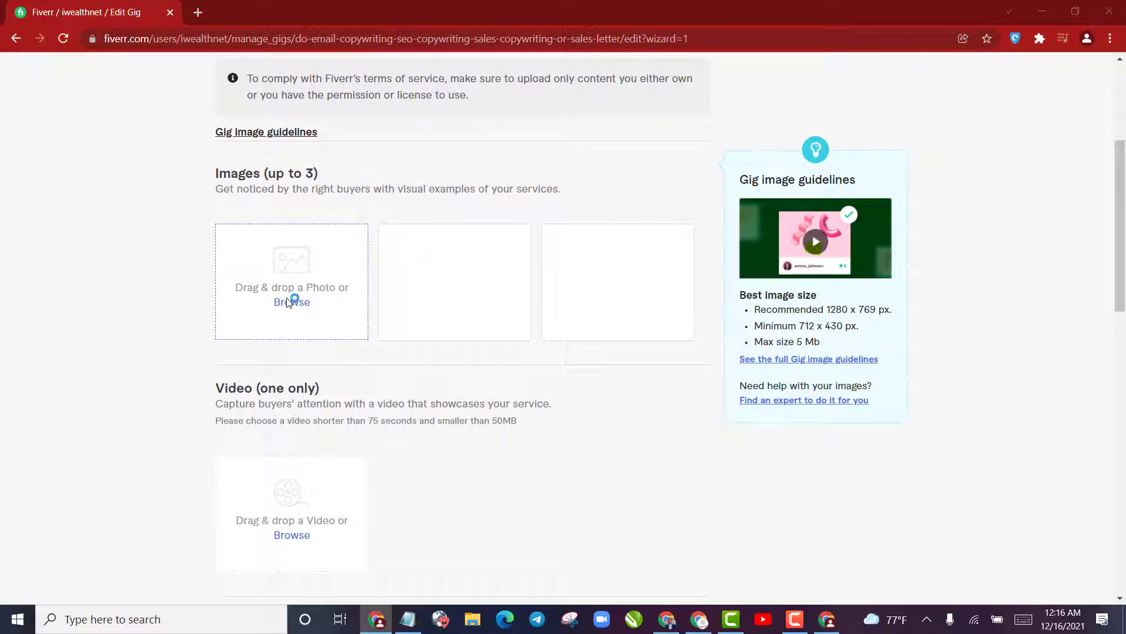
left_click(293, 301)
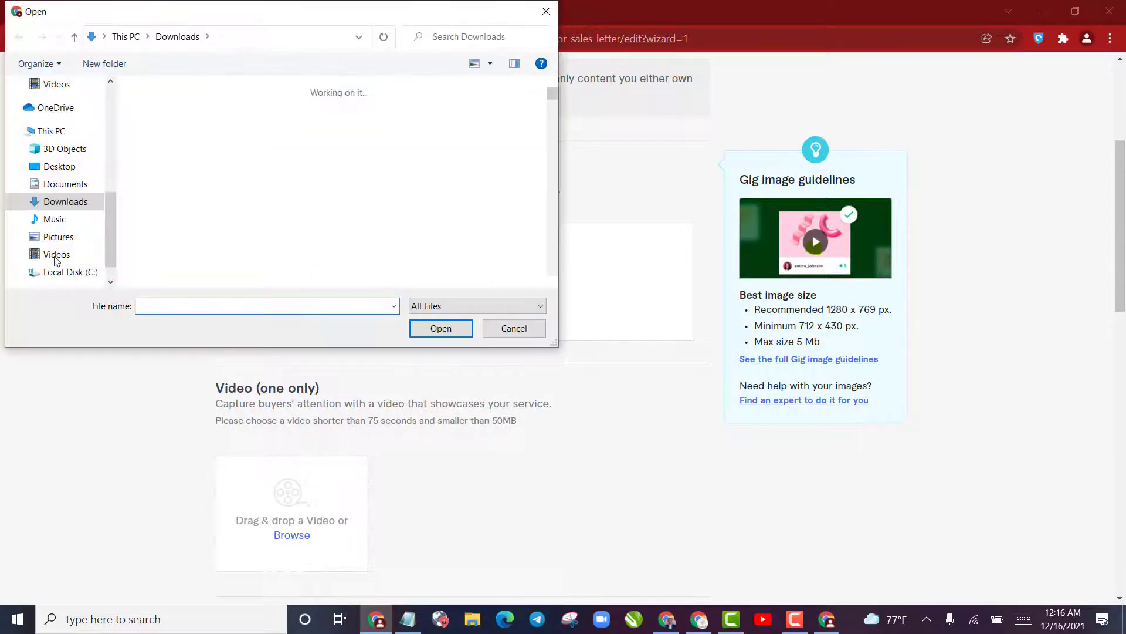
Copy the gig title from "do email copywriting" through "sales letter" in the Notepad notes for naming the downloaded image
left_click(160, 160)
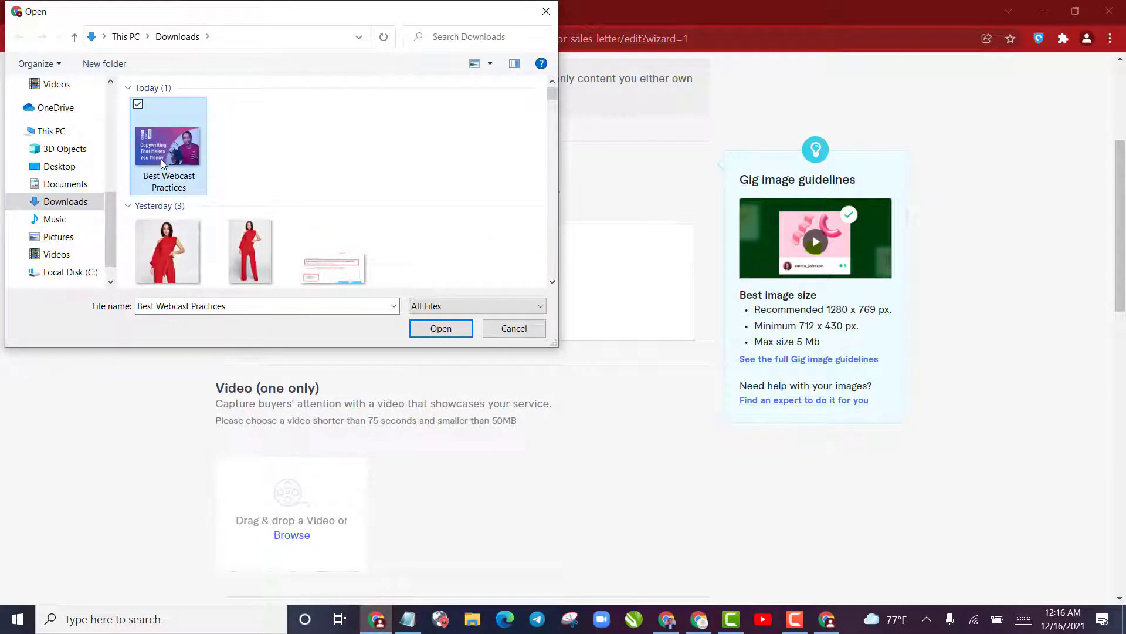
right_click(161, 160)
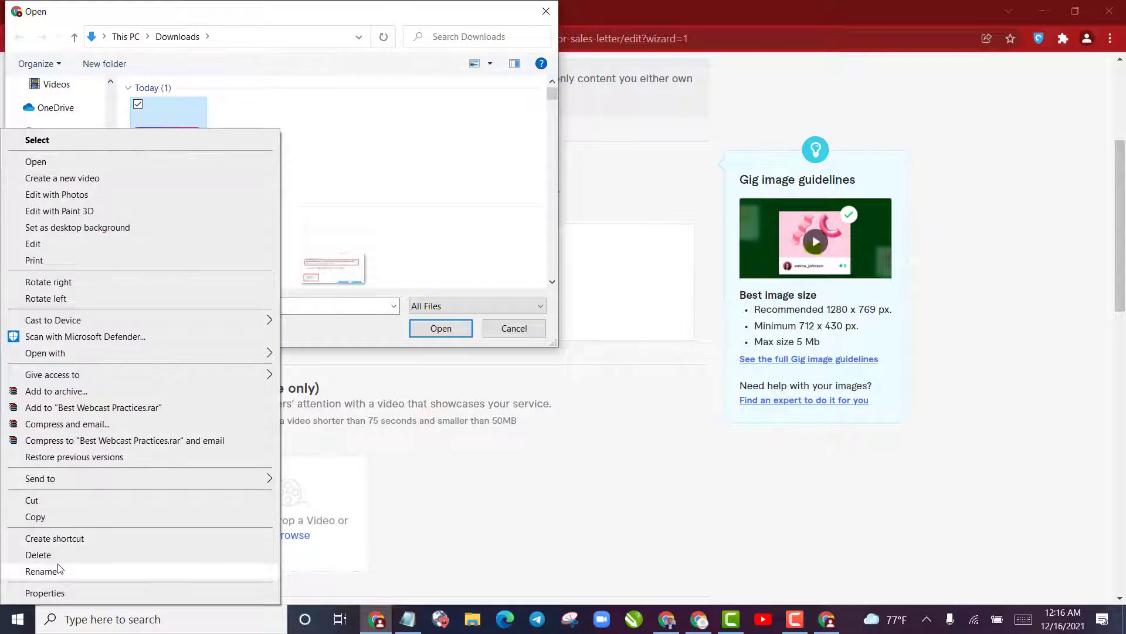
left_click(41, 571)
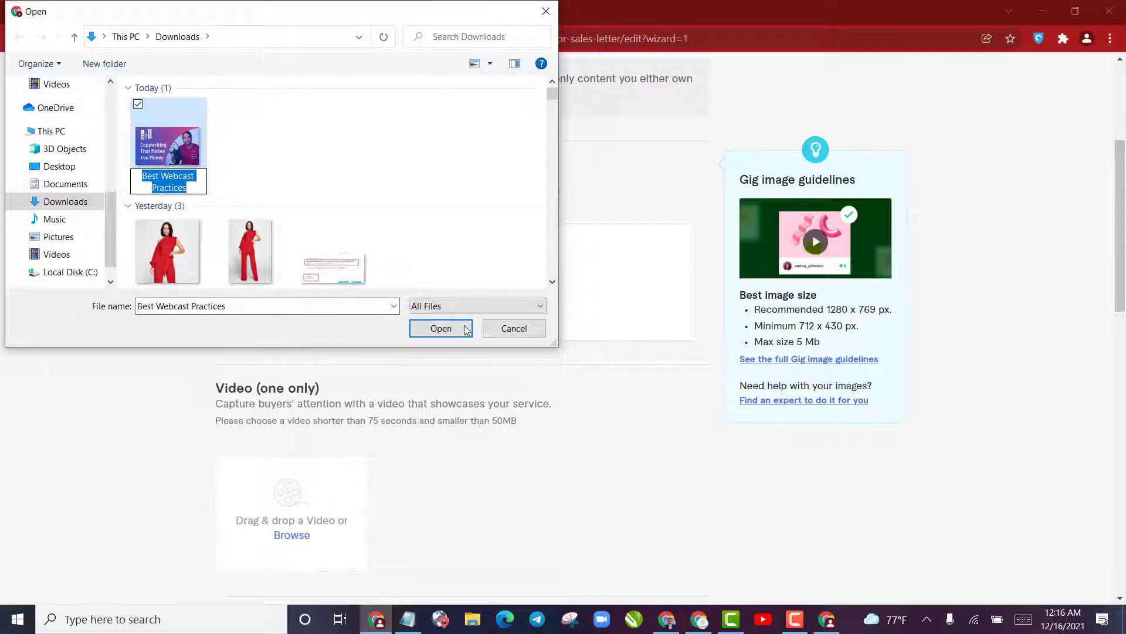
left_click(408, 619)
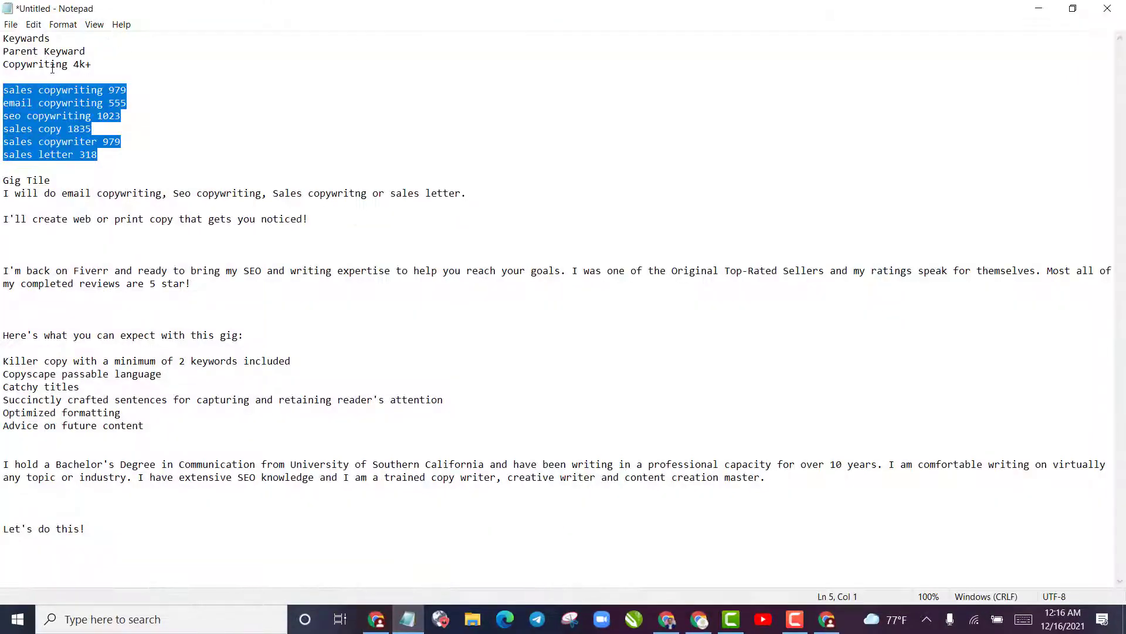
left_click(68, 196)
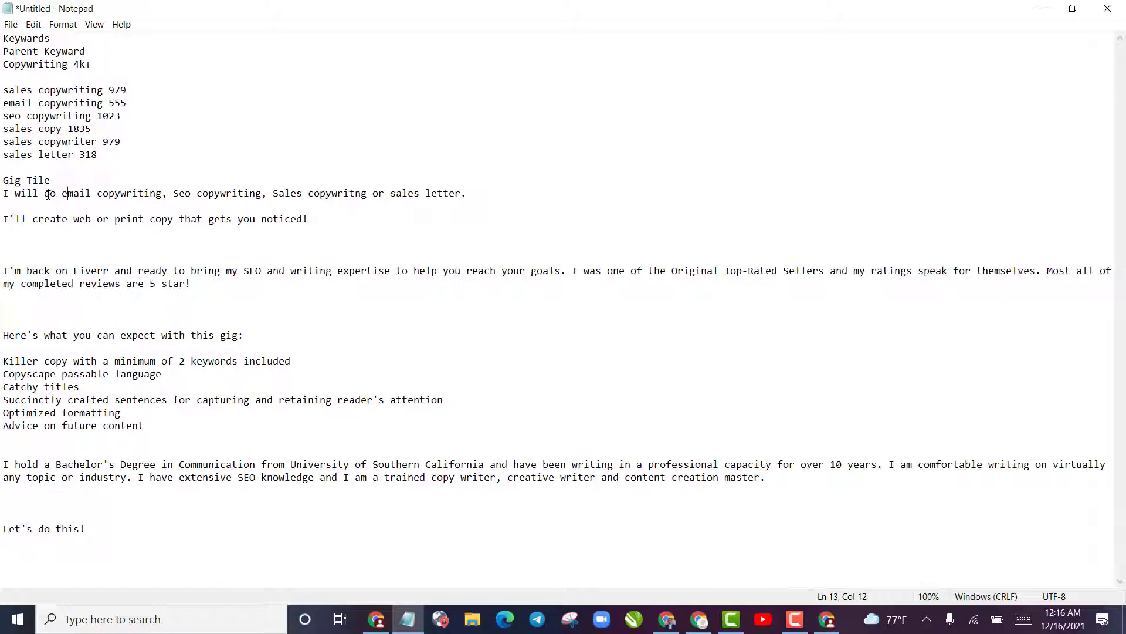
left_click_drag(47, 195, 467, 196)
key("ctrl+c")
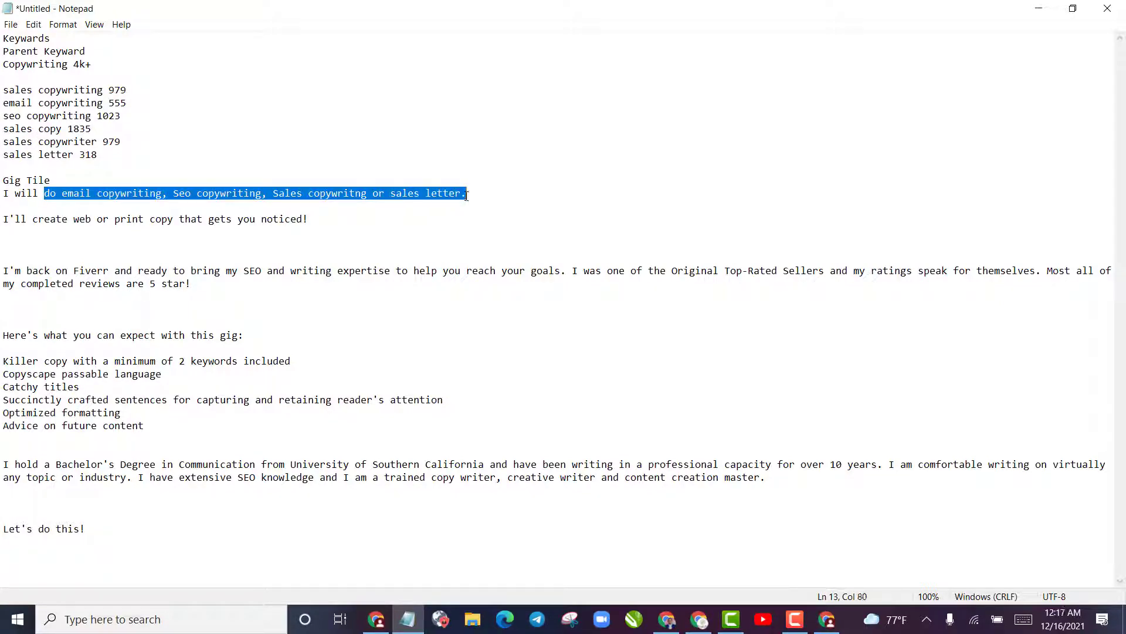
In Fiverr's file picker, rename Best Webcast Practices as "do email copywriting, Seo copywriting, Sales copywritng or sales letter"
left_click(377, 626)
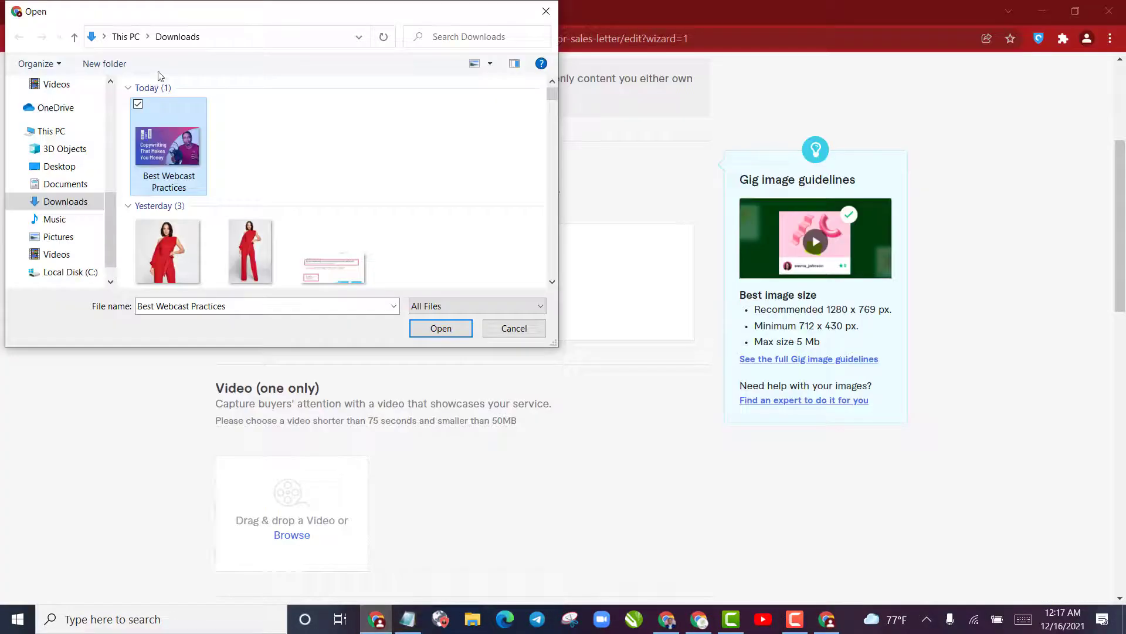
right_click(169, 158)
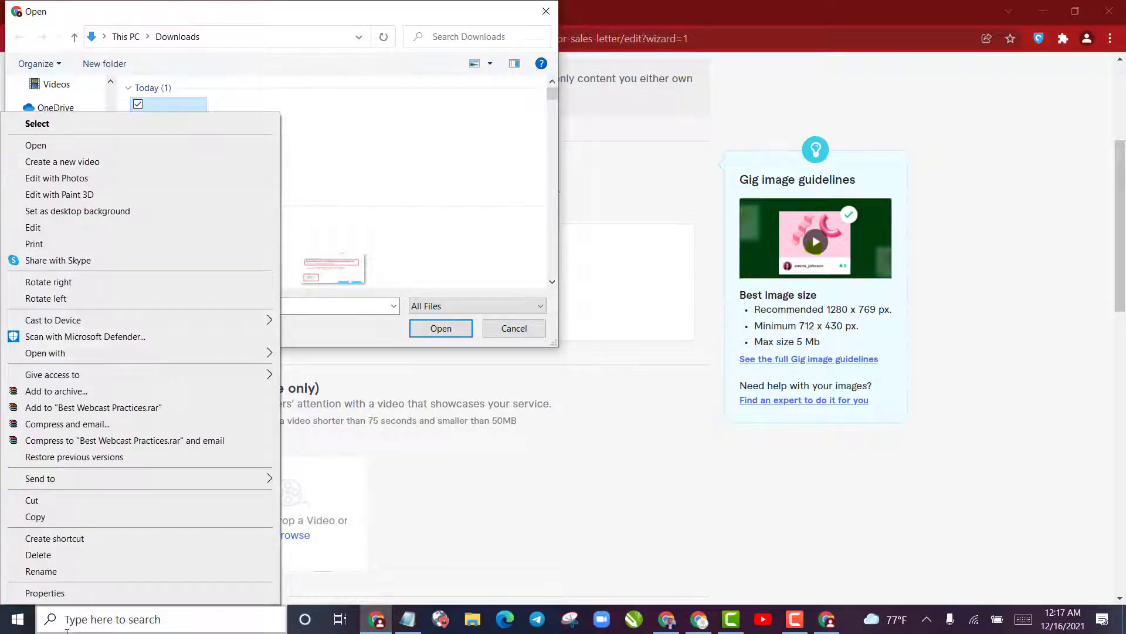
left_click(44, 571)
key("ctrl+v")
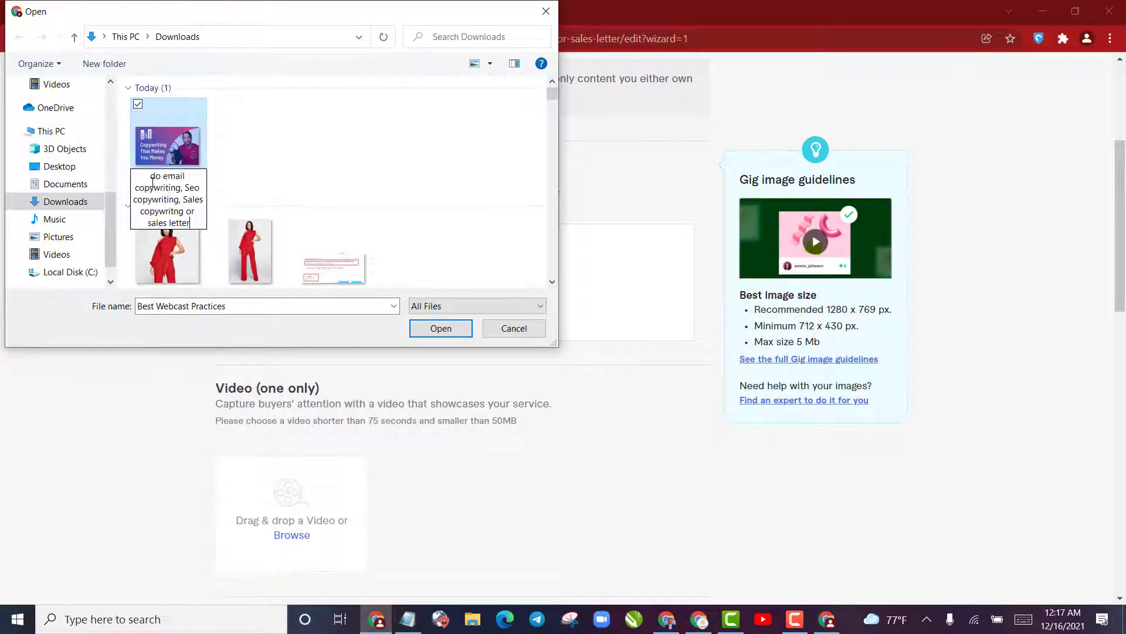
left_click(211, 133)
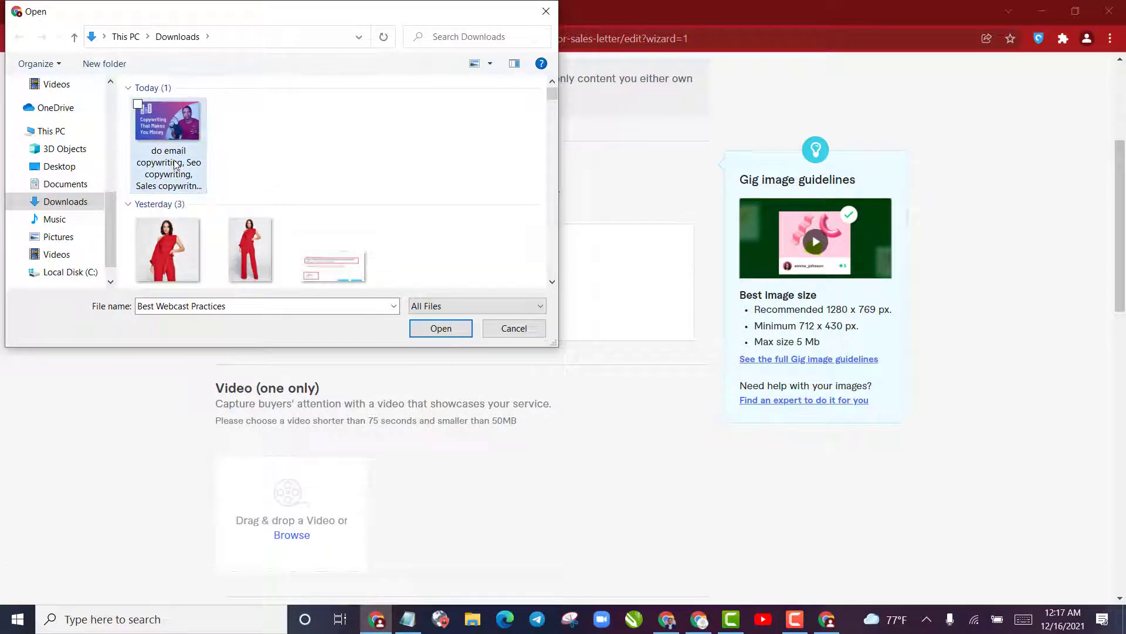
Upload the renamed image as the first gallery photo and continue to the gig's Publish stage
left_click(188, 132)
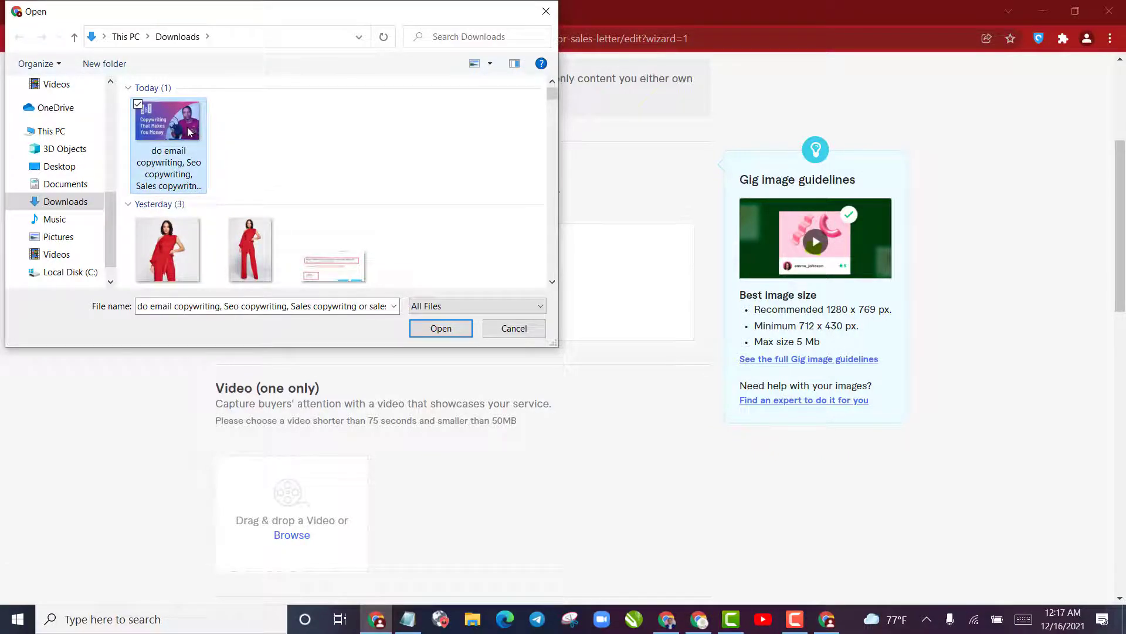
left_click(442, 329)
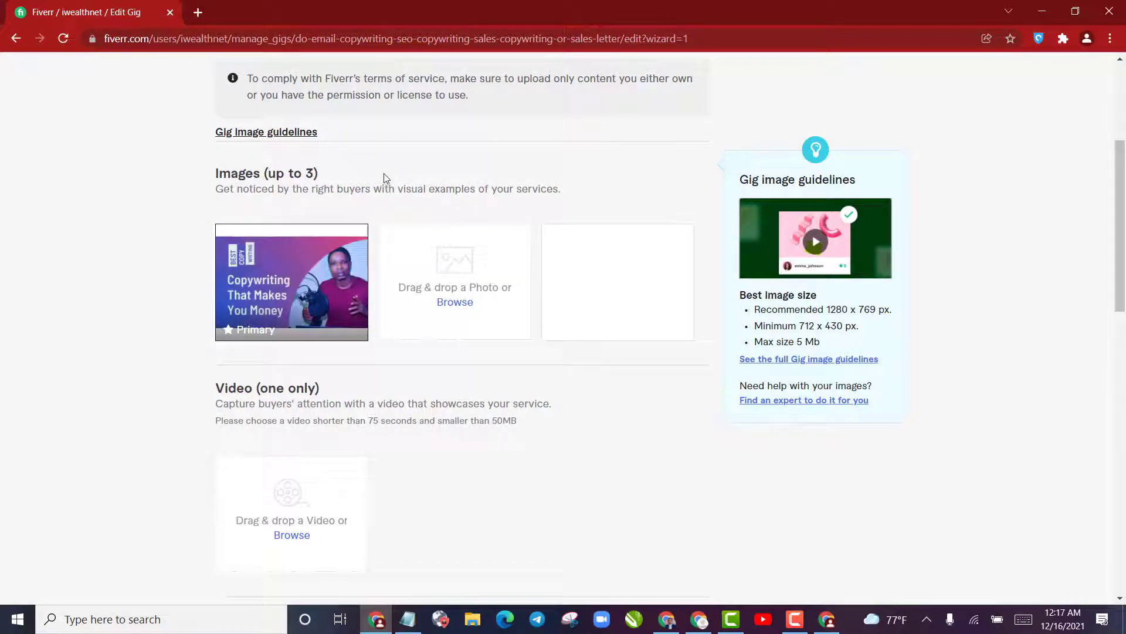
scroll(325, 328, "down", 4)
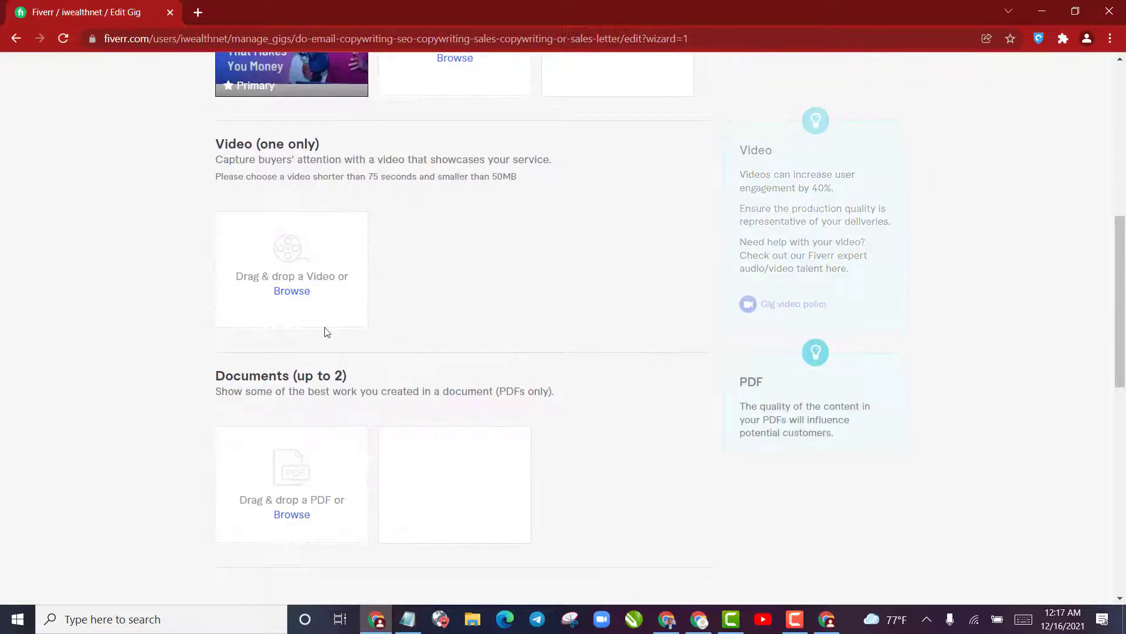
scroll(306, 251, "up", 4)
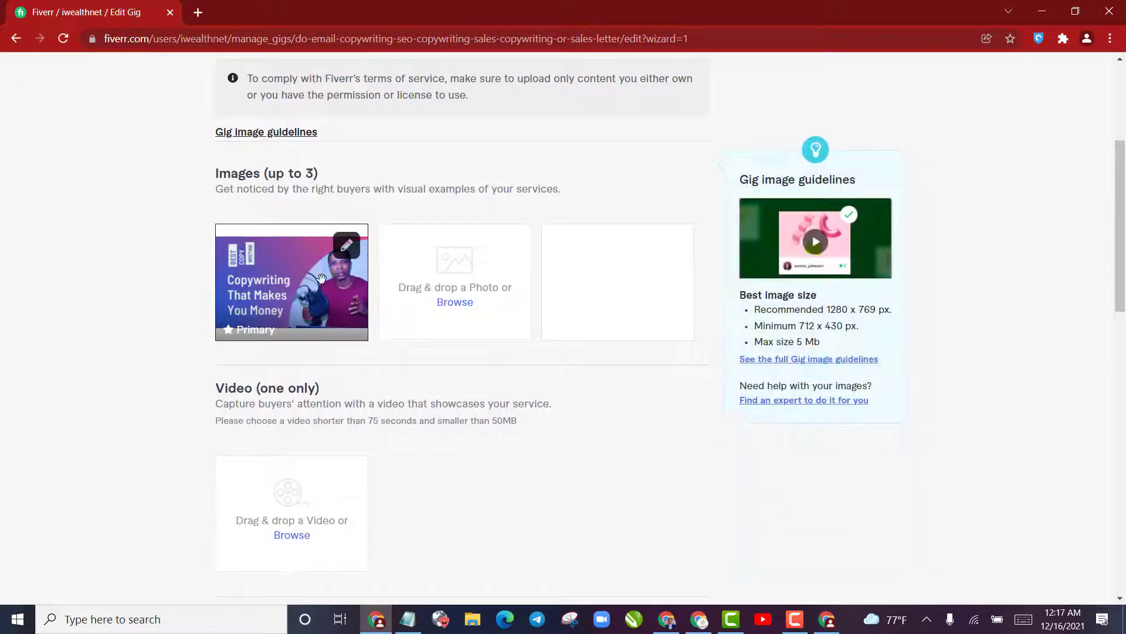
scroll(290, 245, "down", 4)
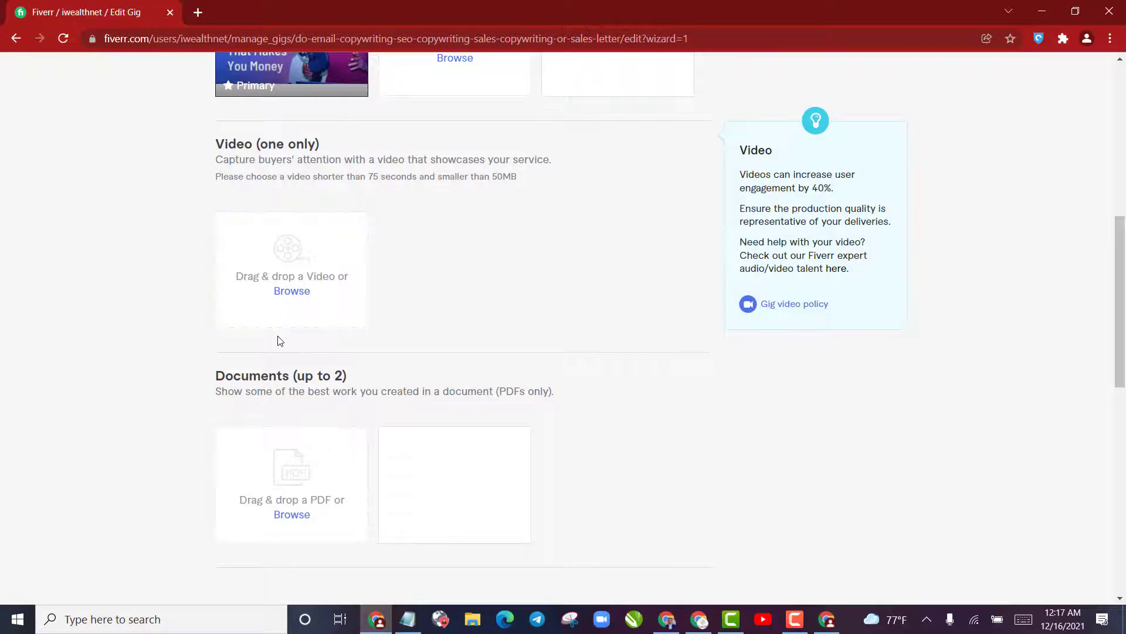
scroll(280, 340, "down", 4)
left_click(687, 409)
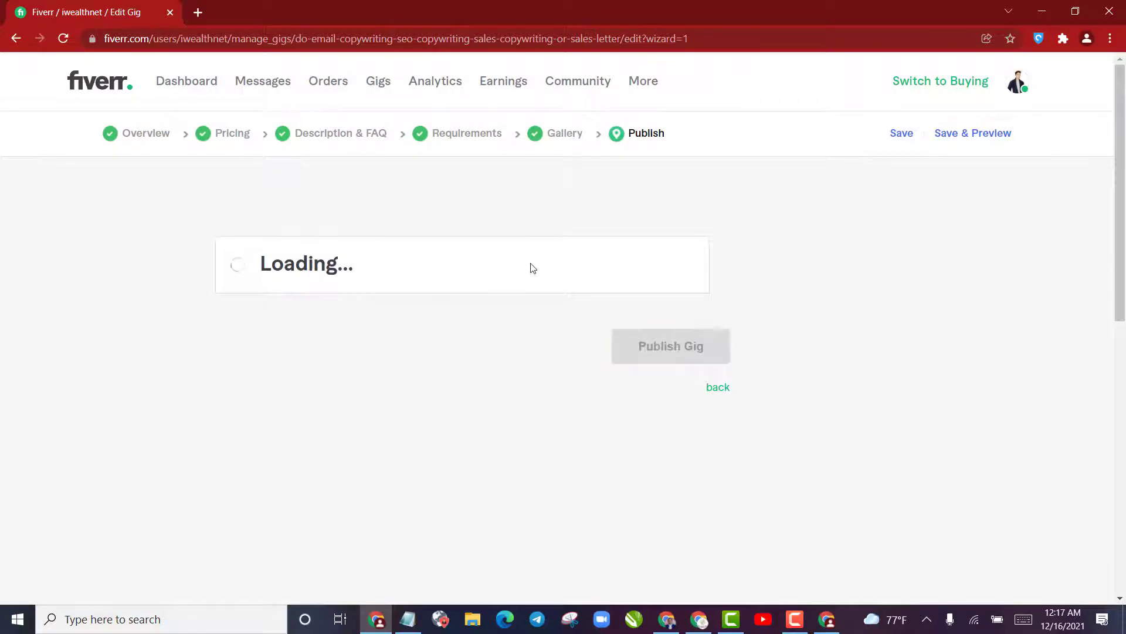
Examine the requirements for publishing the gig, including the English Skills Test and the Form W-9 check
scroll(554, 298, "down", 4)
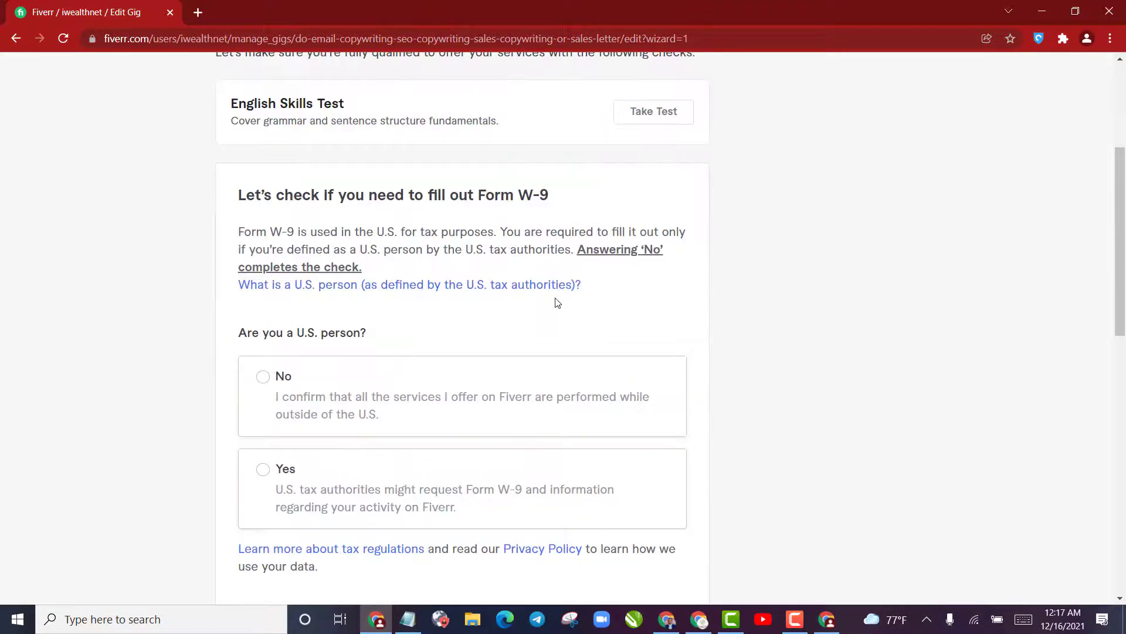
scroll(556, 301, "up", 4)
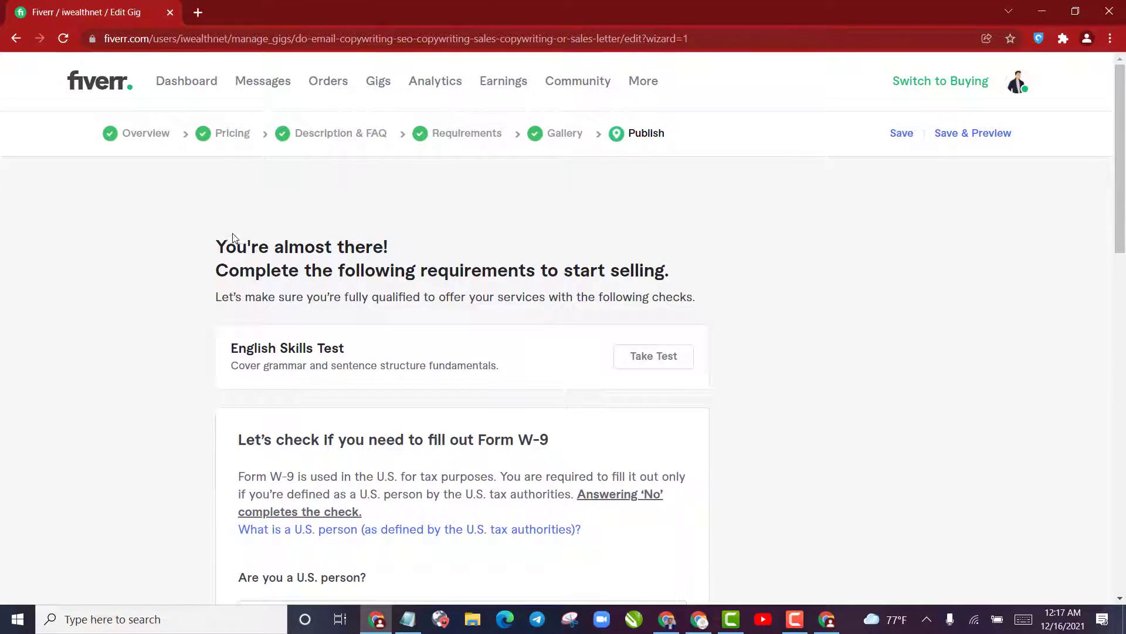
left_click_drag(220, 247, 681, 266)
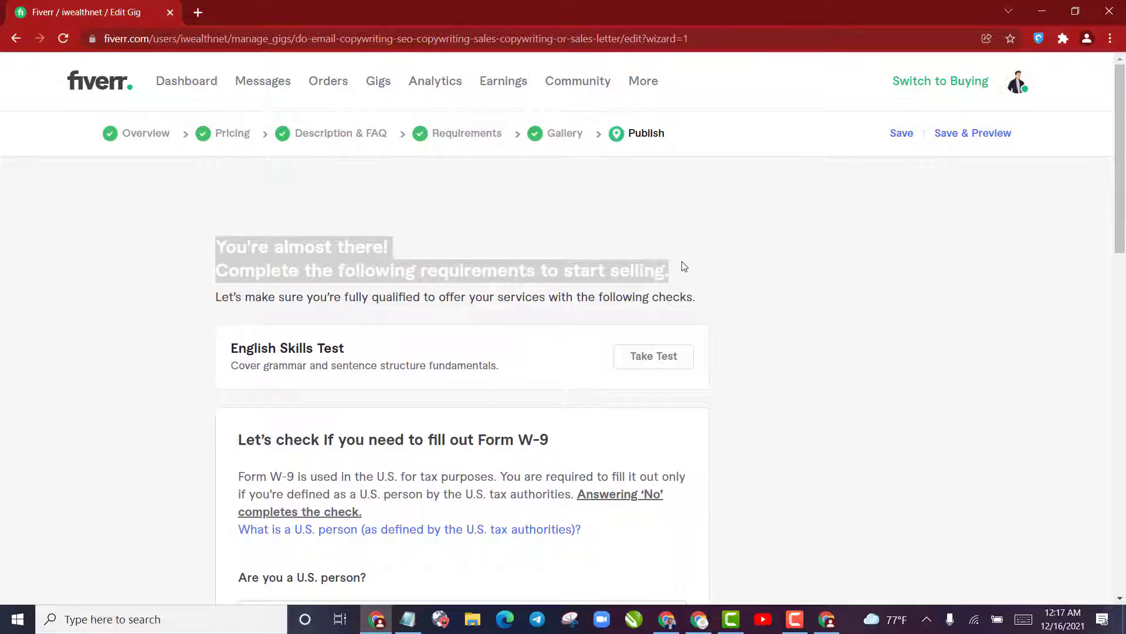
left_click(684, 267)
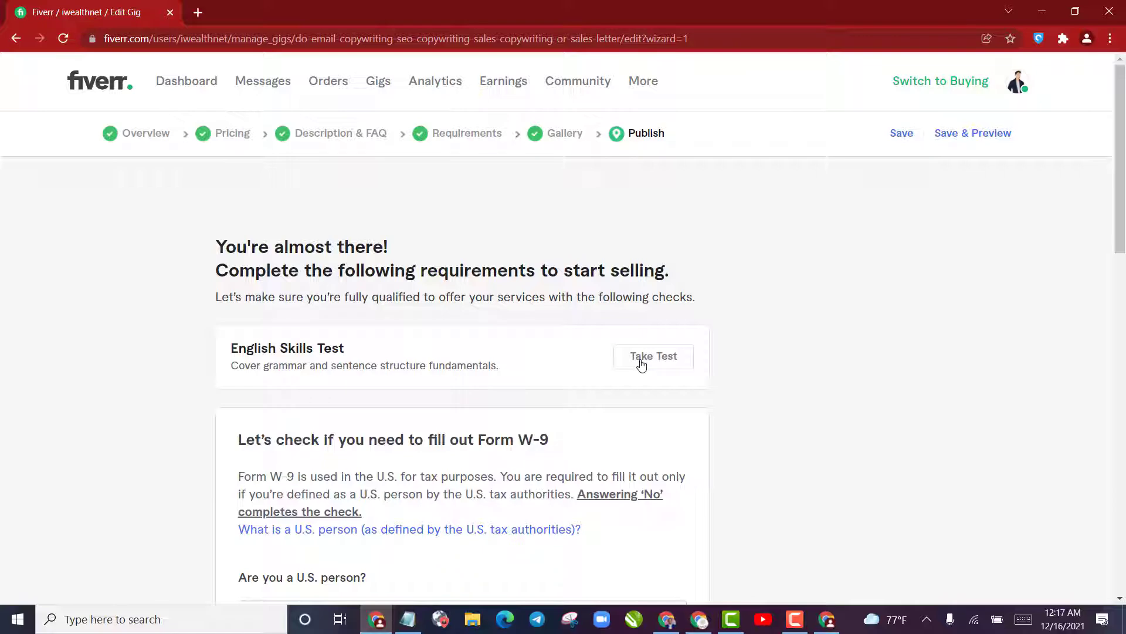
scroll(574, 333, "down", 8)
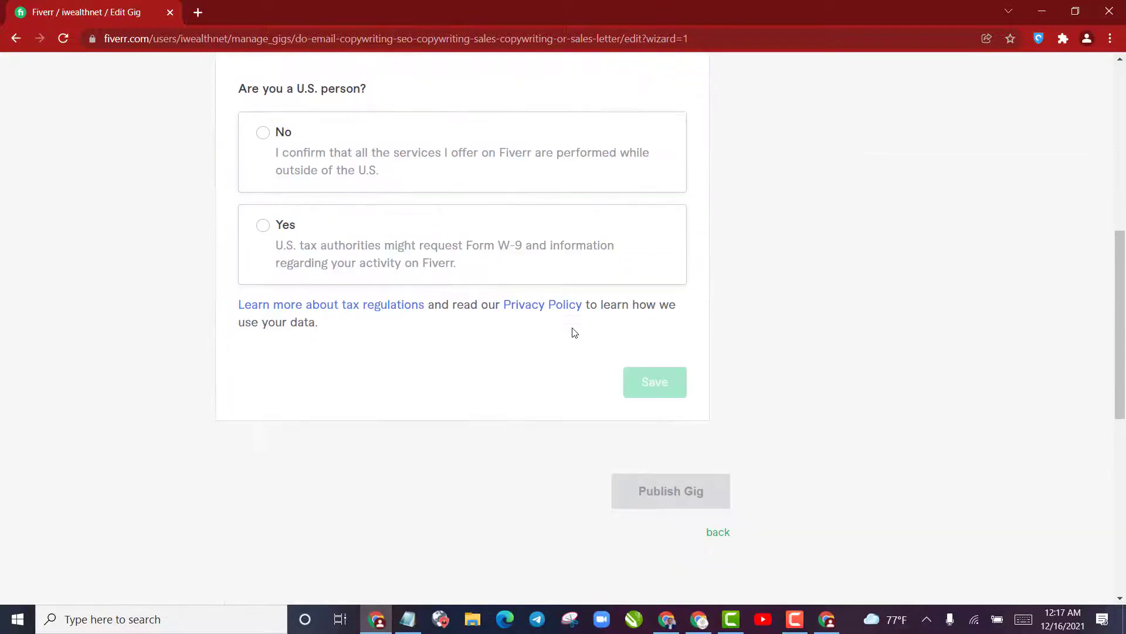
scroll(574, 332, "up", 4)
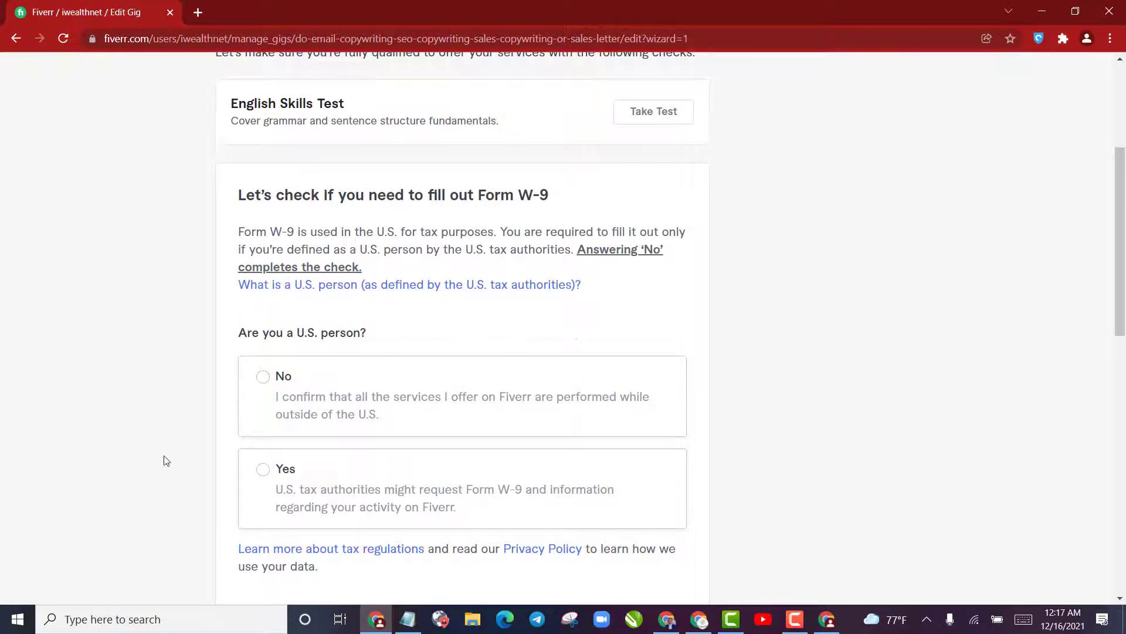
scroll(226, 374, "up", 4)
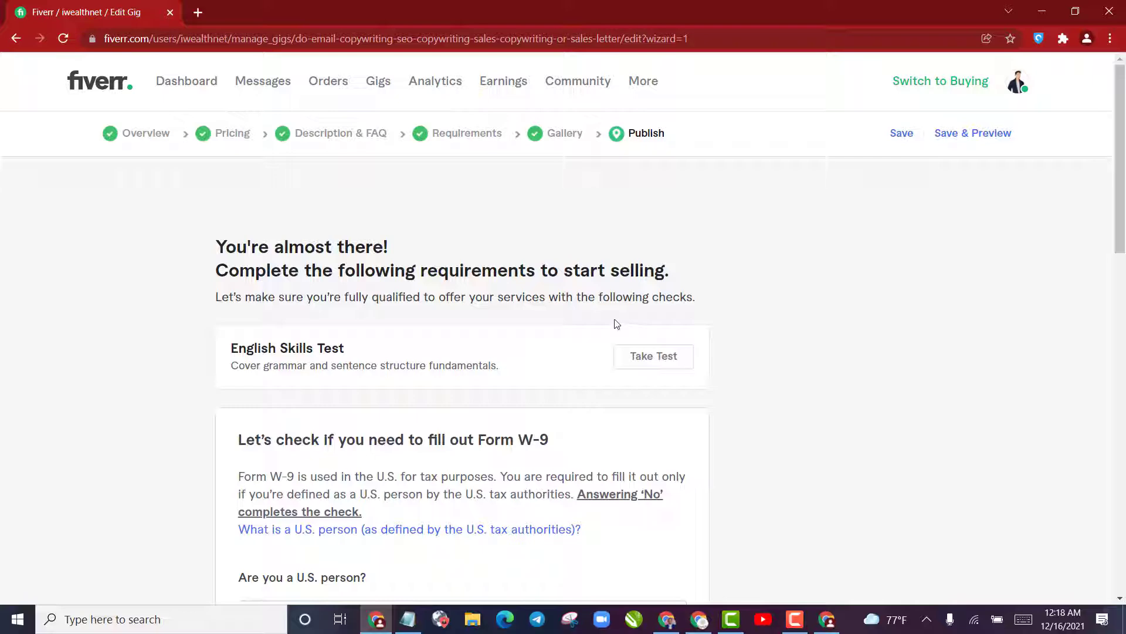
scroll(614, 311, "down", 4)
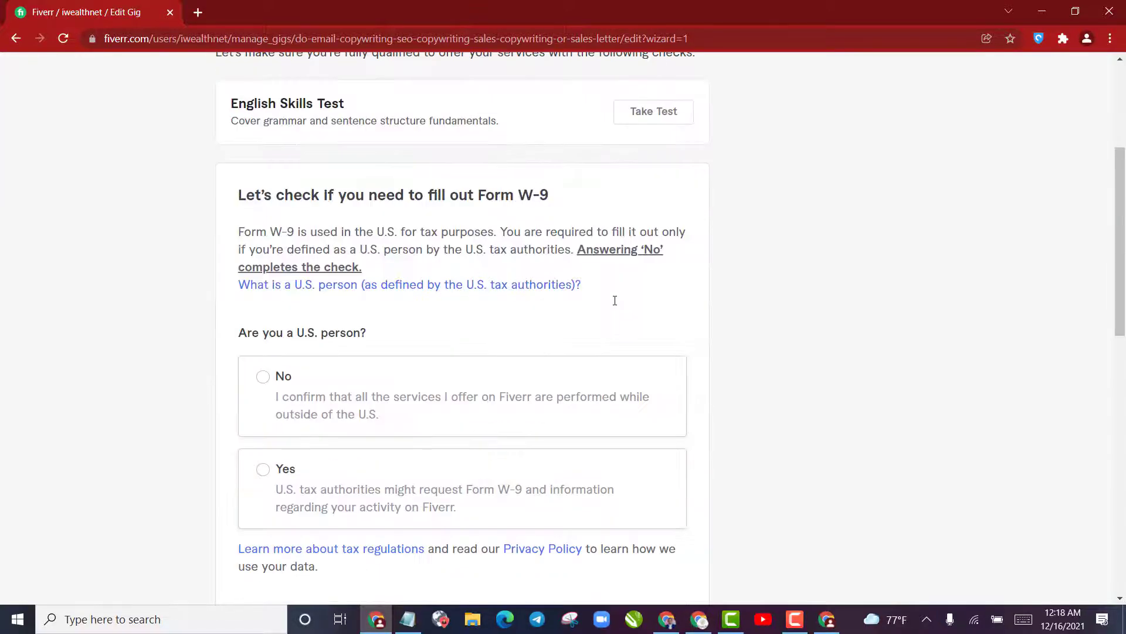
scroll(595, 313, "up", 4)
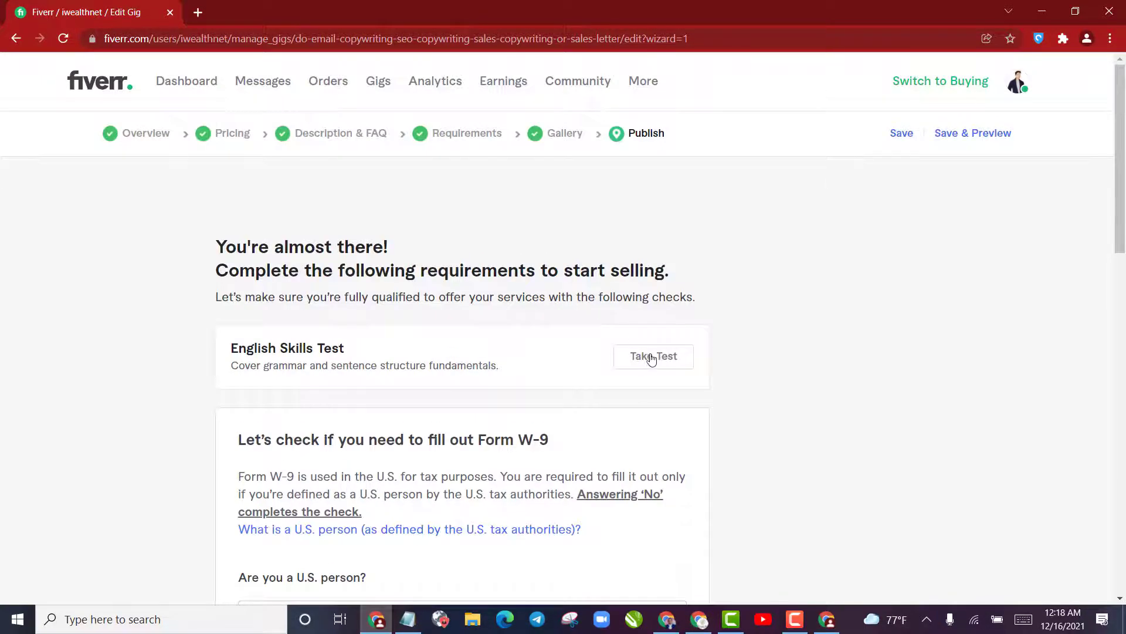
Answer No to the U.S. person question in the Form W-9 check, save it and close the confirmation
scroll(610, 348, "down", 4)
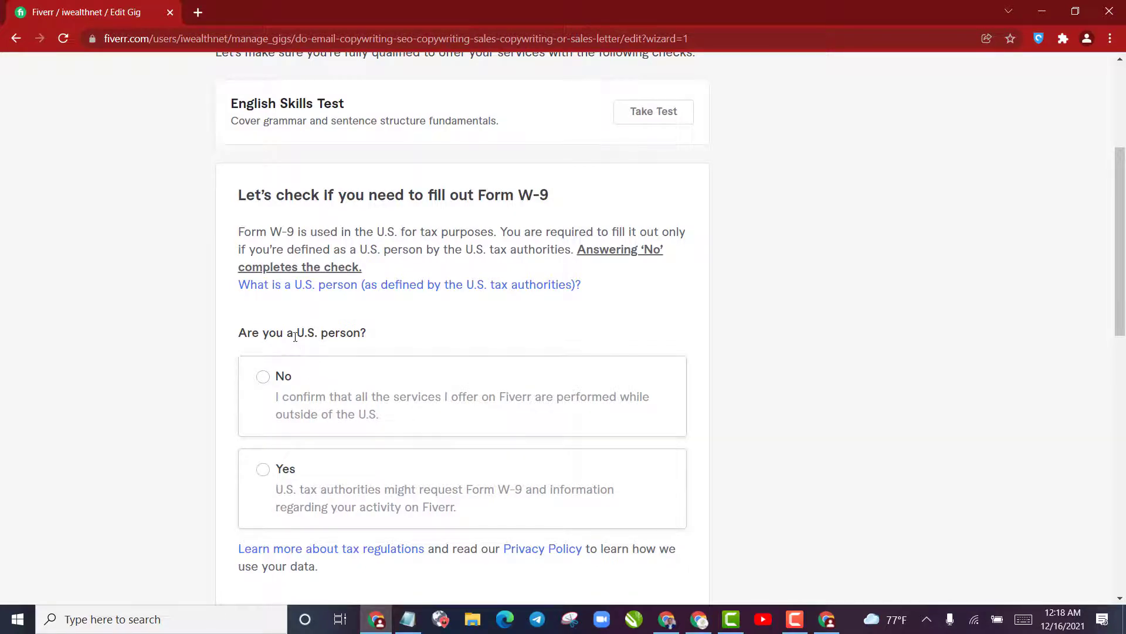
left_click_drag(296, 336, 368, 335)
left_click(317, 412)
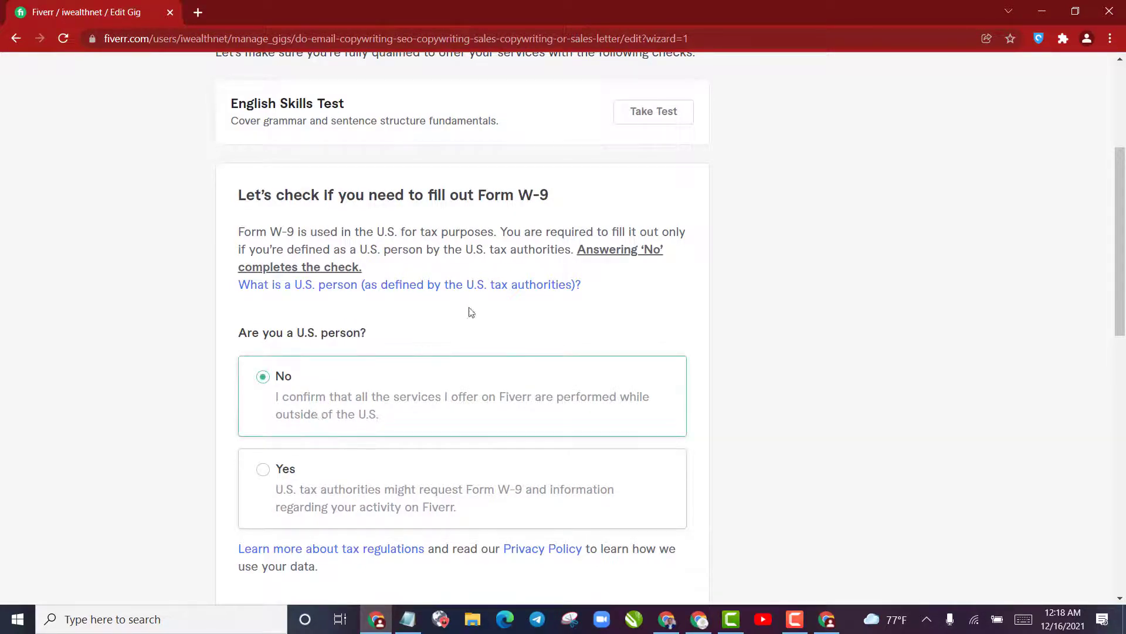
scroll(512, 297, "down", 4)
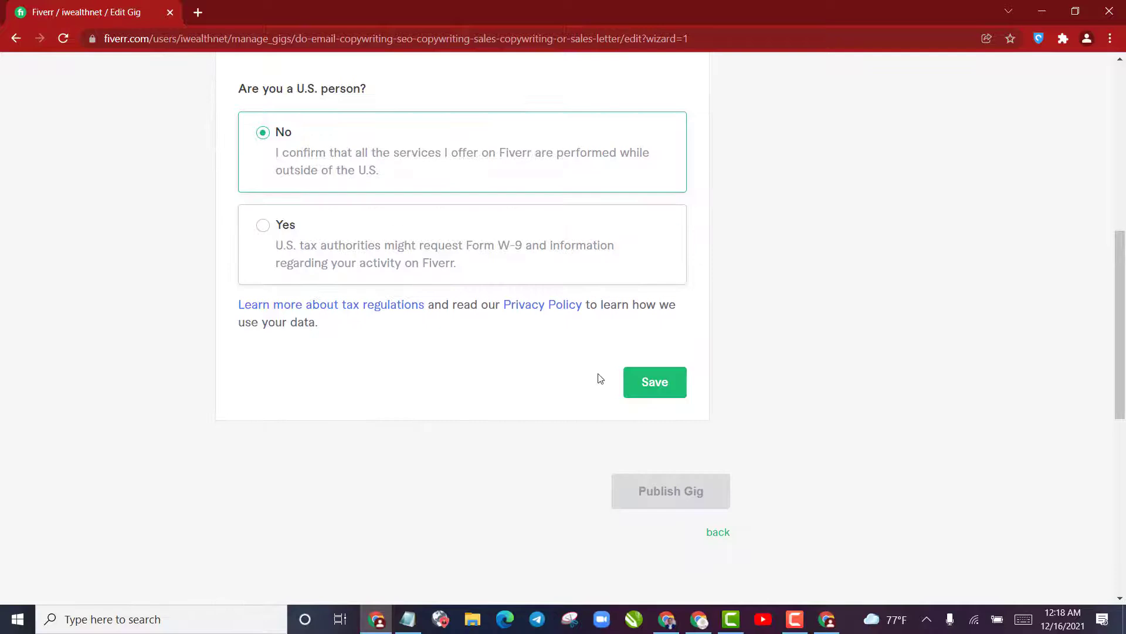
left_click(650, 382)
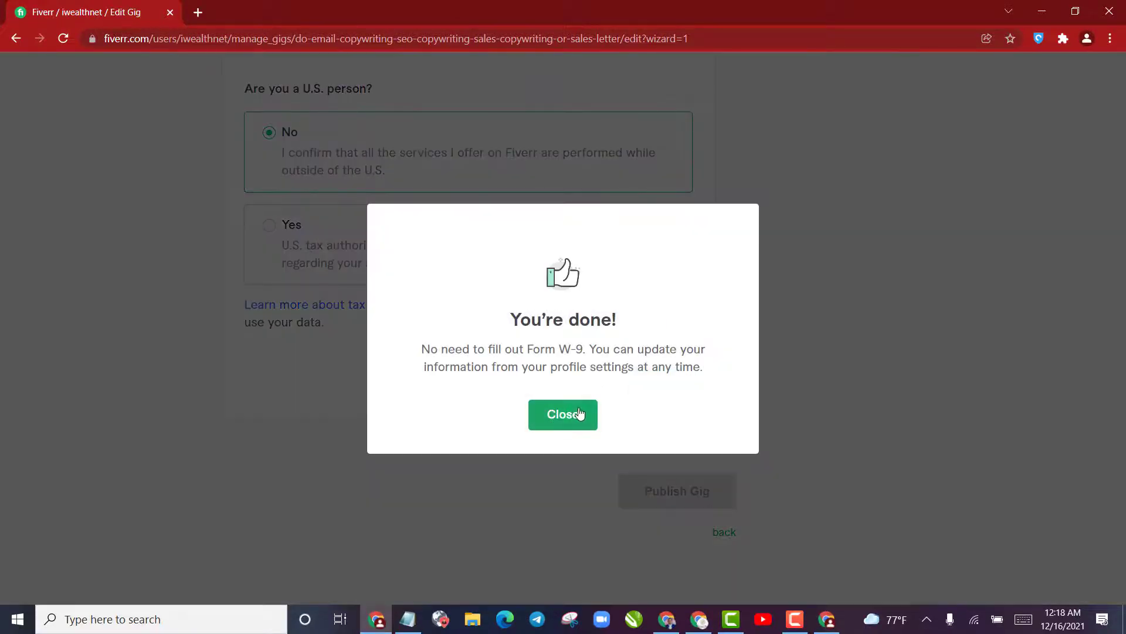
left_click(579, 414)
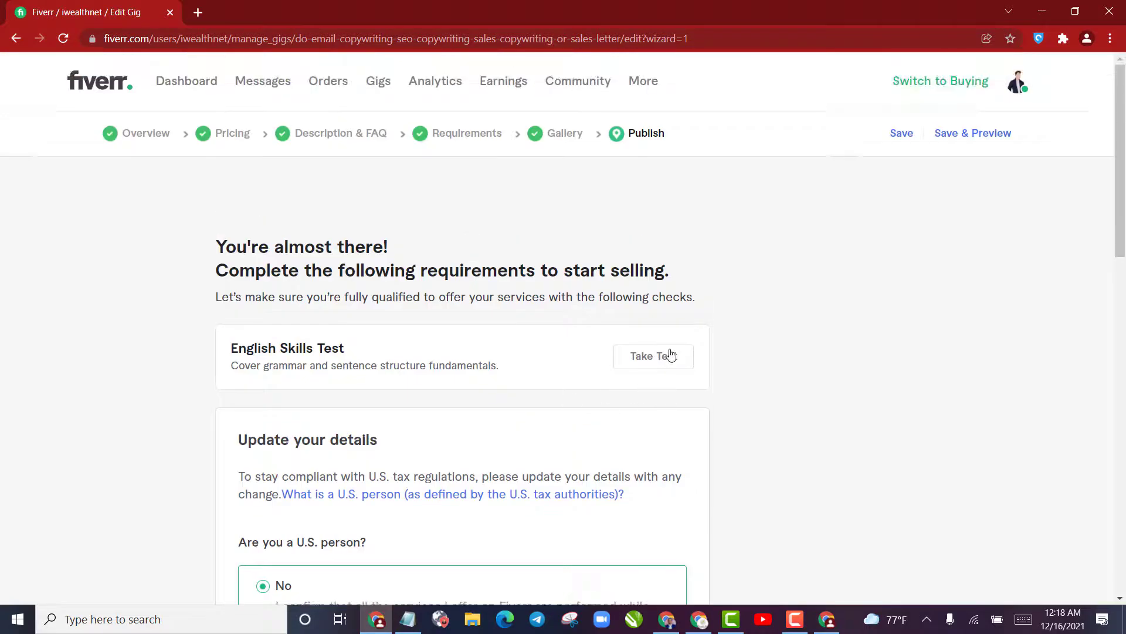
scroll(683, 361, "down", 8)
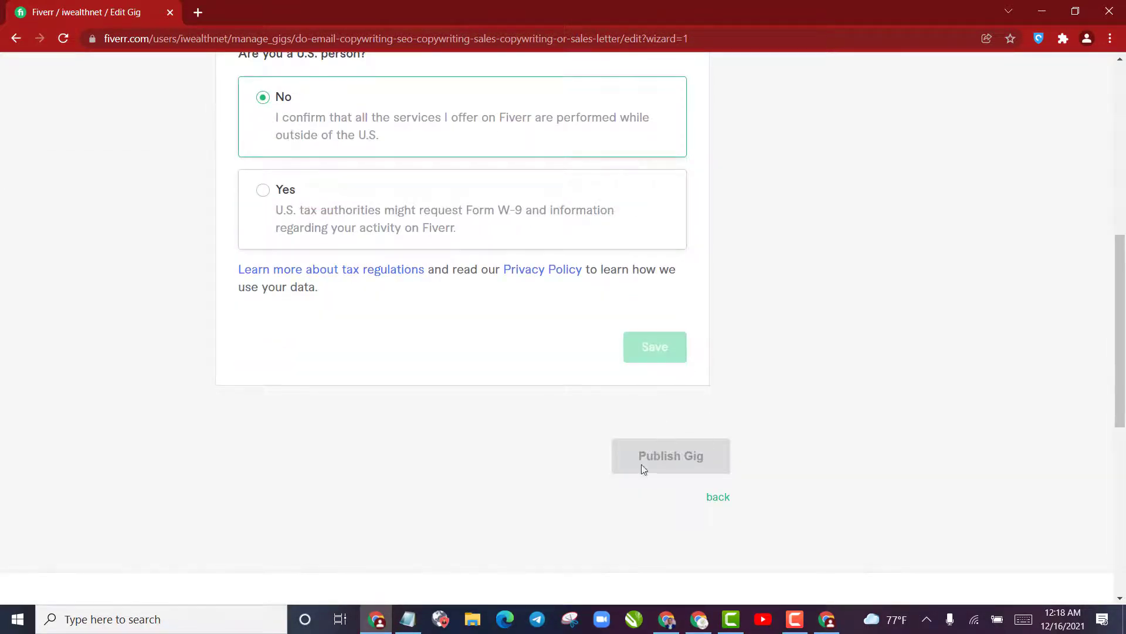
scroll(703, 443, "up", 8)
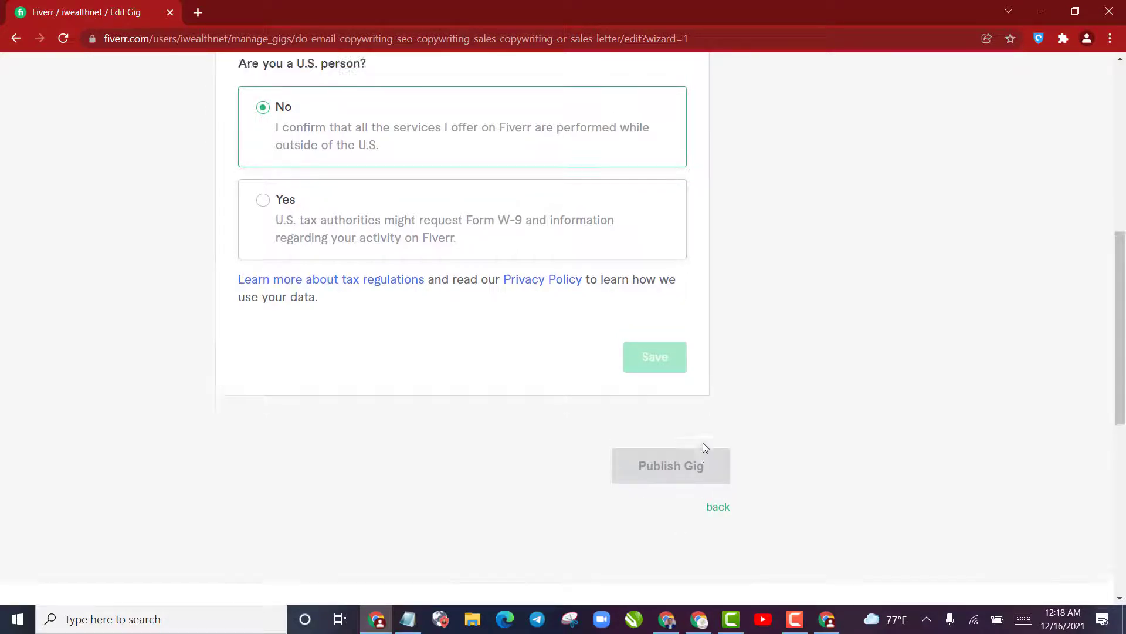